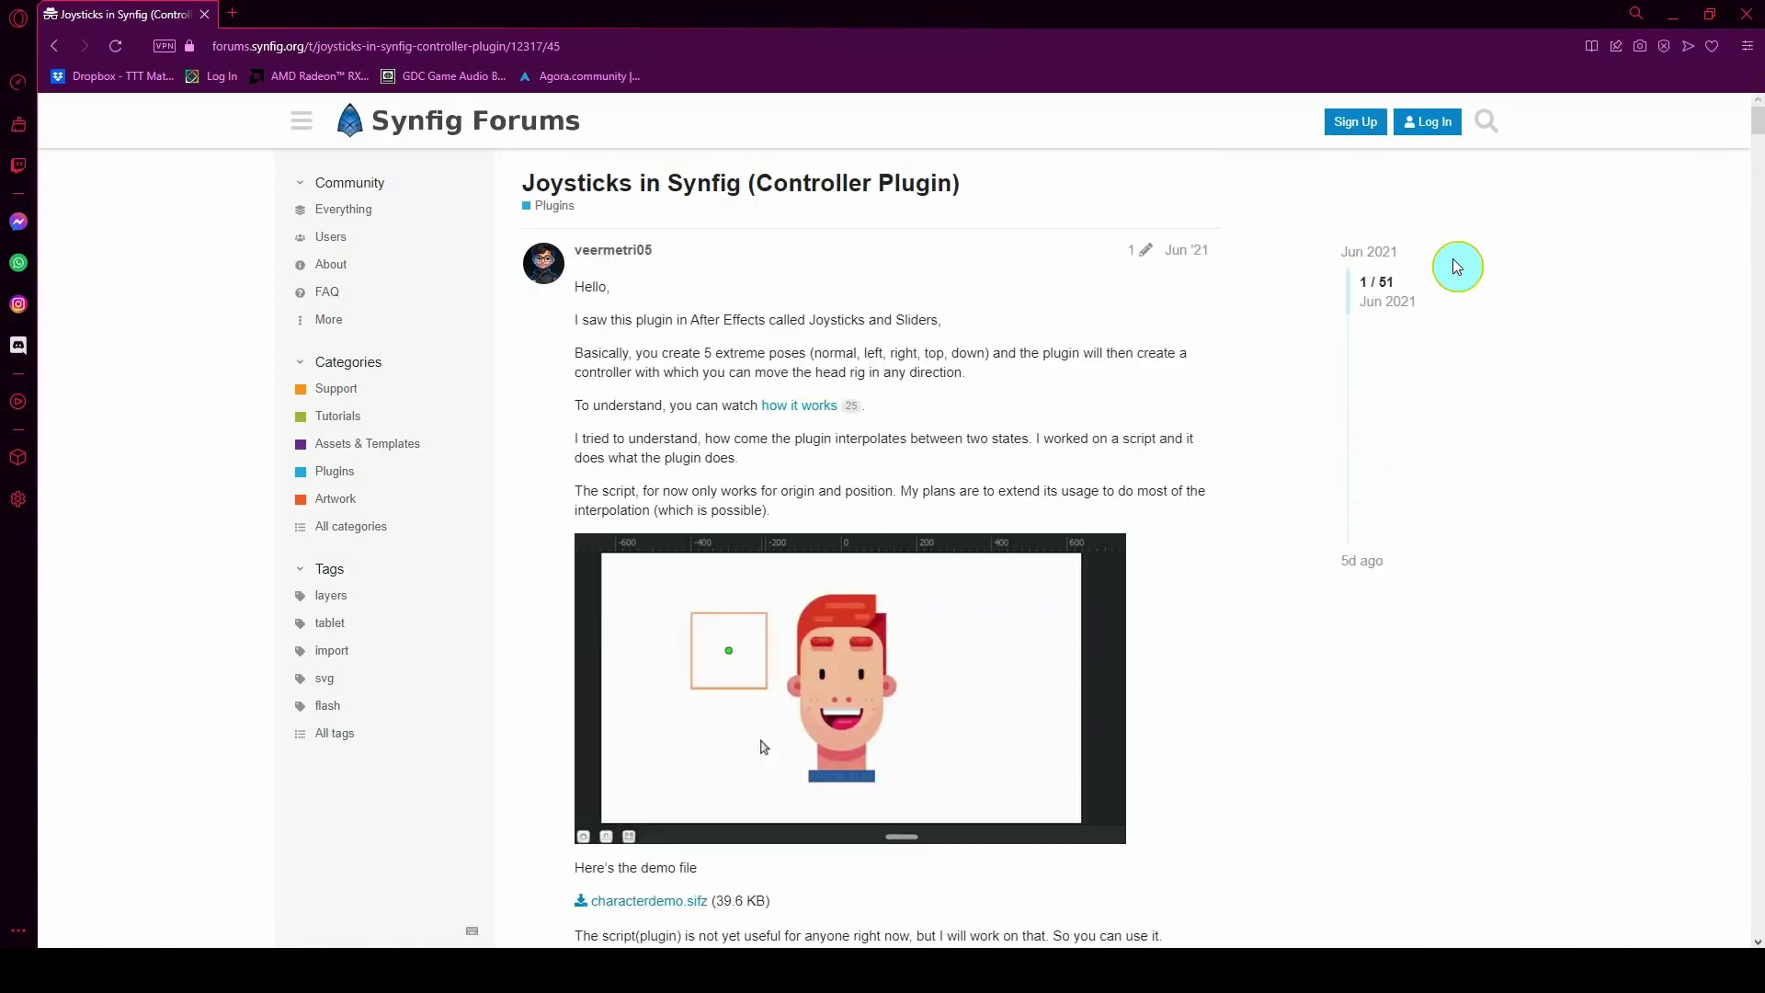
# Step: Look through the Joysticks in Synfig forum thread for the plugin update post offering joystickPlugin.zip and read its unbind naming instructions
pyautogui.scroll(-7, 1756, 641)
pyautogui.moveTo(1756, 641); pyautogui.dragTo(1746, 896)
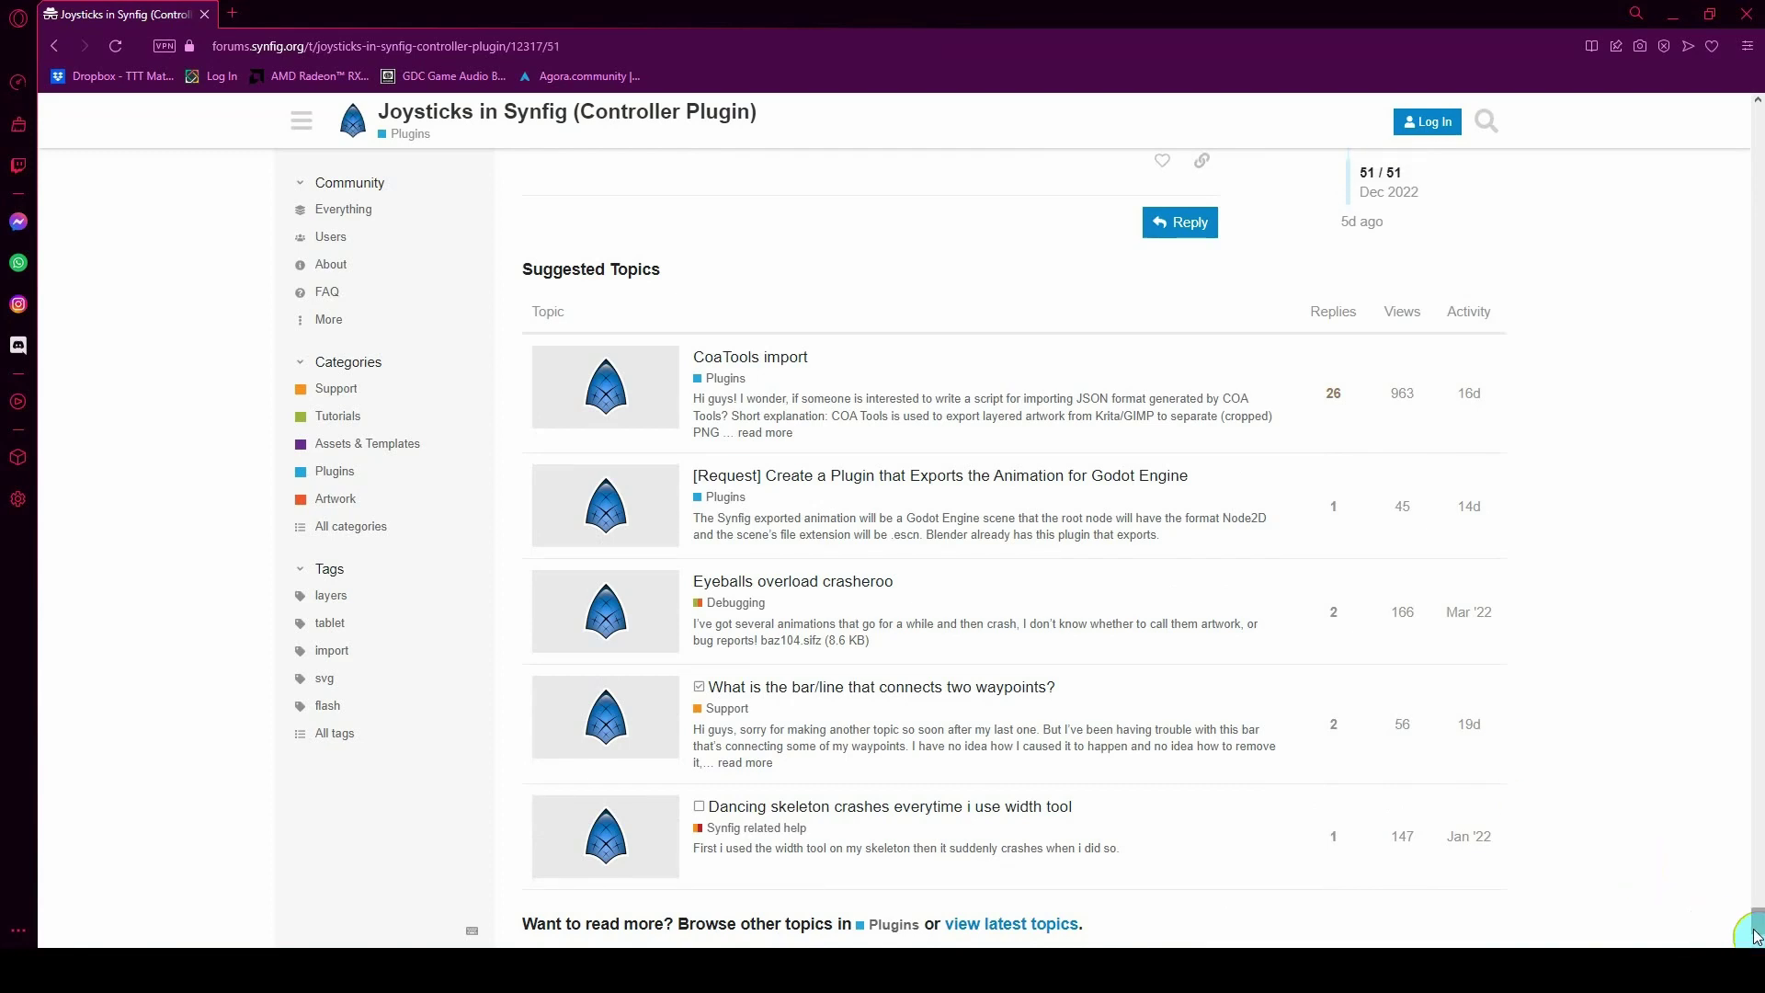
pyautogui.scroll(7, 1758, 920)
pyautogui.scroll(10, 1758, 919)
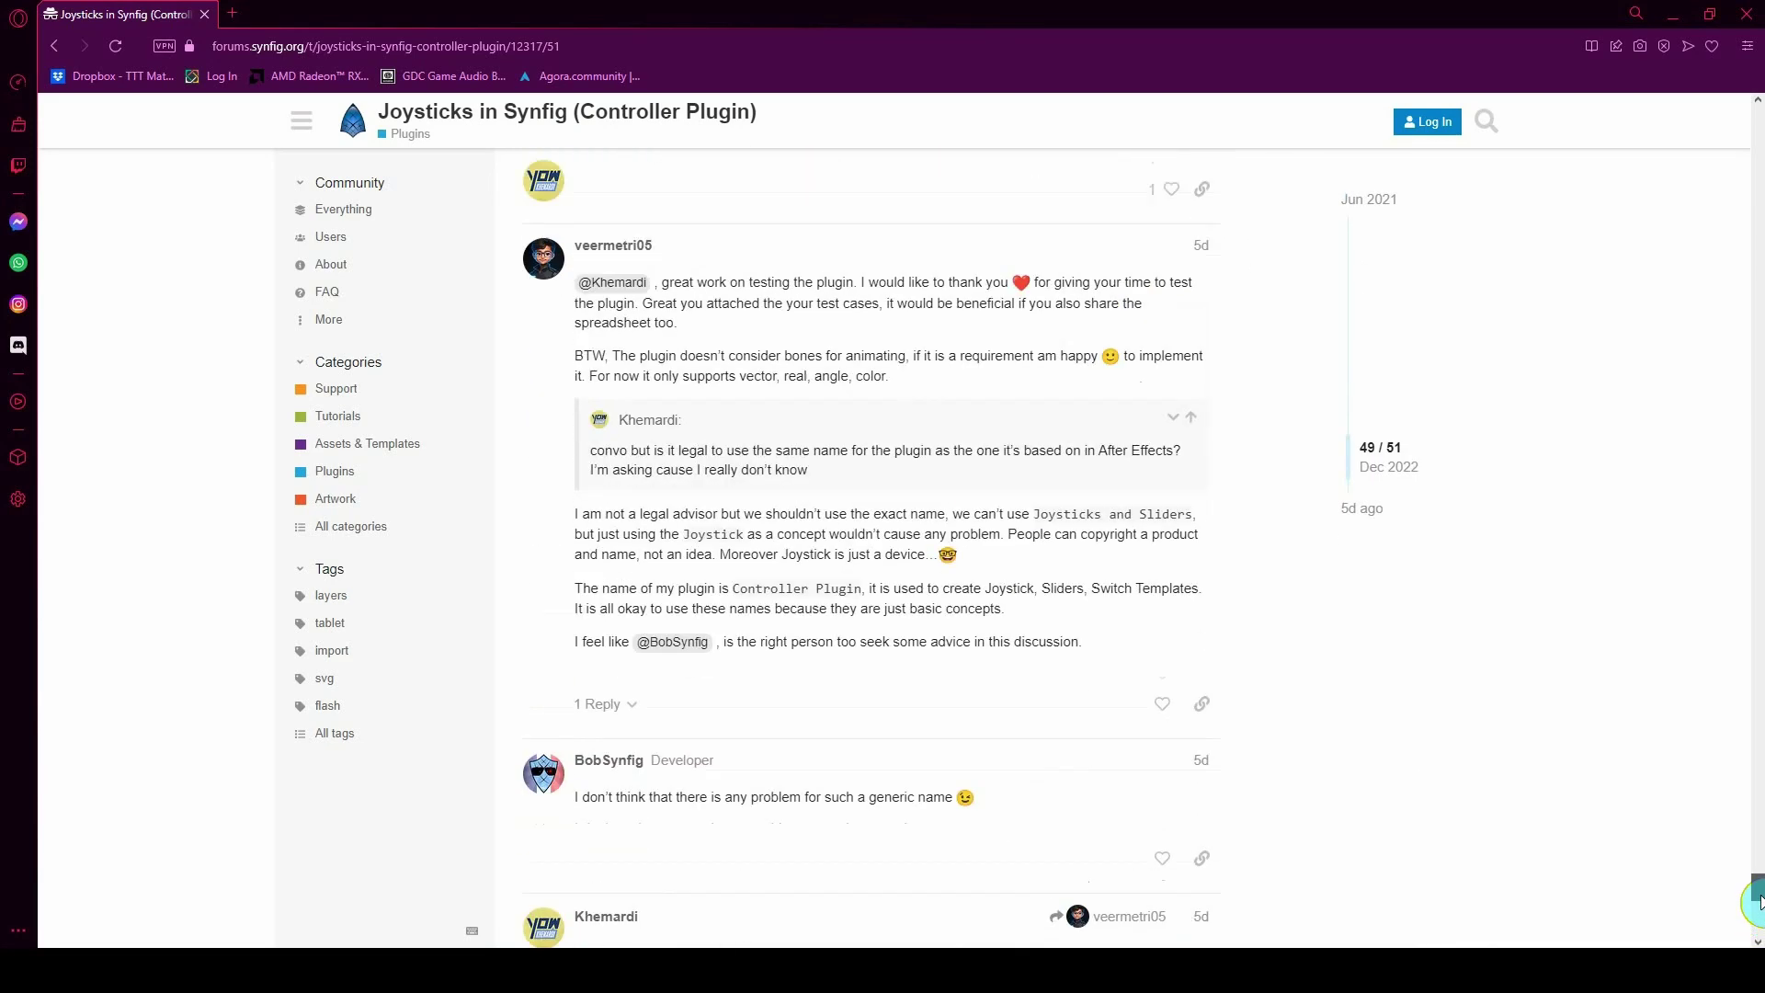
pyautogui.scroll(10, 1756, 878)
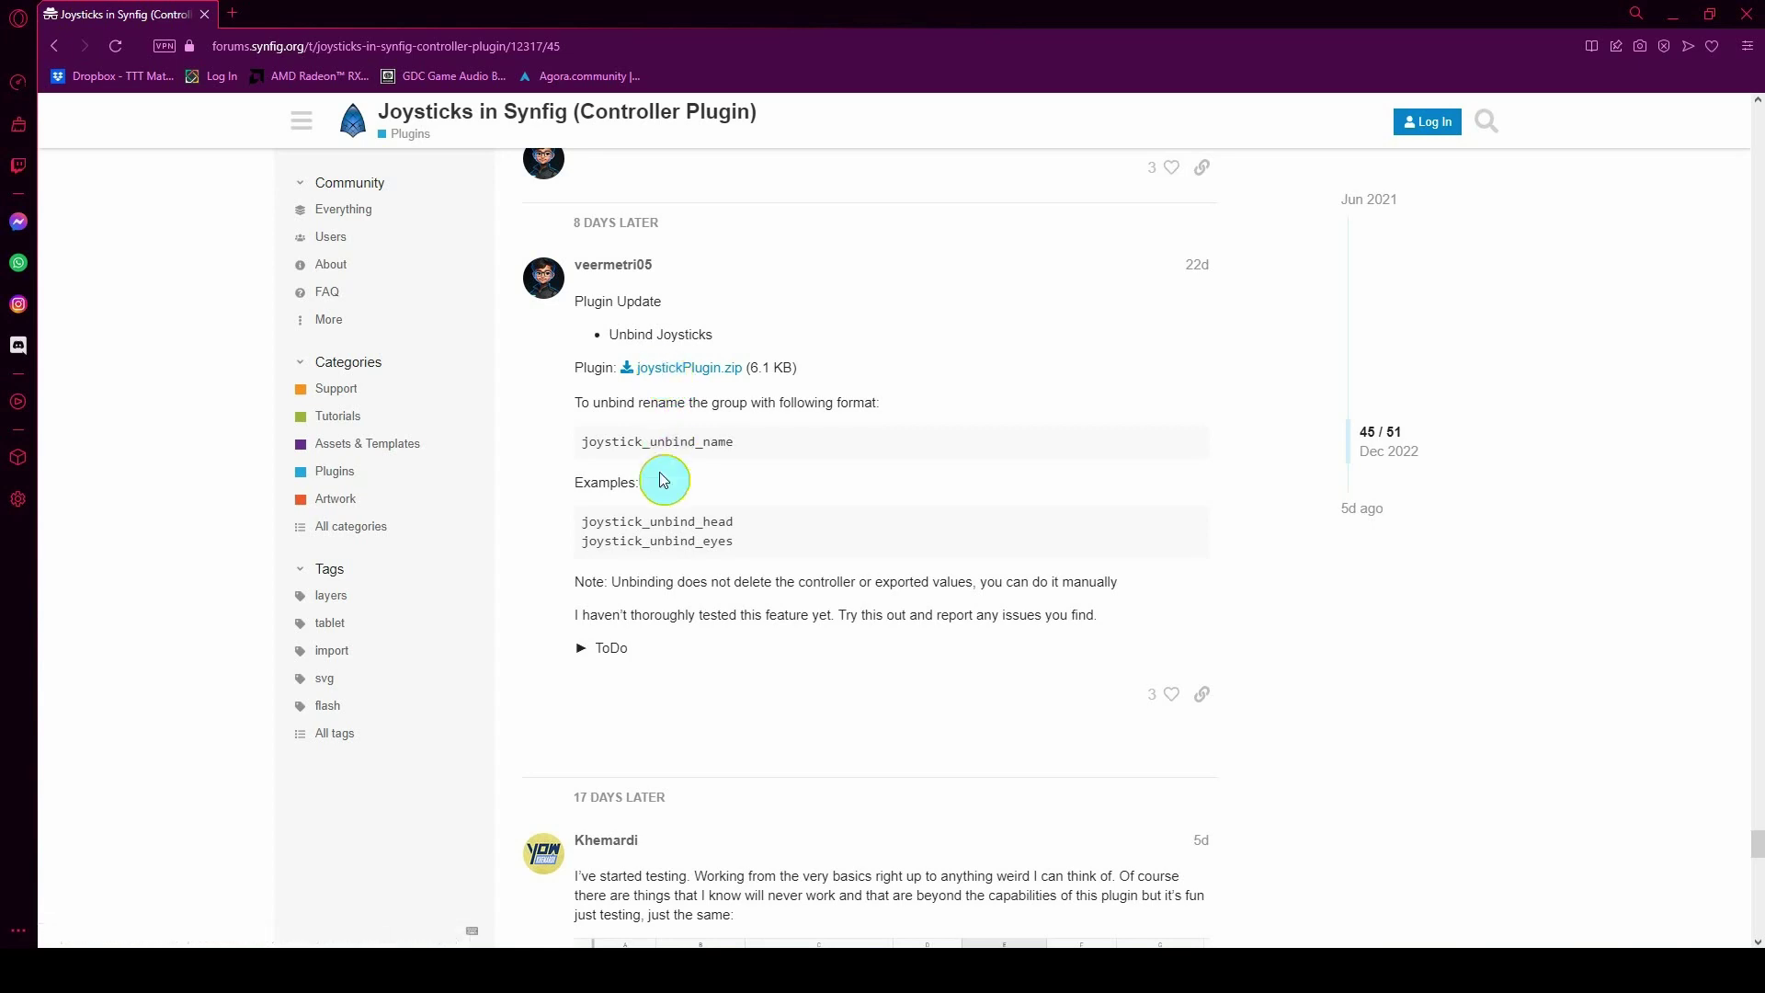
pyautogui.scroll(-3, 660, 361)
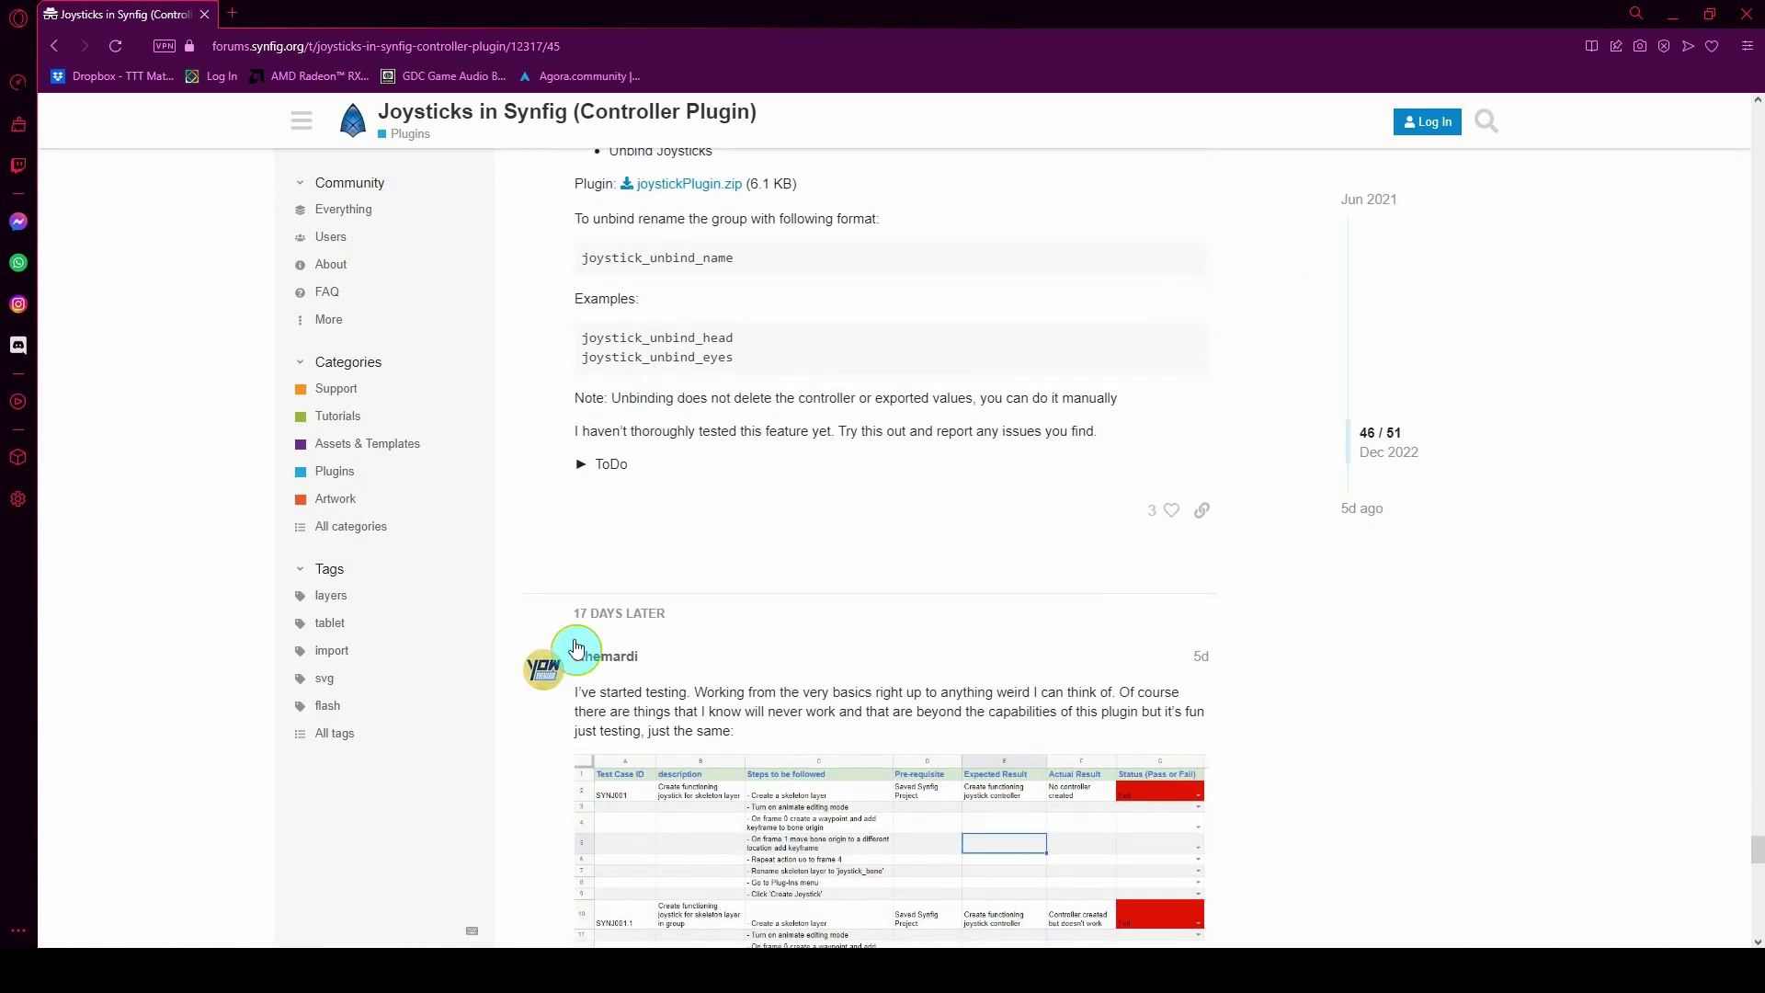
pyautogui.scroll(3, 797, 676)
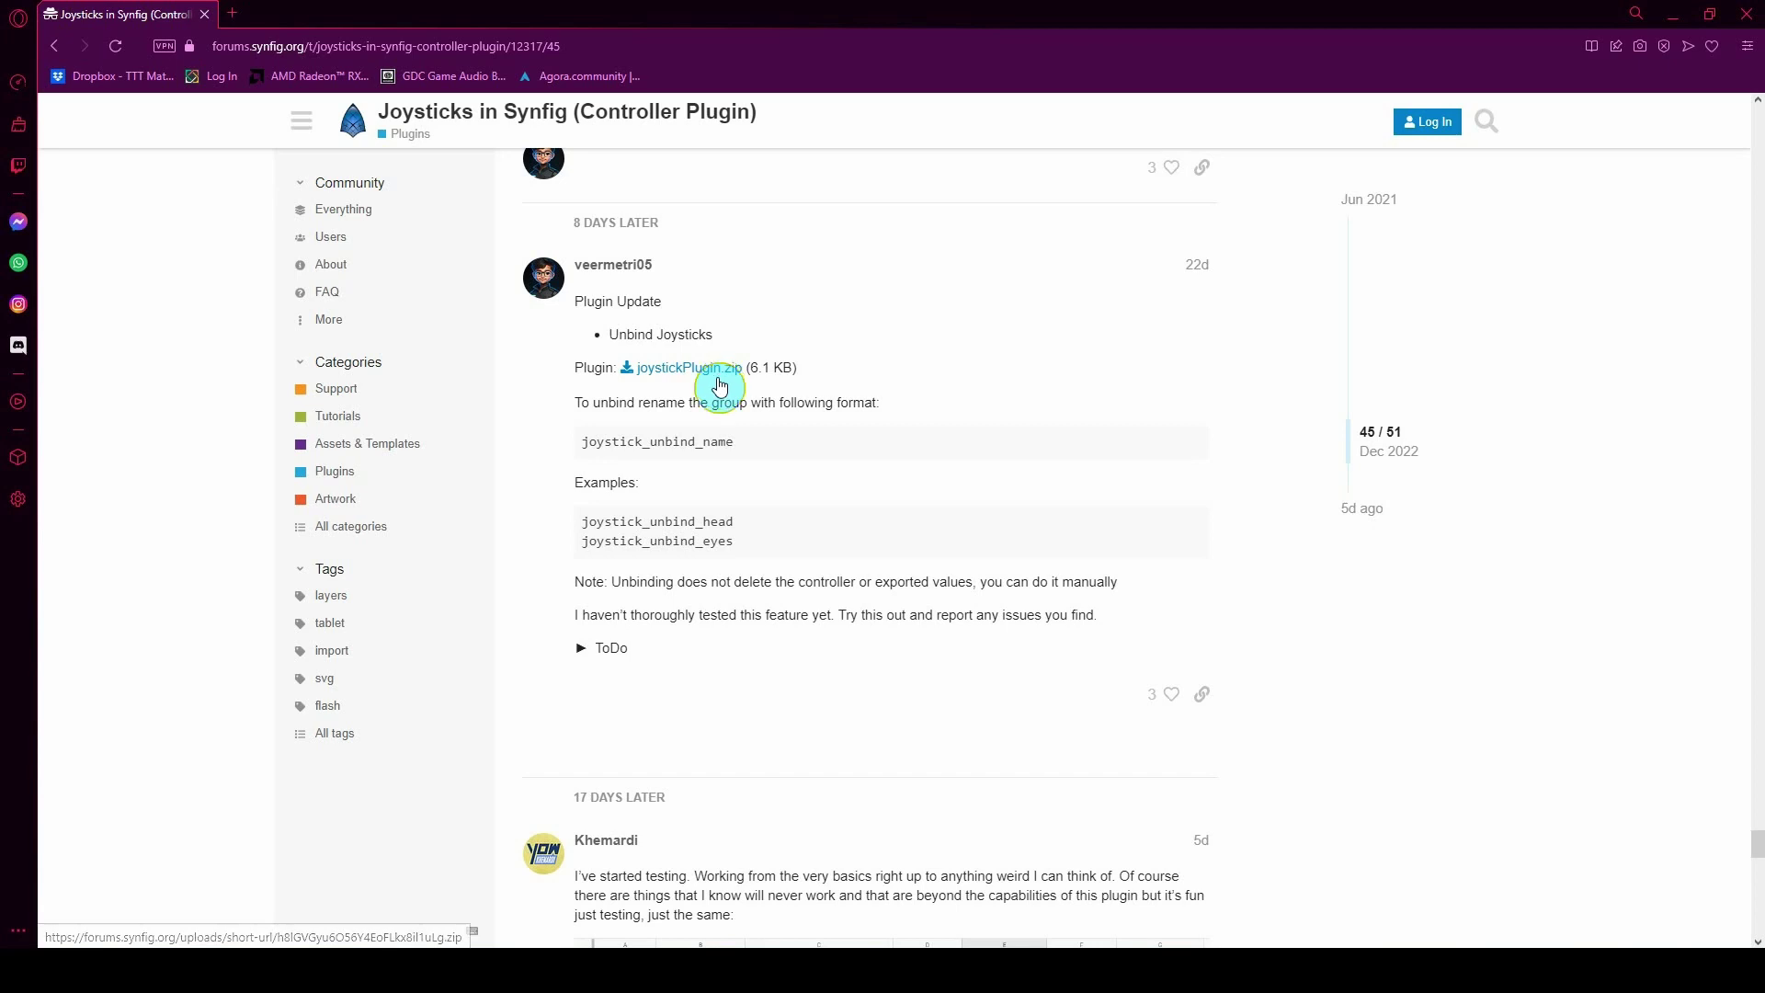
# Step: Switch to Synfig Studio, expand the Group and Eye layers, select the pupil layer and toggle its visibility off and on
pyautogui.click(896, 924)
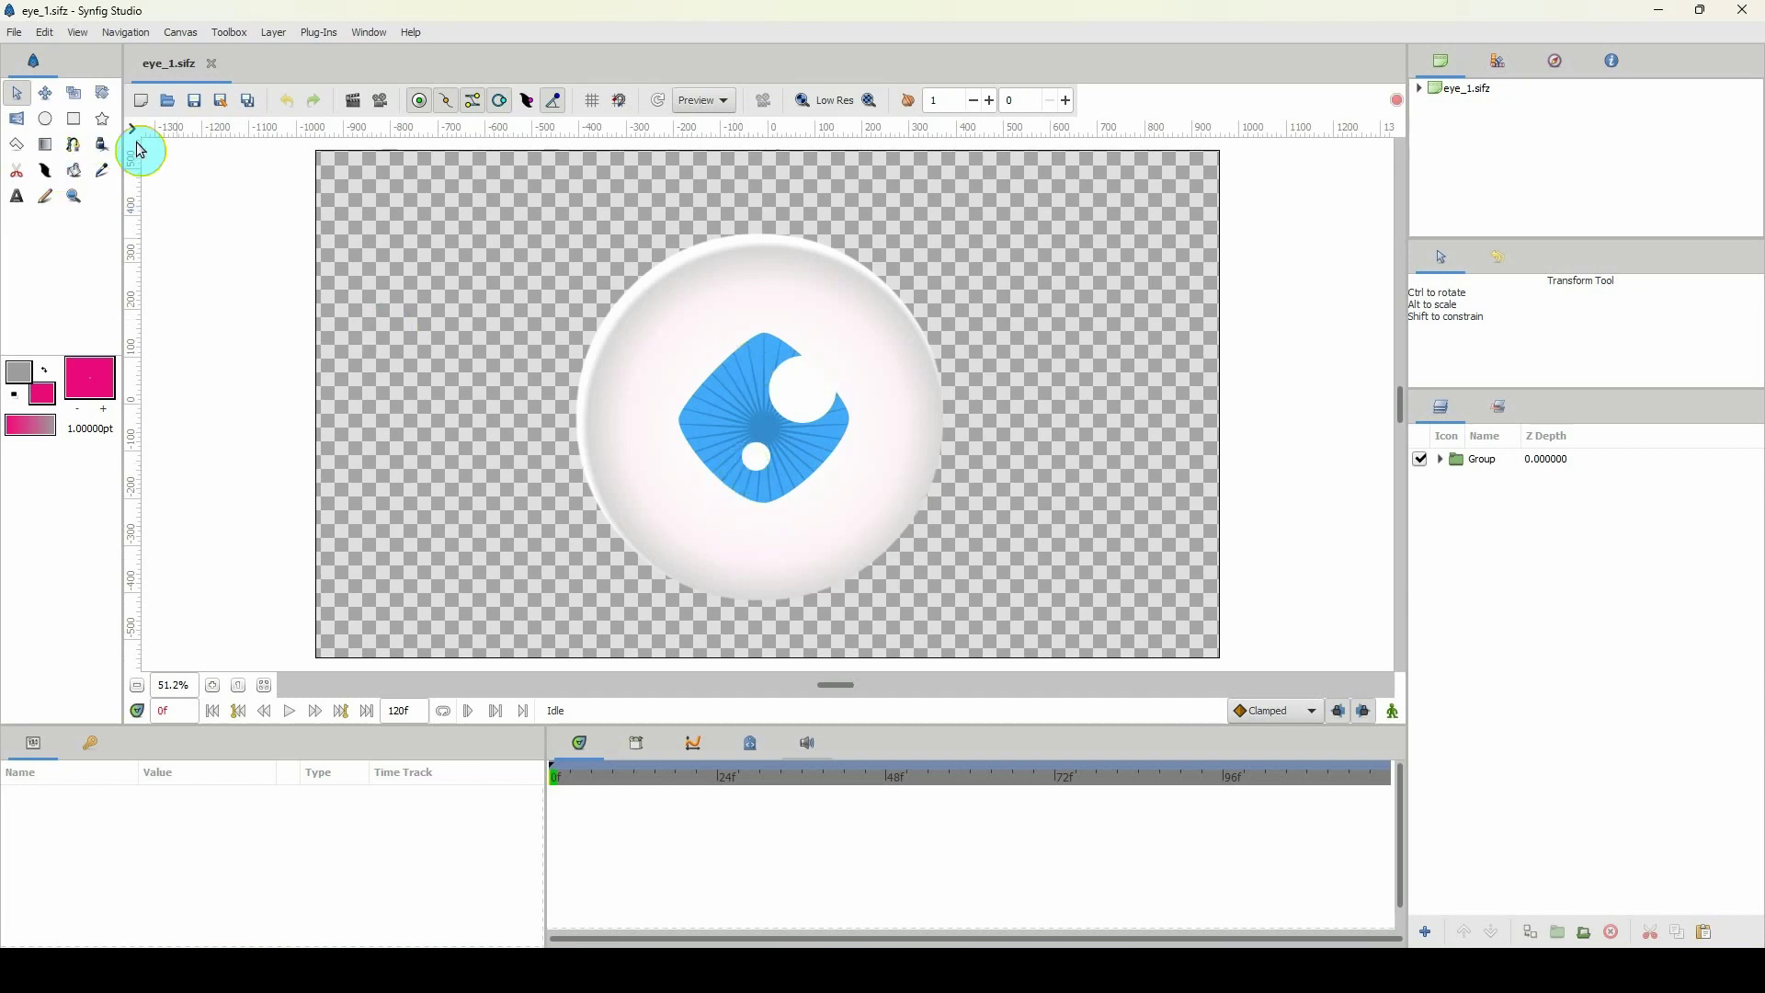
pyautogui.click(1476, 460)
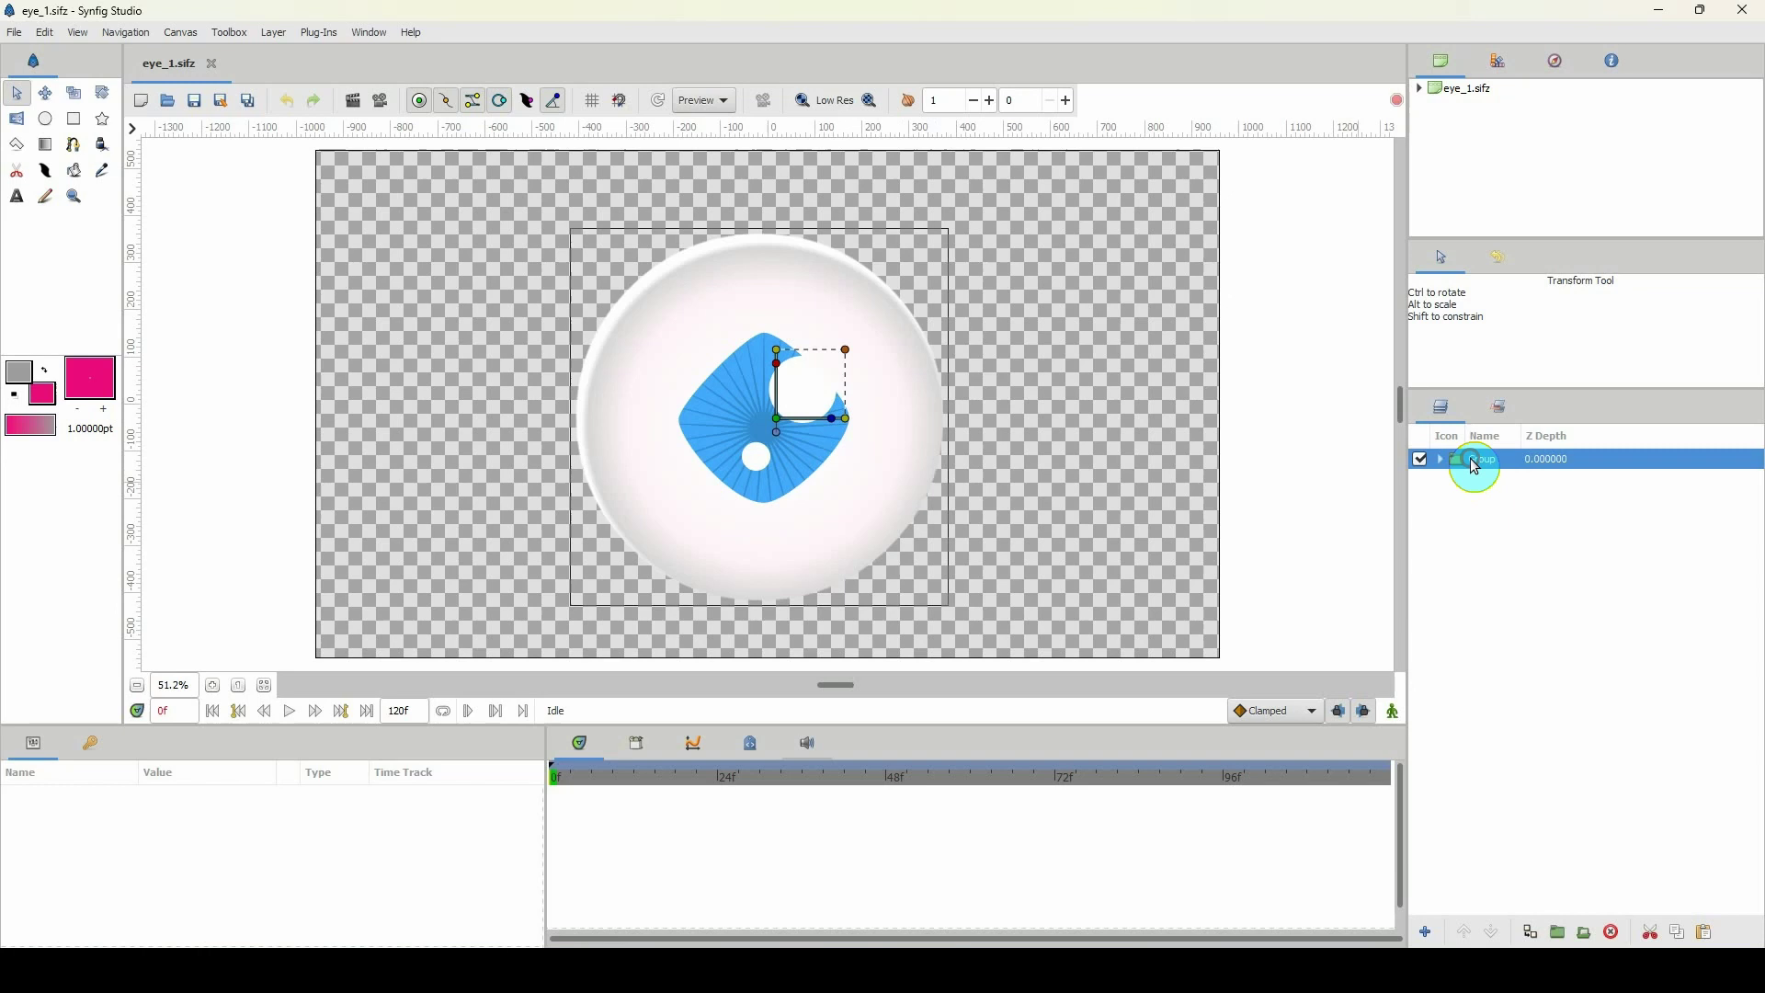
pyautogui.click(1440, 460)
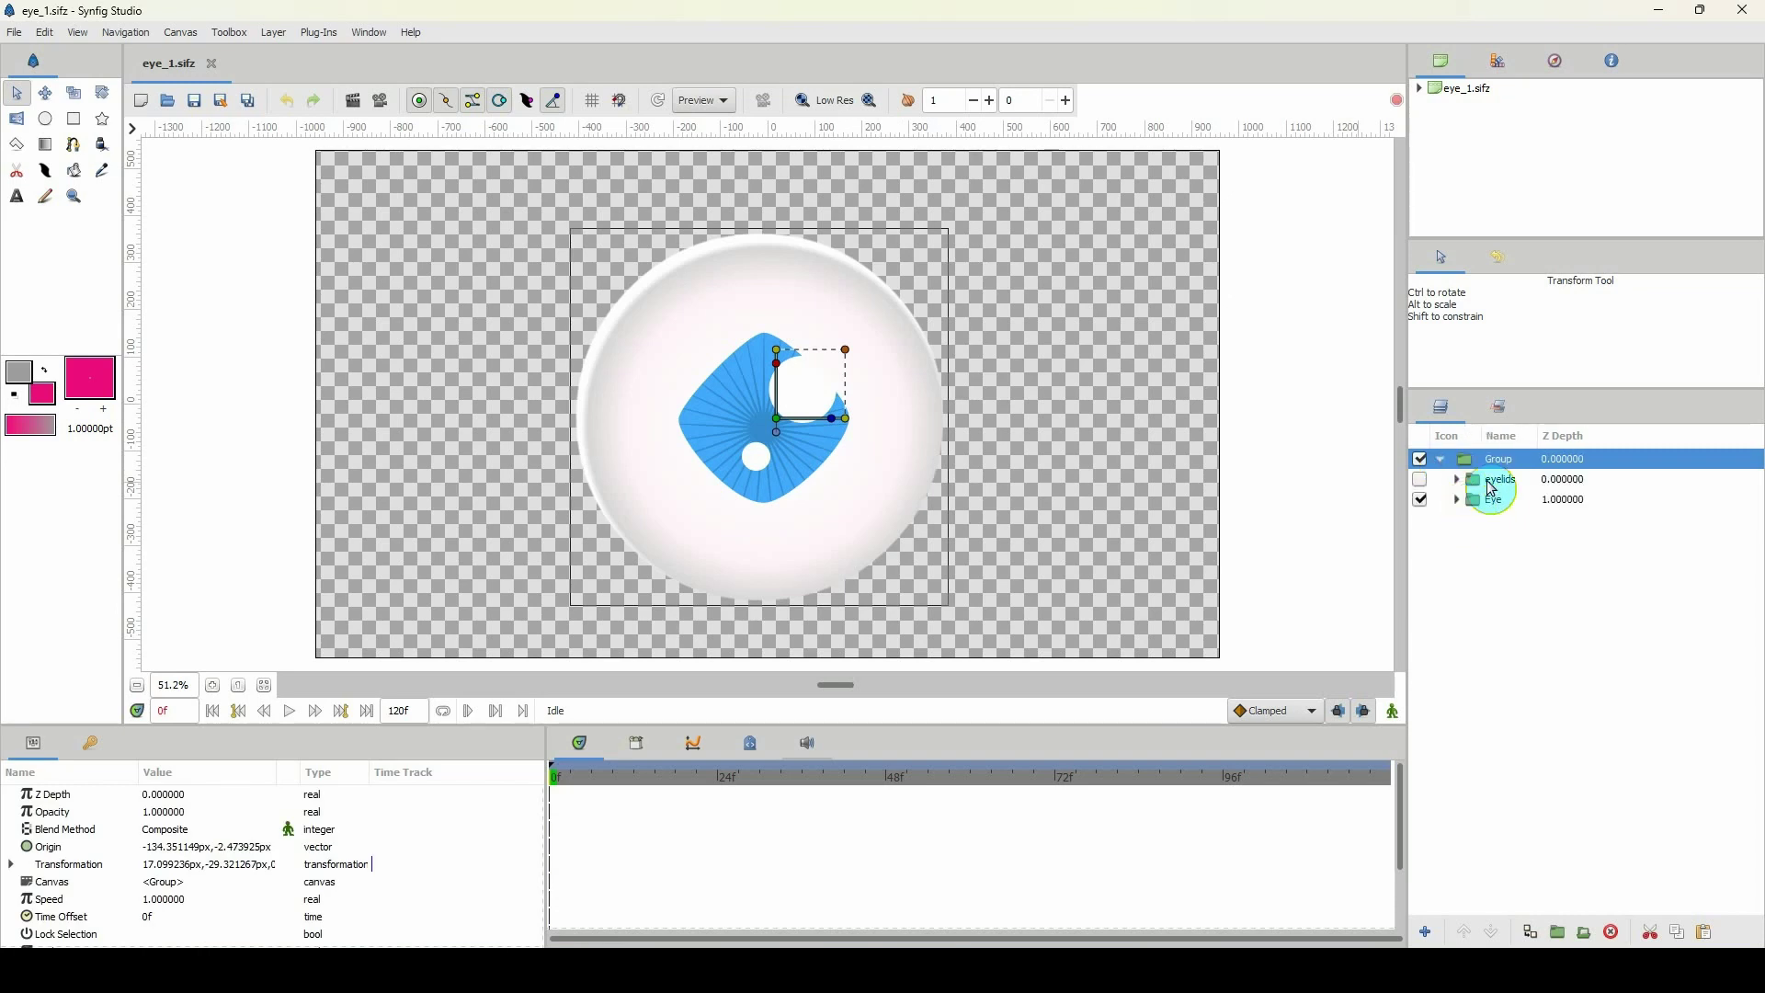
pyautogui.click(1458, 499)
pyautogui.click(1462, 519)
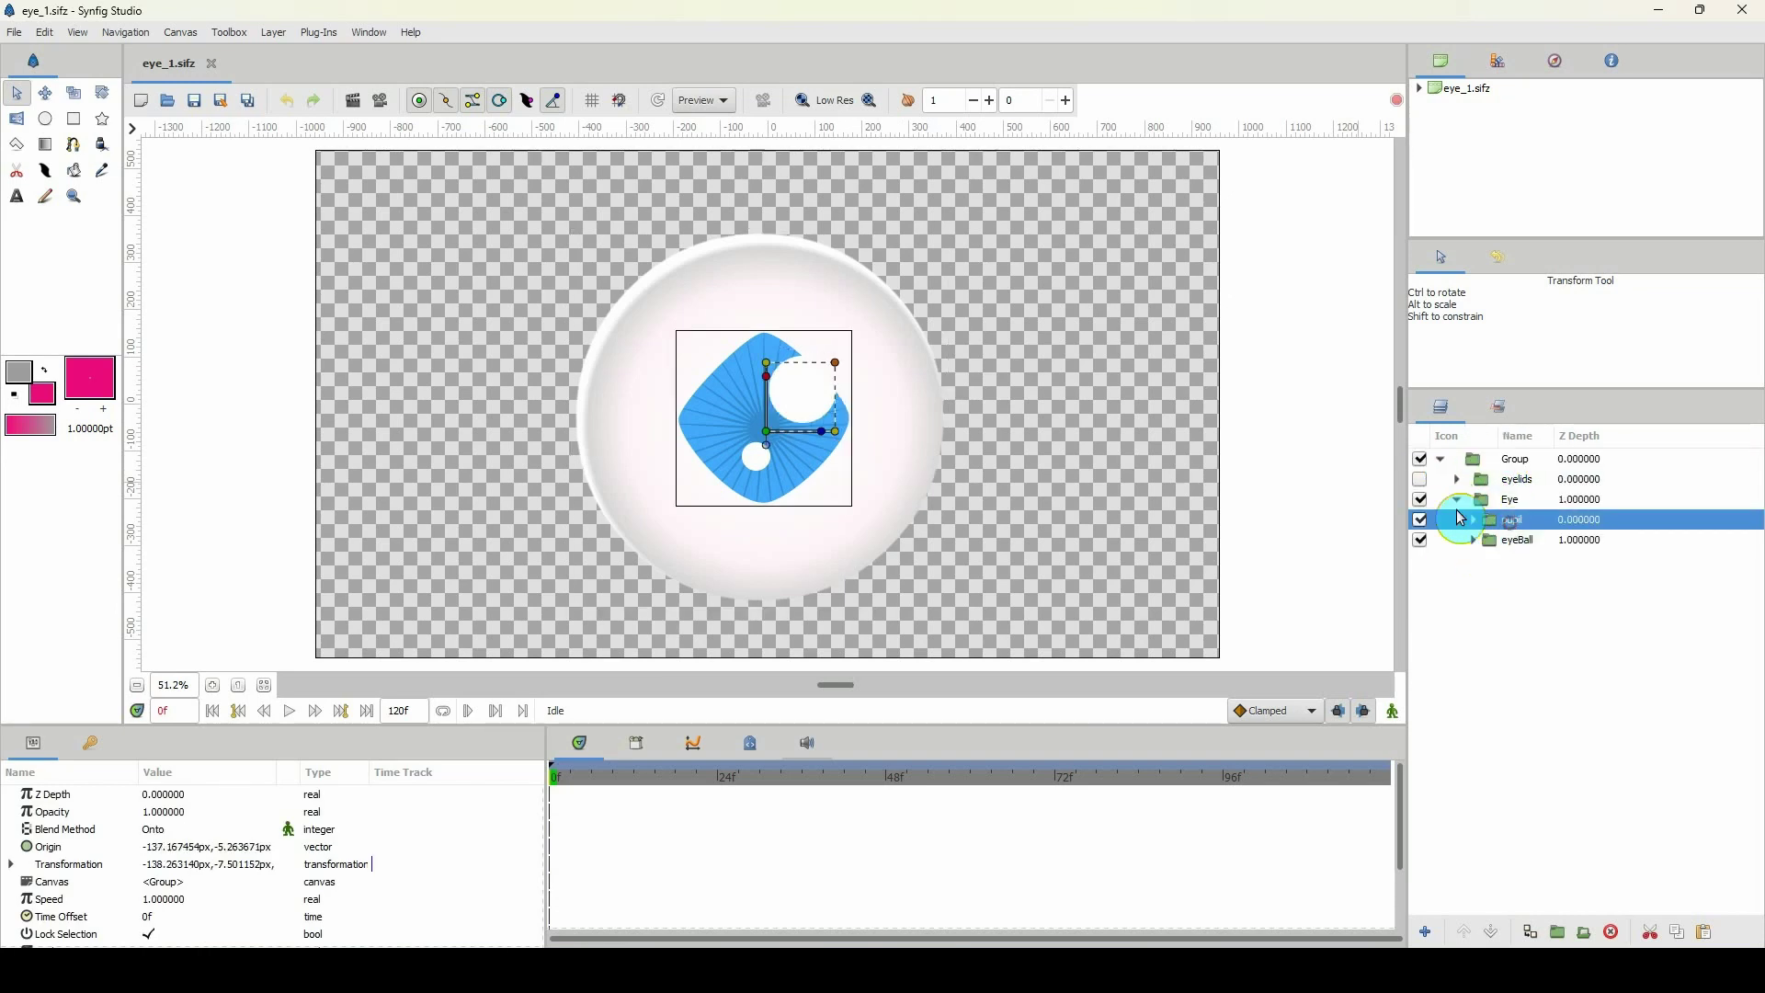
pyautogui.click(1421, 521)
pyautogui.click(1421, 520)
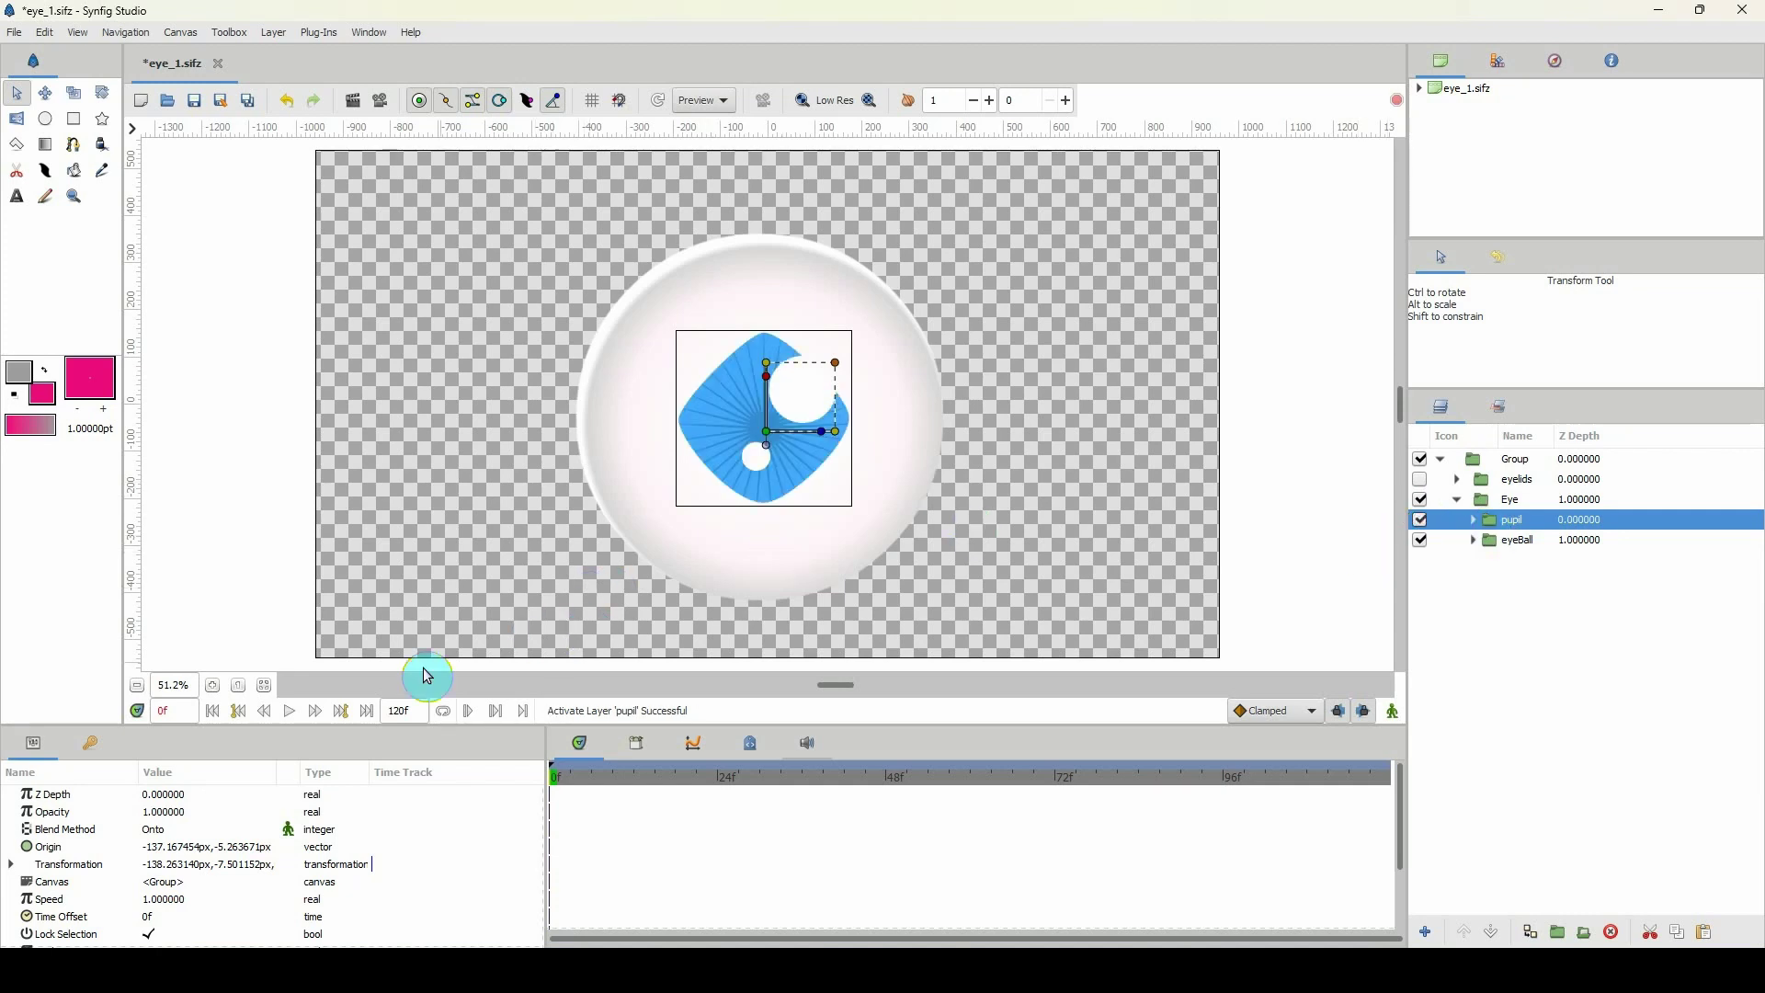
# Step: Remove the keyframe at frame 0 and return to the pupil layer's parameters
pyautogui.click(89, 744)
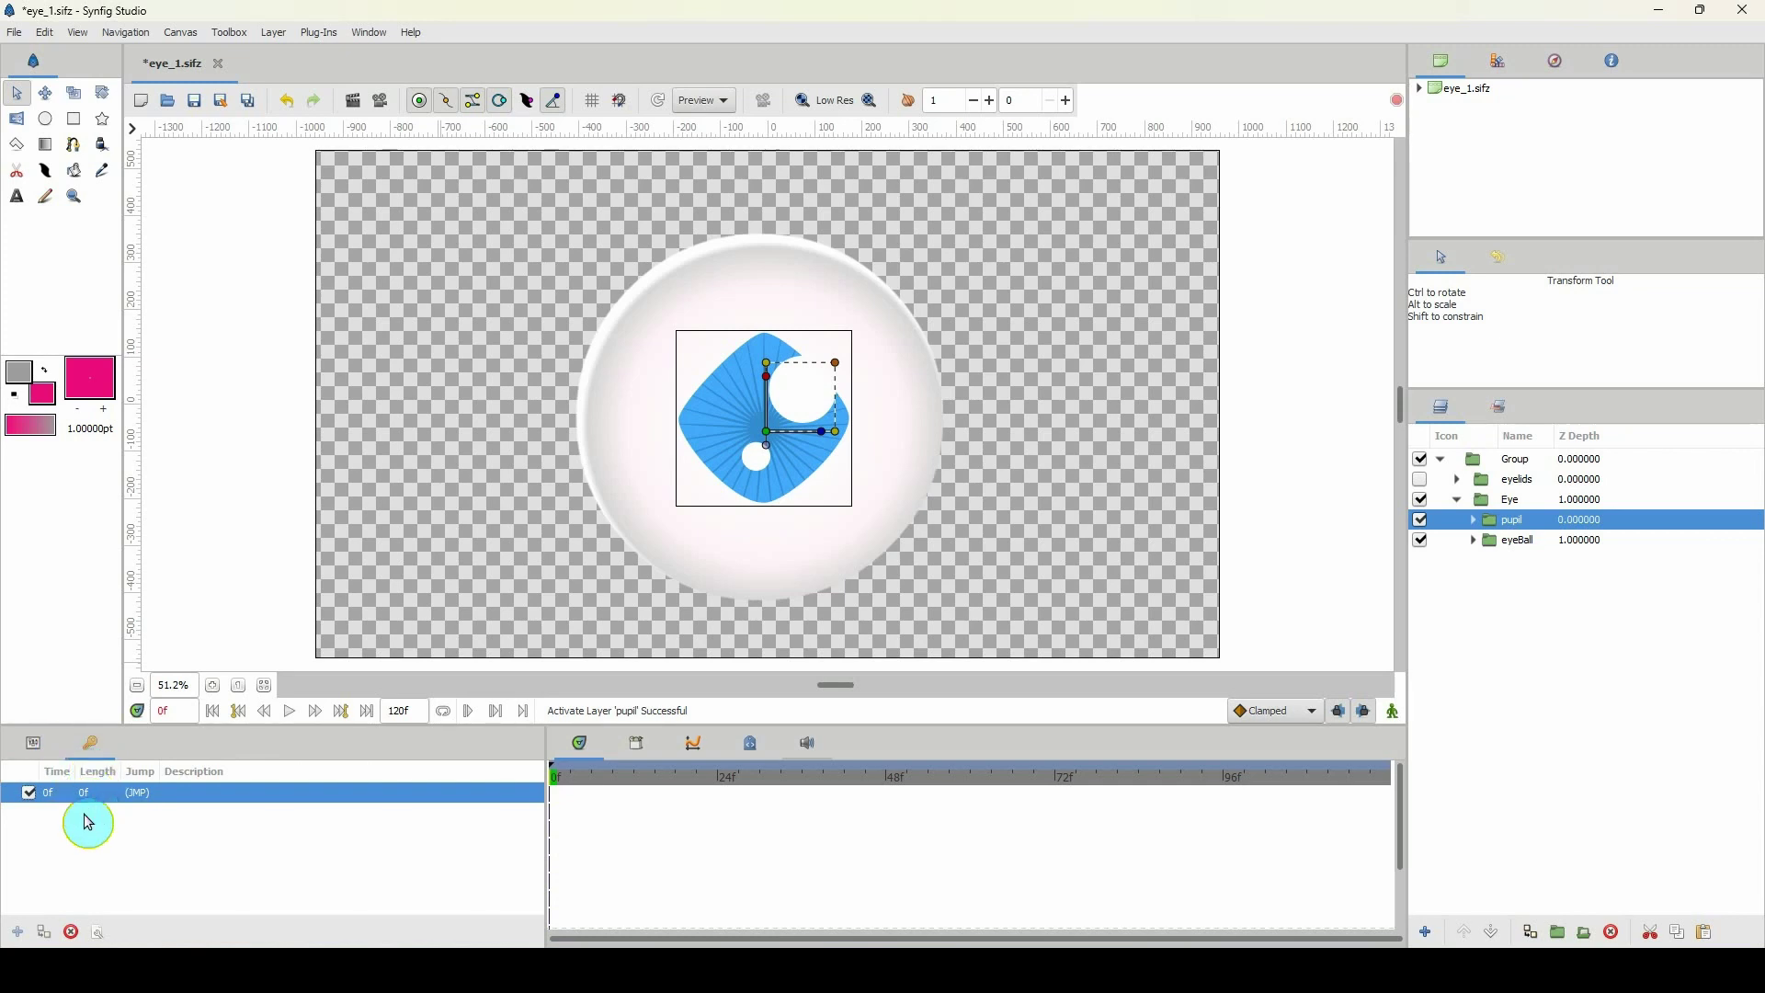
pyautogui.click(72, 934)
pyautogui.click(33, 745)
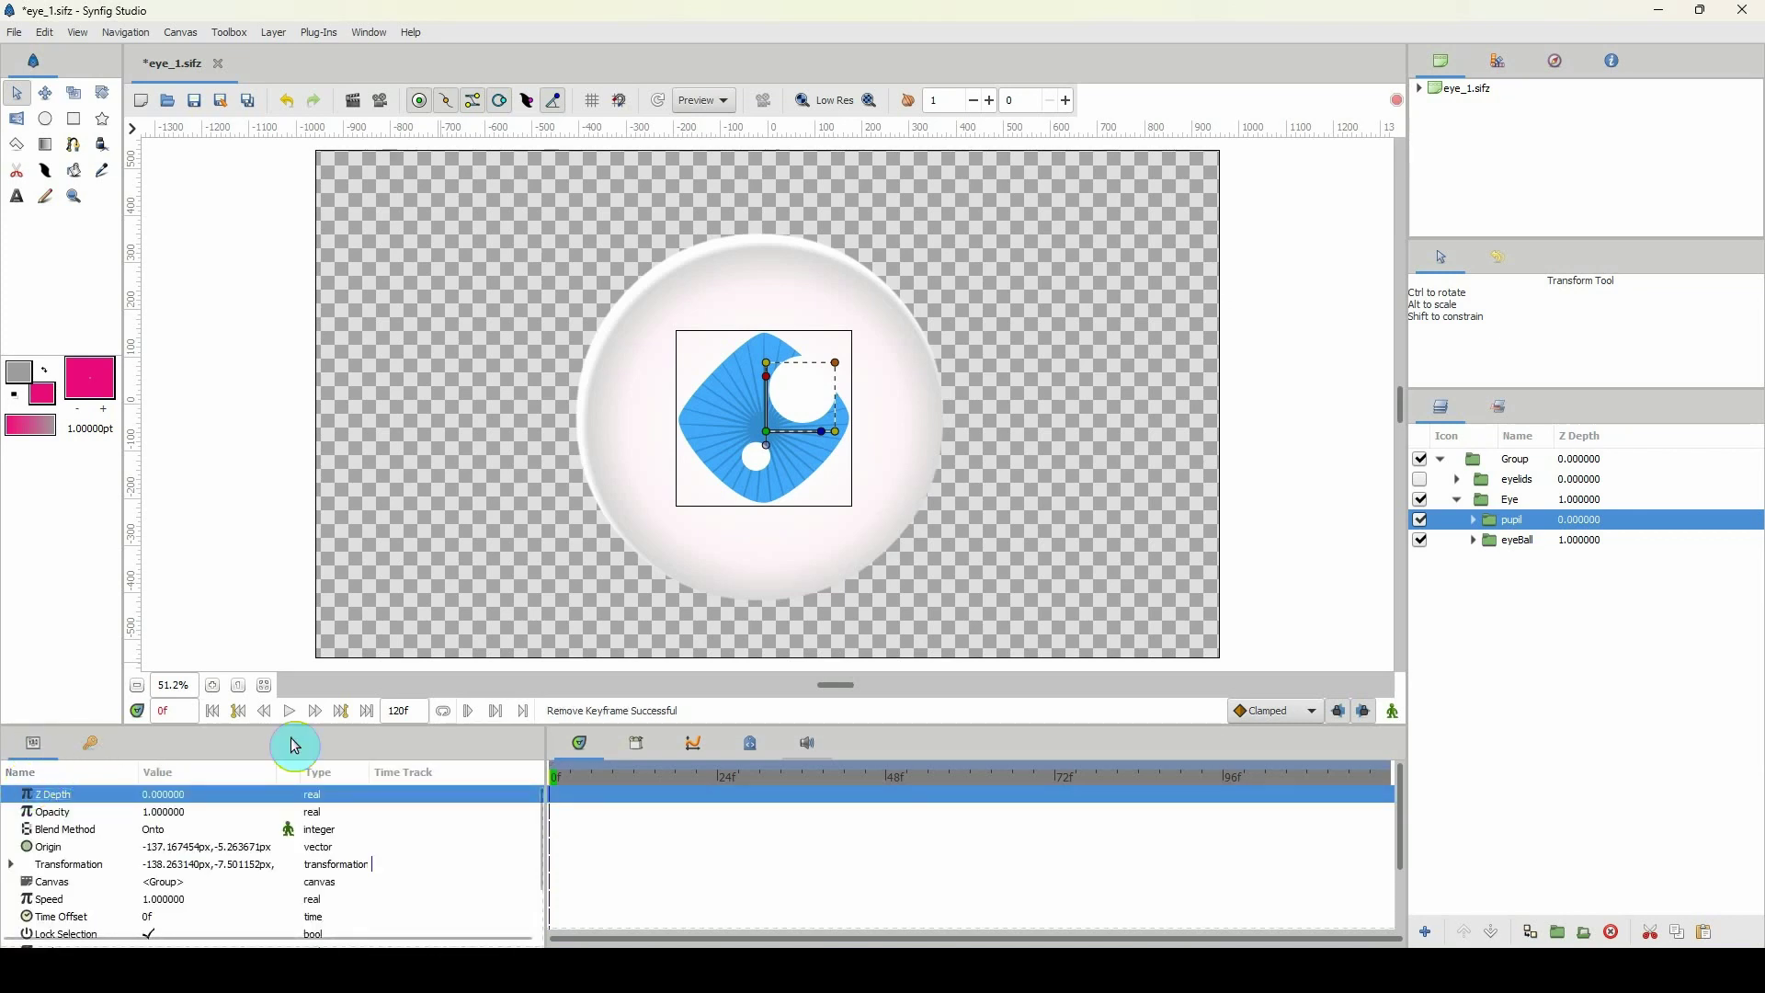
# Step: Turn on animate mode and record the pupil's centred neutral pose as a Transformation waypoint at frame 0
pyautogui.click(1394, 711)
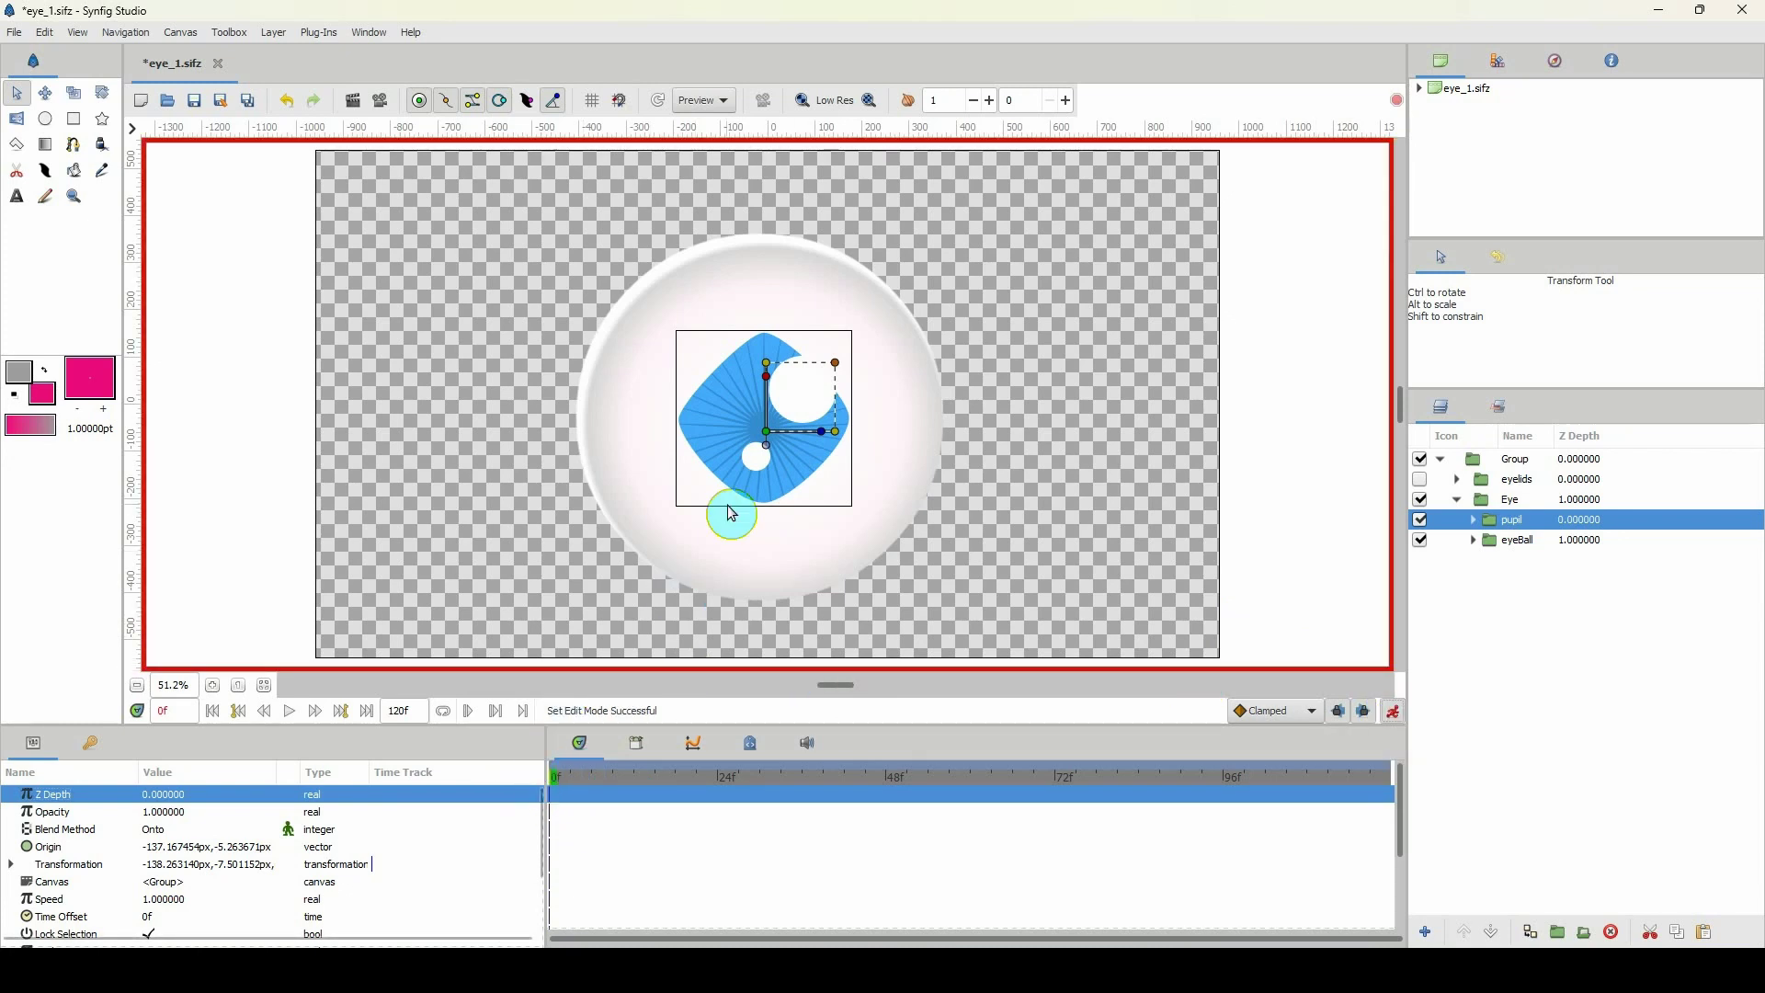
pyautogui.moveTo(760, 517); pyautogui.dragTo(779, 475)
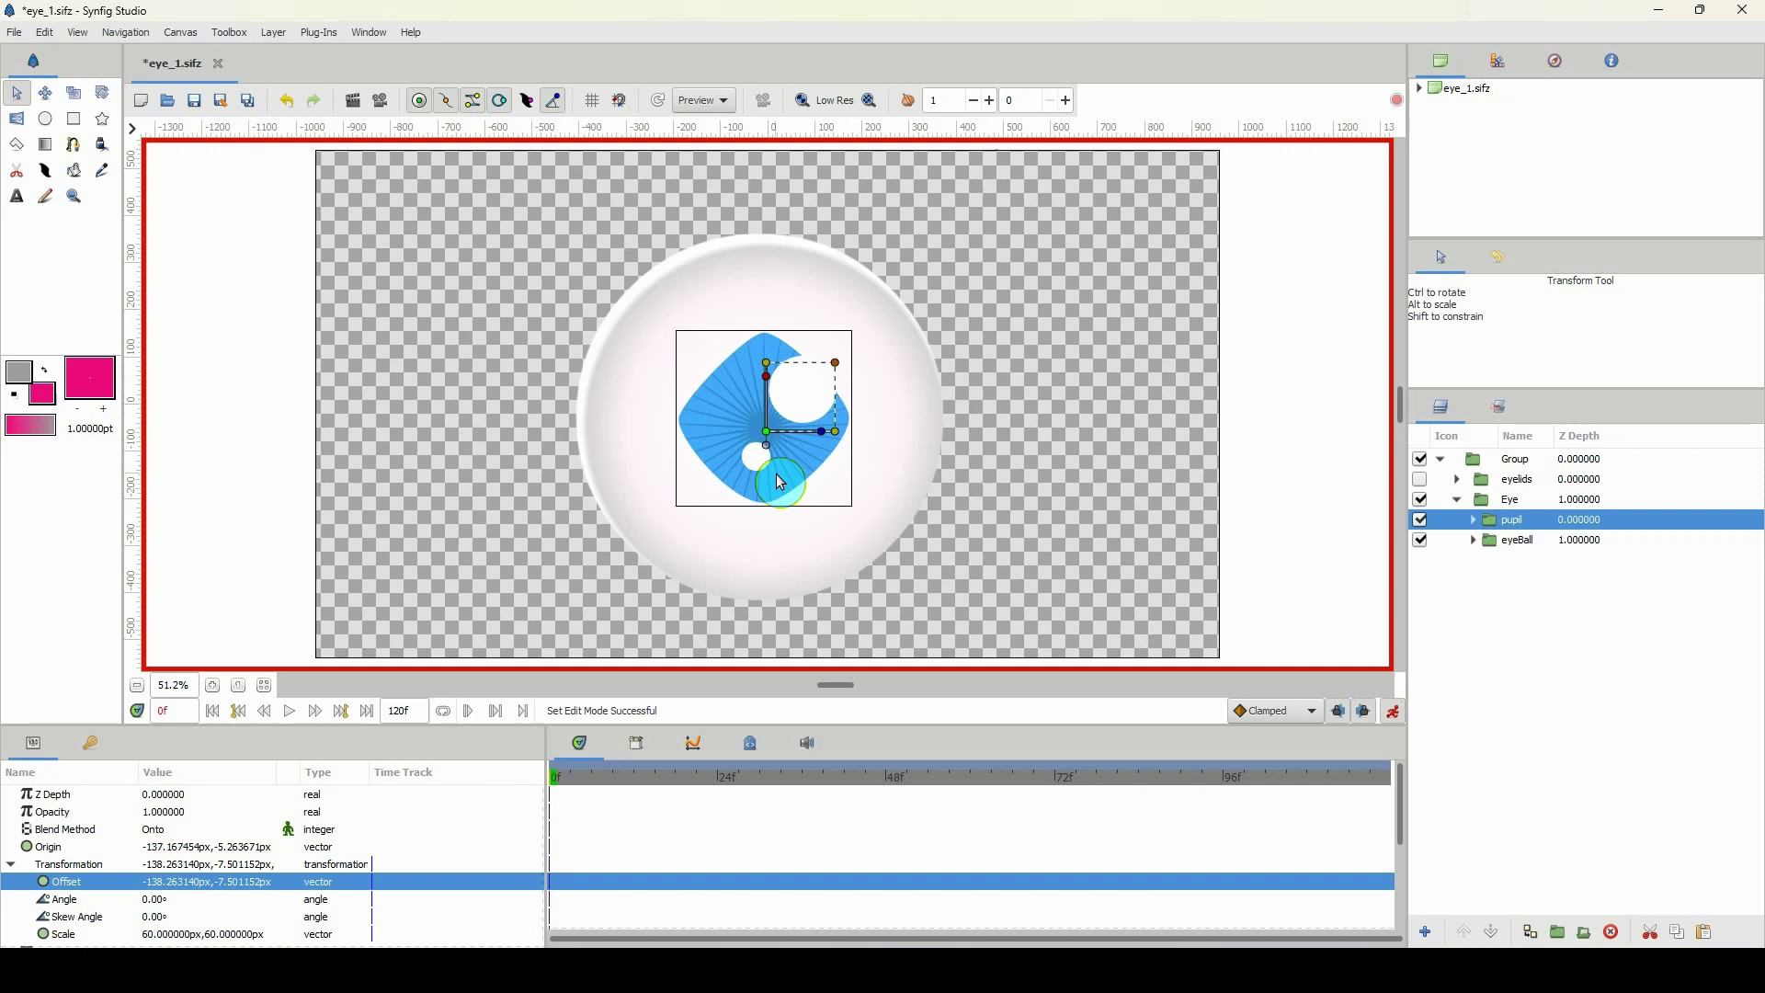
pyautogui.moveTo(781, 482); pyautogui.dragTo(780, 480)
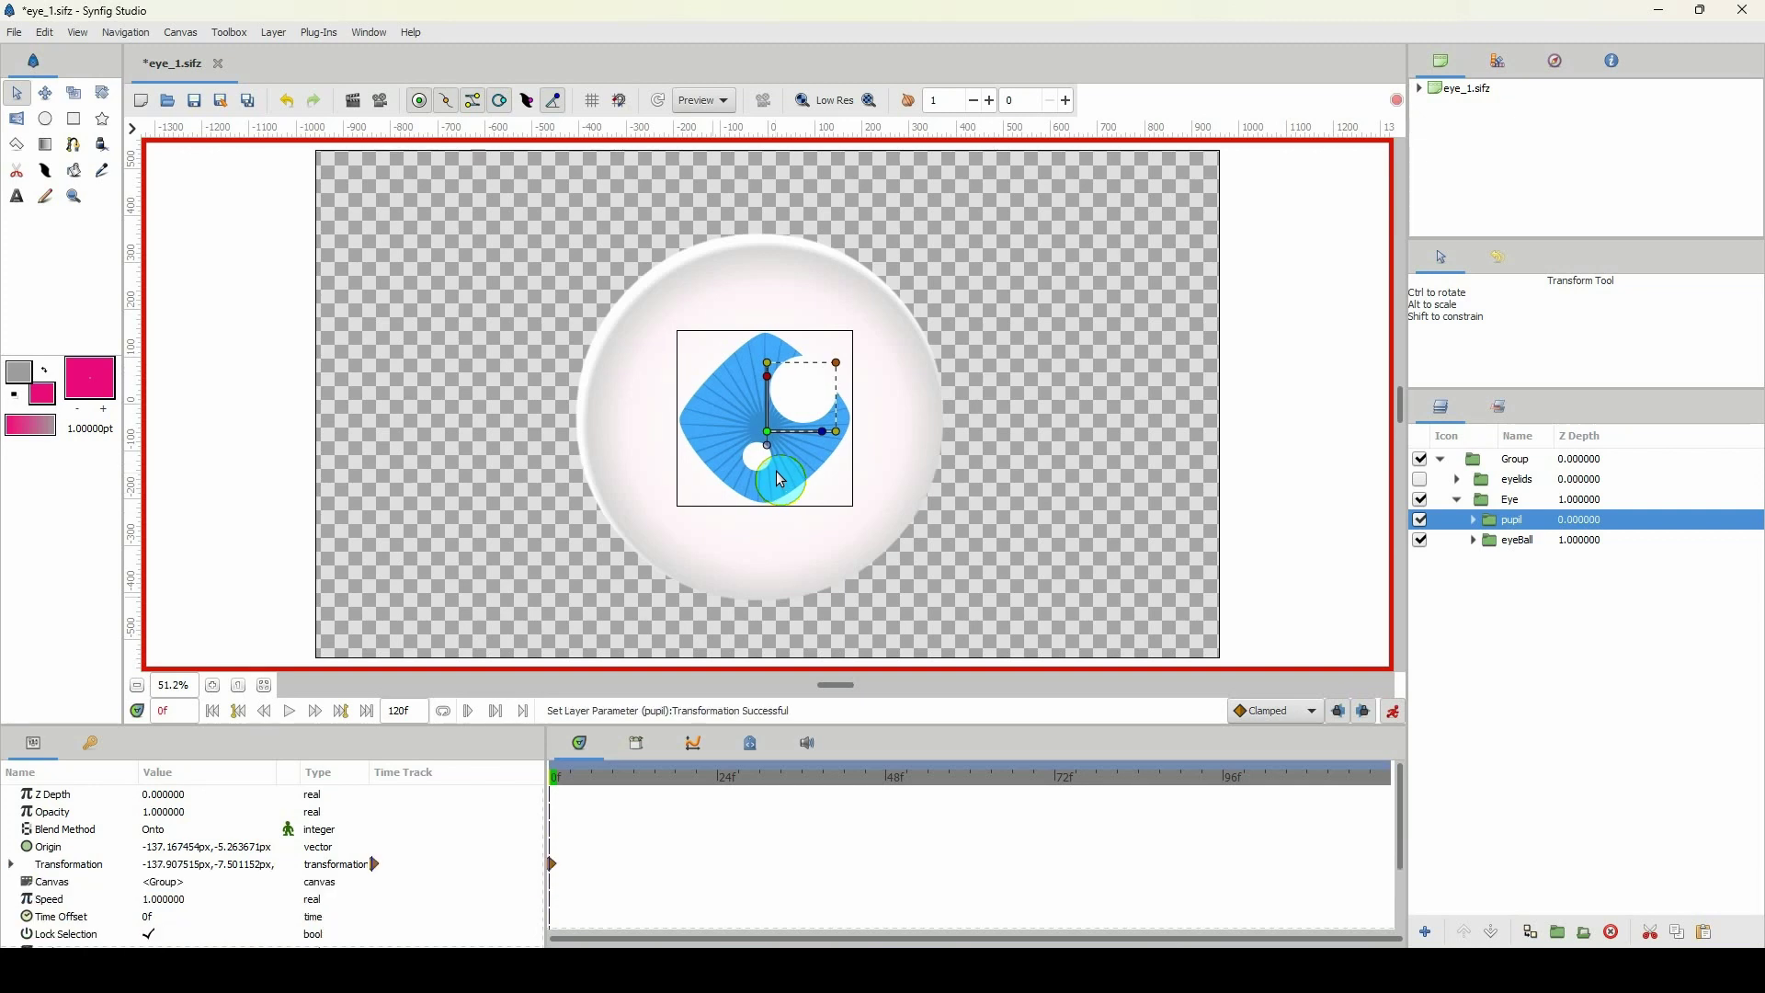
pyautogui.hotkey('ctrl', 'z')
# Step: At frame 1, move the pupil horizontally to the right side of the eyeball, with an X offset of about -109.8 px
pyautogui.scroll(2, 581, 788)
pyautogui.scroll(3, 581, 789)
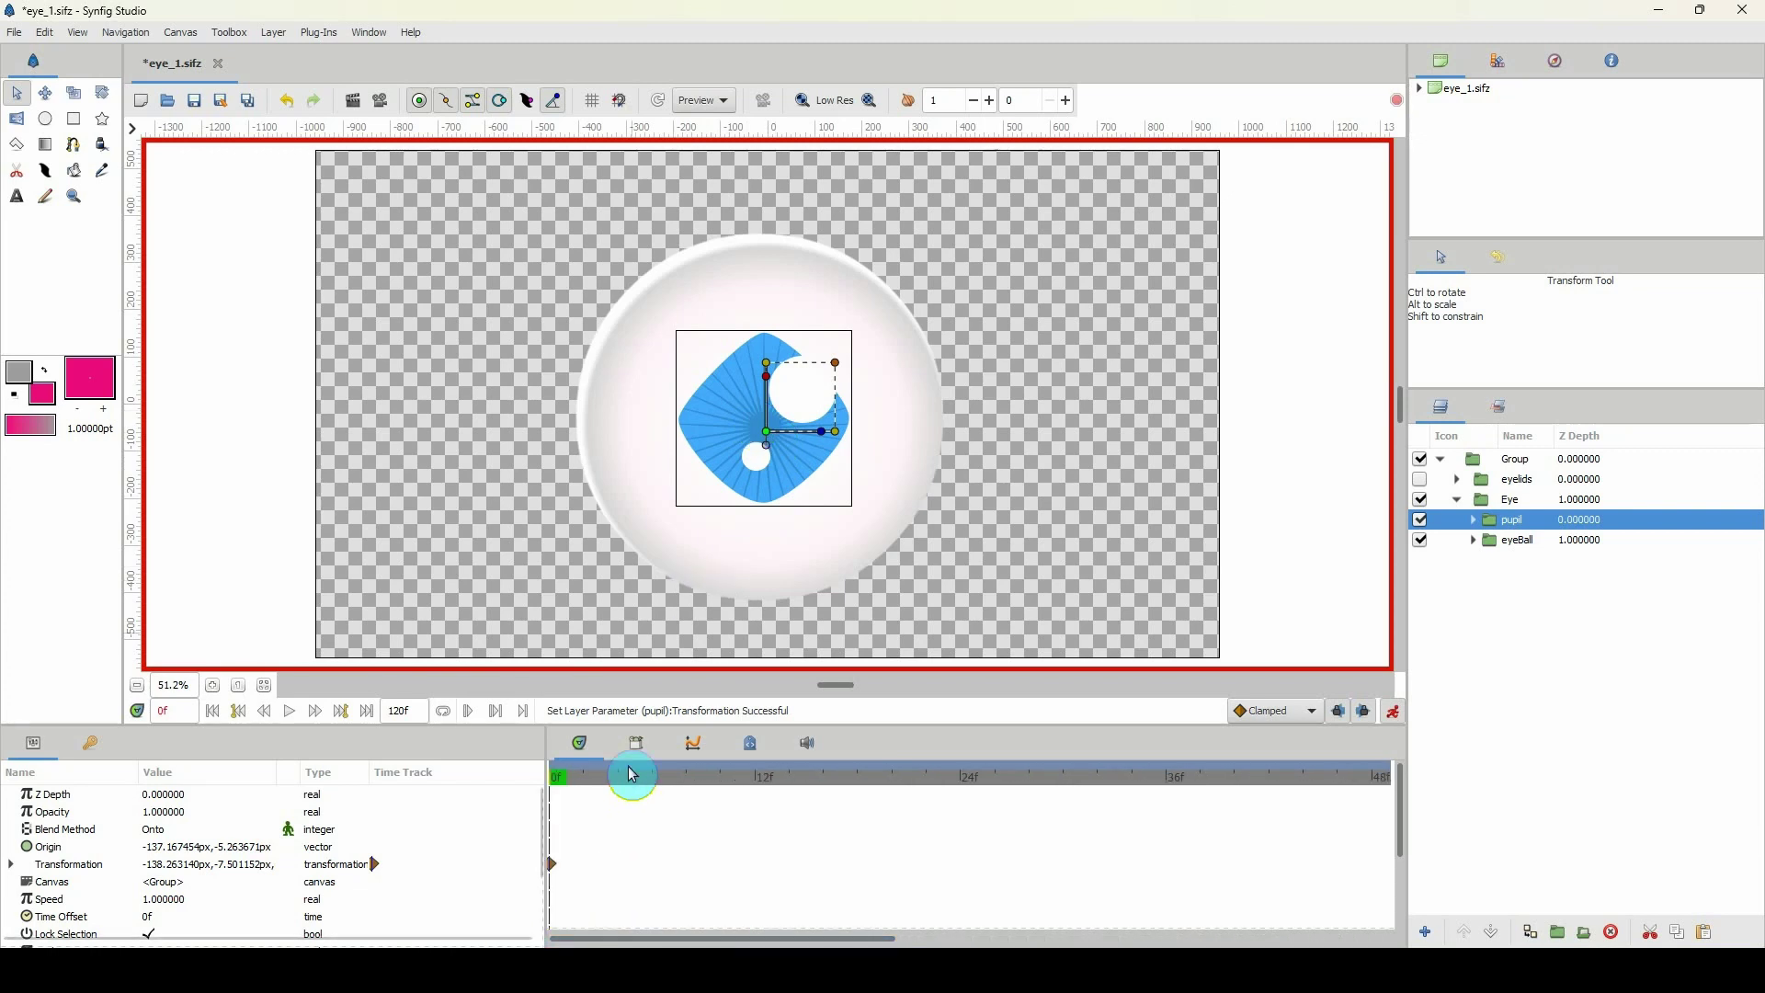
pyautogui.scroll(2, 619, 788)
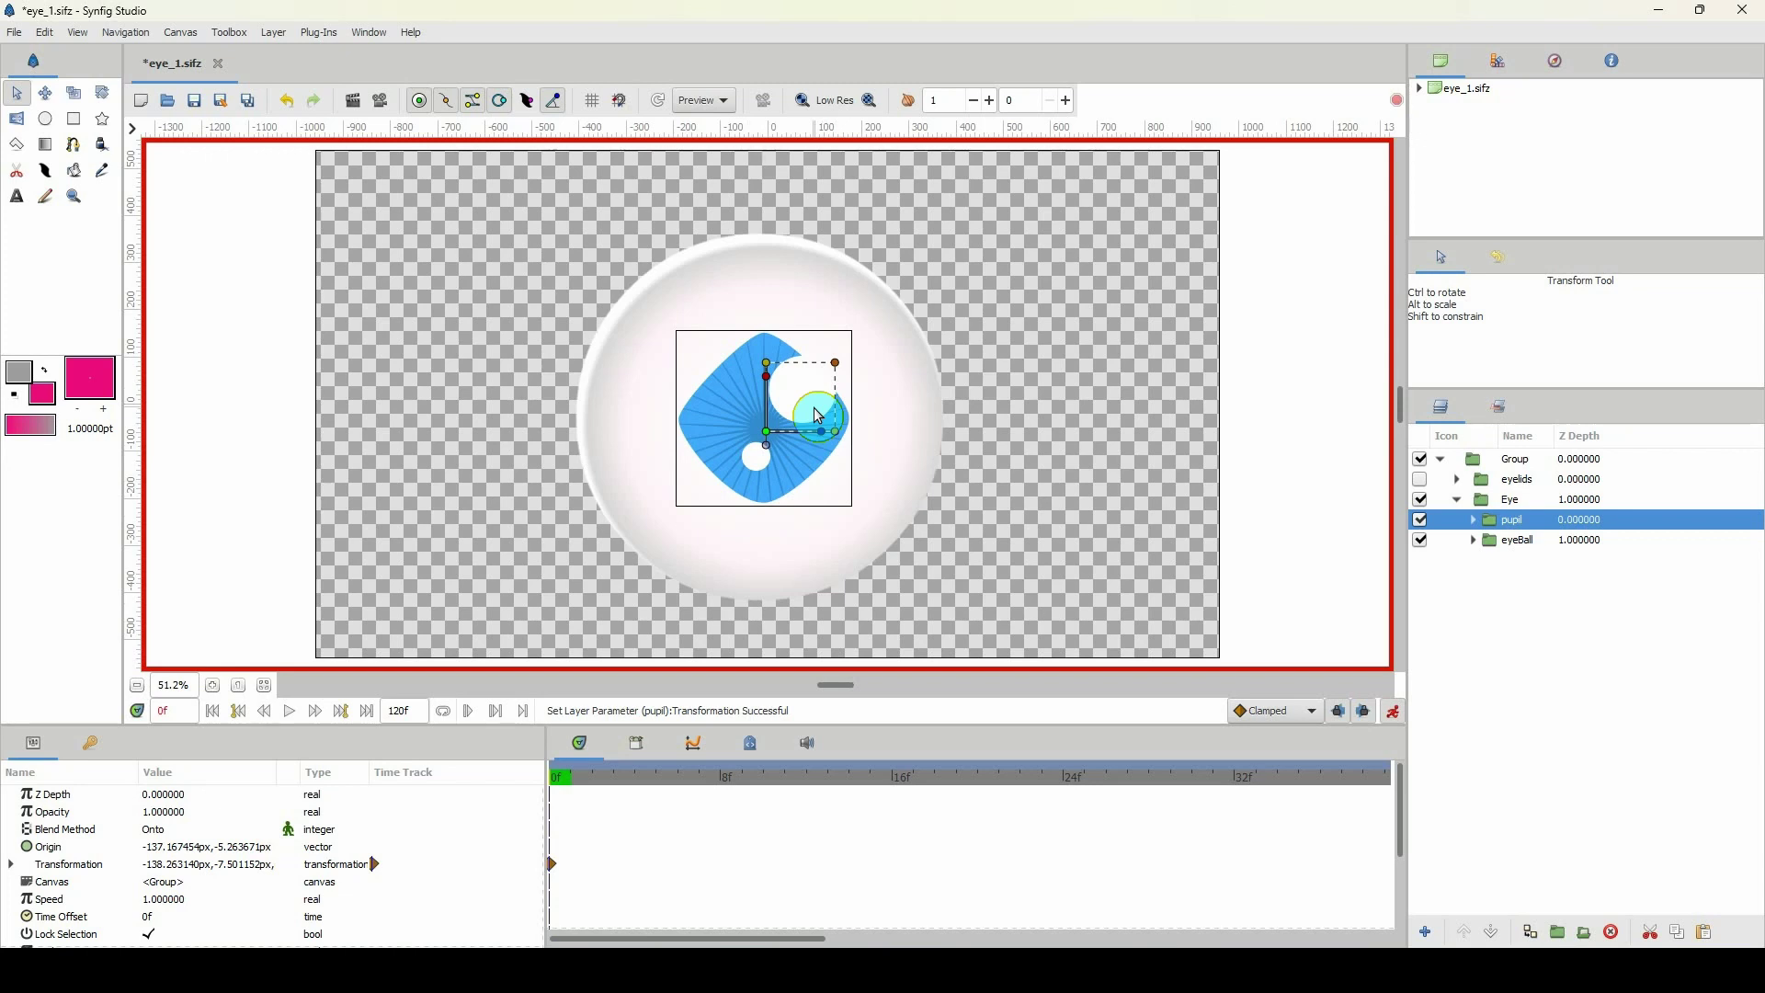
pyautogui.press('.')
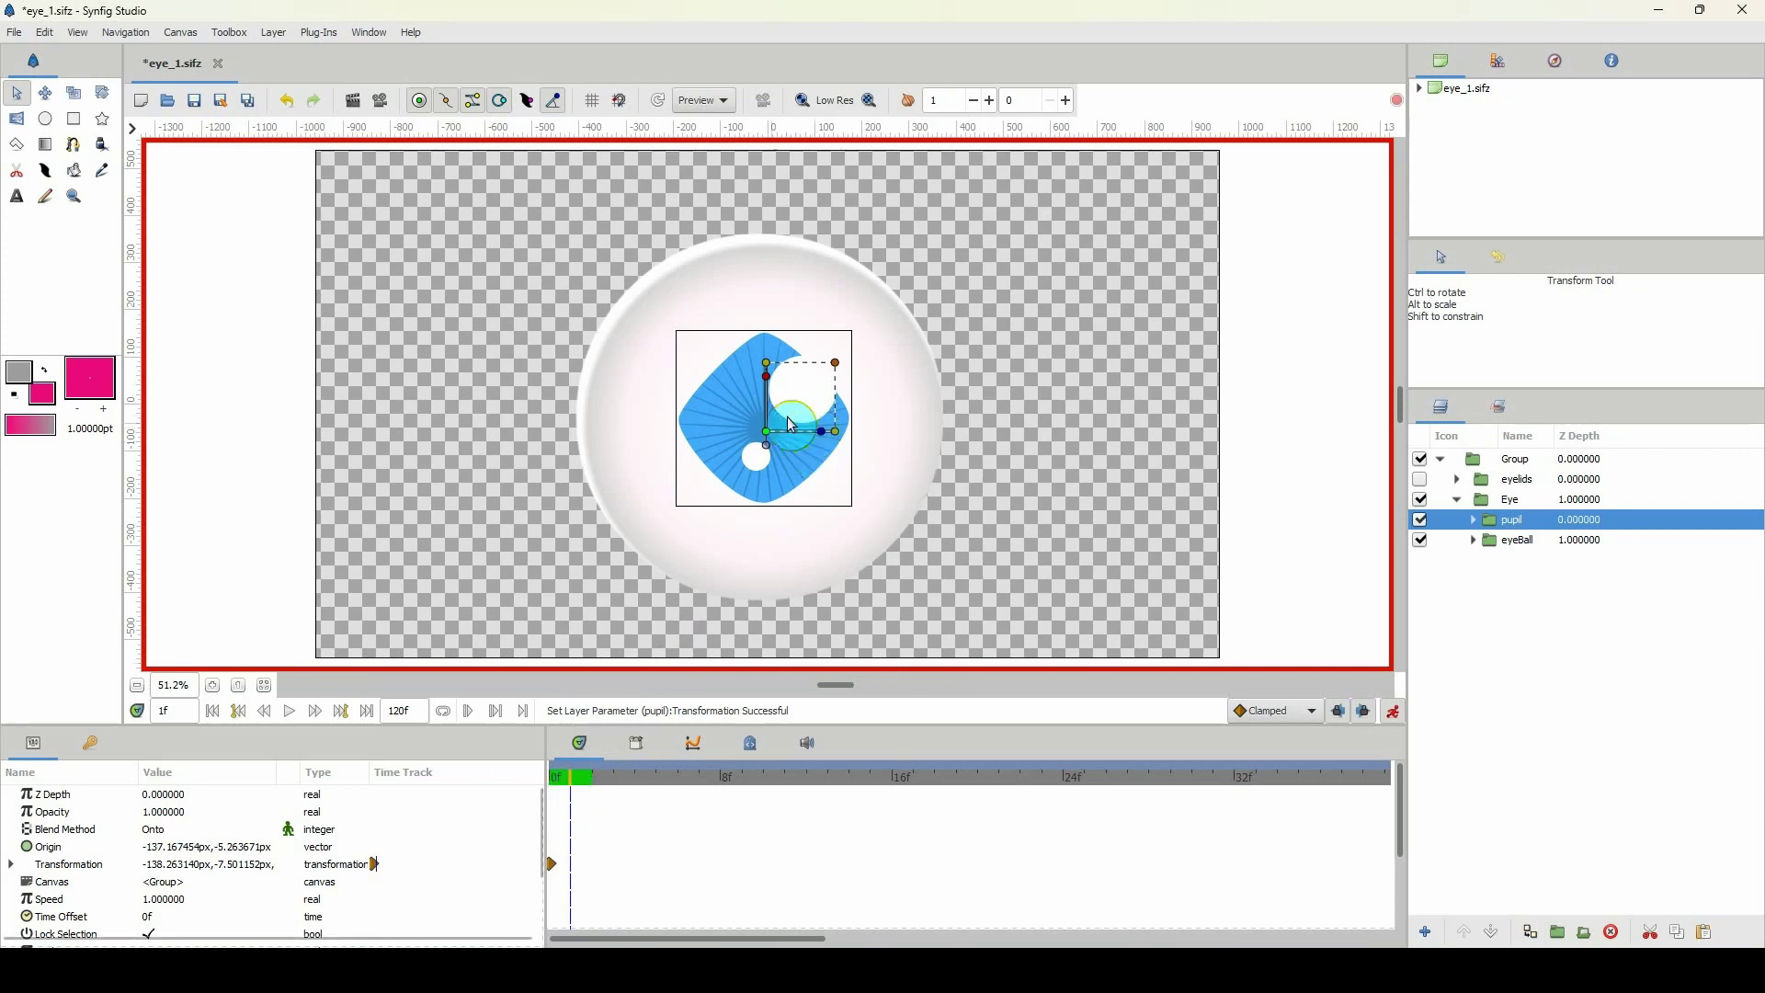
pyautogui.click(769, 436)
pyautogui.moveTo(773, 441)
pyautogui.mouseDown()
pyautogui.moveTo(846, 441)
pyautogui.moveTo(772, 442)
pyautogui.mouseUp()
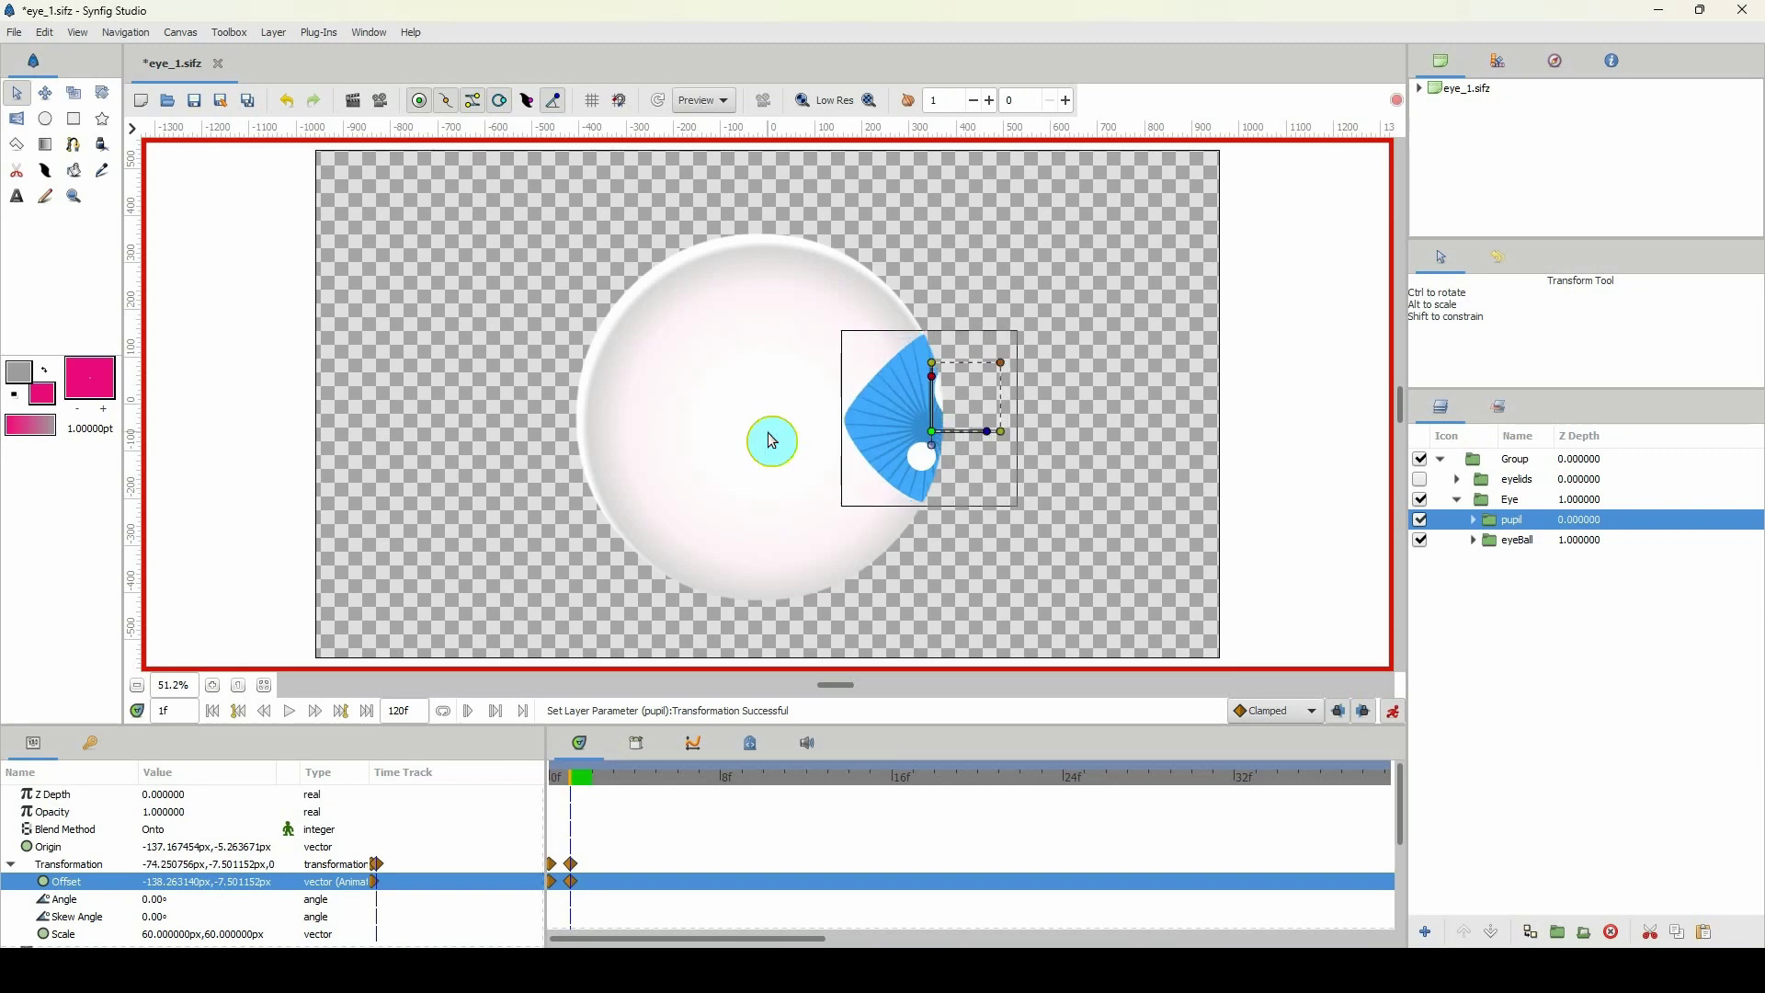
pyautogui.moveTo(772, 441); pyautogui.dragTo(763, 442)
pyautogui.click(10, 865)
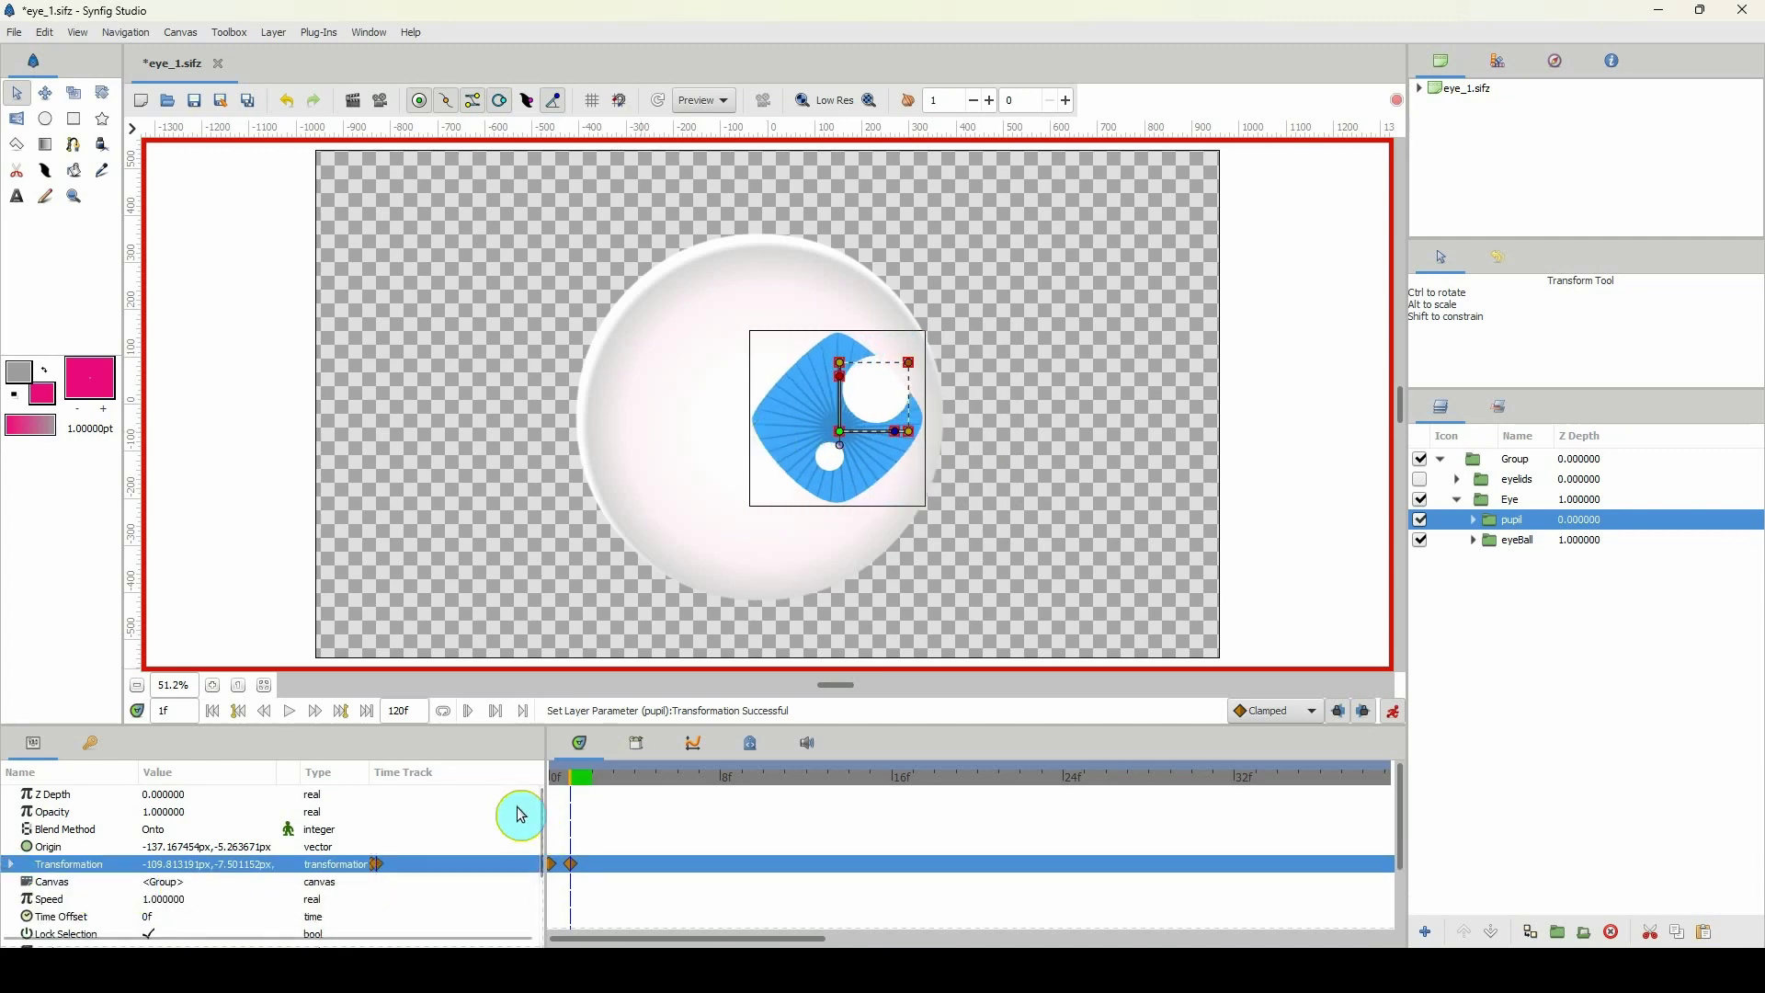
# Step: At frame 2, move the pupil horizontally to the left side of the eyeball, with an X offset of about -170.3 px
pyautogui.moveTo(563, 816); pyautogui.dragTo(597, 806)
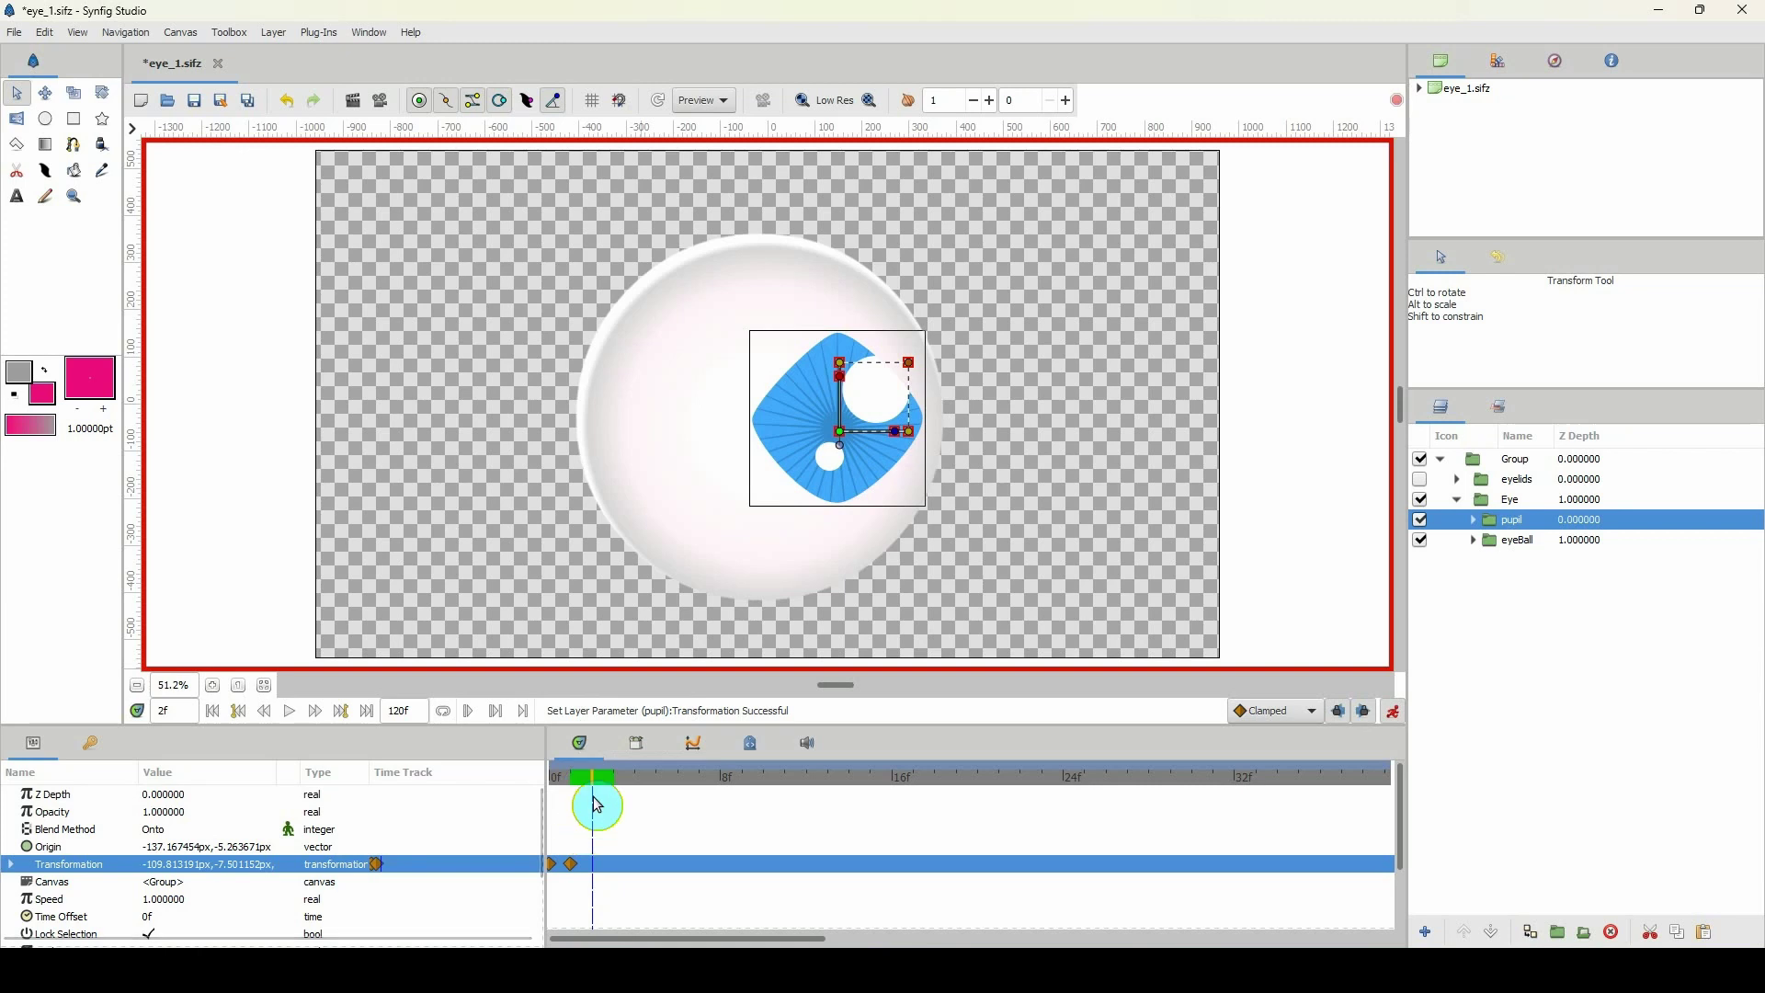
pyautogui.click(840, 434)
pyautogui.moveTo(840, 434); pyautogui.dragTo(684, 434)
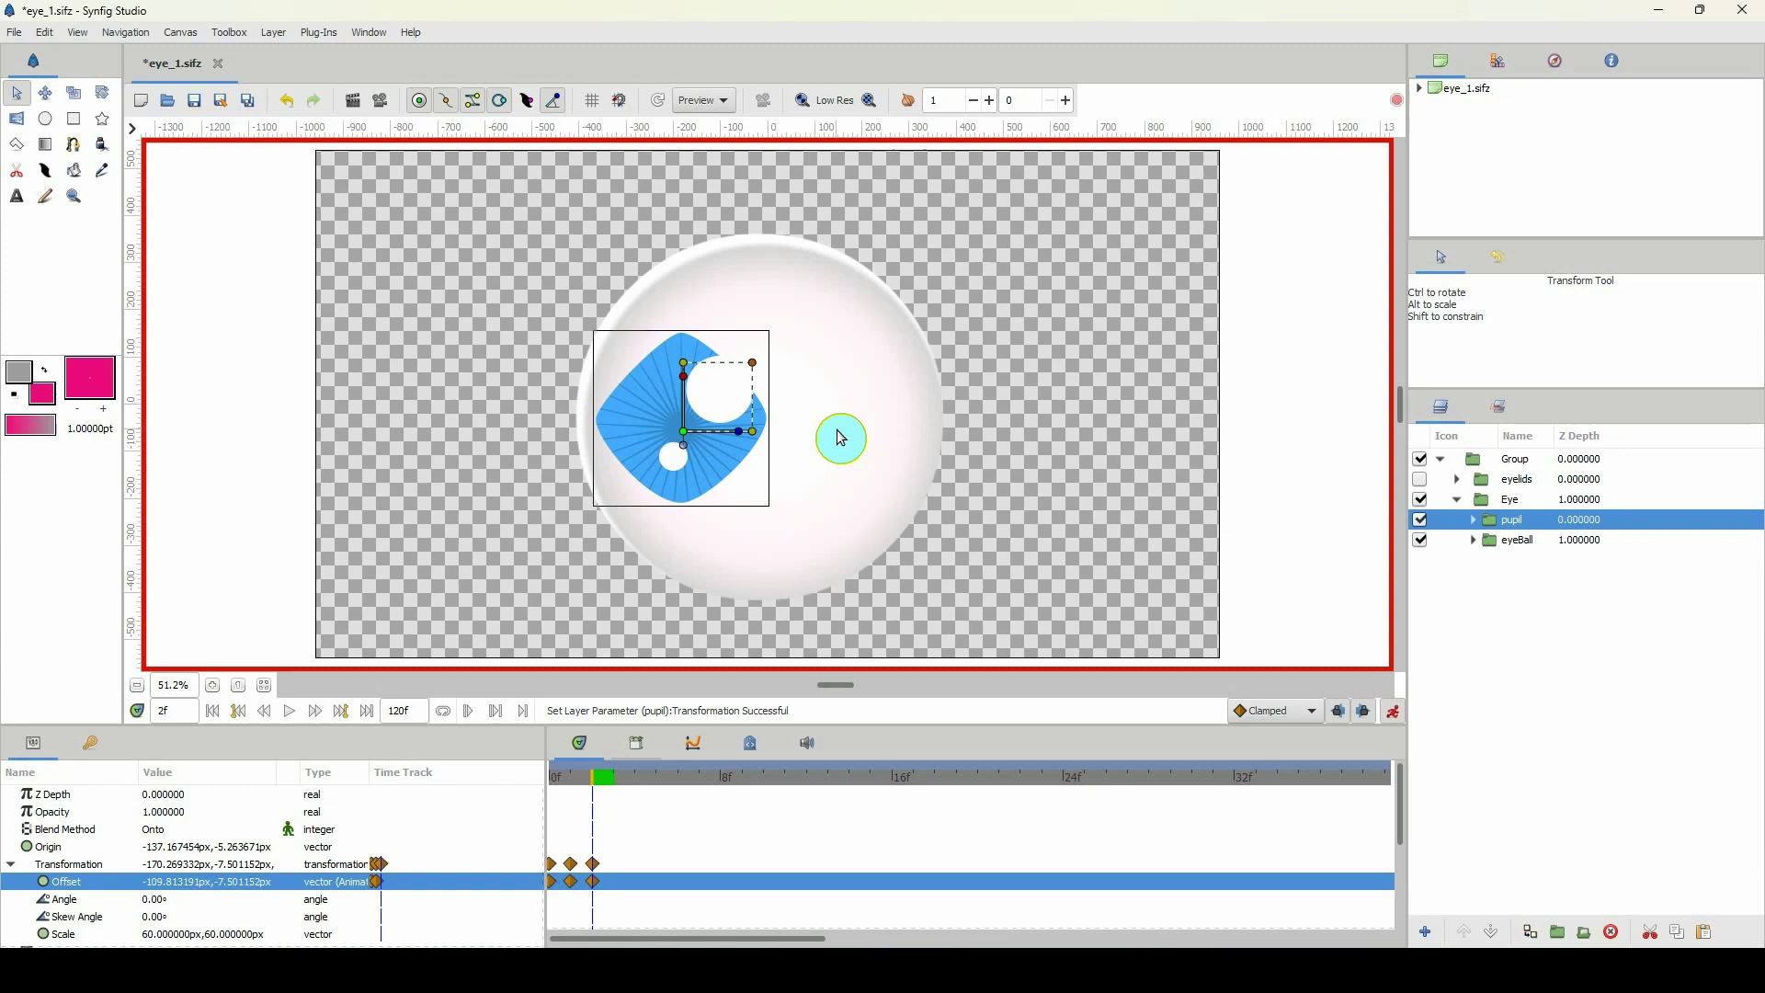
# Step: Copy the frame 0 waypoint to frame 3 and move the pupil straight up there, to a Y offset of about 24.9 px
pyautogui.hotkey('ctrl', '.')
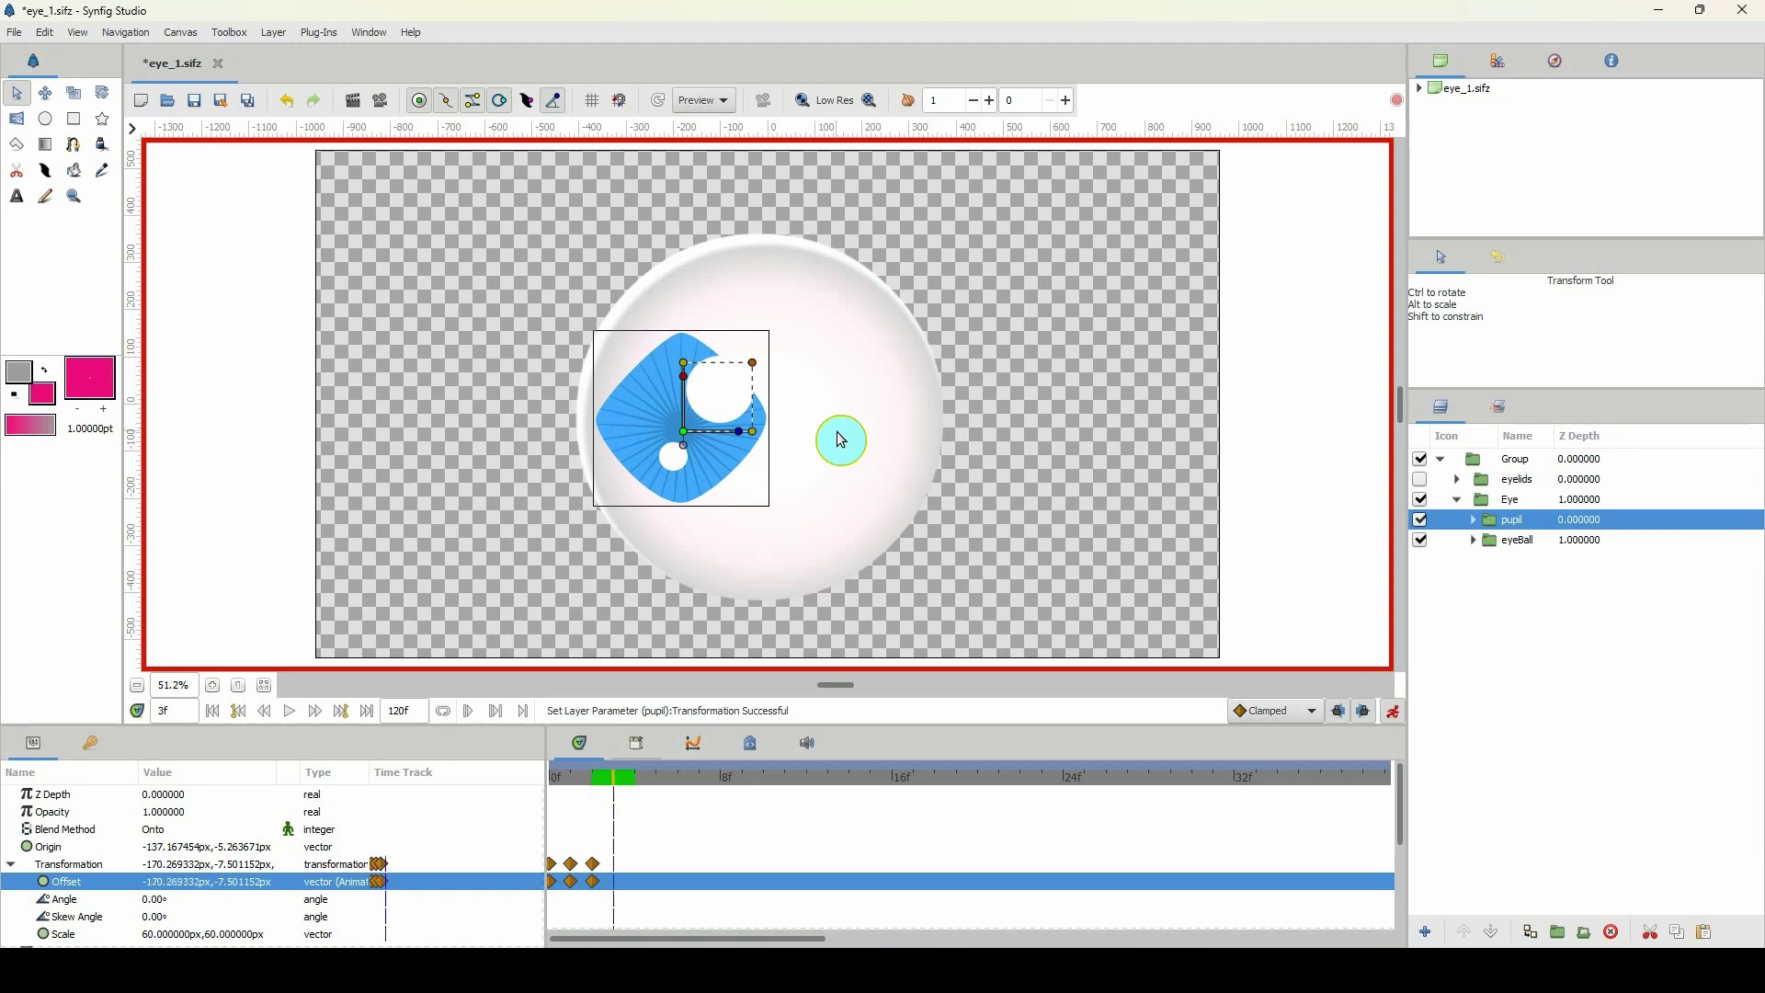
pyautogui.click(10, 864)
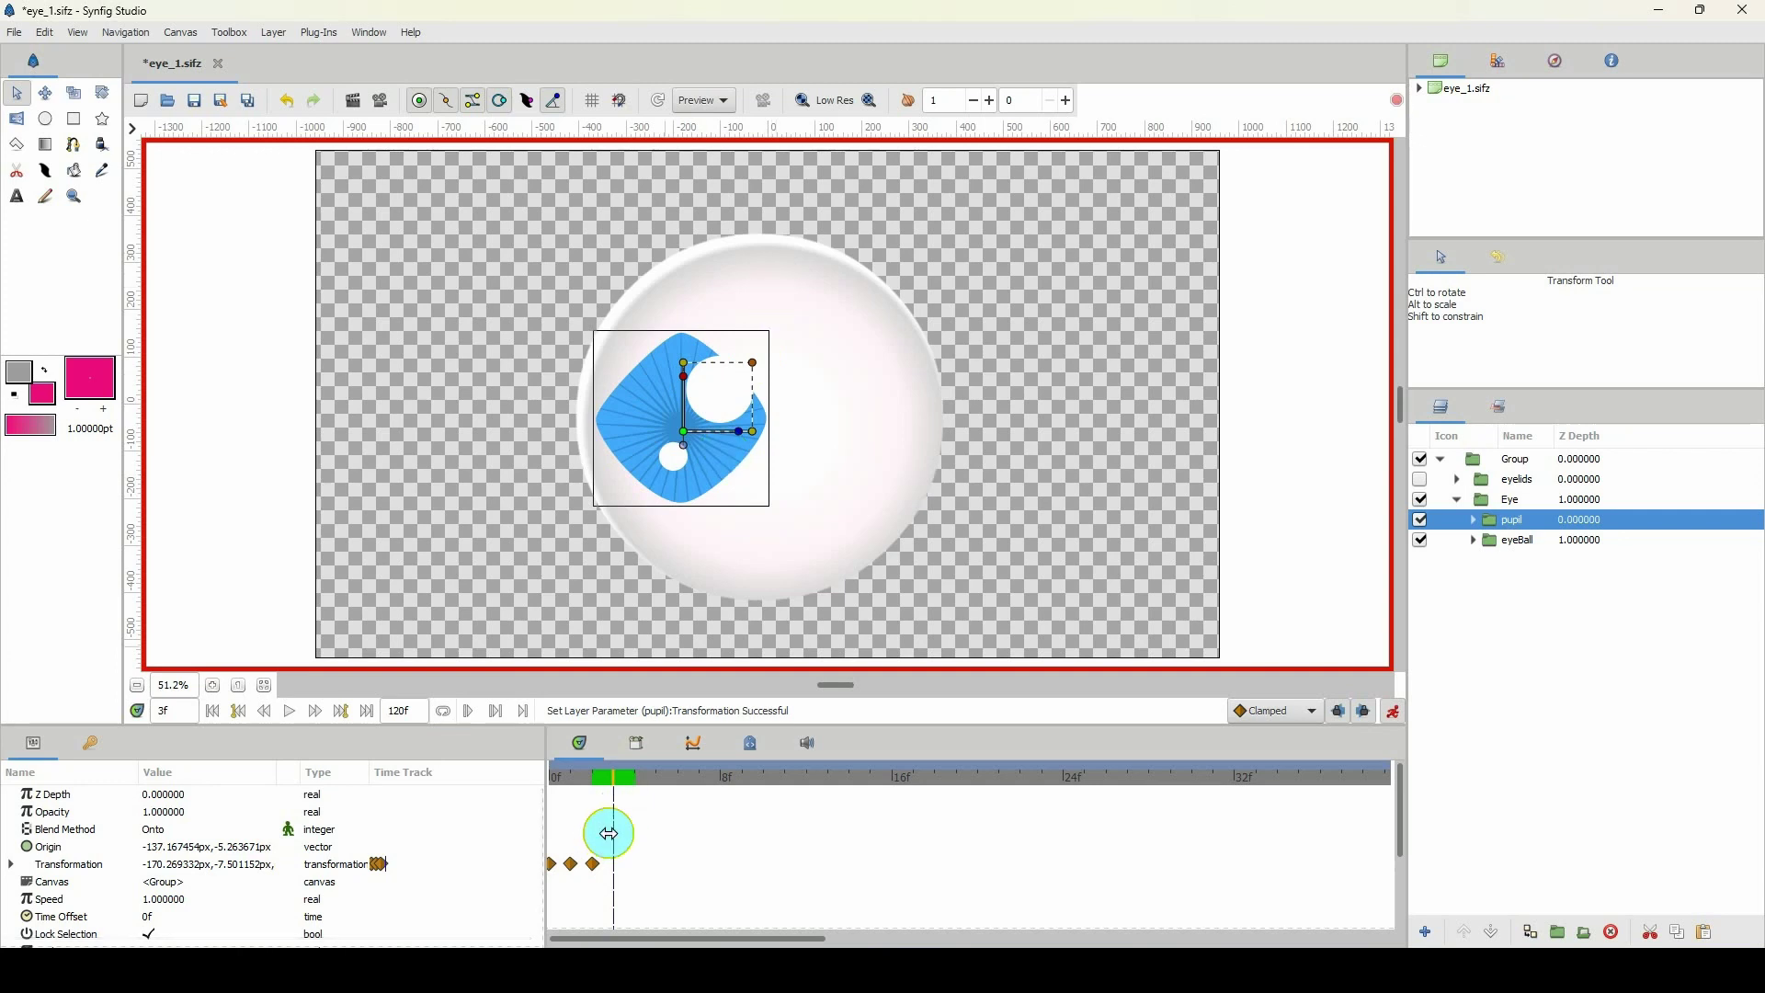
pyautogui.moveTo(558, 874); pyautogui.dragTo(619, 876)
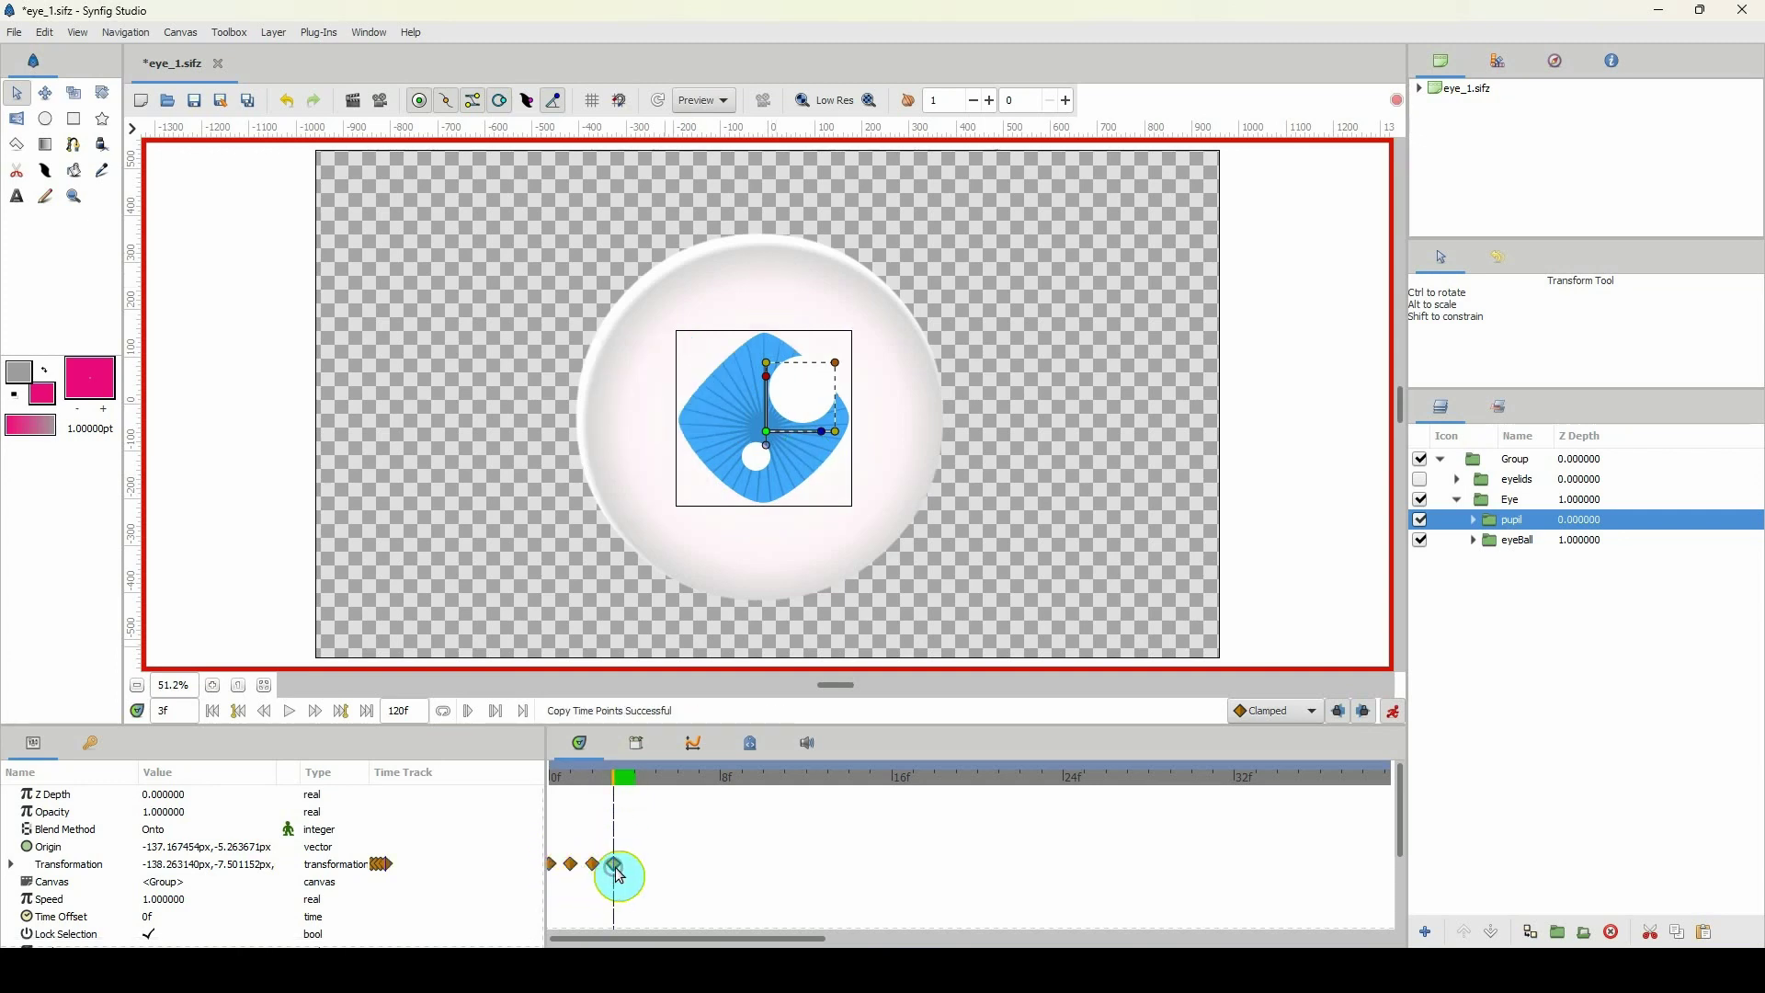
pyautogui.click(765, 431)
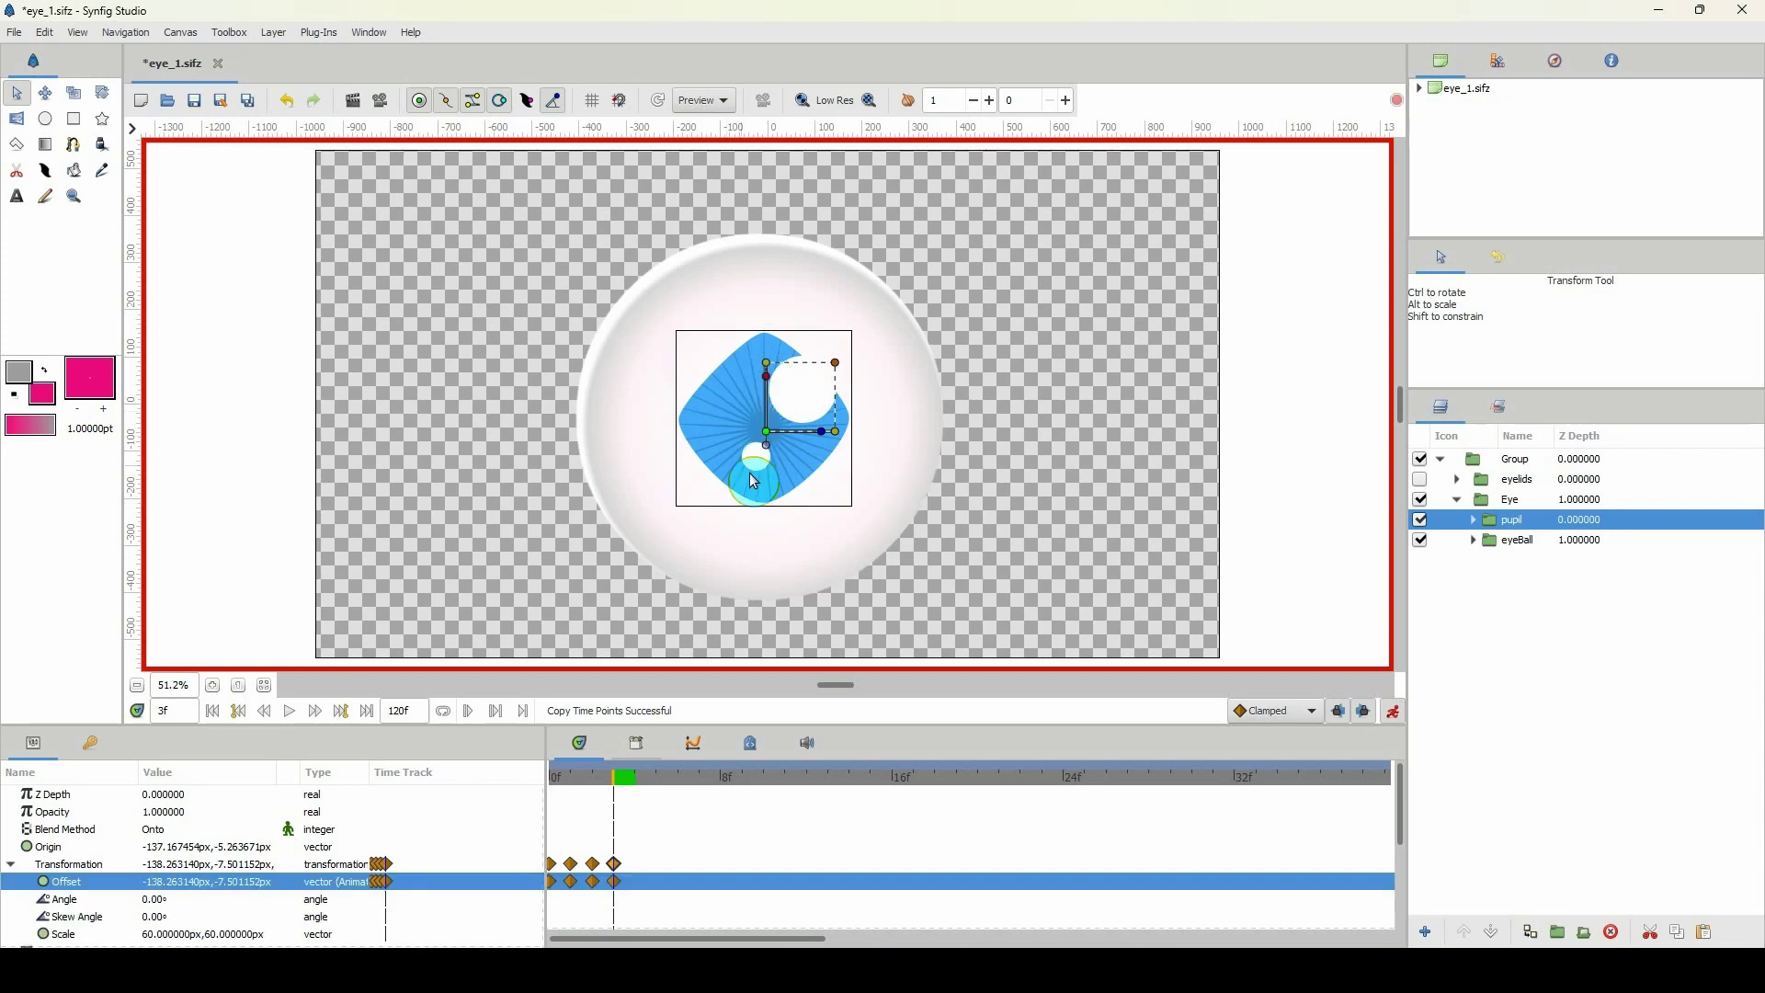
pyautogui.moveTo(754, 480); pyautogui.dragTo(751, 492)
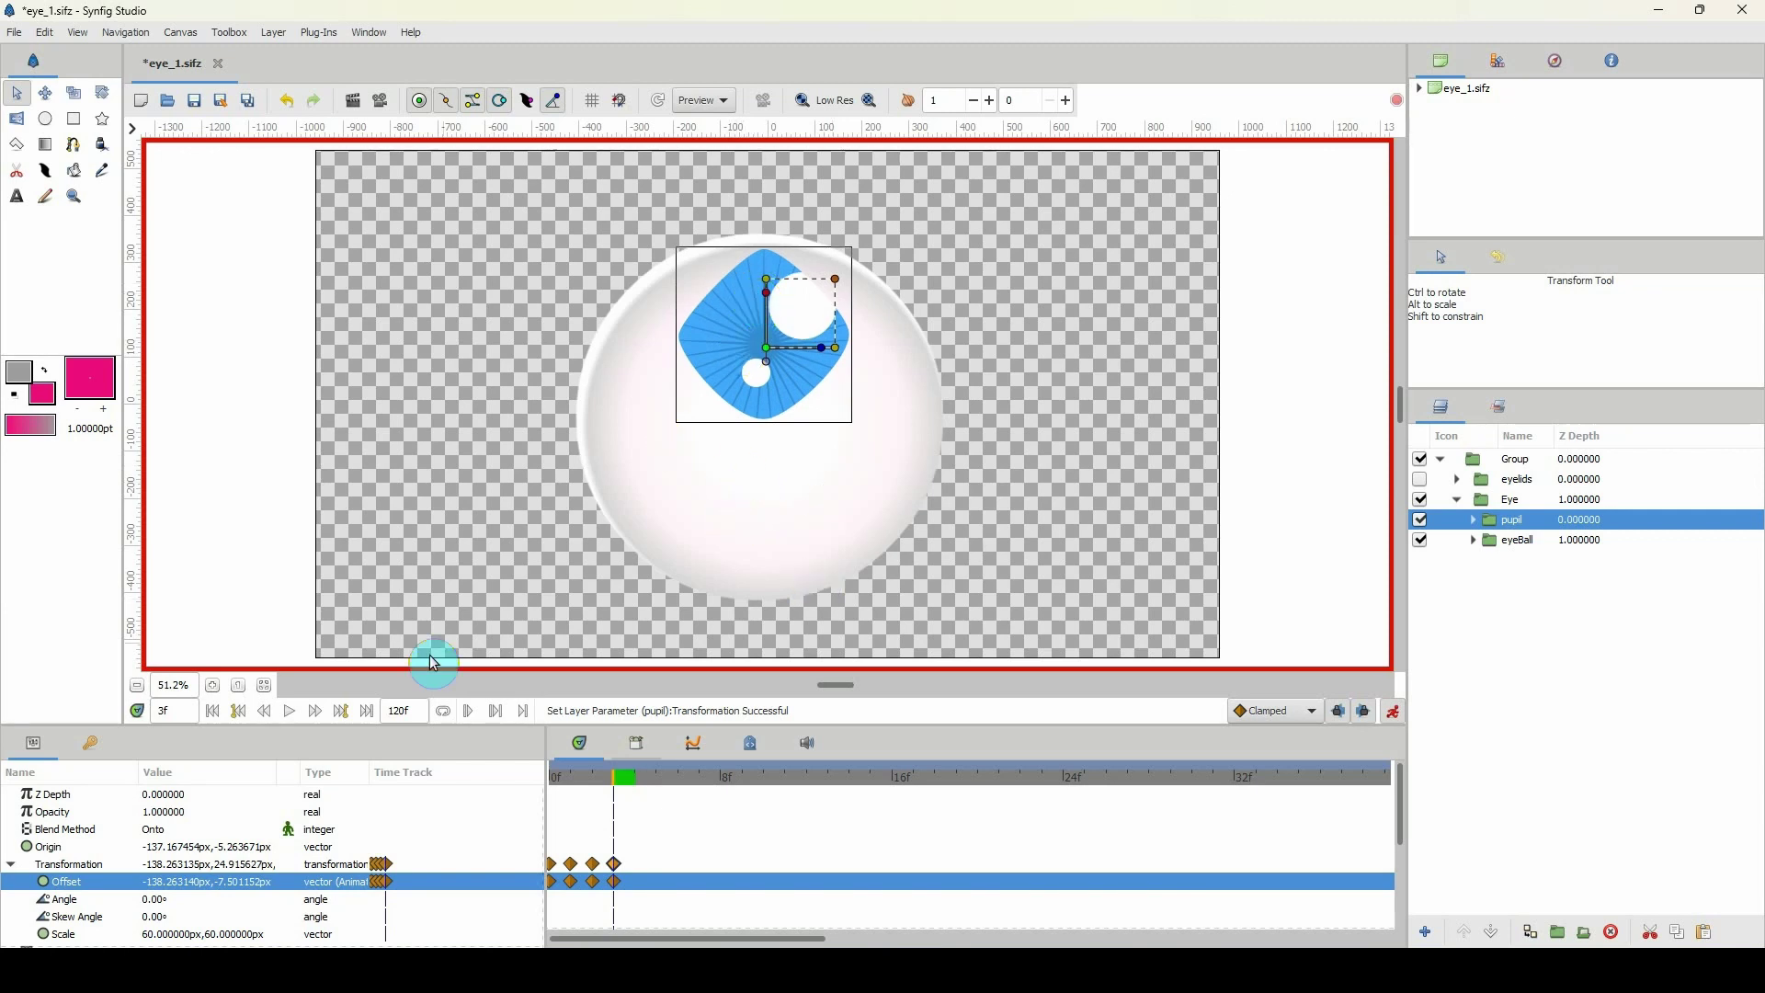
pyautogui.click(10, 864)
# Step: Copy the frame 0 waypoint to frame 4 and move the pupil straight down there, to a Y offset of about -39.9 px
pyautogui.click(632, 817)
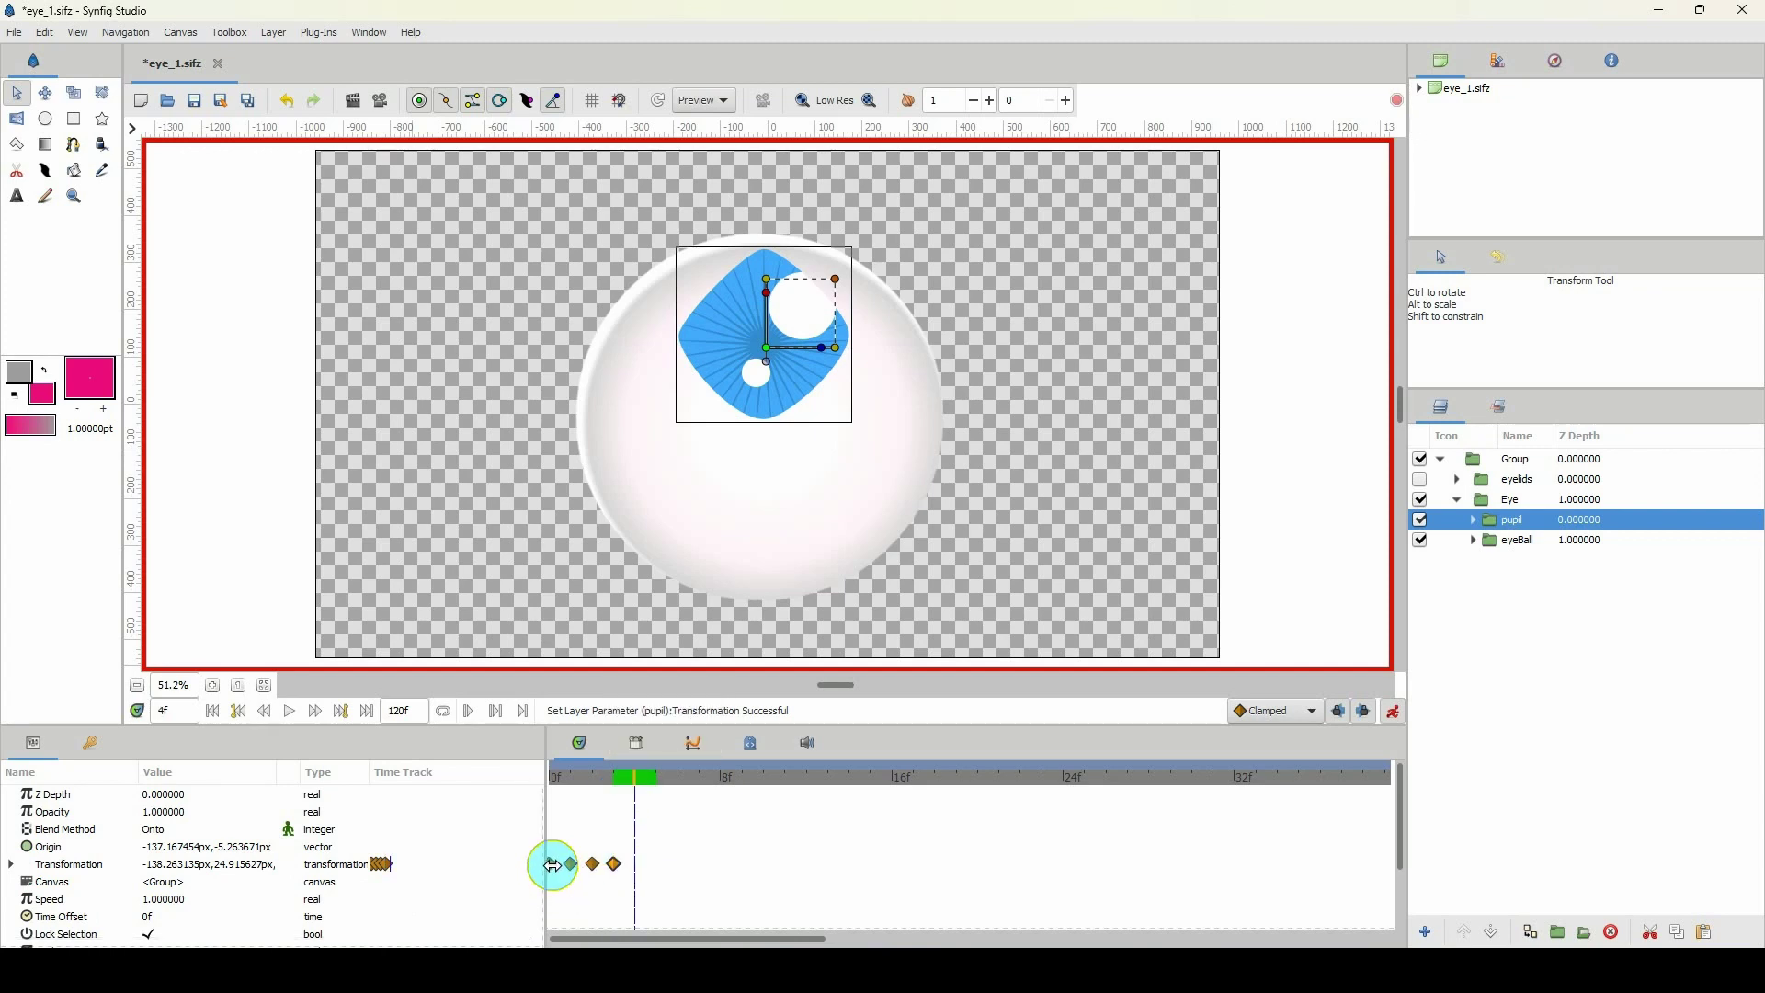
pyautogui.moveTo(558, 869); pyautogui.dragTo(638, 864)
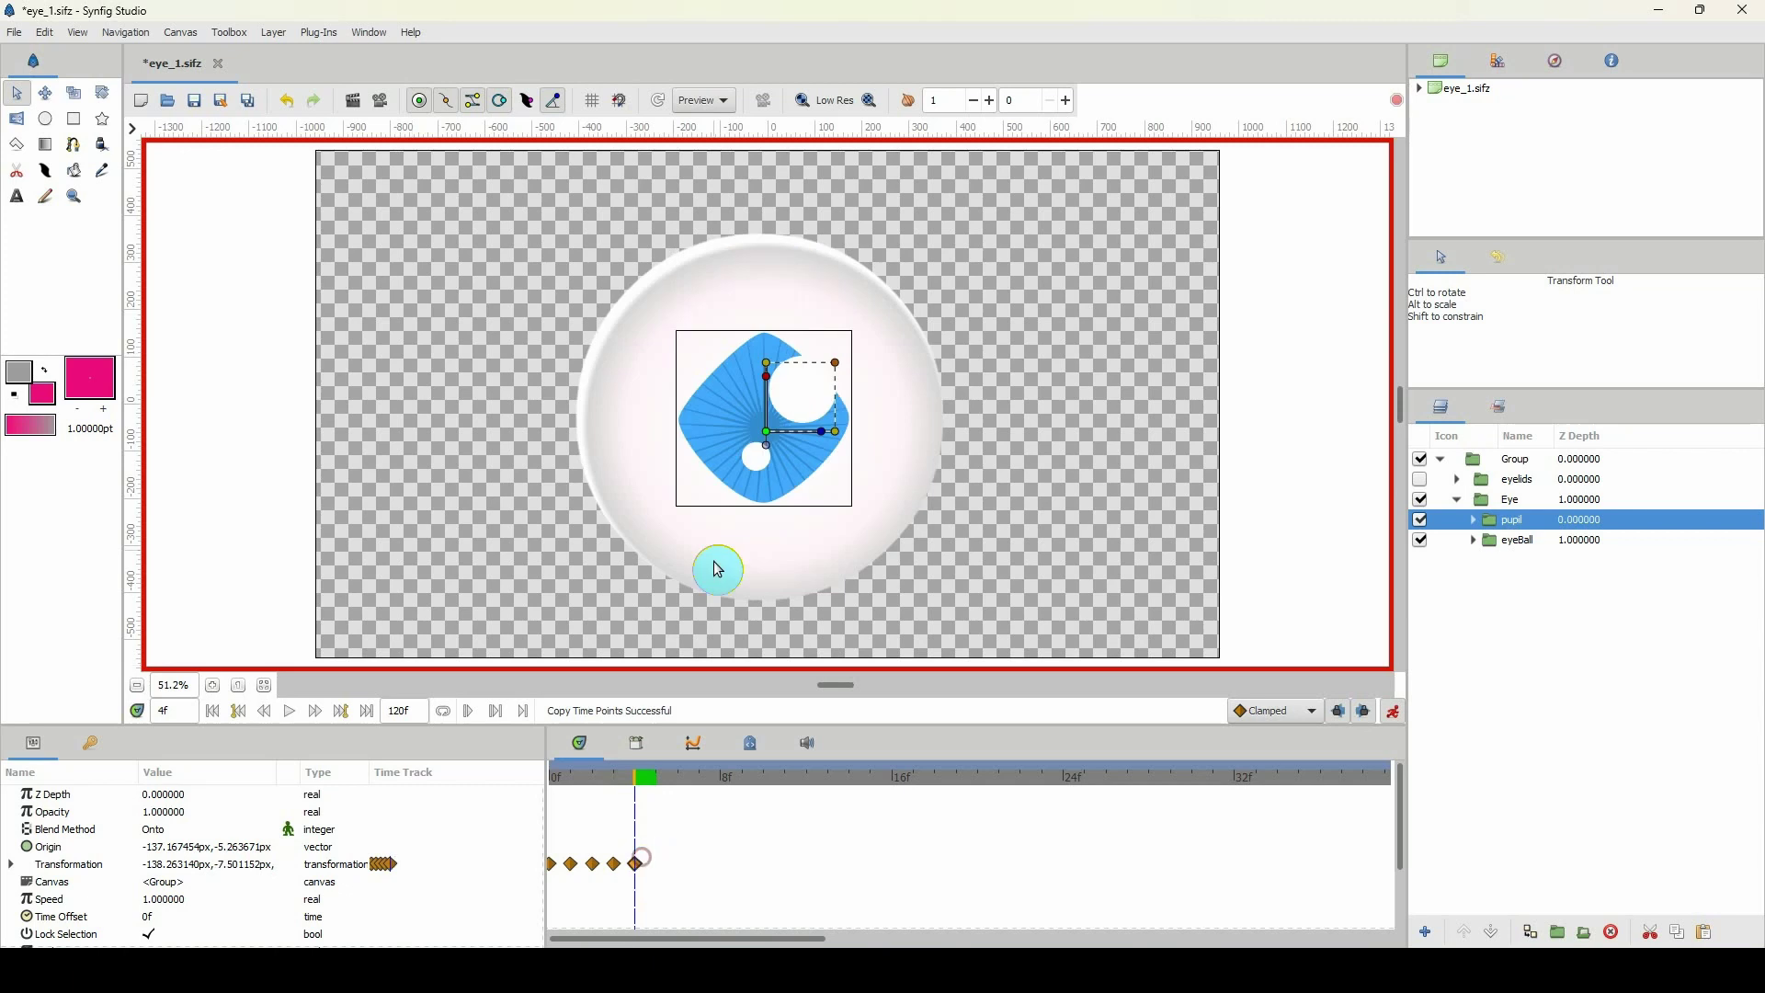
pyautogui.click(767, 433)
pyautogui.moveTo(766, 433)
pyautogui.mouseDown()
pyautogui.moveTo(767, 514)
pyautogui.moveTo(767, 439)
pyautogui.mouseUp()
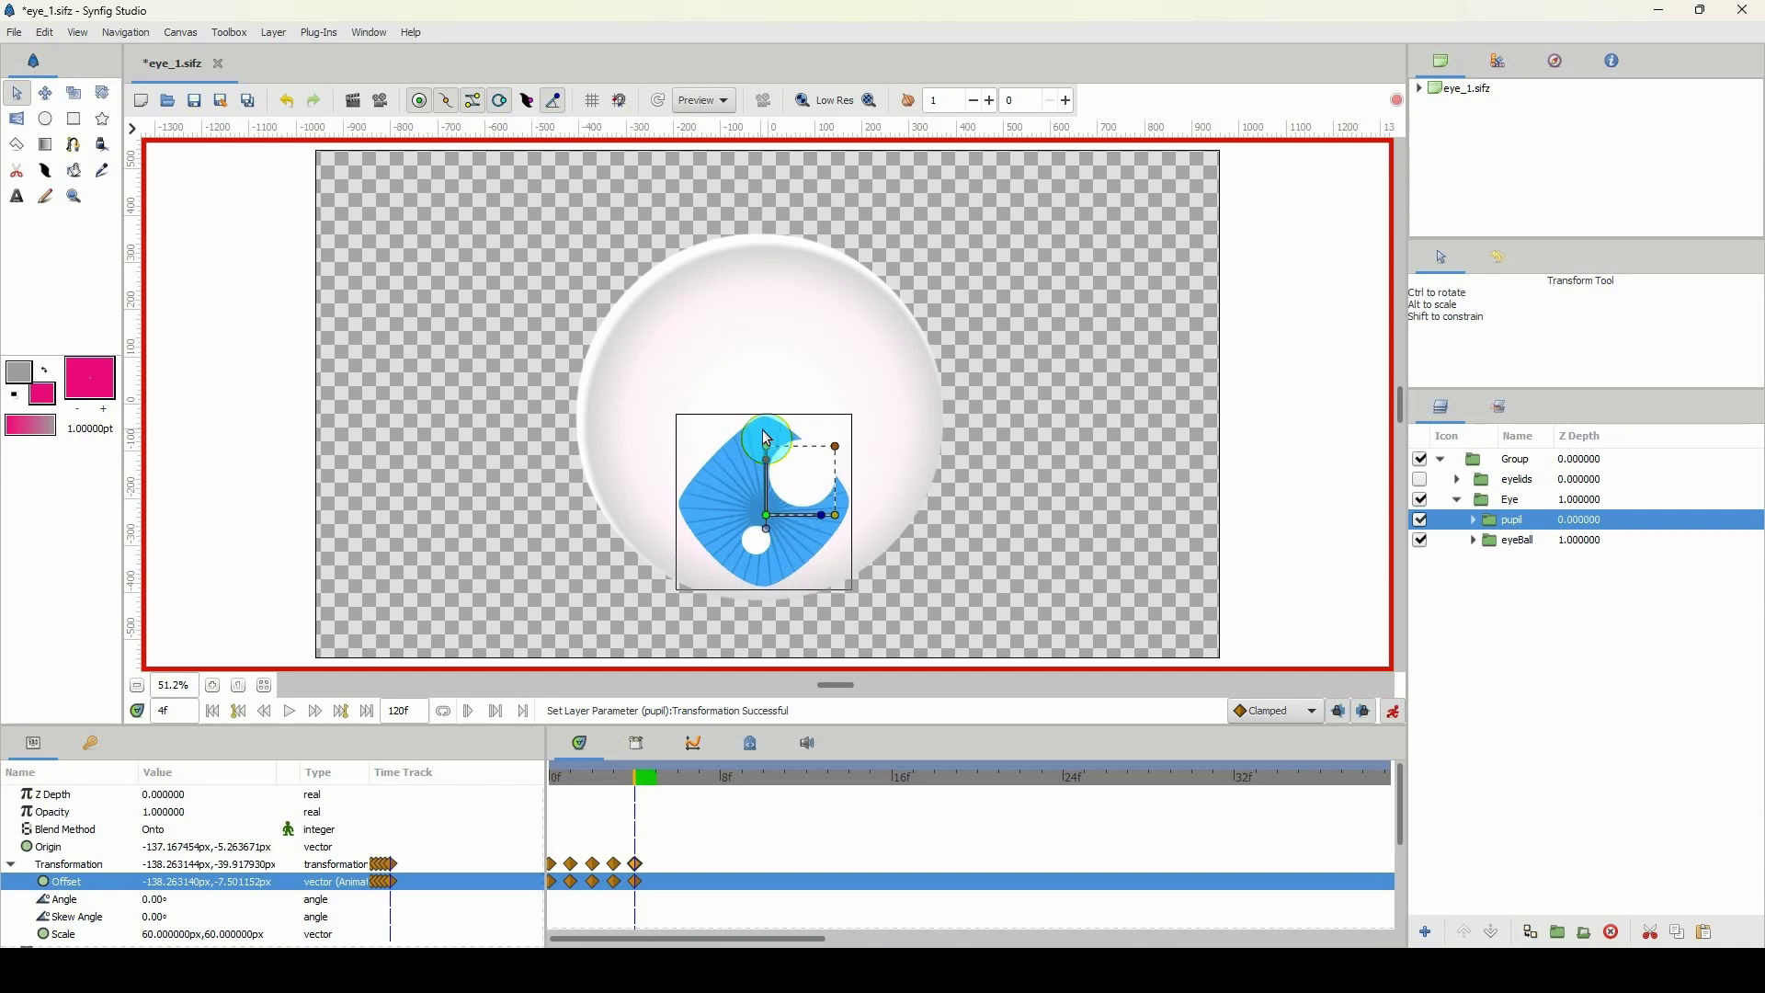
pyautogui.click(11, 864)
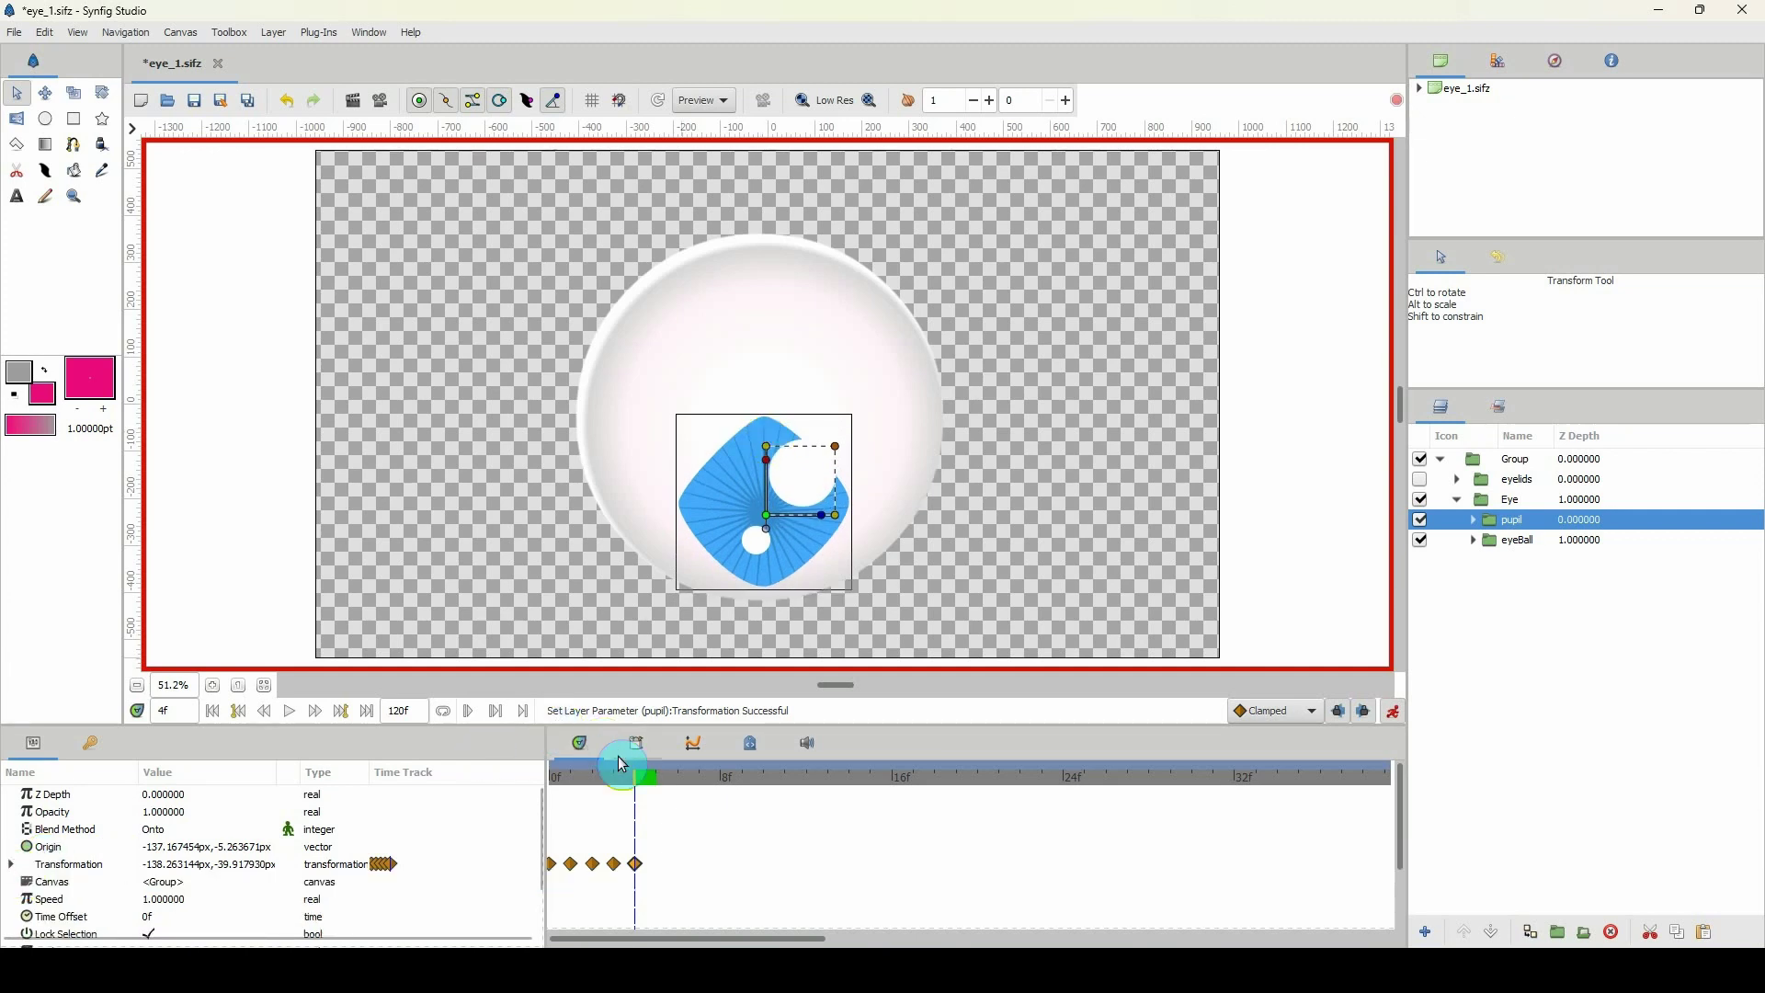
# Step: Step through frames 0 to 4 to review the pupil's centre, right, left, up and down poses, and return to frame 0
pyautogui.hotkey('ctrl', ',')
pyautogui.hotkey('ctrl', ',')
pyautogui.hotkey('ctrl', ',')
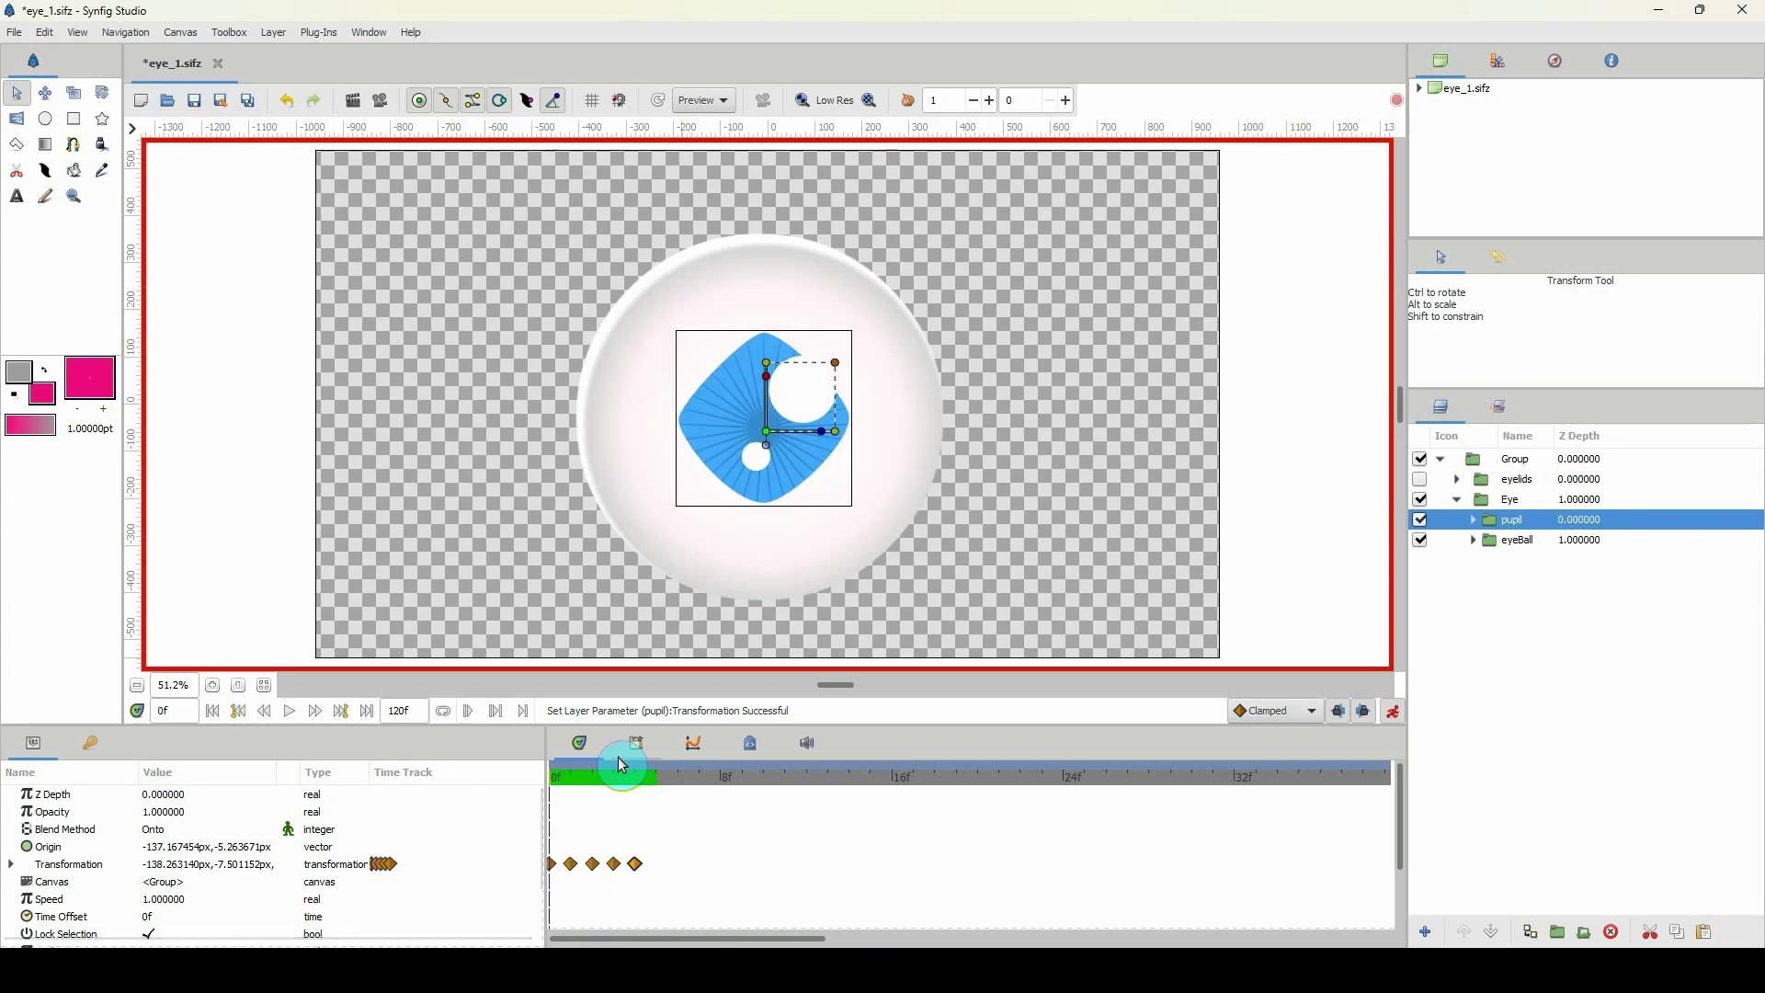
pyautogui.click(745, 466)
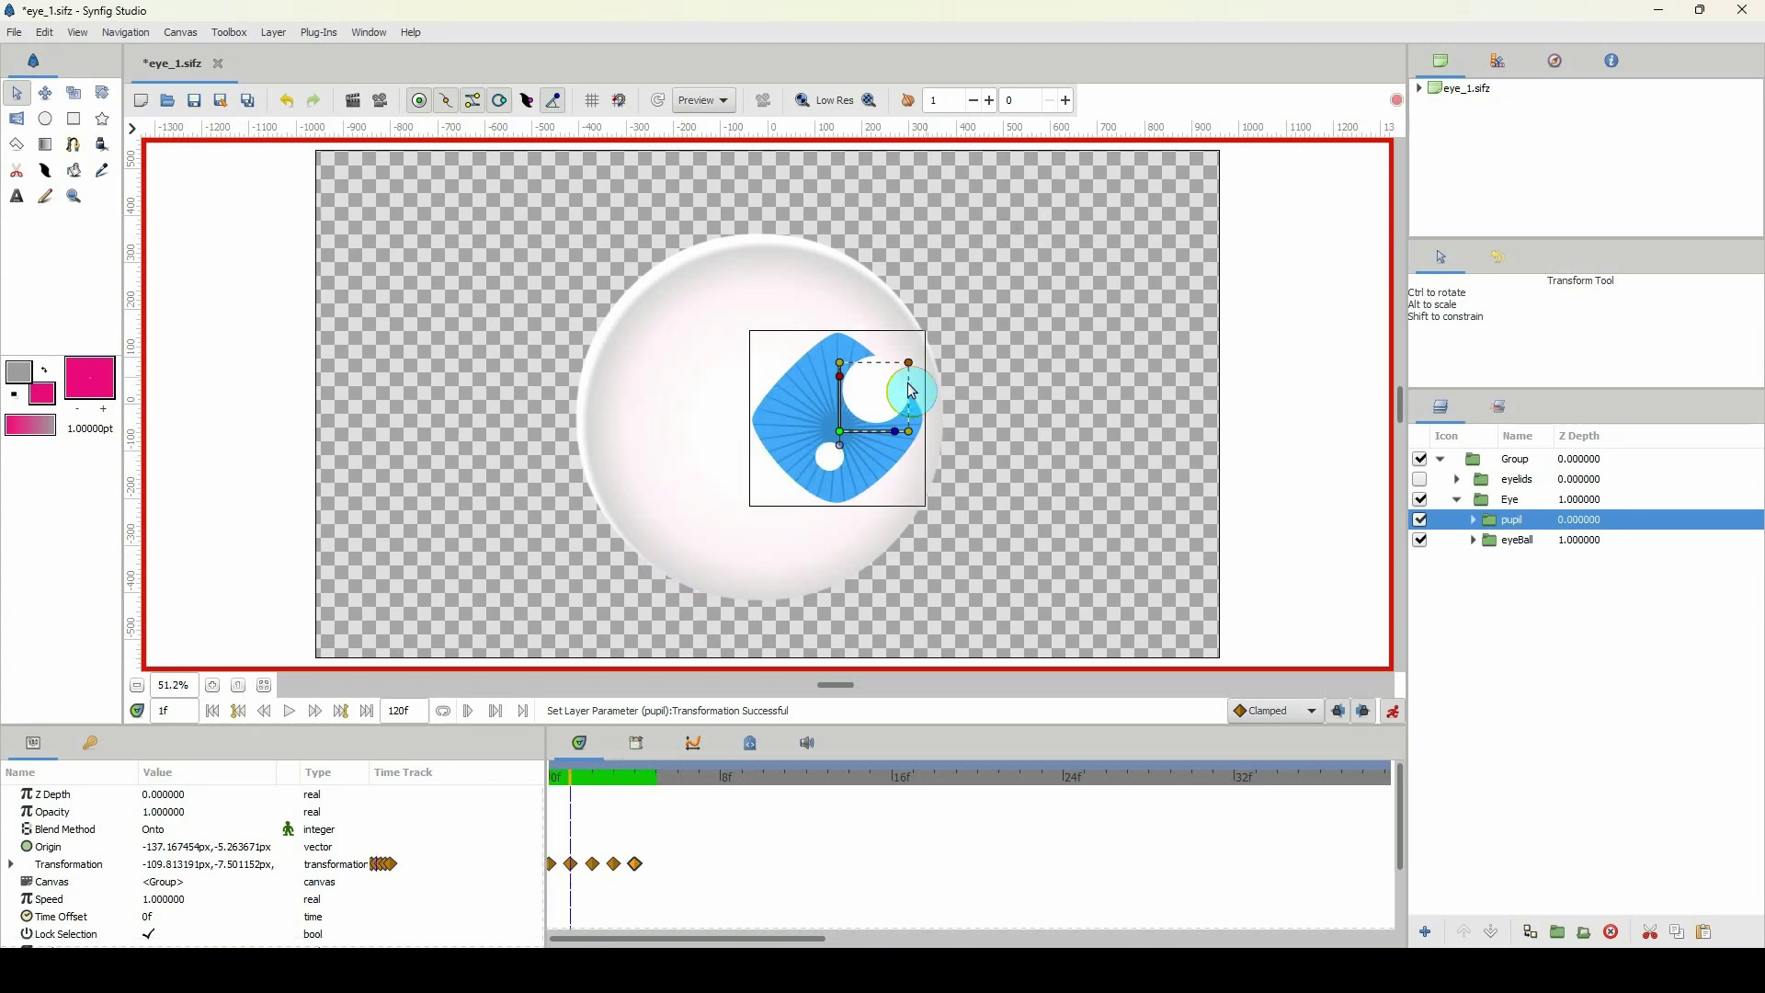
pyautogui.hotkey('ctrl', '.')
pyautogui.hotkey('ctrl', '.')
pyautogui.hotkey('ctrl', '.')
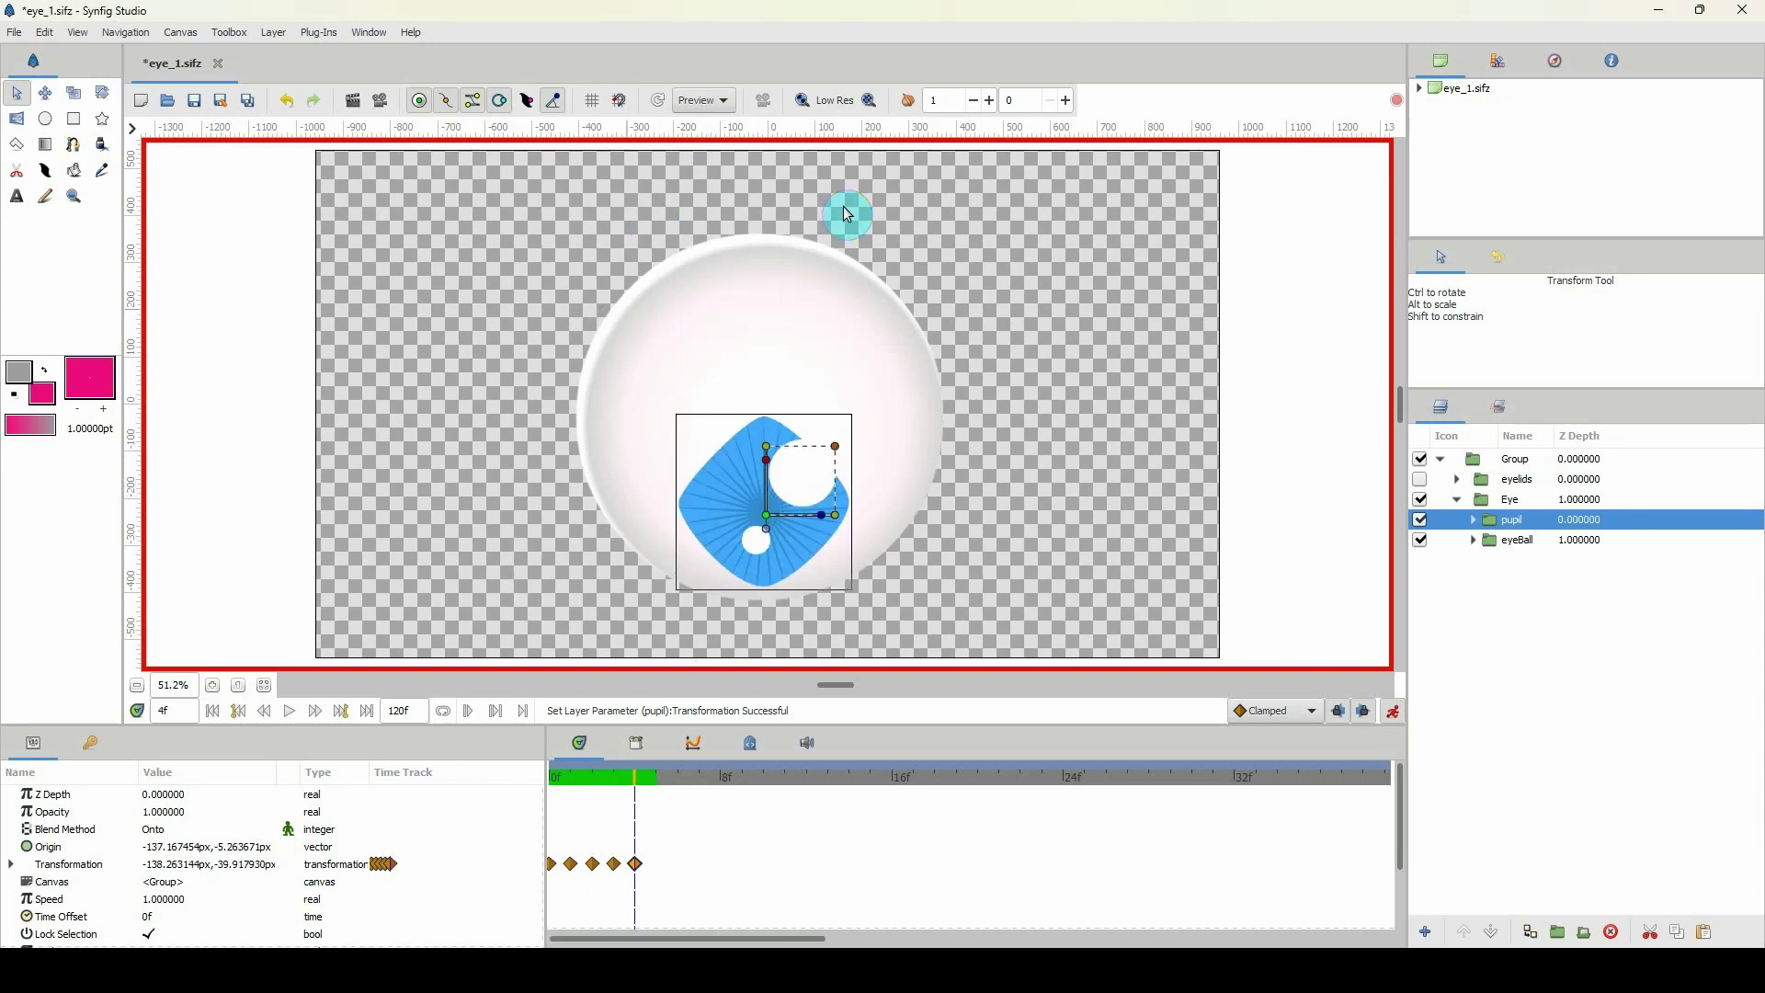
pyautogui.moveTo(622, 778); pyautogui.dragTo(551, 777)
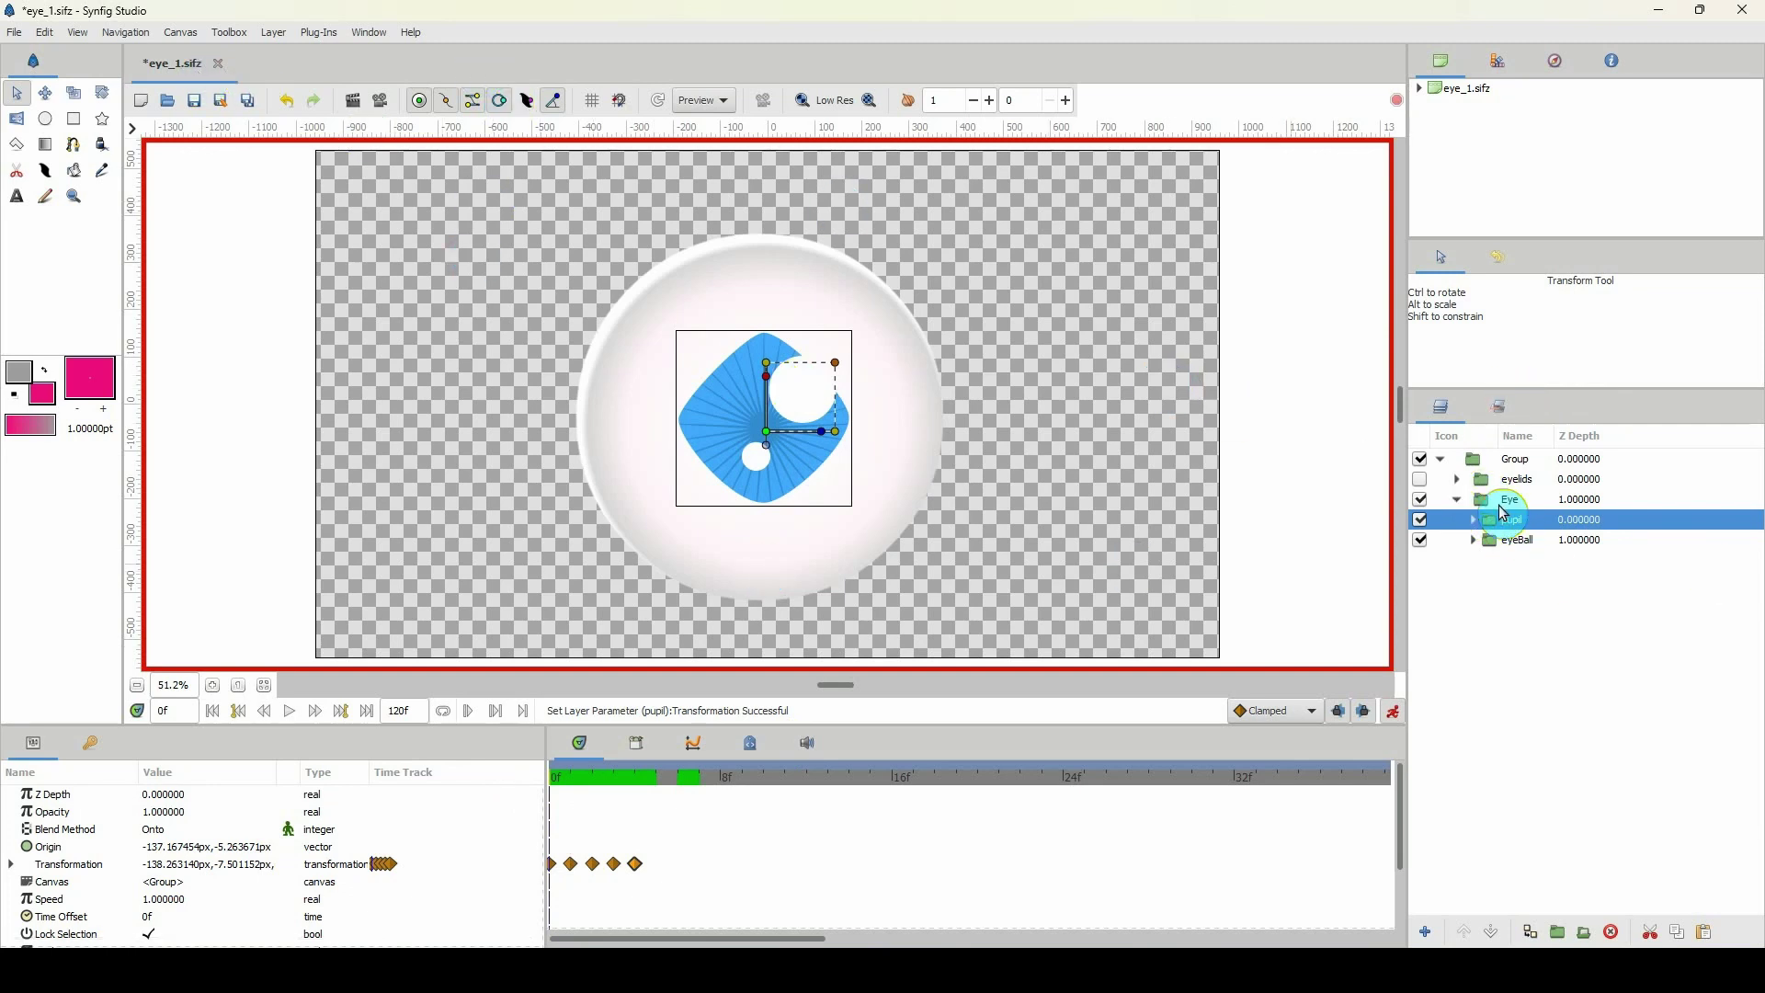
# Step: Toggle the pupil group's visibility to identify it, and rename the group to joystick_pupil
pyautogui.click(1422, 521)
pyautogui.click(1422, 521)
pyautogui.click(1423, 521)
pyautogui.click(1424, 524)
pyautogui.click(1509, 519)
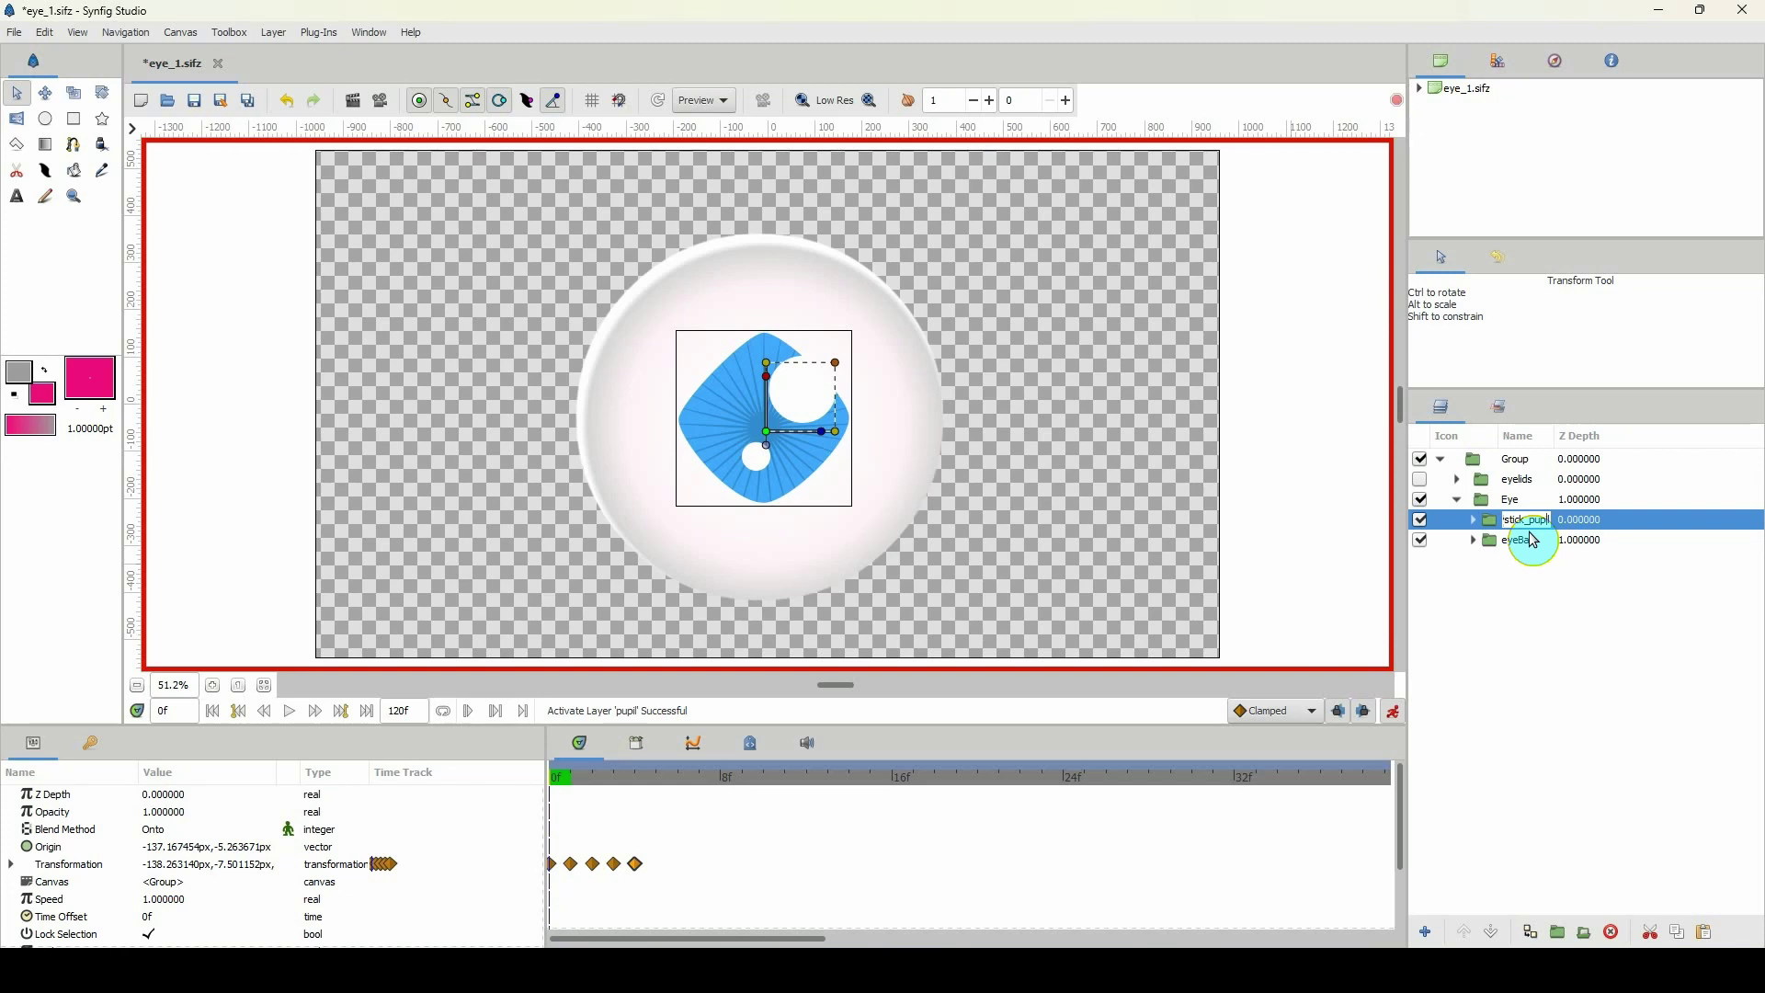
pyautogui.press('Return')
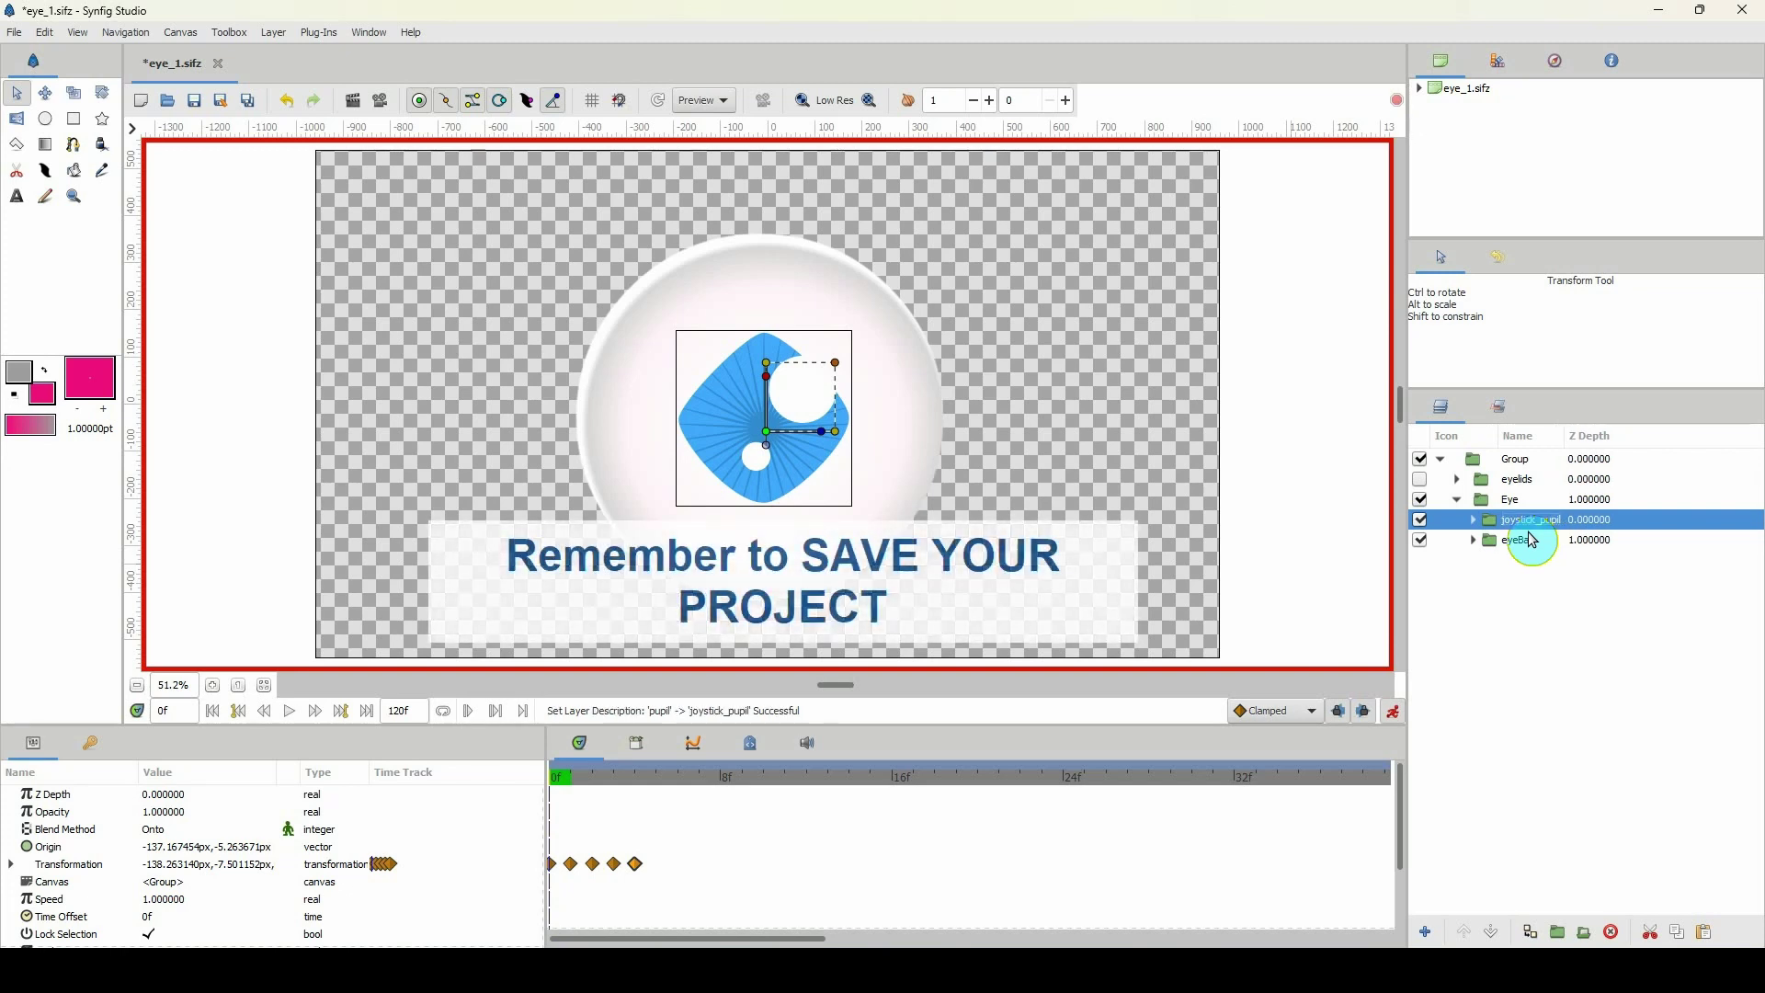
# Step: Turn off animate editing mode and run the joystick controller plug-in on the file, agreeing to proceed
pyautogui.click(1394, 710)
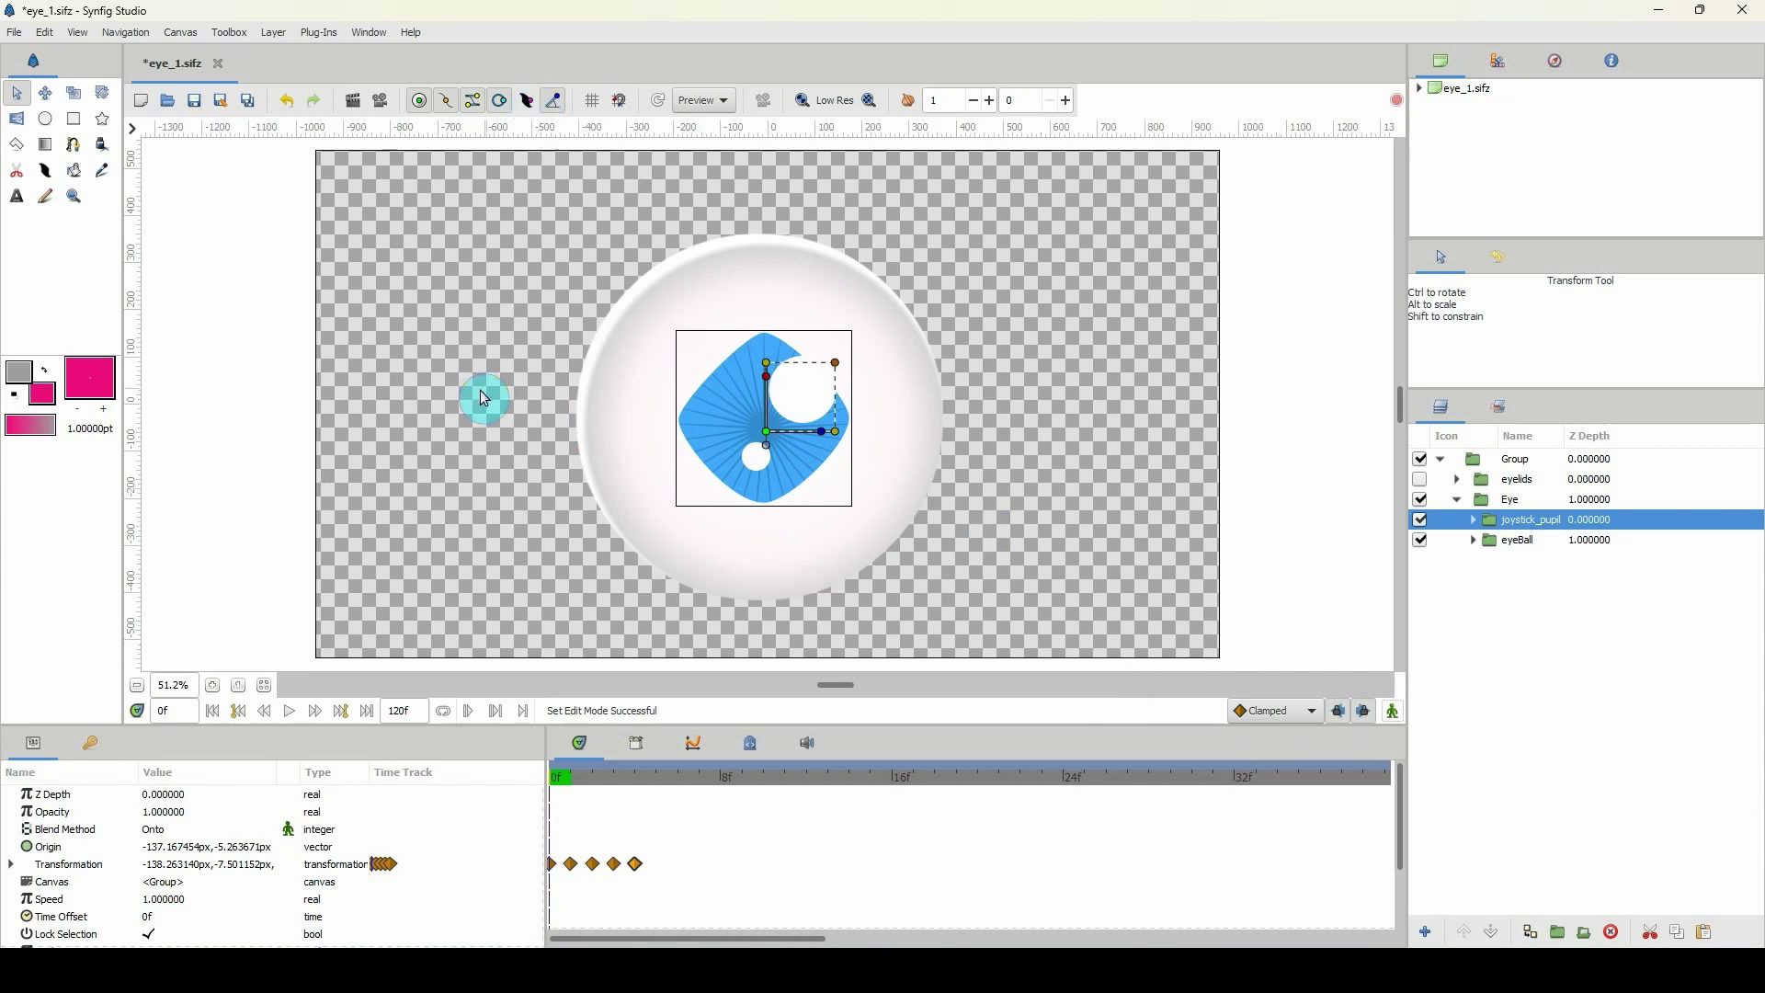
pyautogui.click(314, 31)
pyautogui.click(318, 77)
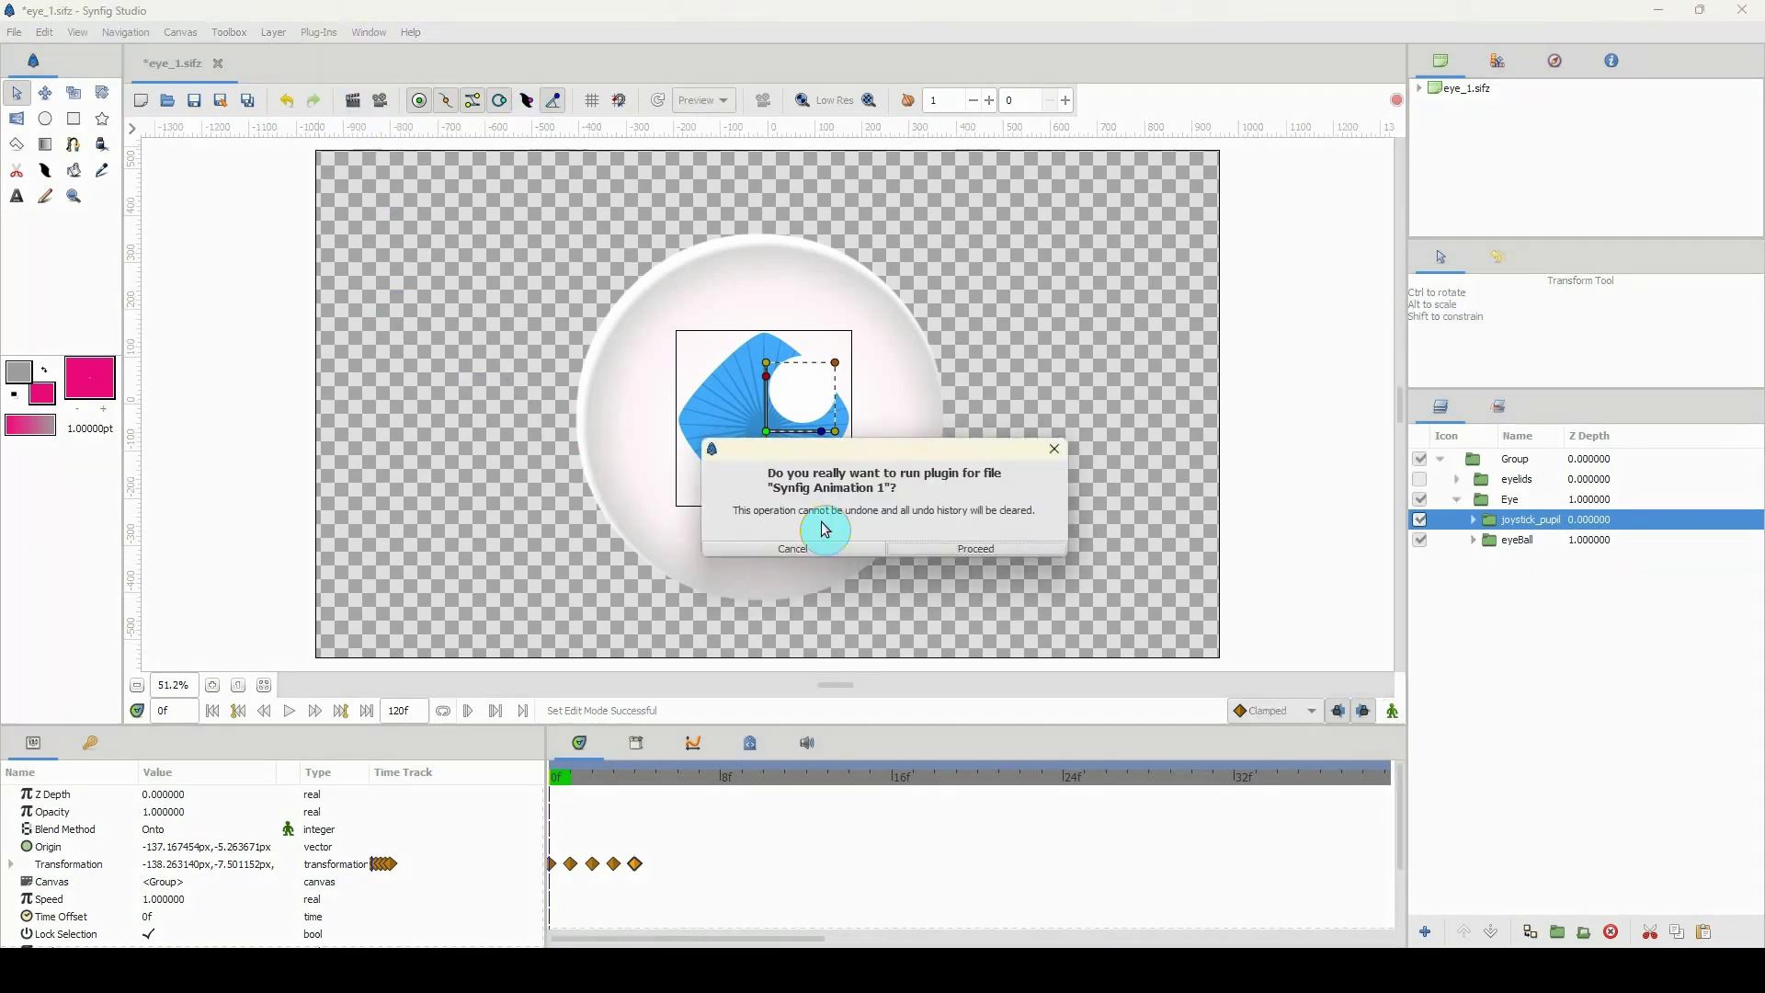
pyautogui.click(928, 554)
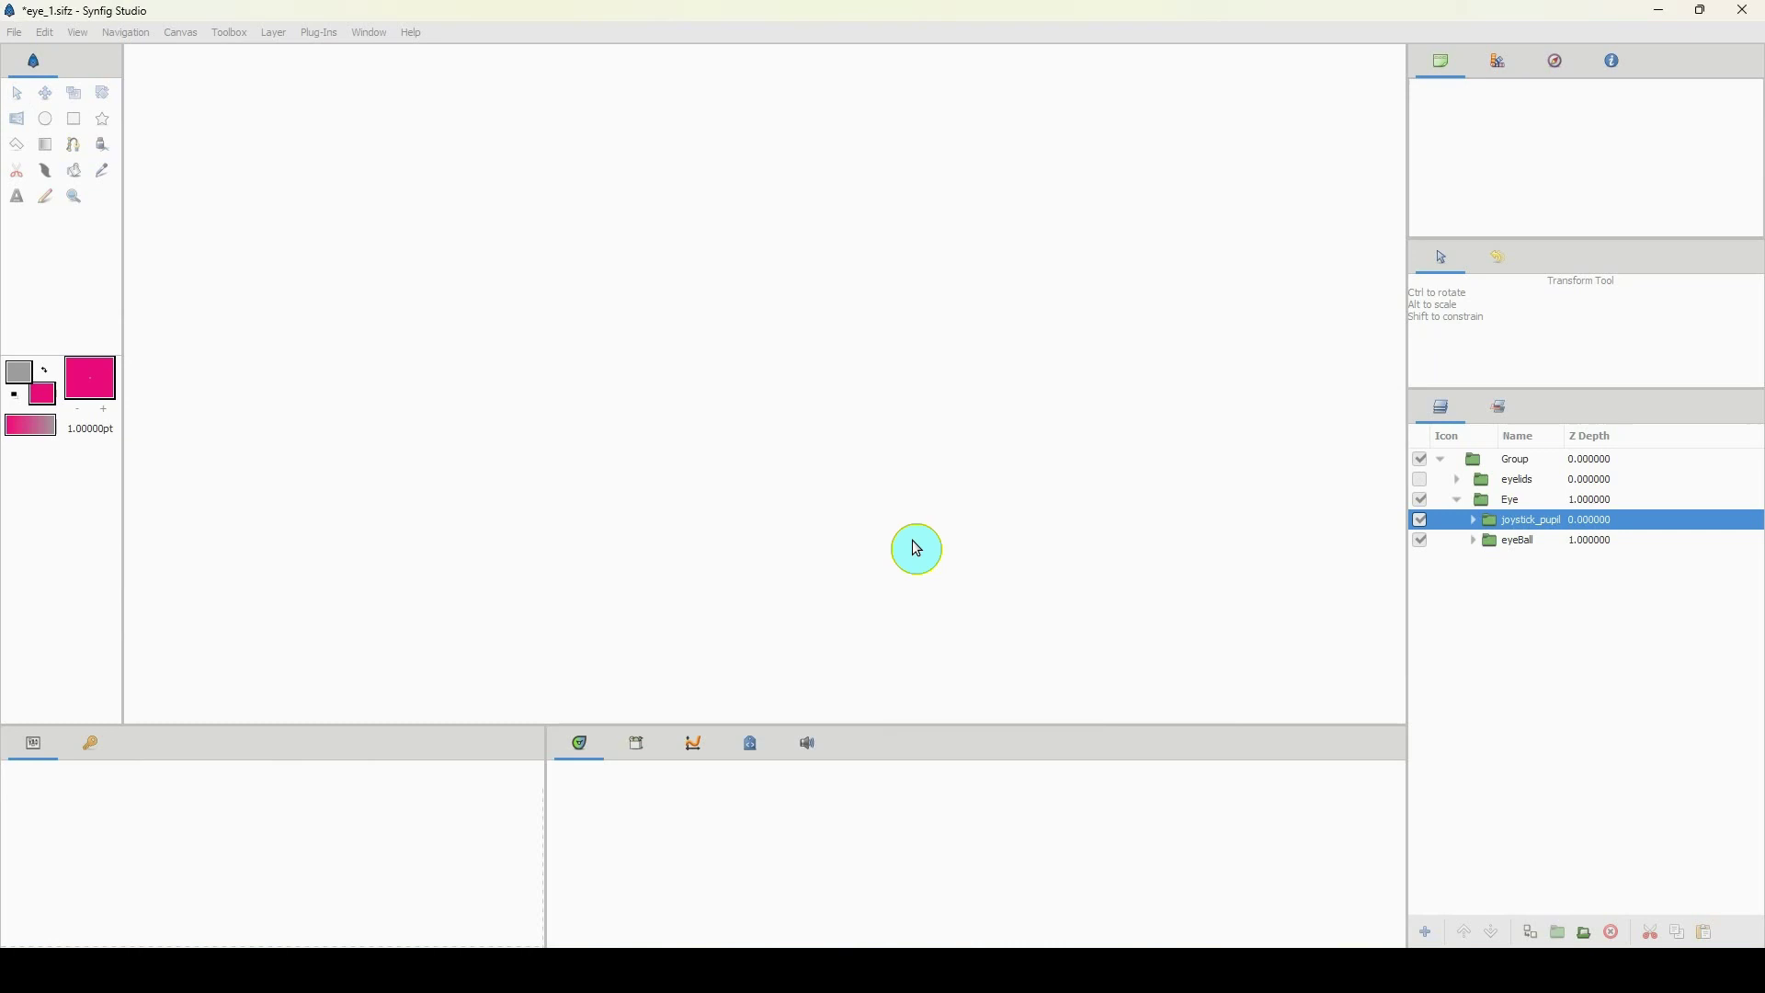
# Step: Move the Controller pupil group off the eye to the canvas's upper right, at an offset of about 711.9, 185.9 px
pyautogui.scroll(-3, 171, 681)
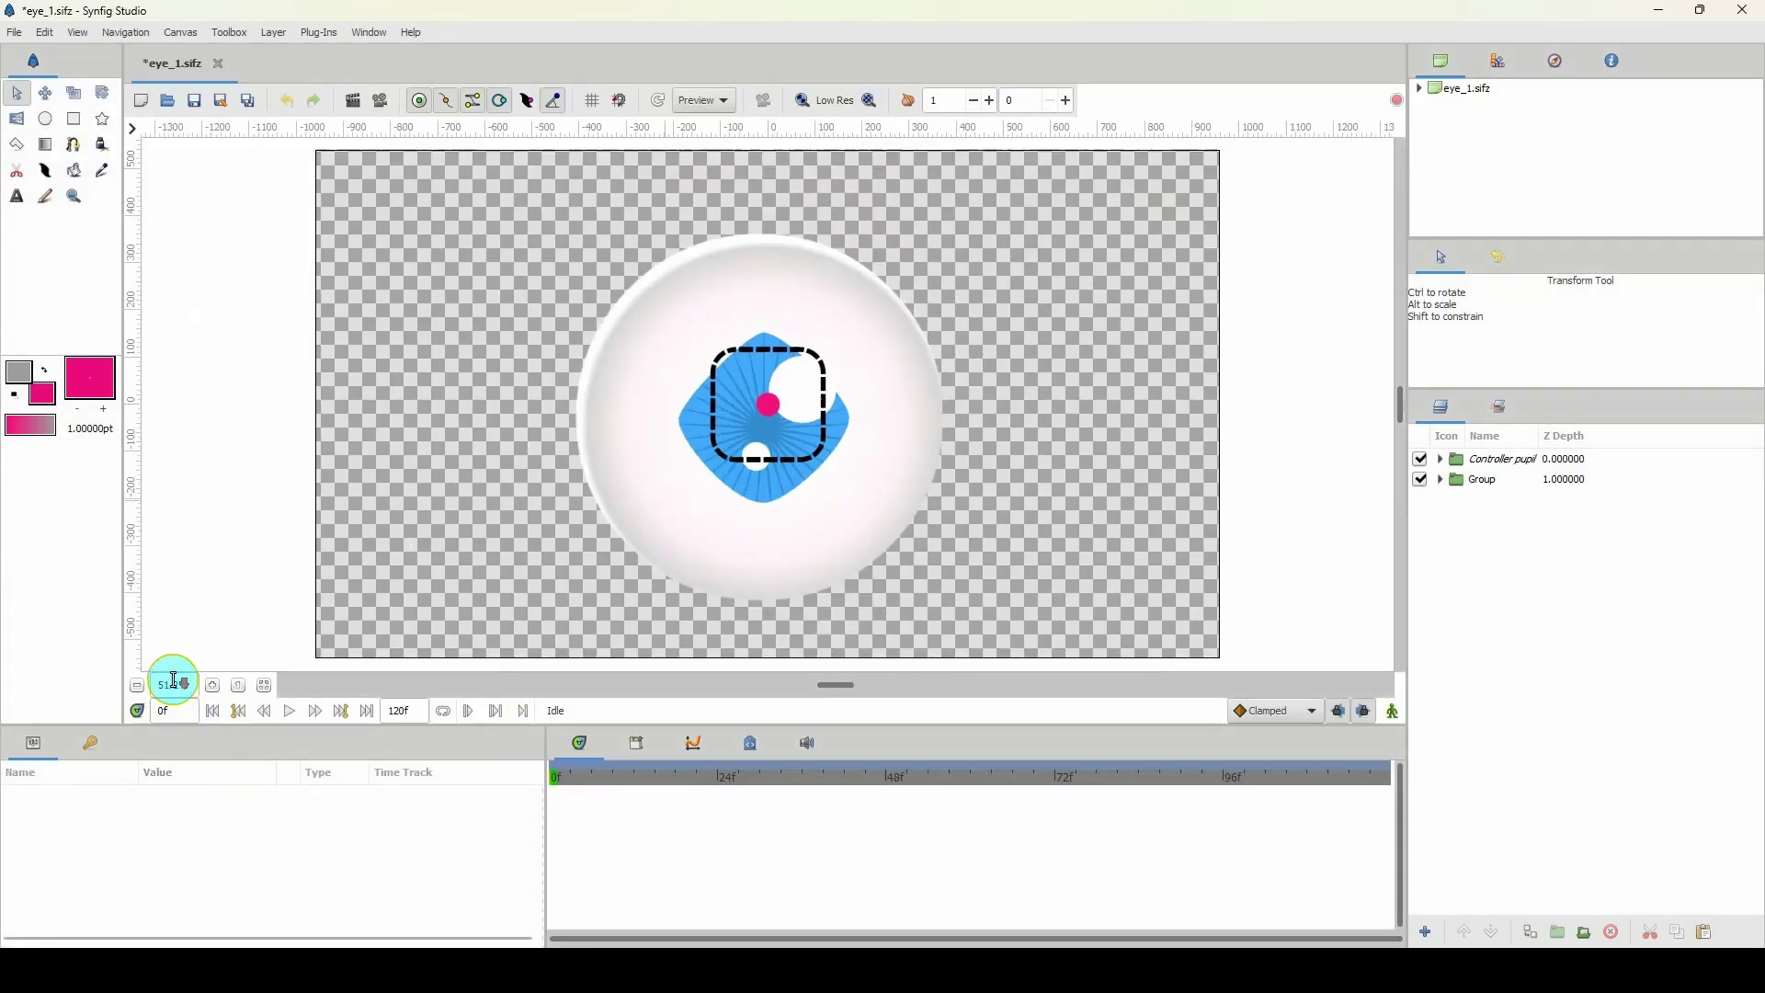
pyautogui.click(1500, 462)
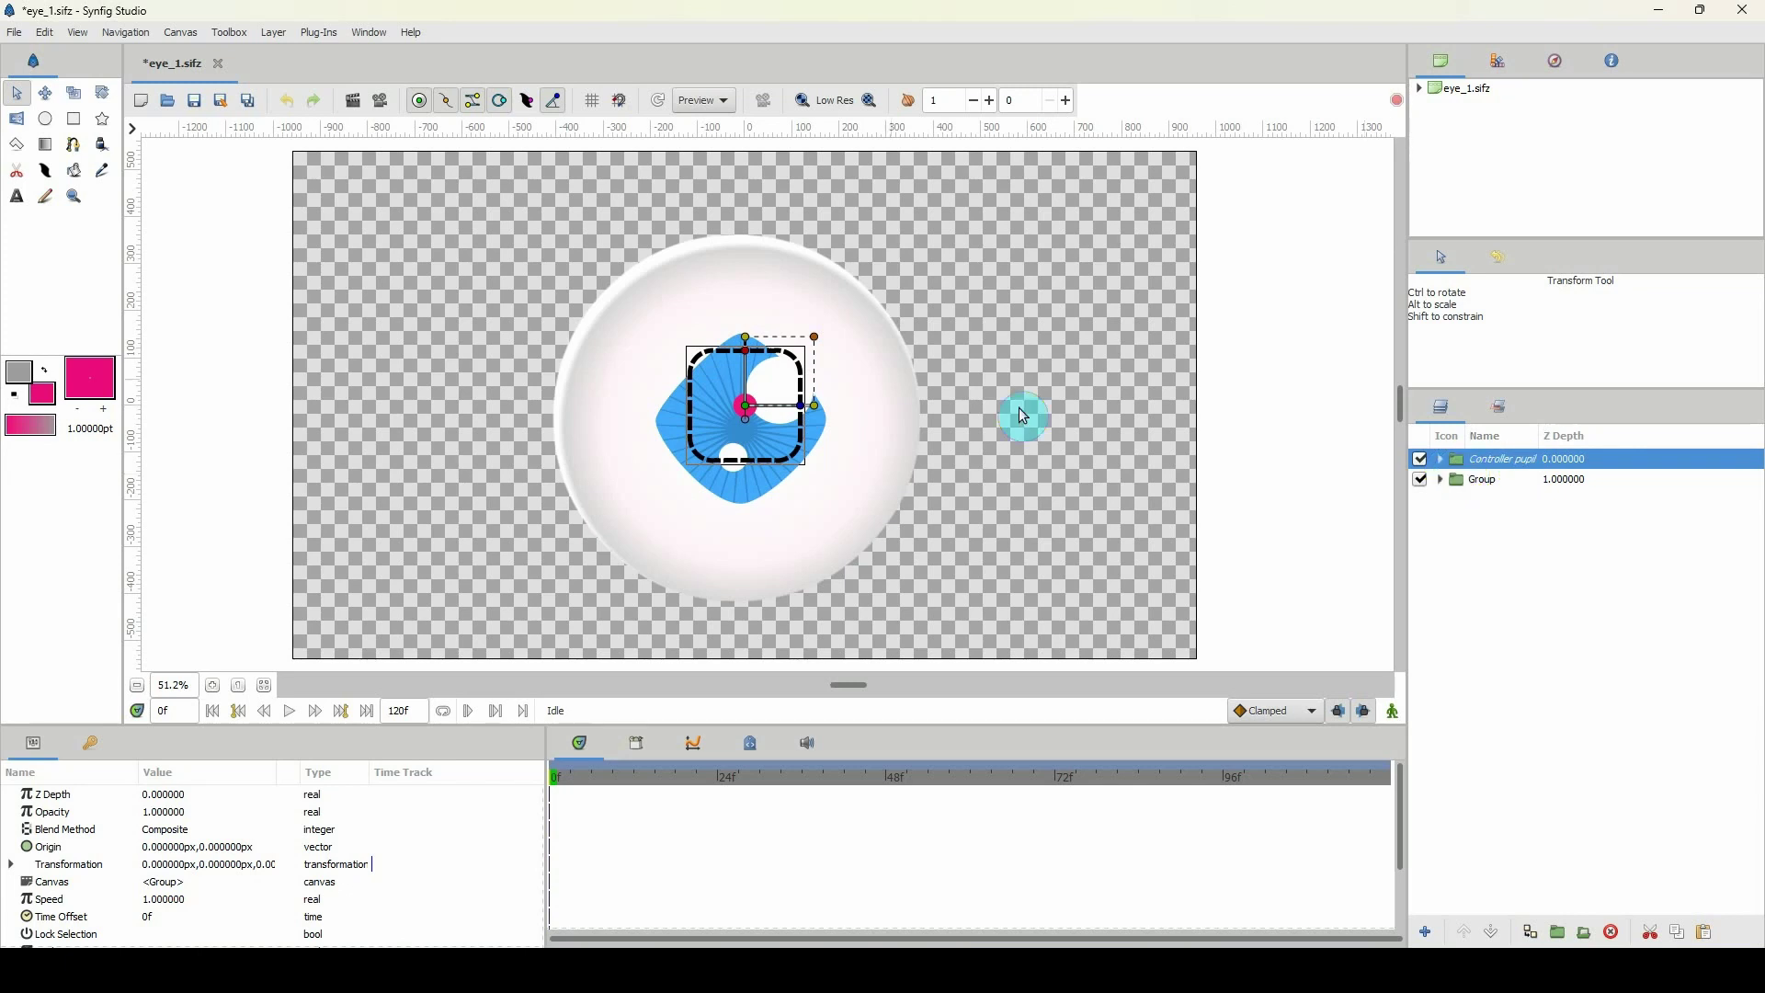
pyautogui.moveTo(746, 405); pyautogui.dragTo(1081, 318)
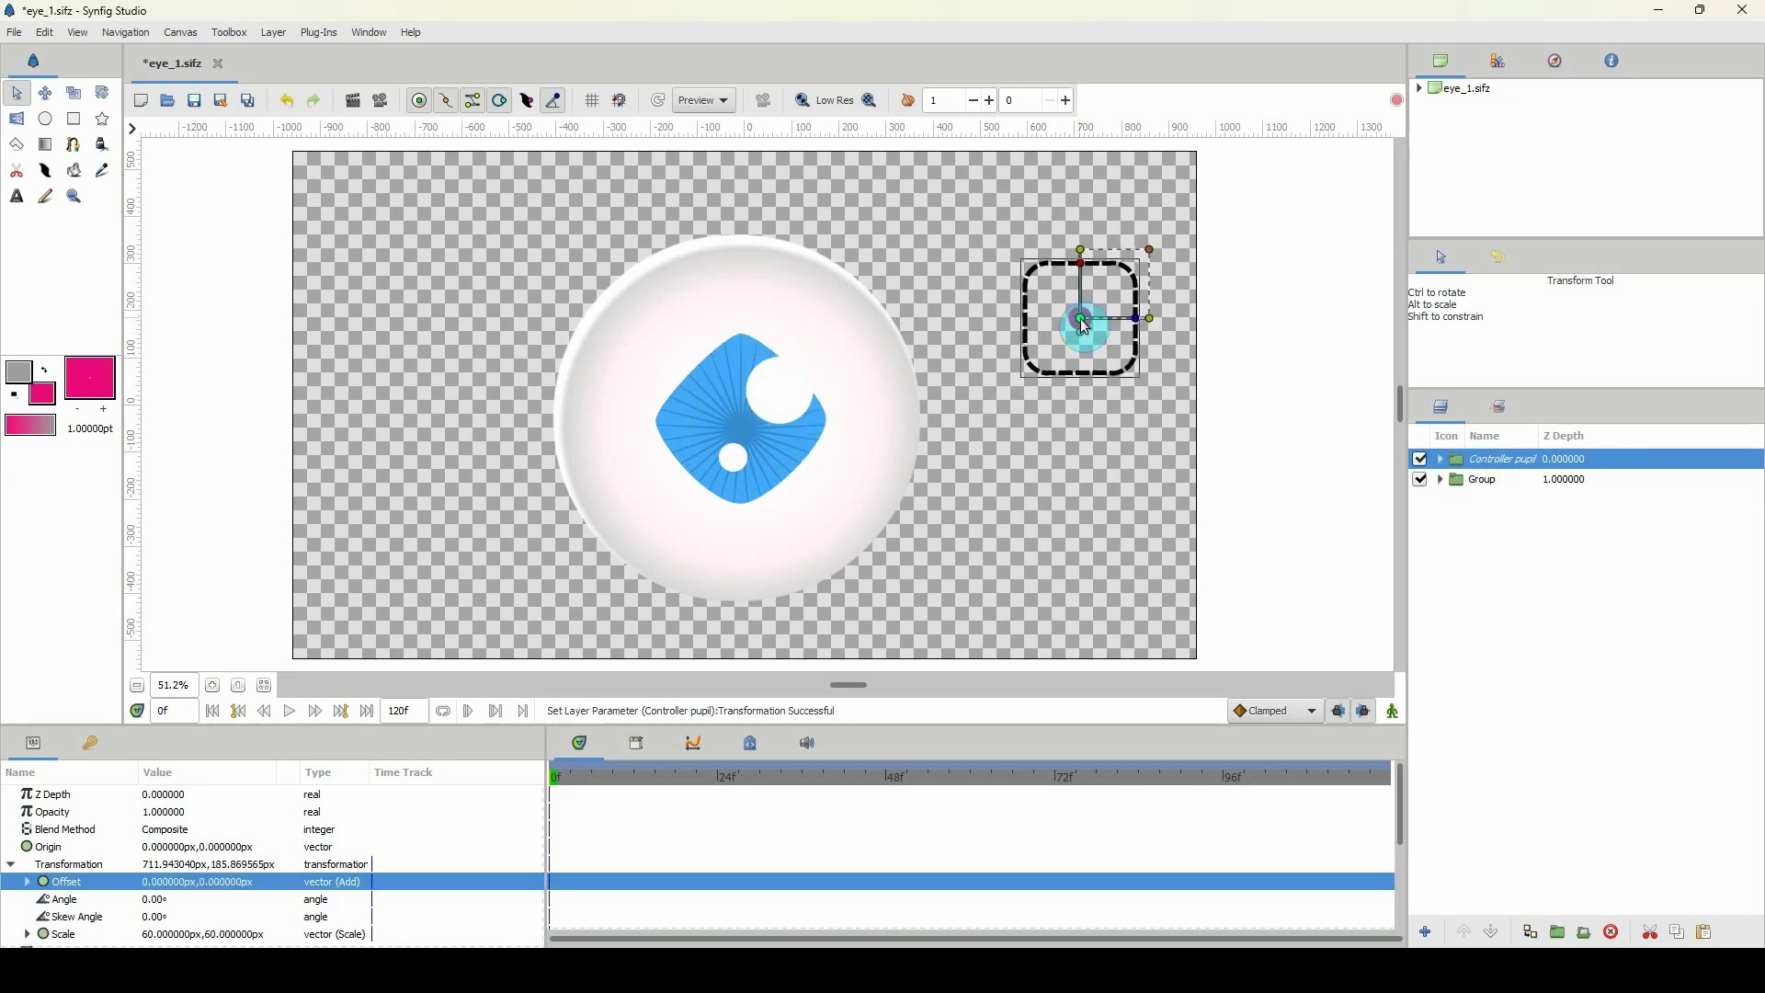
# Step: Test the joystick by moving the circle in the Controller pupil group up to its frame's edge and back near the centre
pyautogui.click(1442, 460)
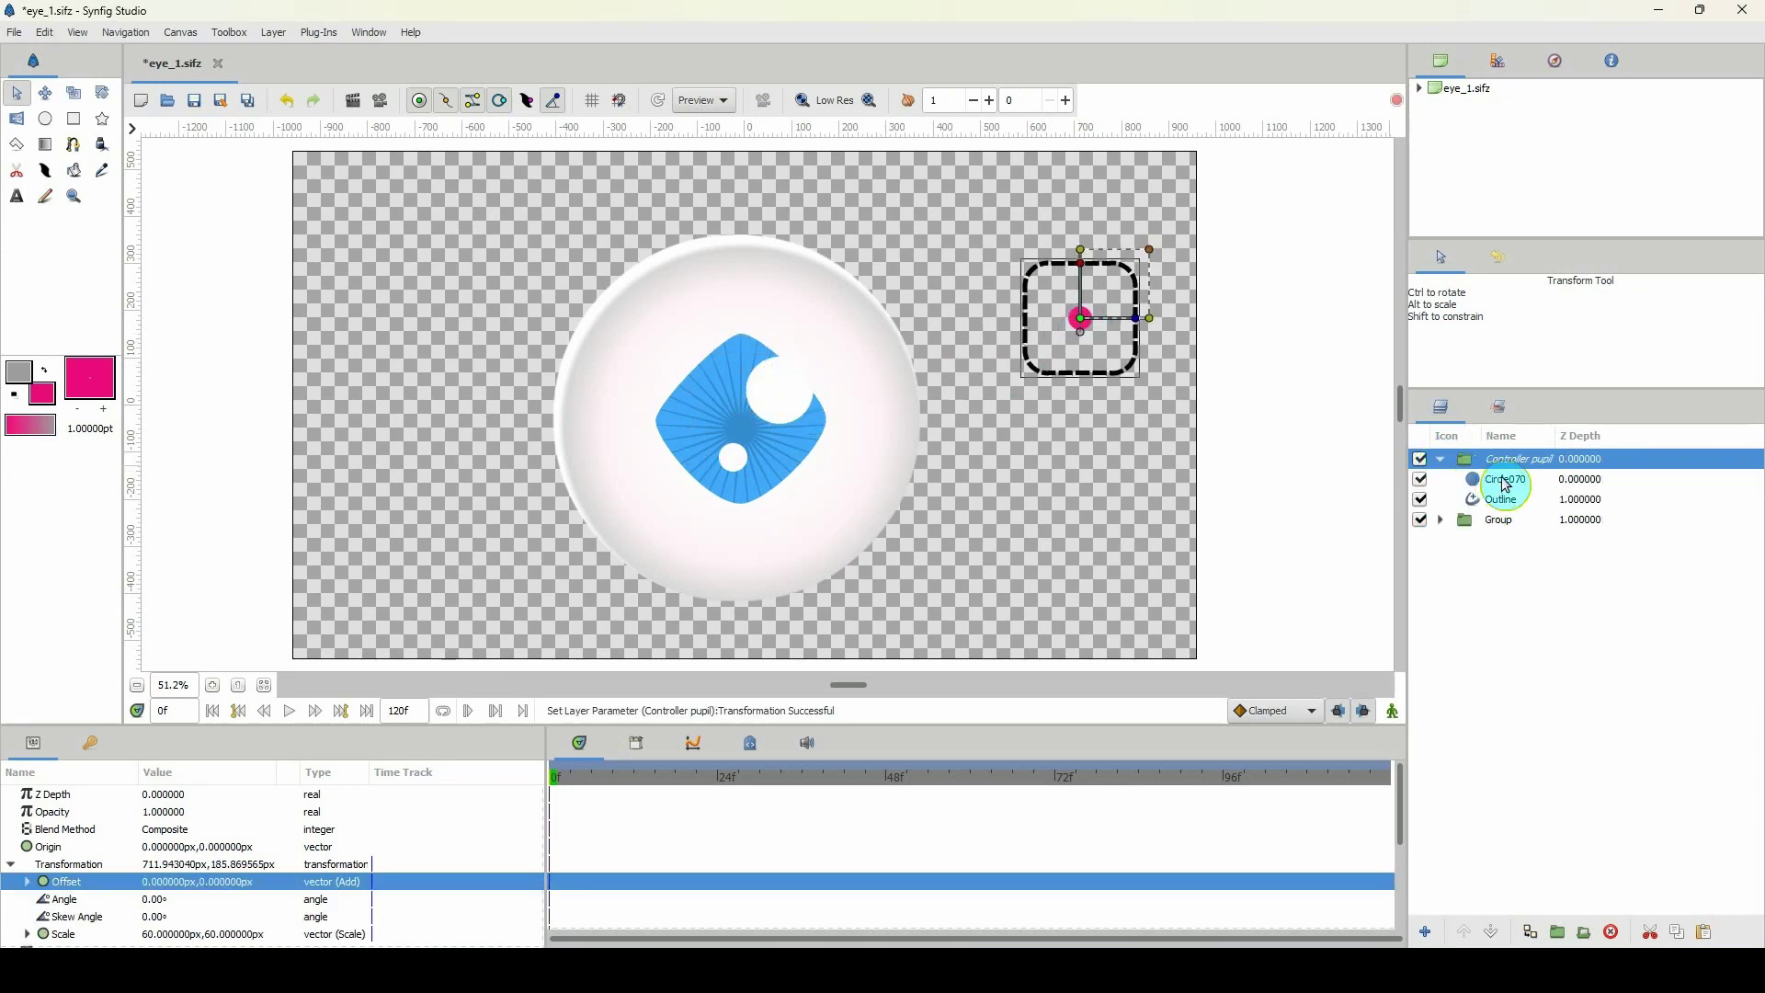
pyautogui.click(1494, 479)
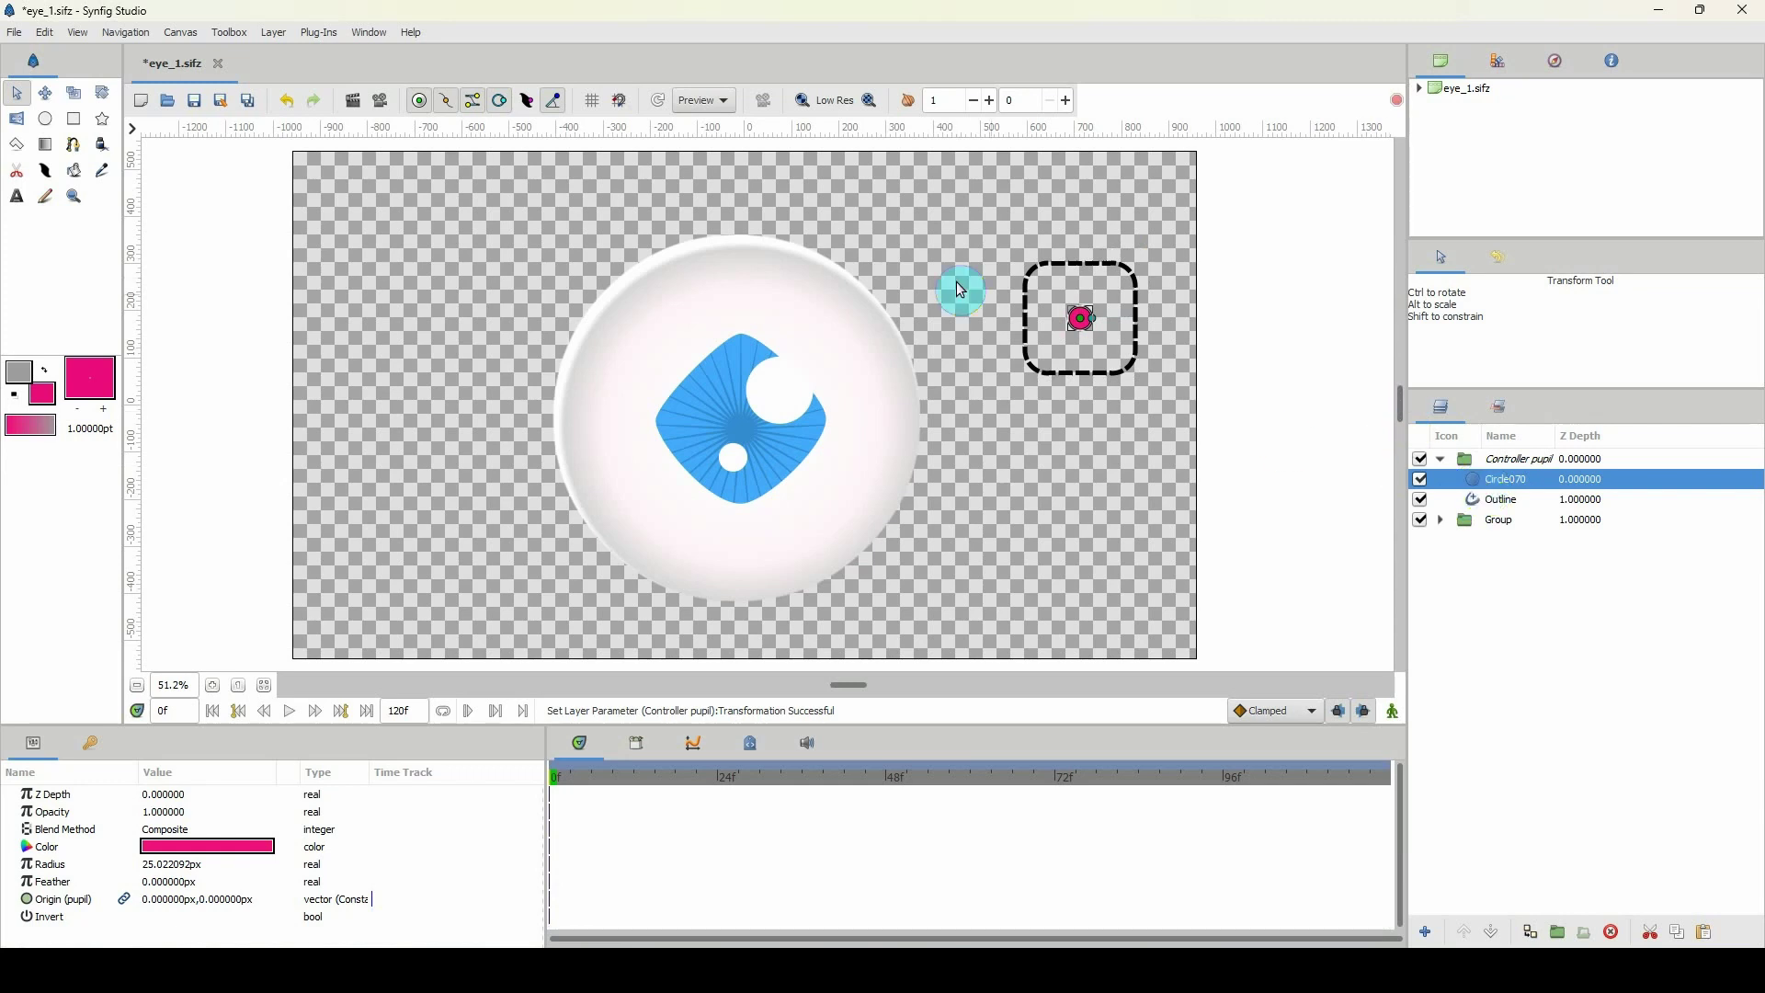
pyautogui.moveTo(1096, 327); pyautogui.dragTo(1086, 288)
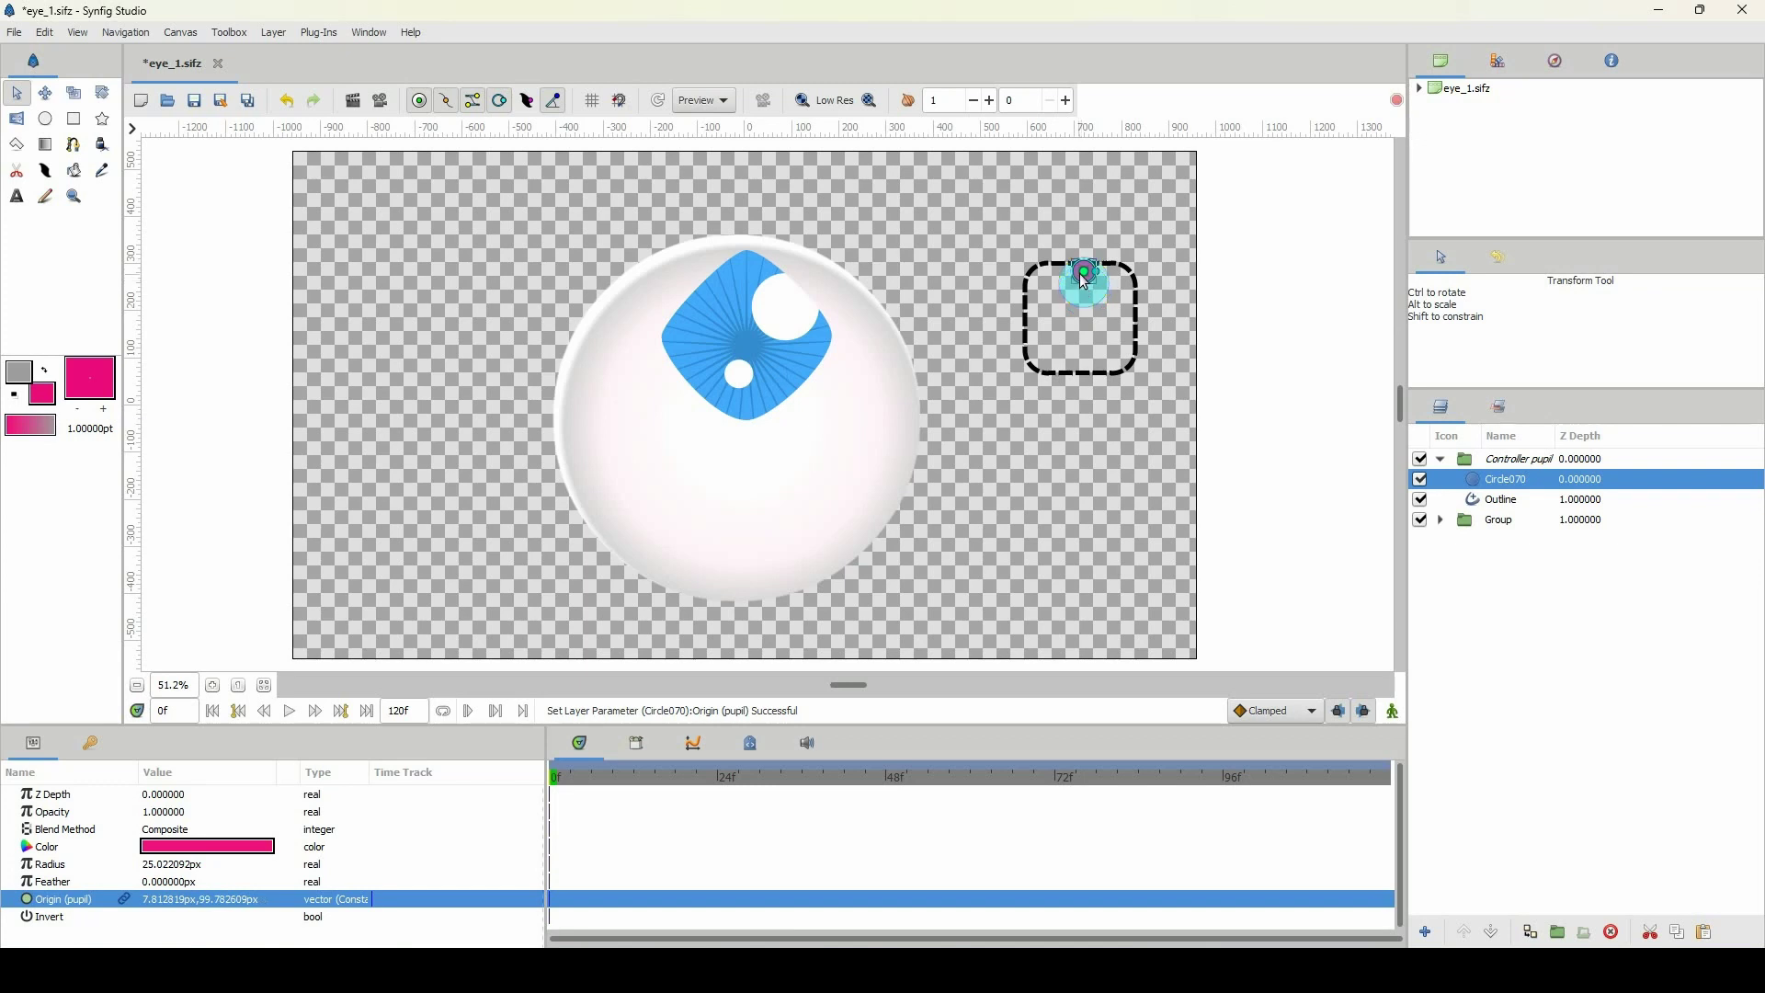
pyautogui.moveTo(1086, 281); pyautogui.dragTo(1085, 322)
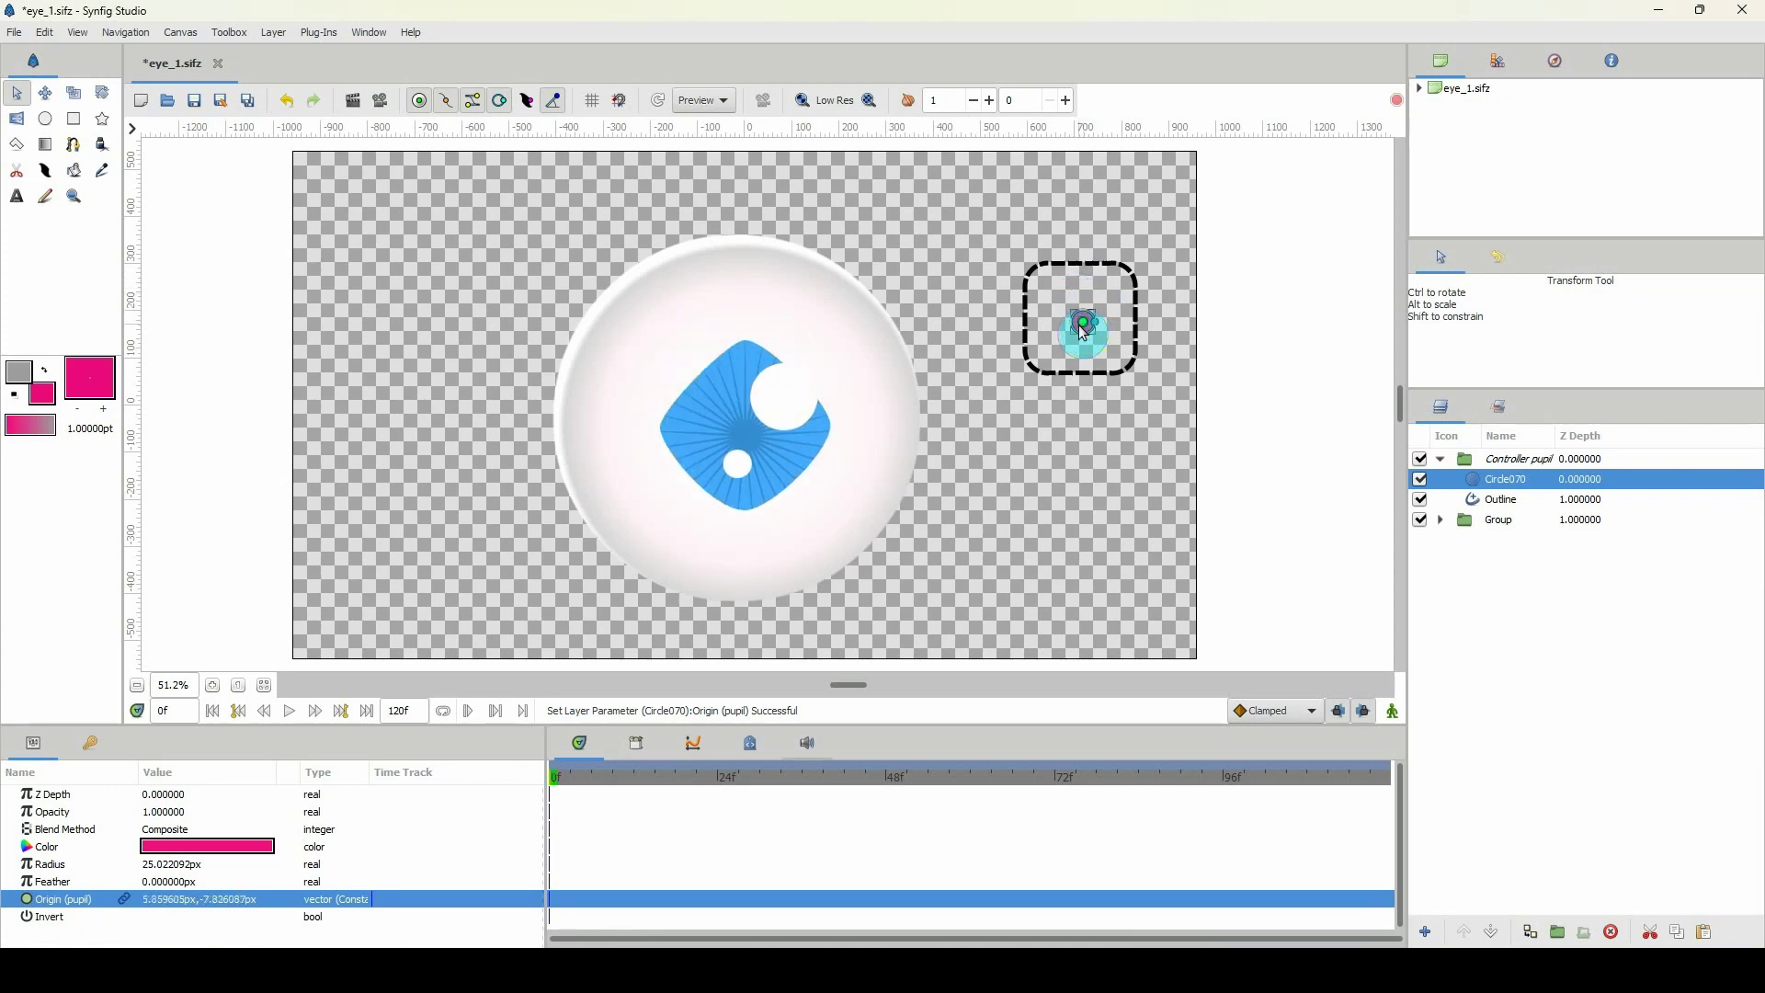
# Step: Reset the joystick circle's origin to 0, 0
pyautogui.click(163, 905)
pyautogui.write('0')
pyautogui.press('Tab')
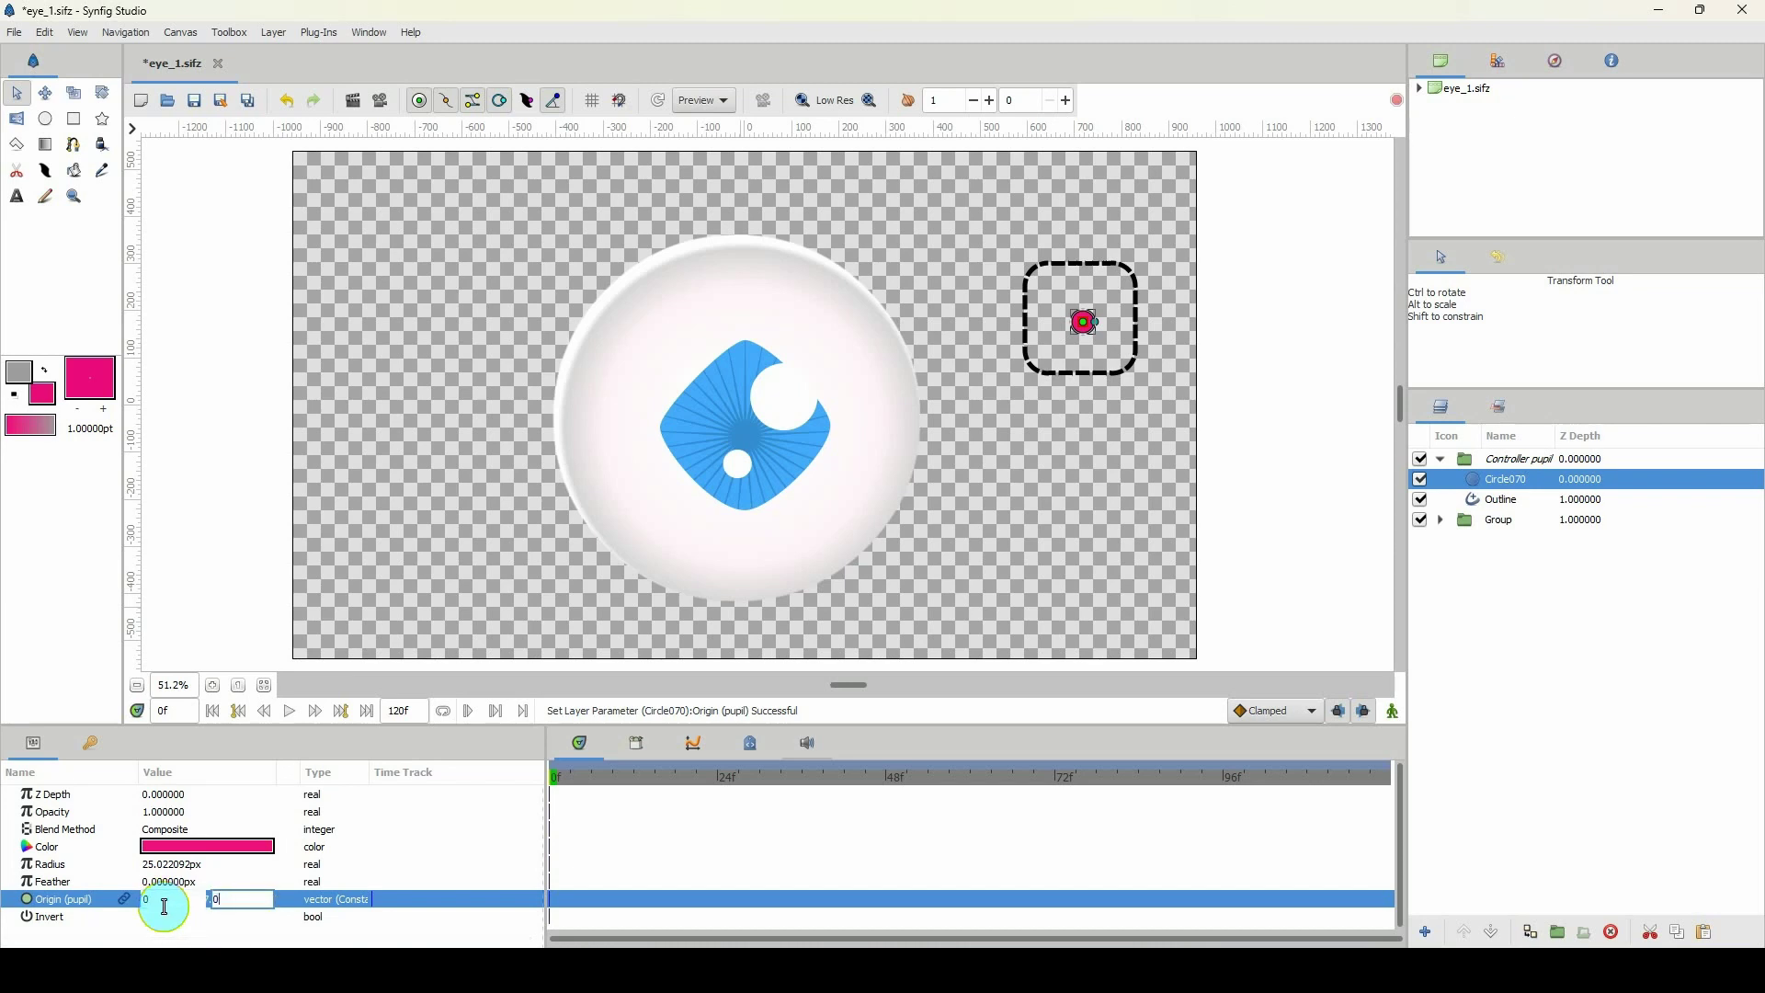
pyautogui.write('0')
pyautogui.press('Return')
# Step: Hide the Controller pupil group, and make the eyelids group inside Group visible with its layers expanded
pyautogui.click(1440, 459)
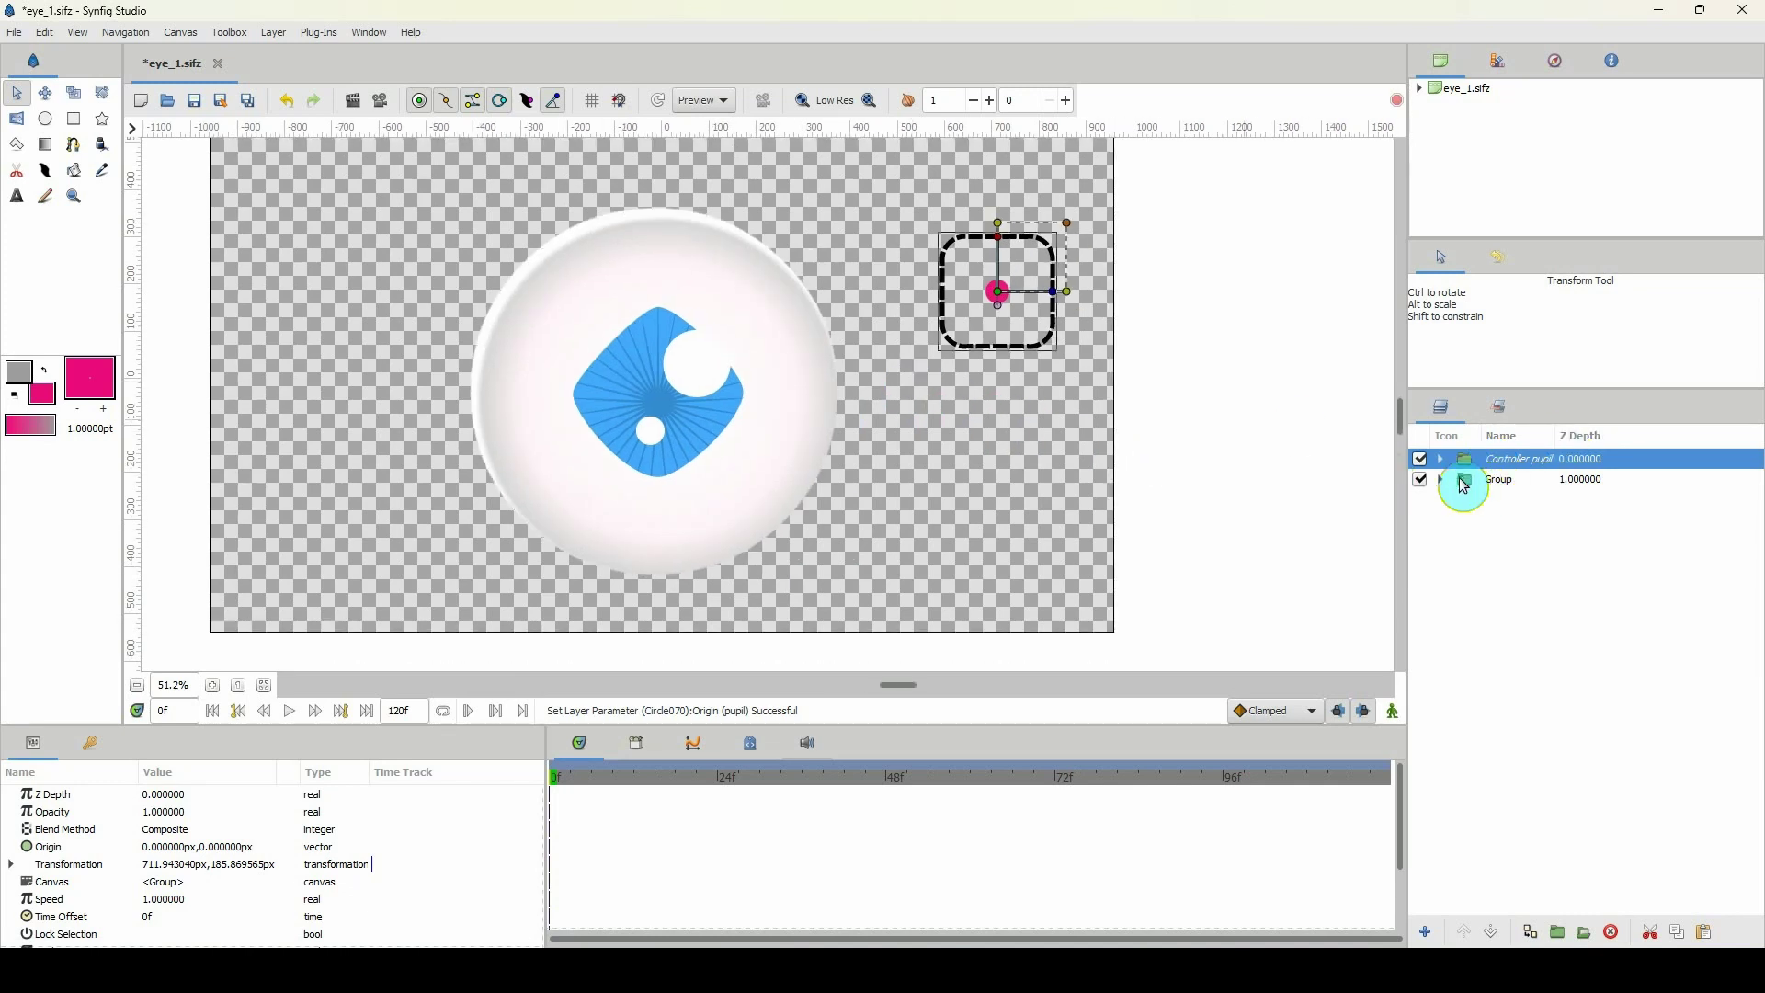
pyautogui.click(1420, 458)
pyautogui.click(1508, 480)
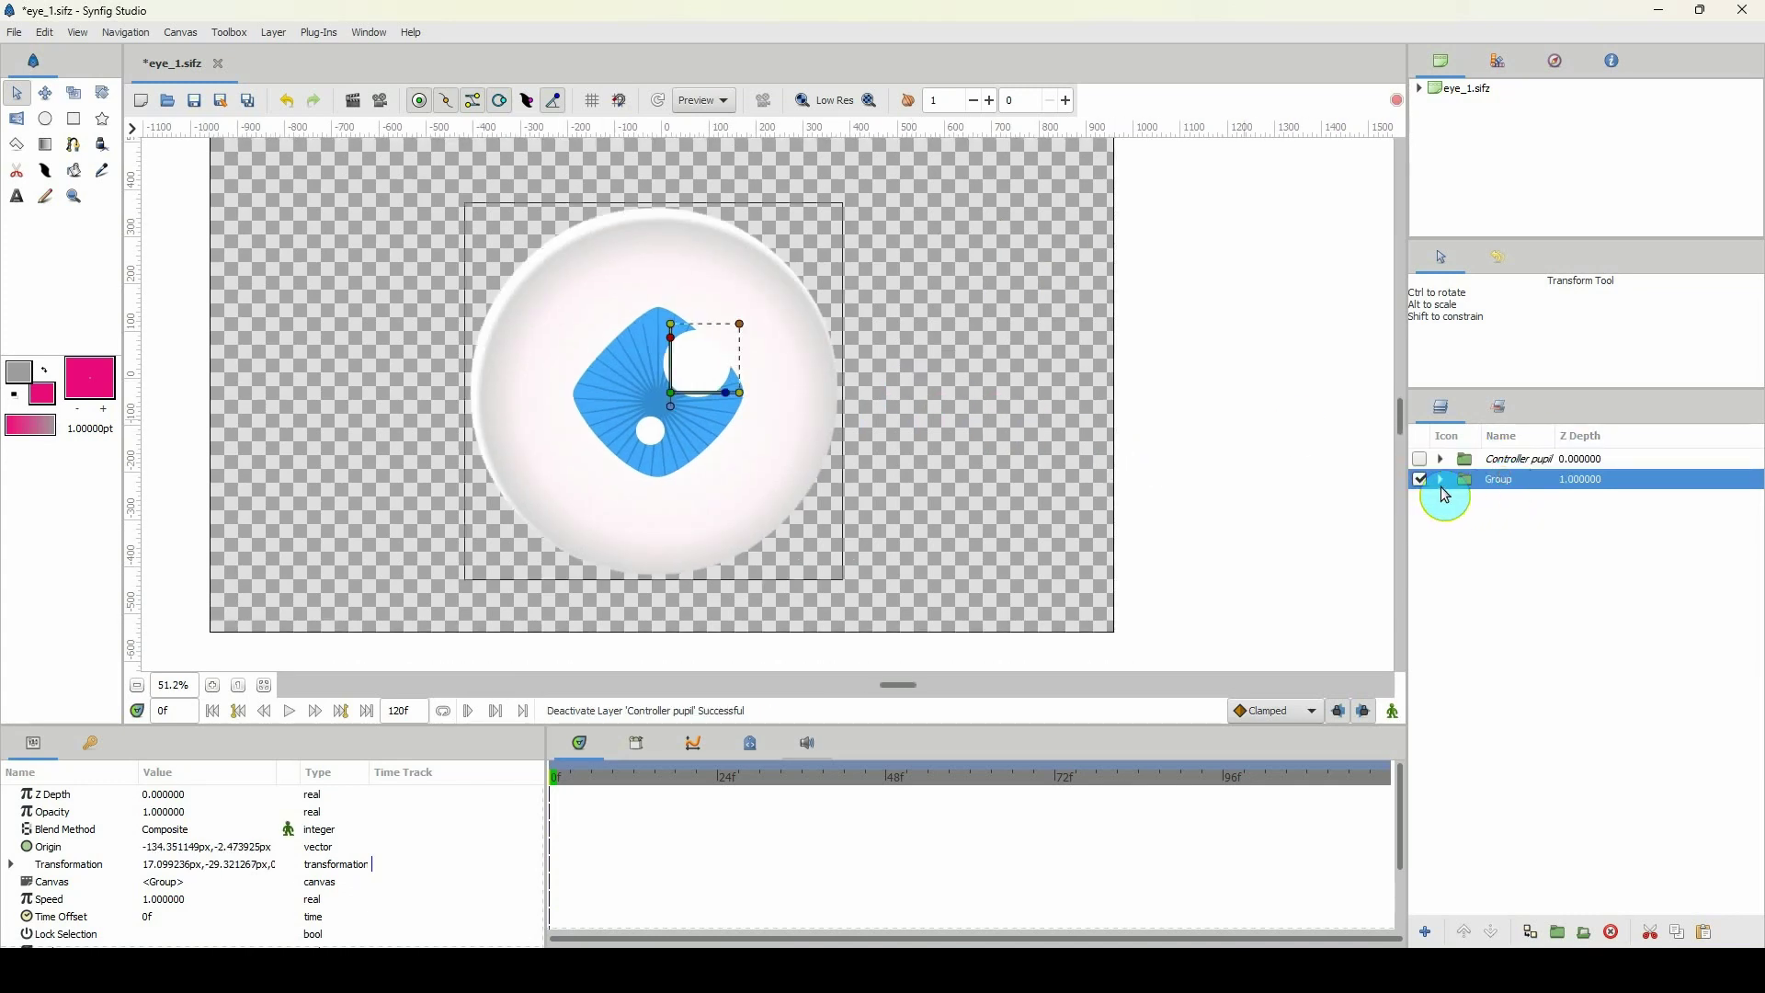
pyautogui.click(1441, 479)
pyautogui.click(1497, 509)
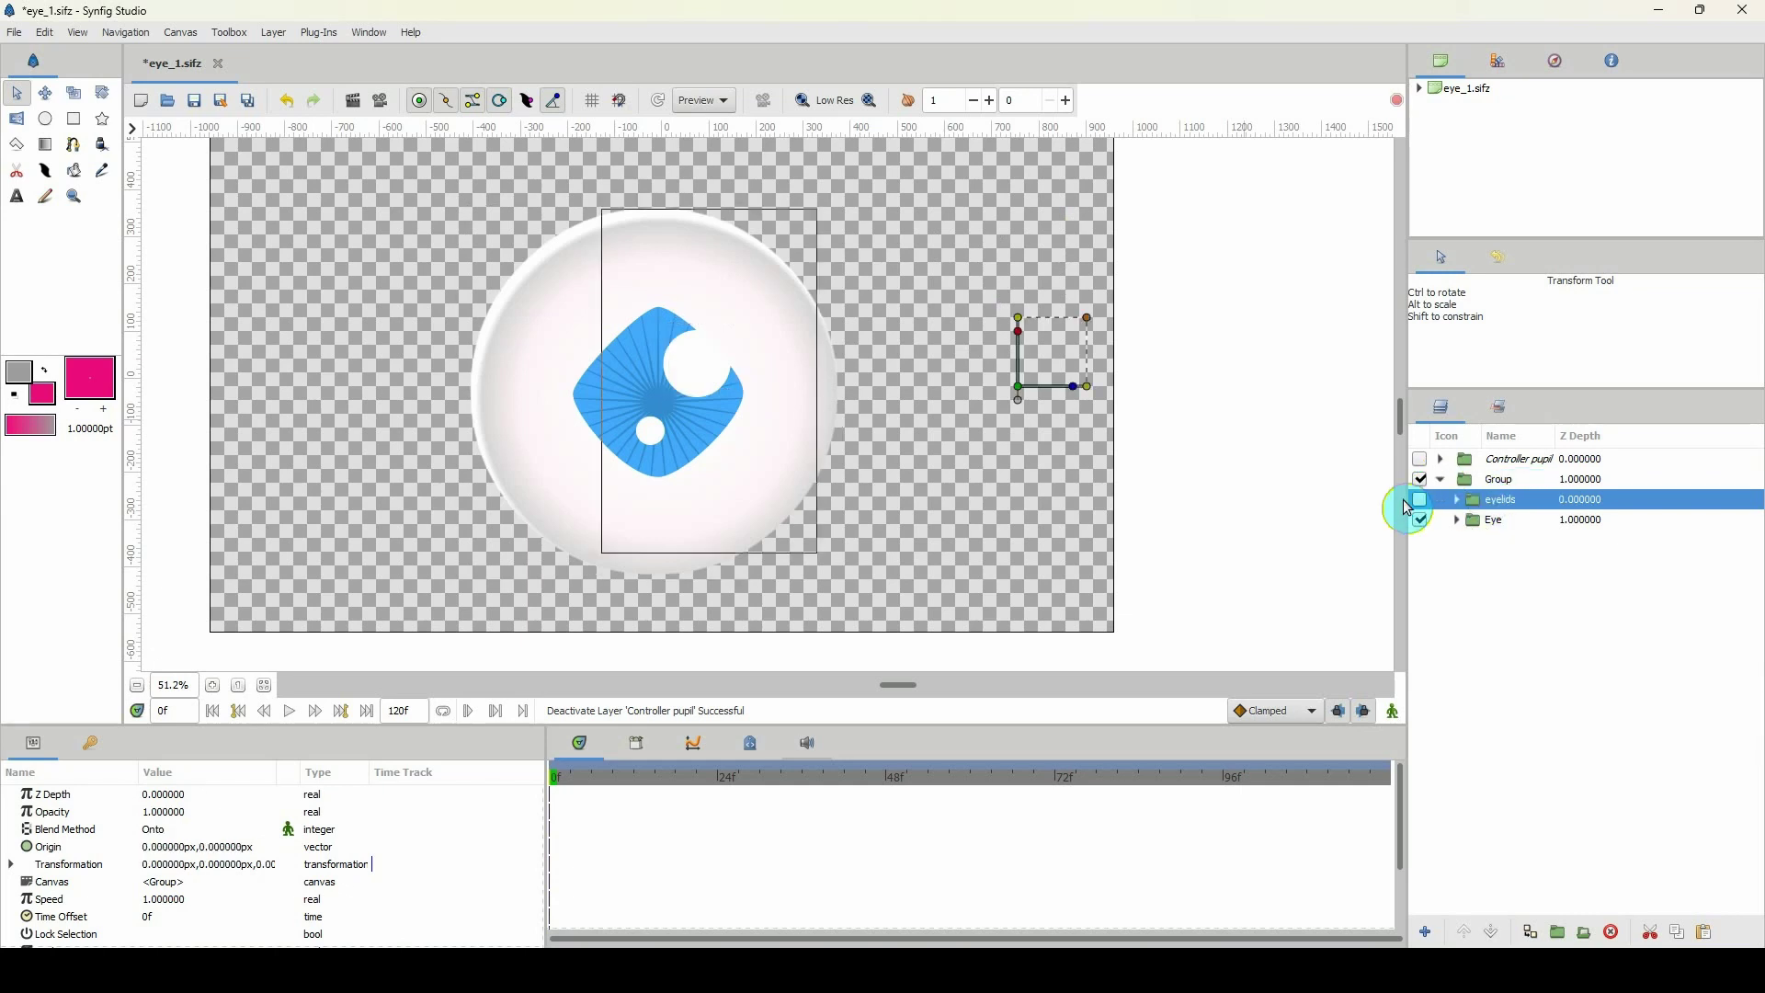
pyautogui.click(1421, 500)
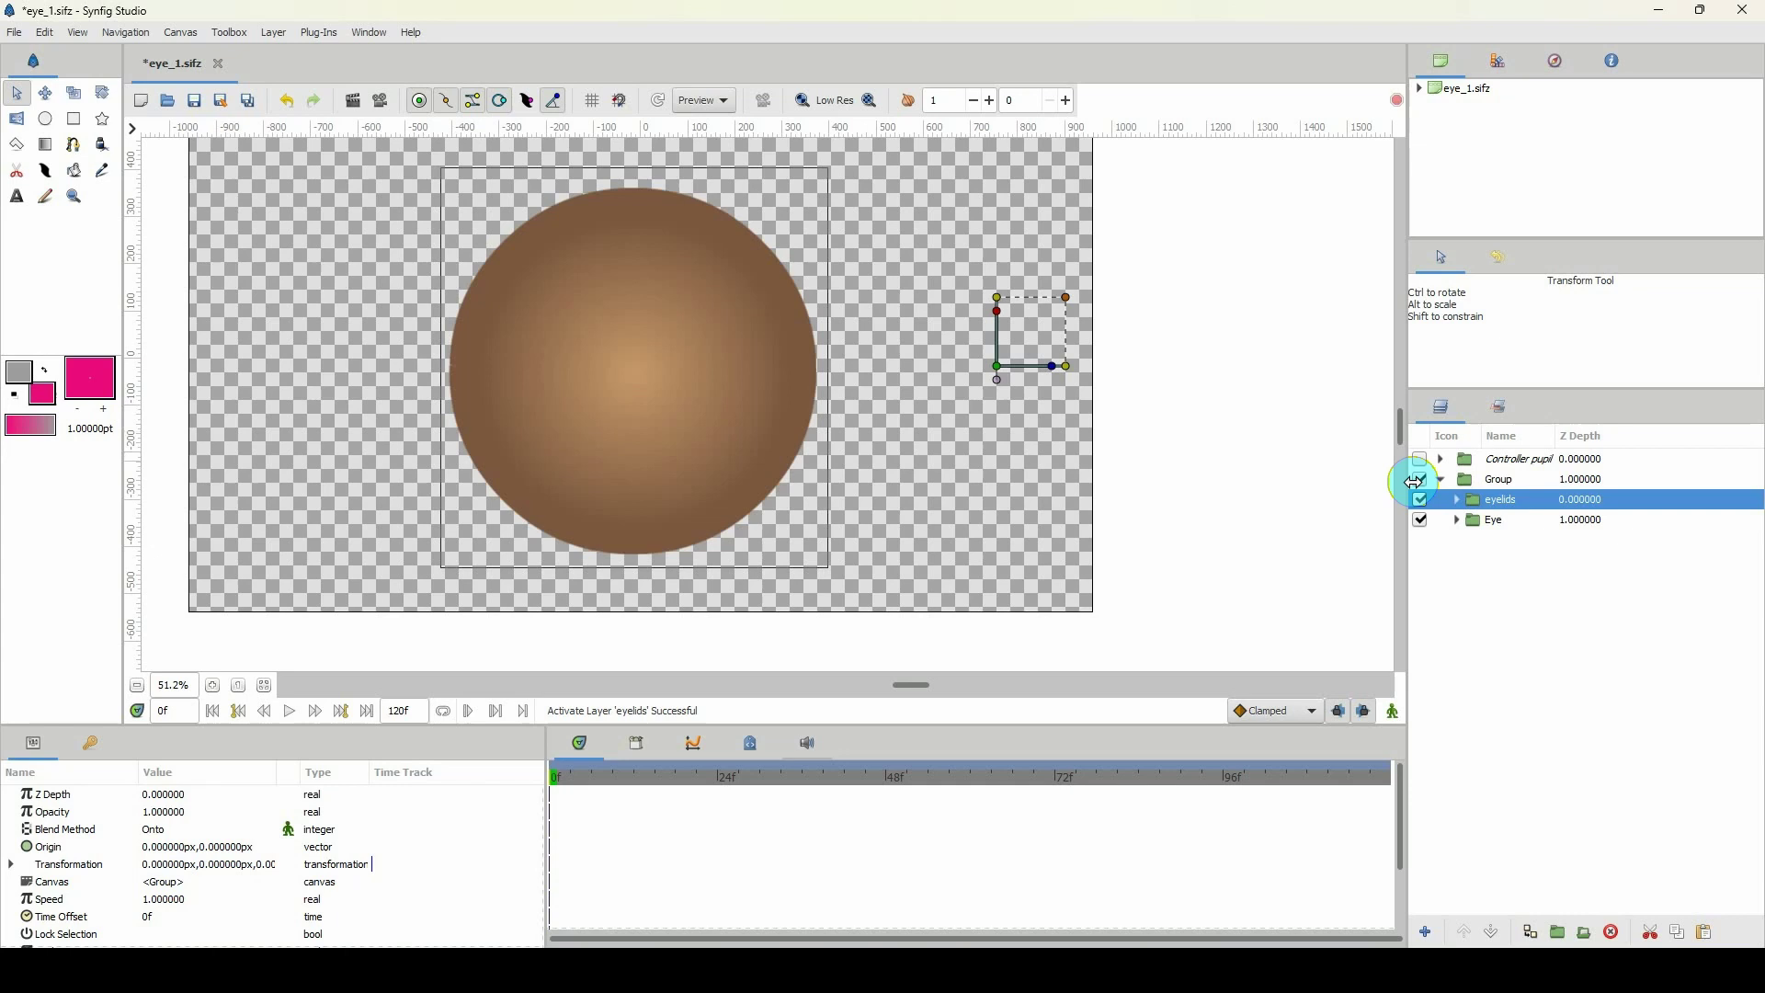
pyautogui.click(1460, 501)
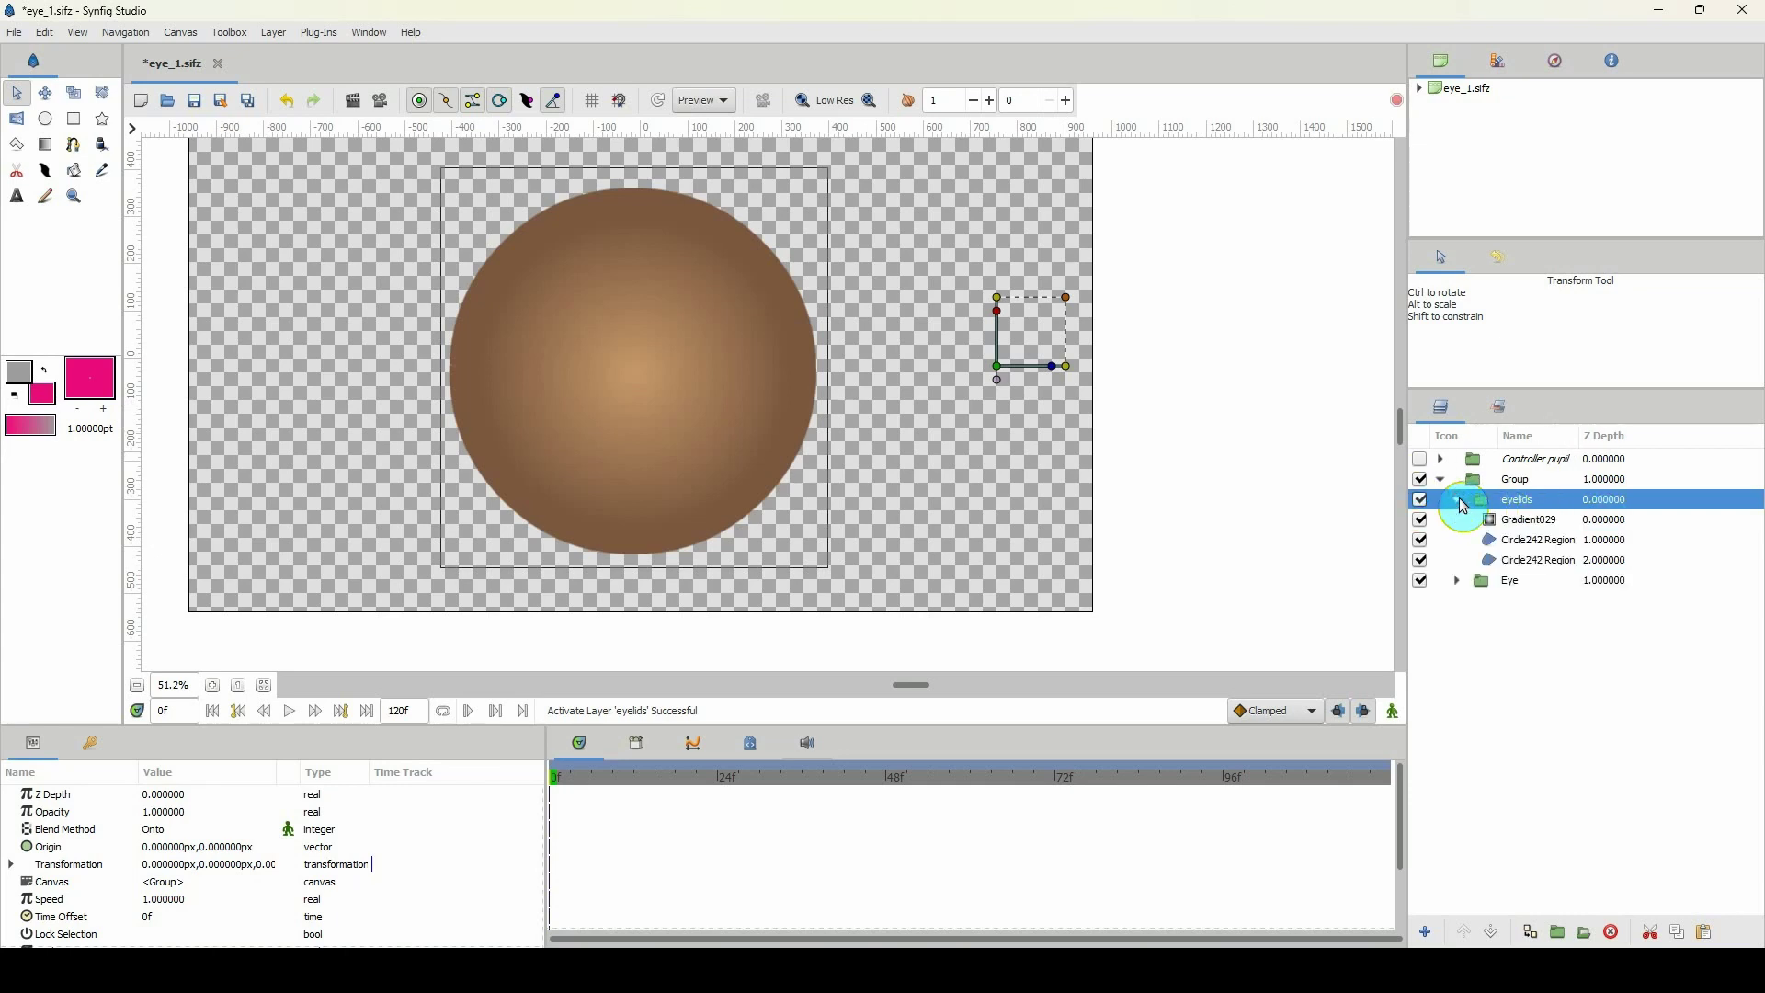
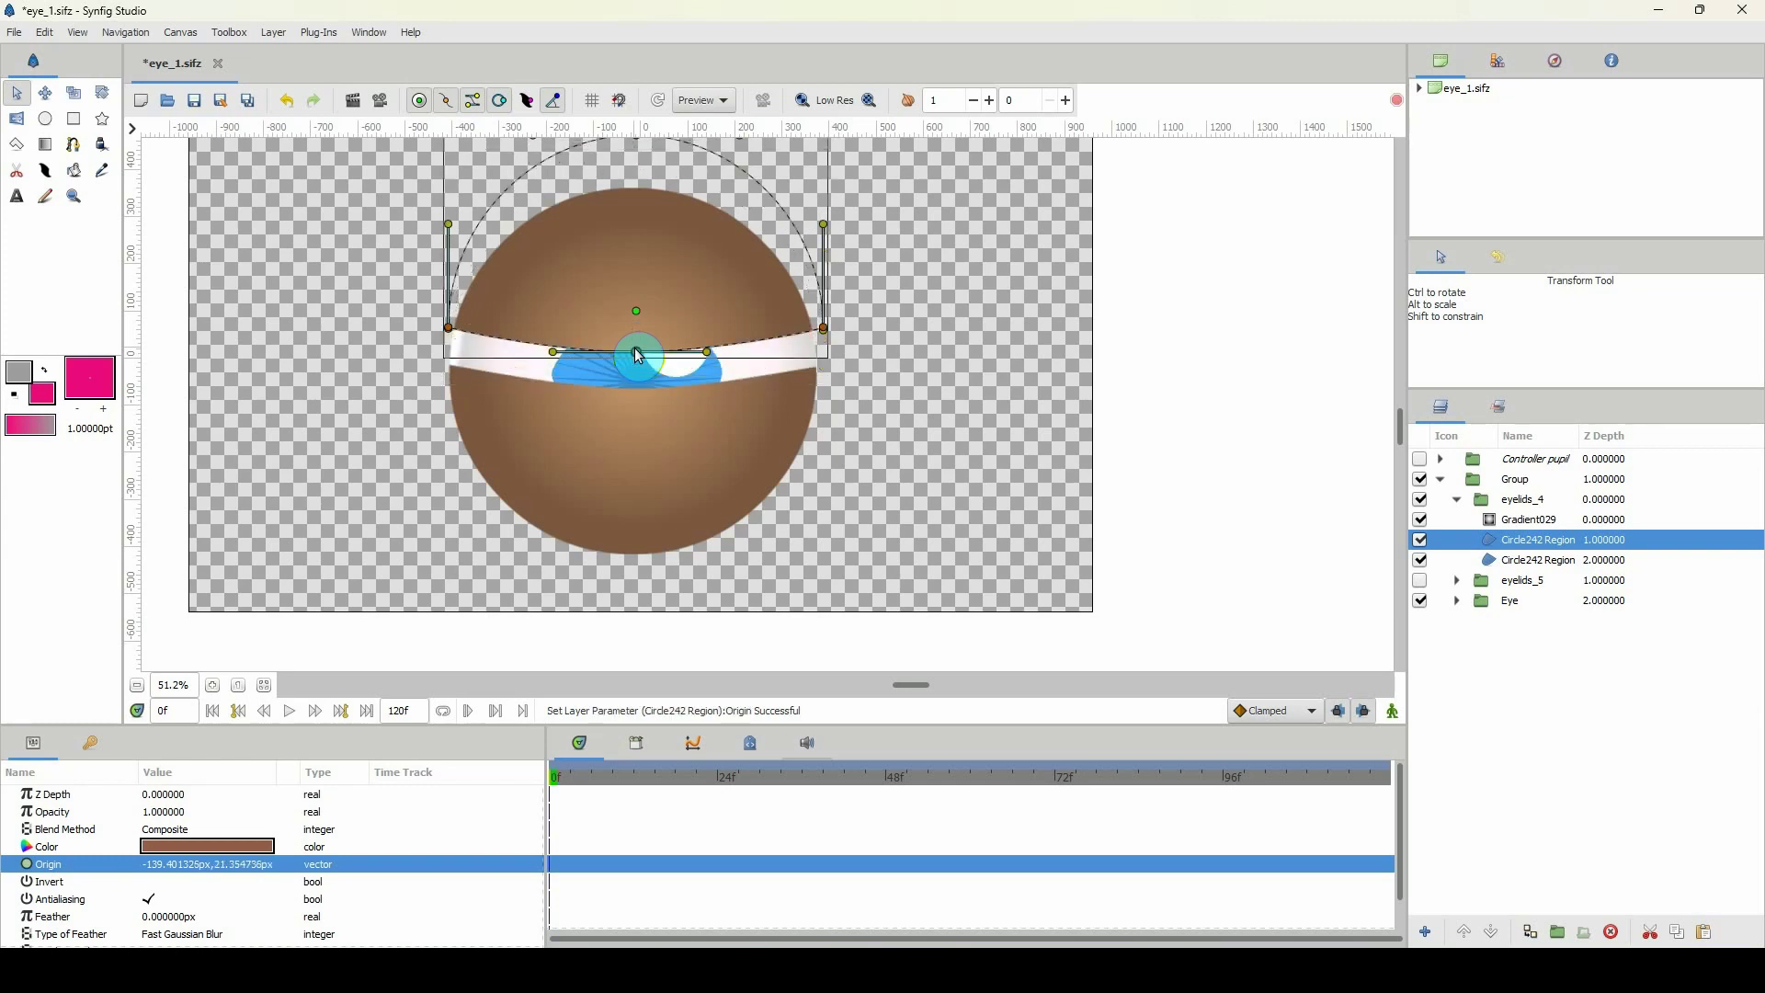
# Step: In eyelids_4, move the lower eyelid region straight down to an origin Y of about -3.6 px
pyautogui.click(654, 378)
pyautogui.click(643, 357)
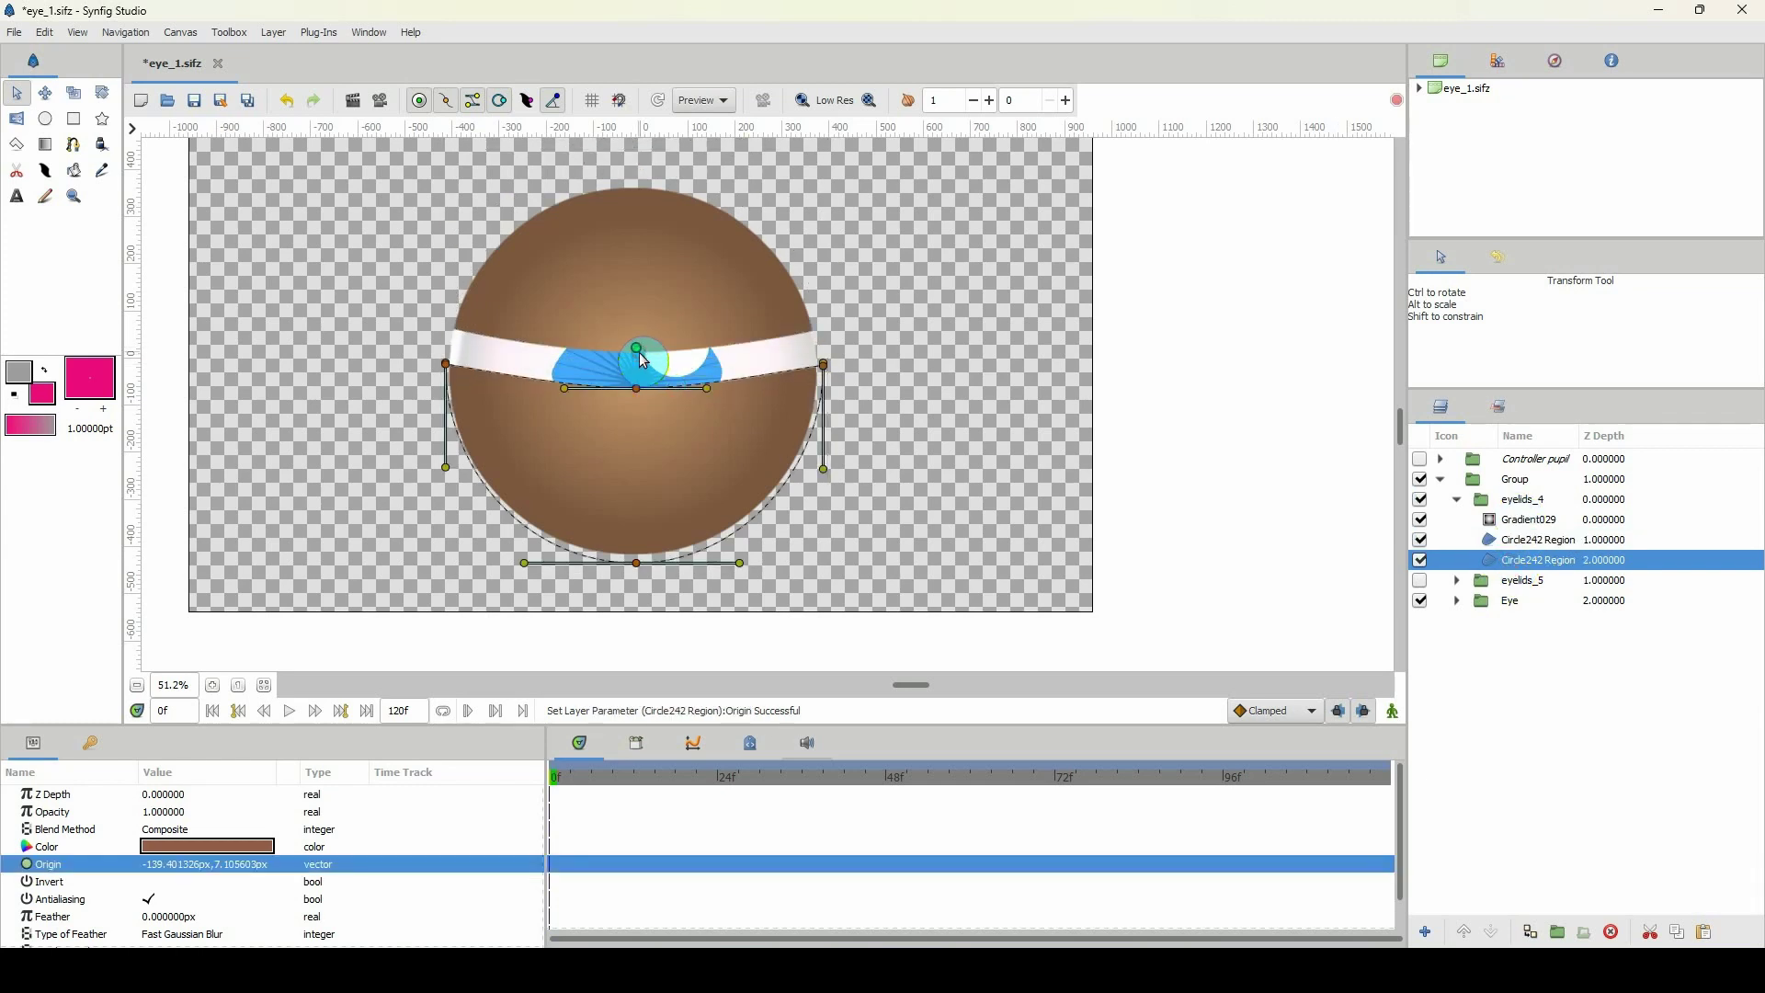
pyautogui.hotkey('ctrl', 'a')
pyautogui.press('Down')
pyautogui.press('Down')
pyautogui.press('Down')
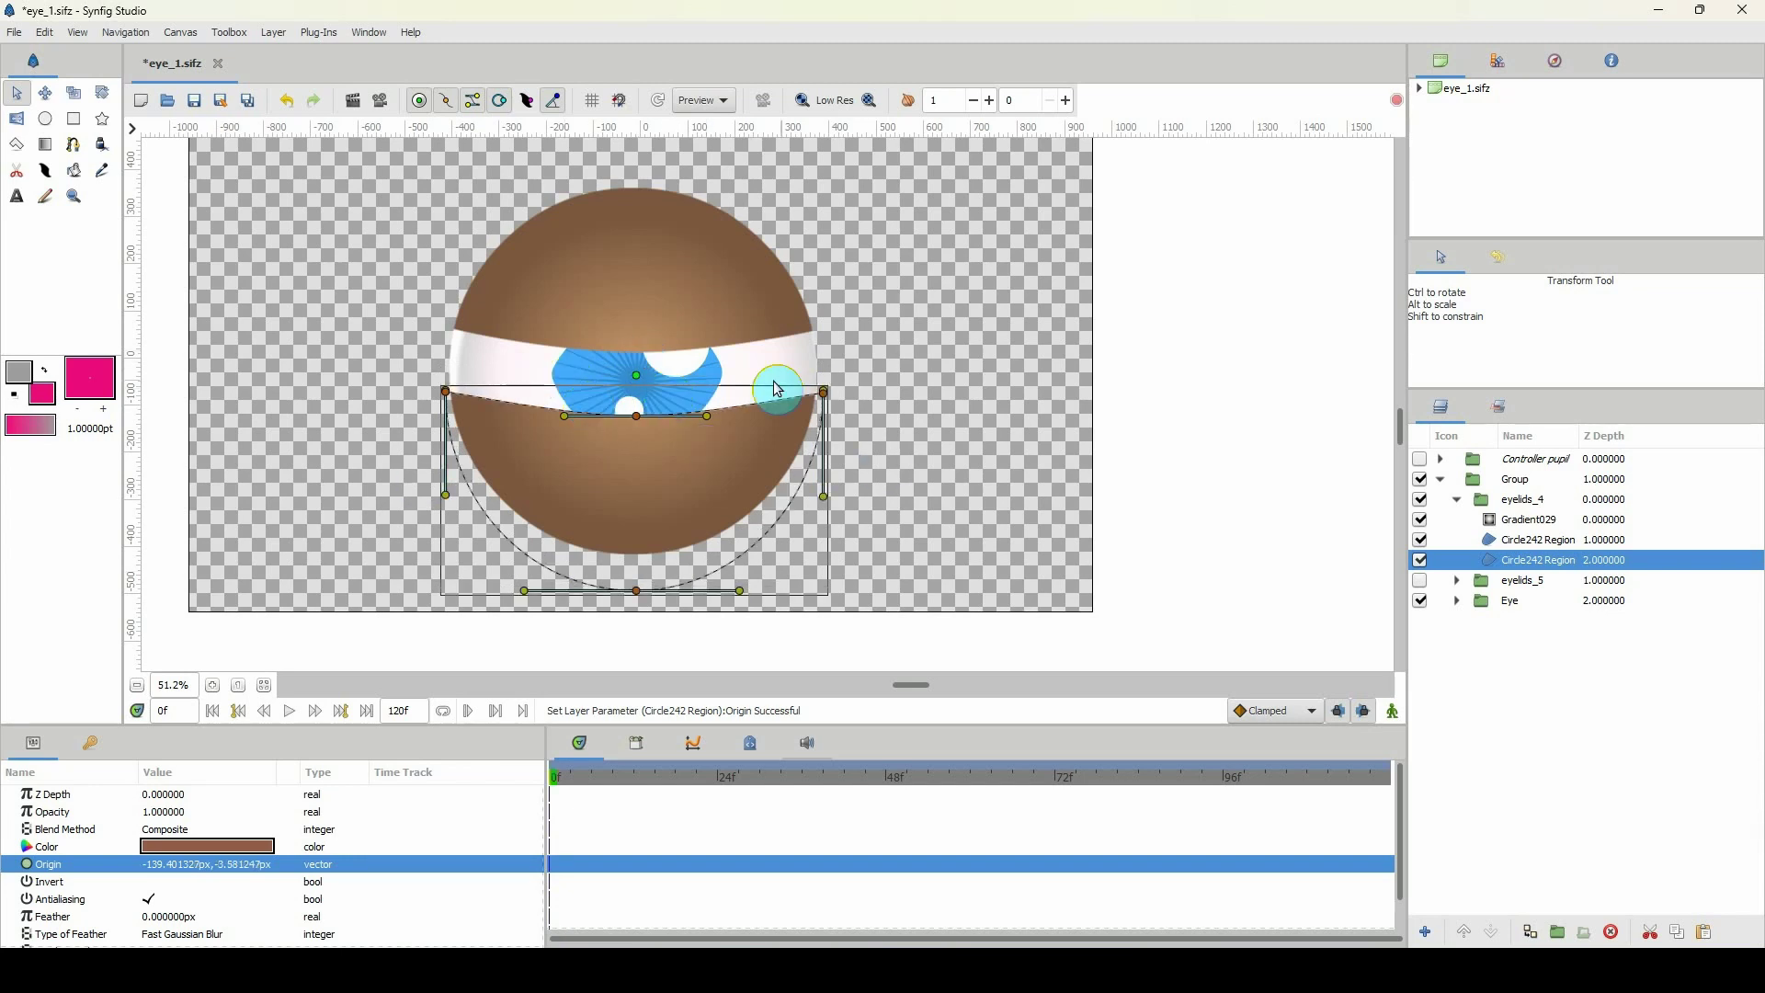
# Step: Duplicate the eyelids_4 group, rename the copy eyelids_3, and hide eyelids_4
pyautogui.click(1526, 501)
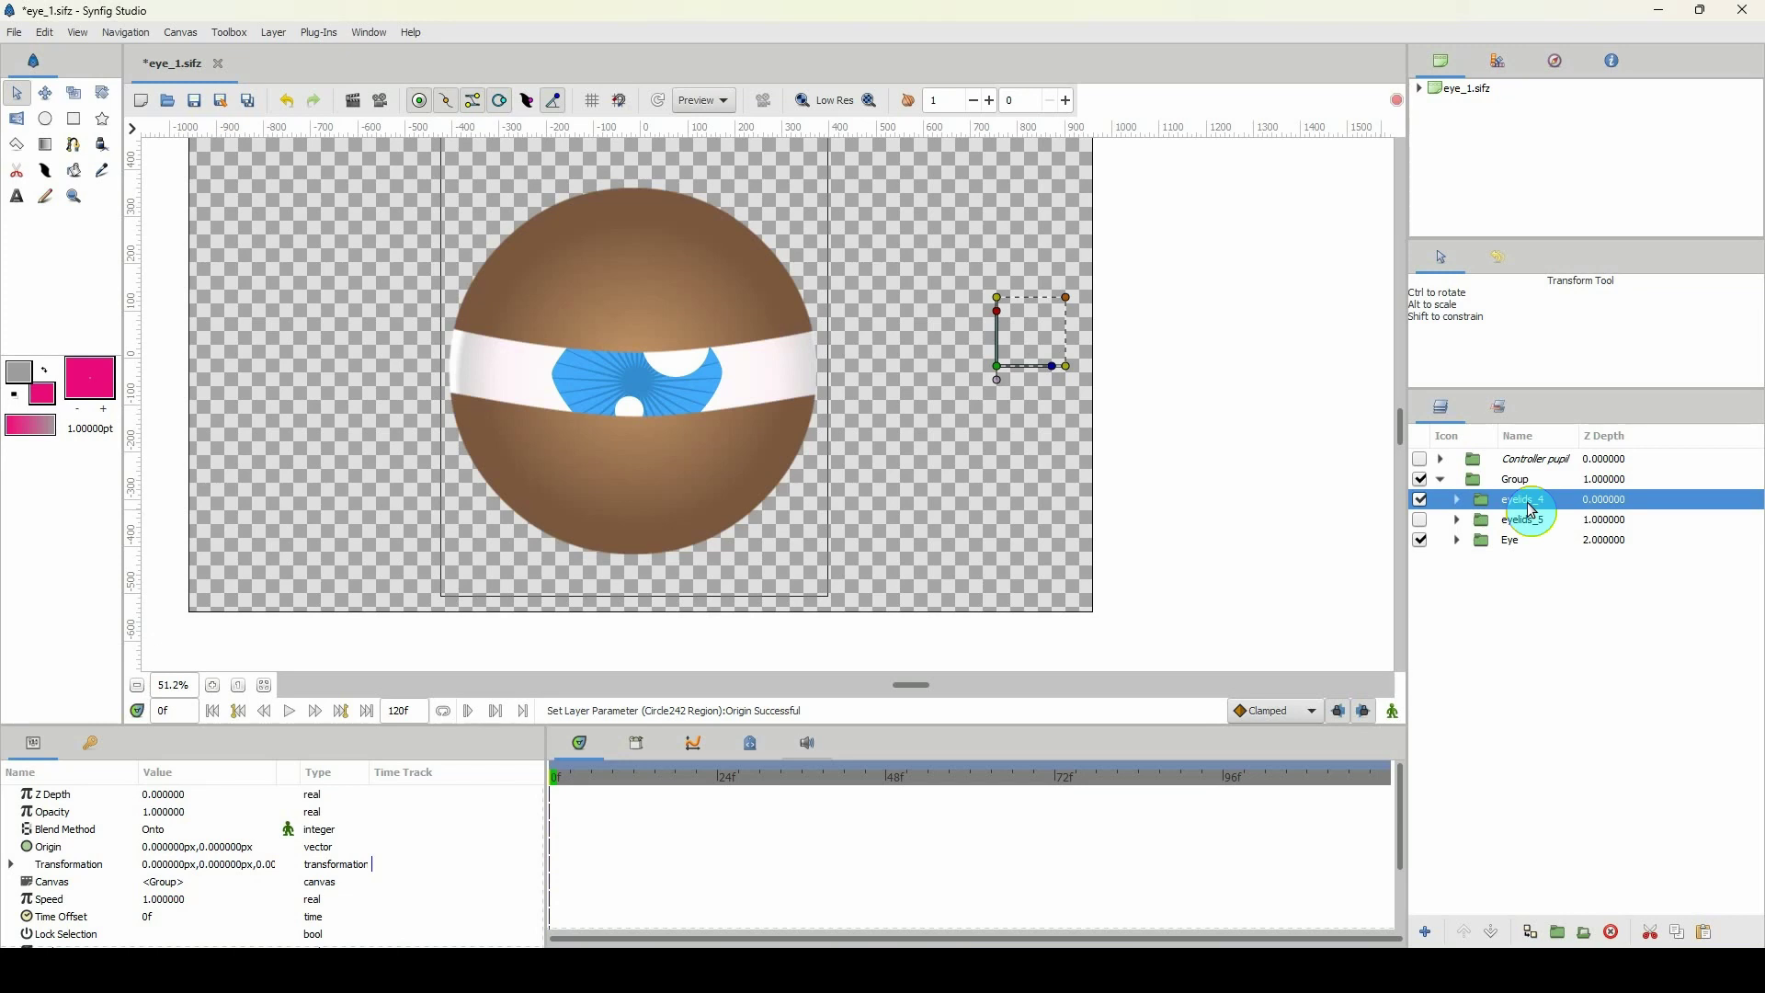
pyautogui.hotkey('ctrl', 'g')
pyautogui.doubleClick(1541, 500)
pyautogui.write('eyelids_3')
pyautogui.press('Return')
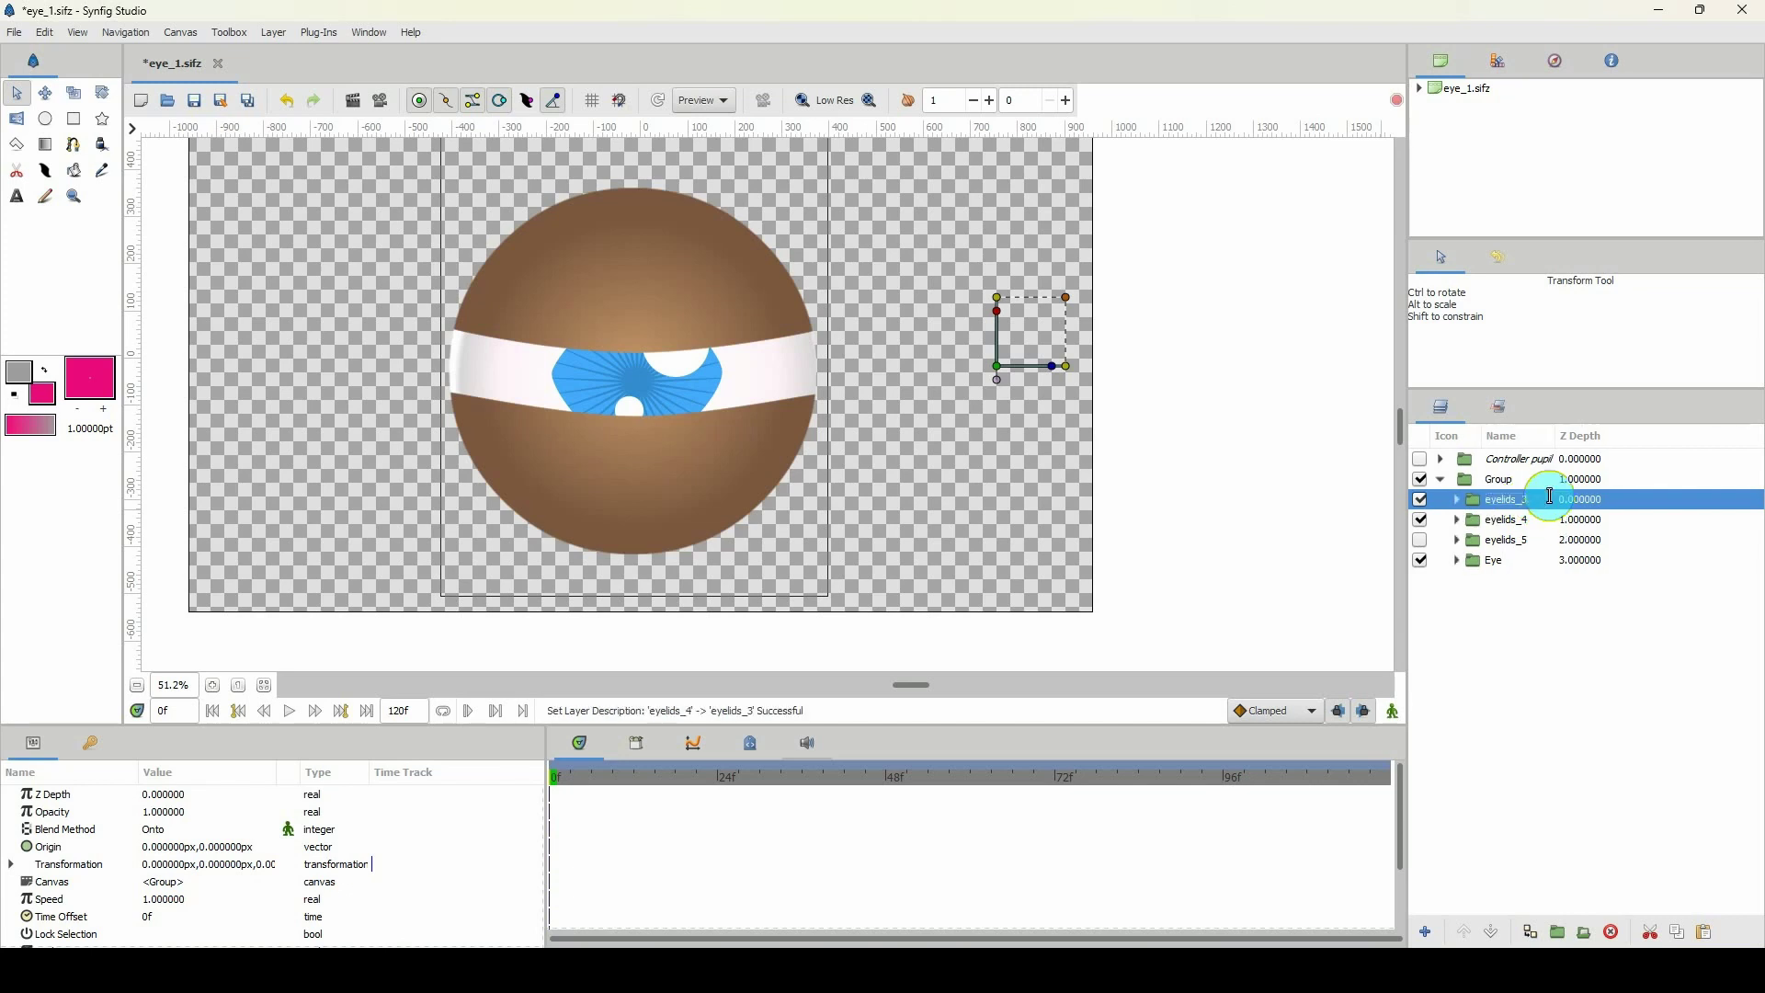
pyautogui.click(1420, 521)
# Step: In eyelids_3, open the lids wider by raising the upper region above the pupil's edge and lowering the lower region to about -17.8 px in Y
pyautogui.click(1456, 499)
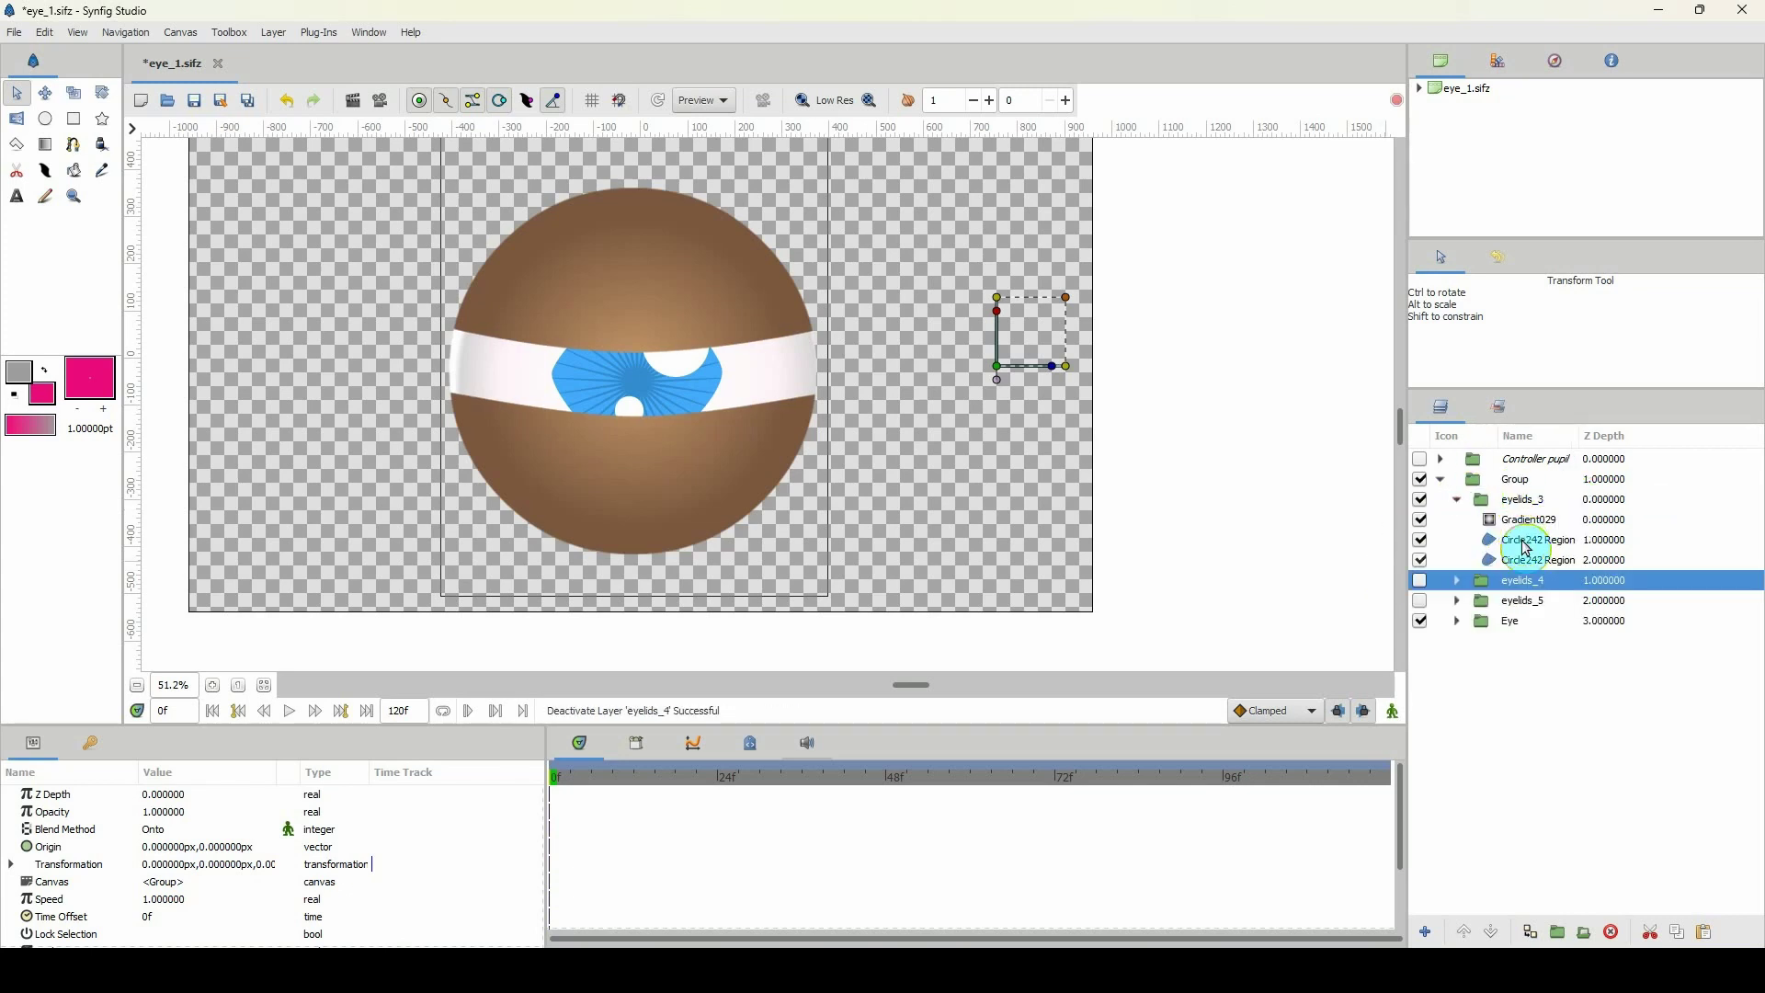
pyautogui.click(1517, 542)
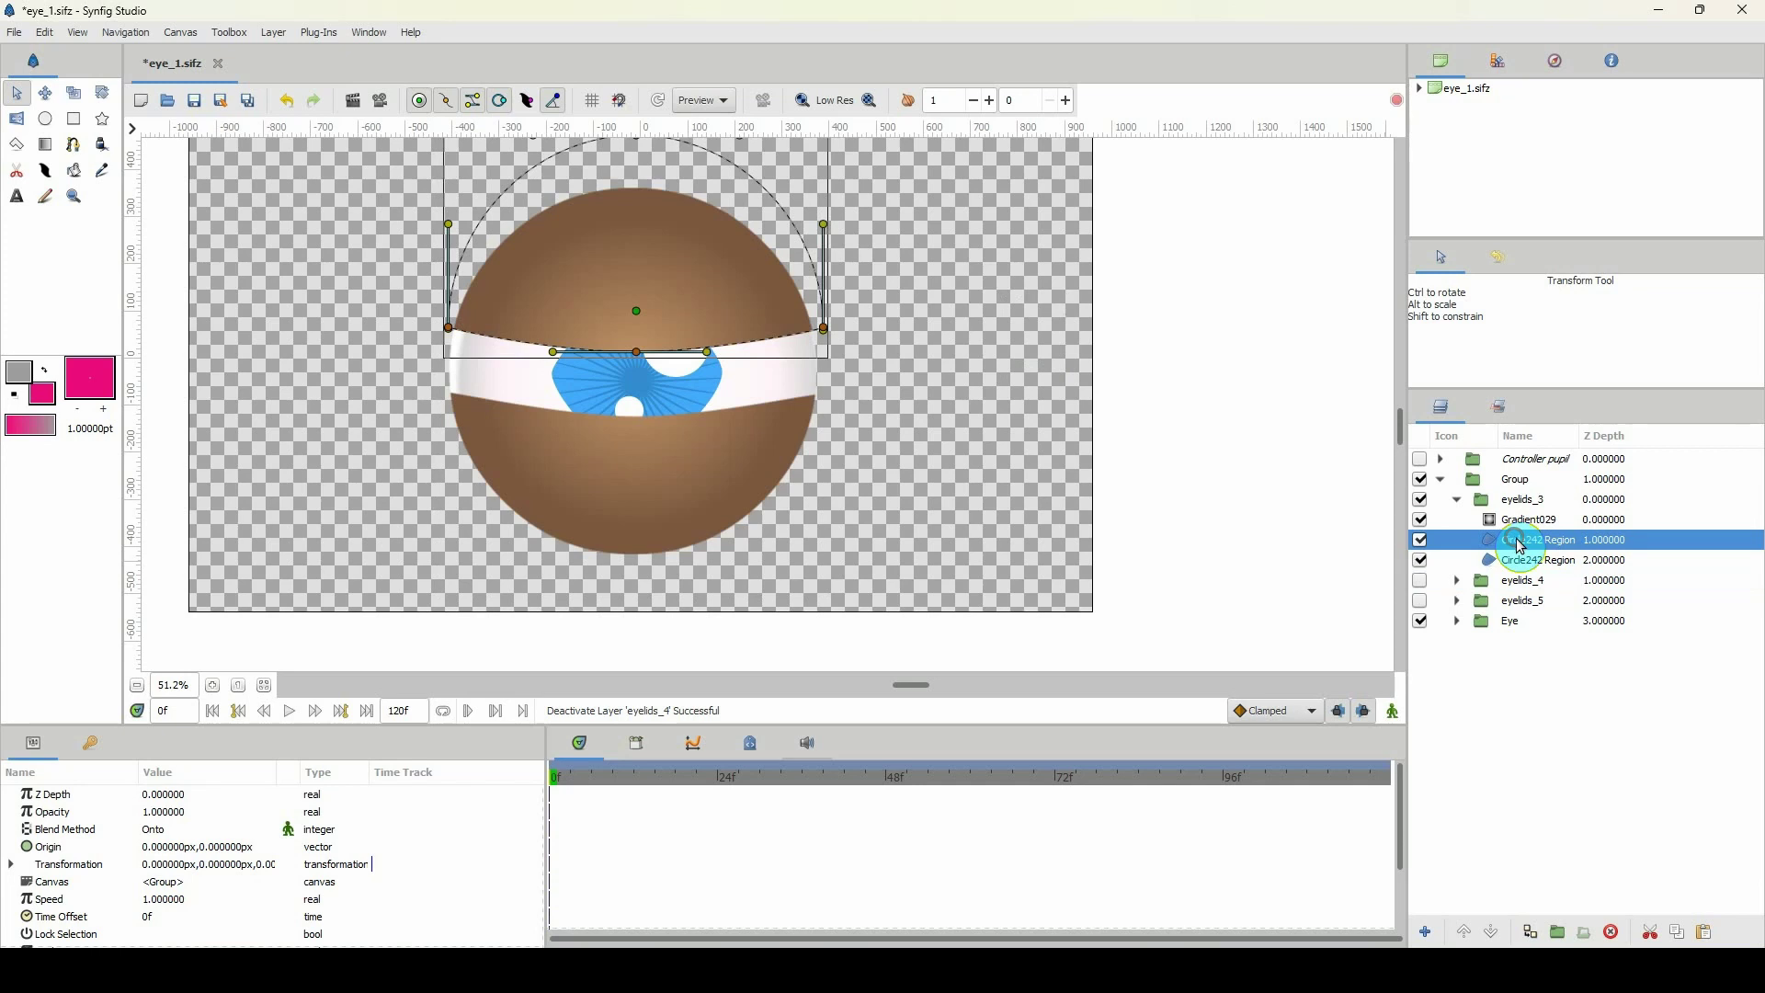
pyautogui.click(640, 318)
pyautogui.moveTo(638, 316); pyautogui.dragTo(640, 311)
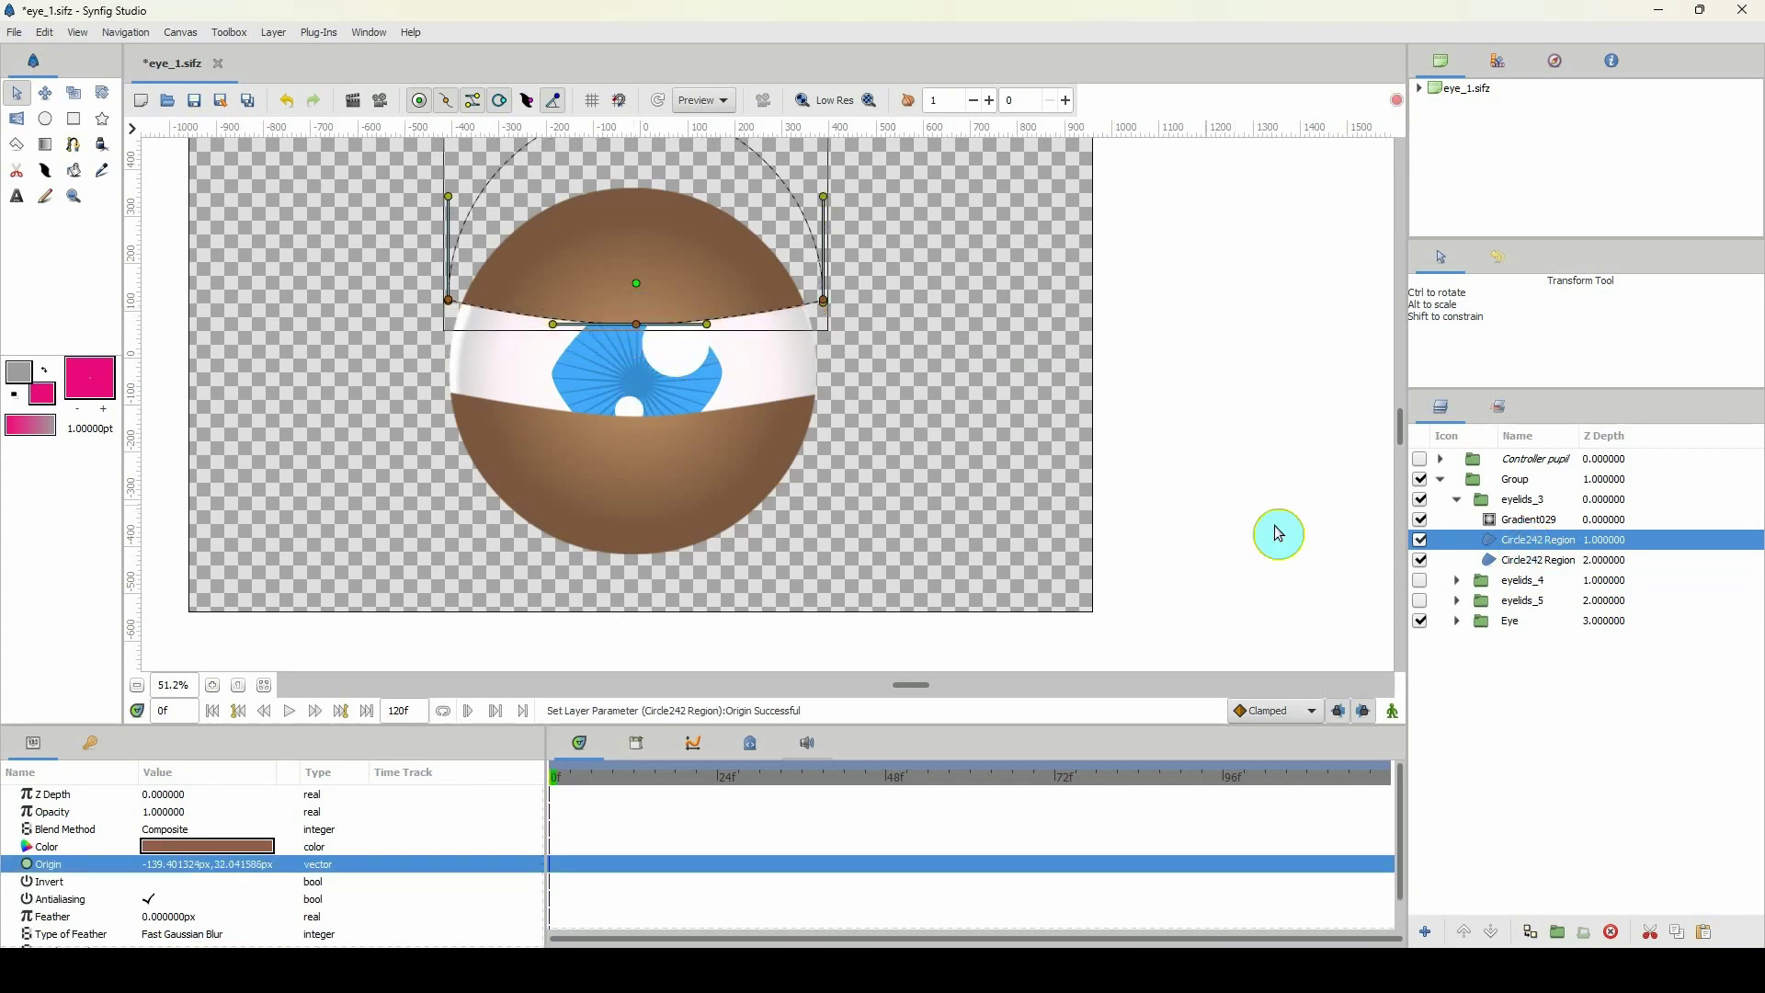
pyautogui.click(1535, 560)
pyautogui.moveTo(637, 375); pyautogui.dragTo(639, 393)
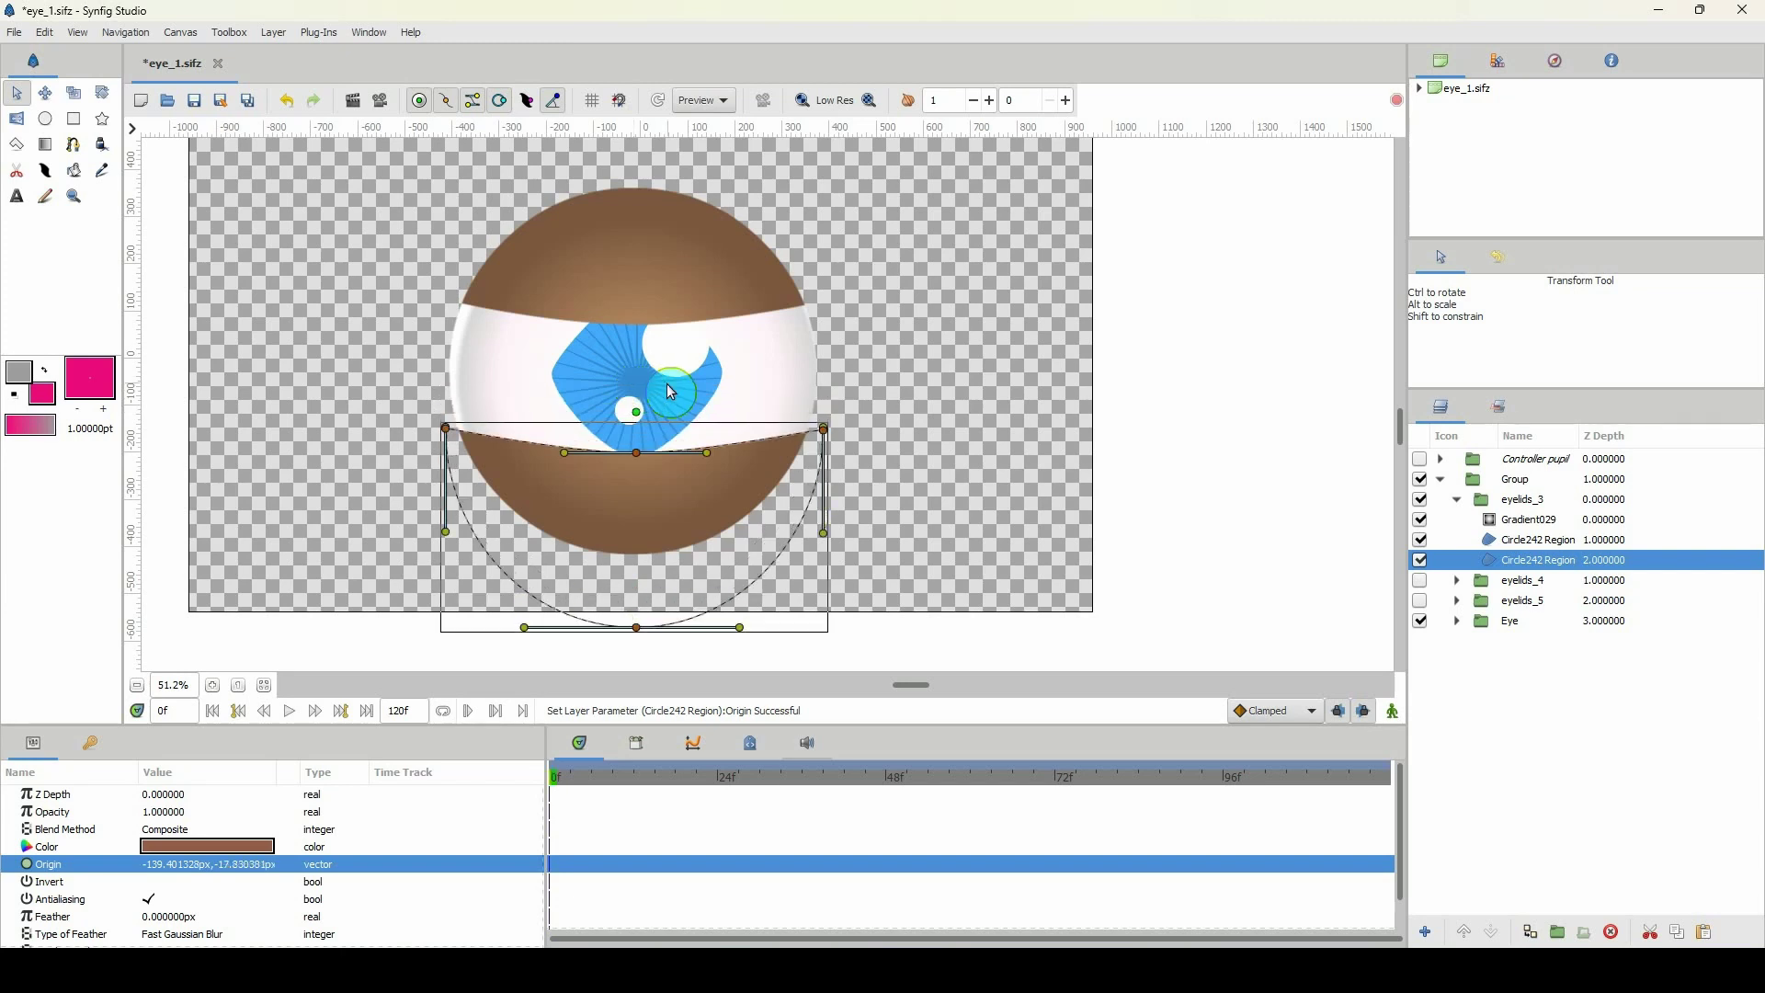
pyautogui.click(1531, 540)
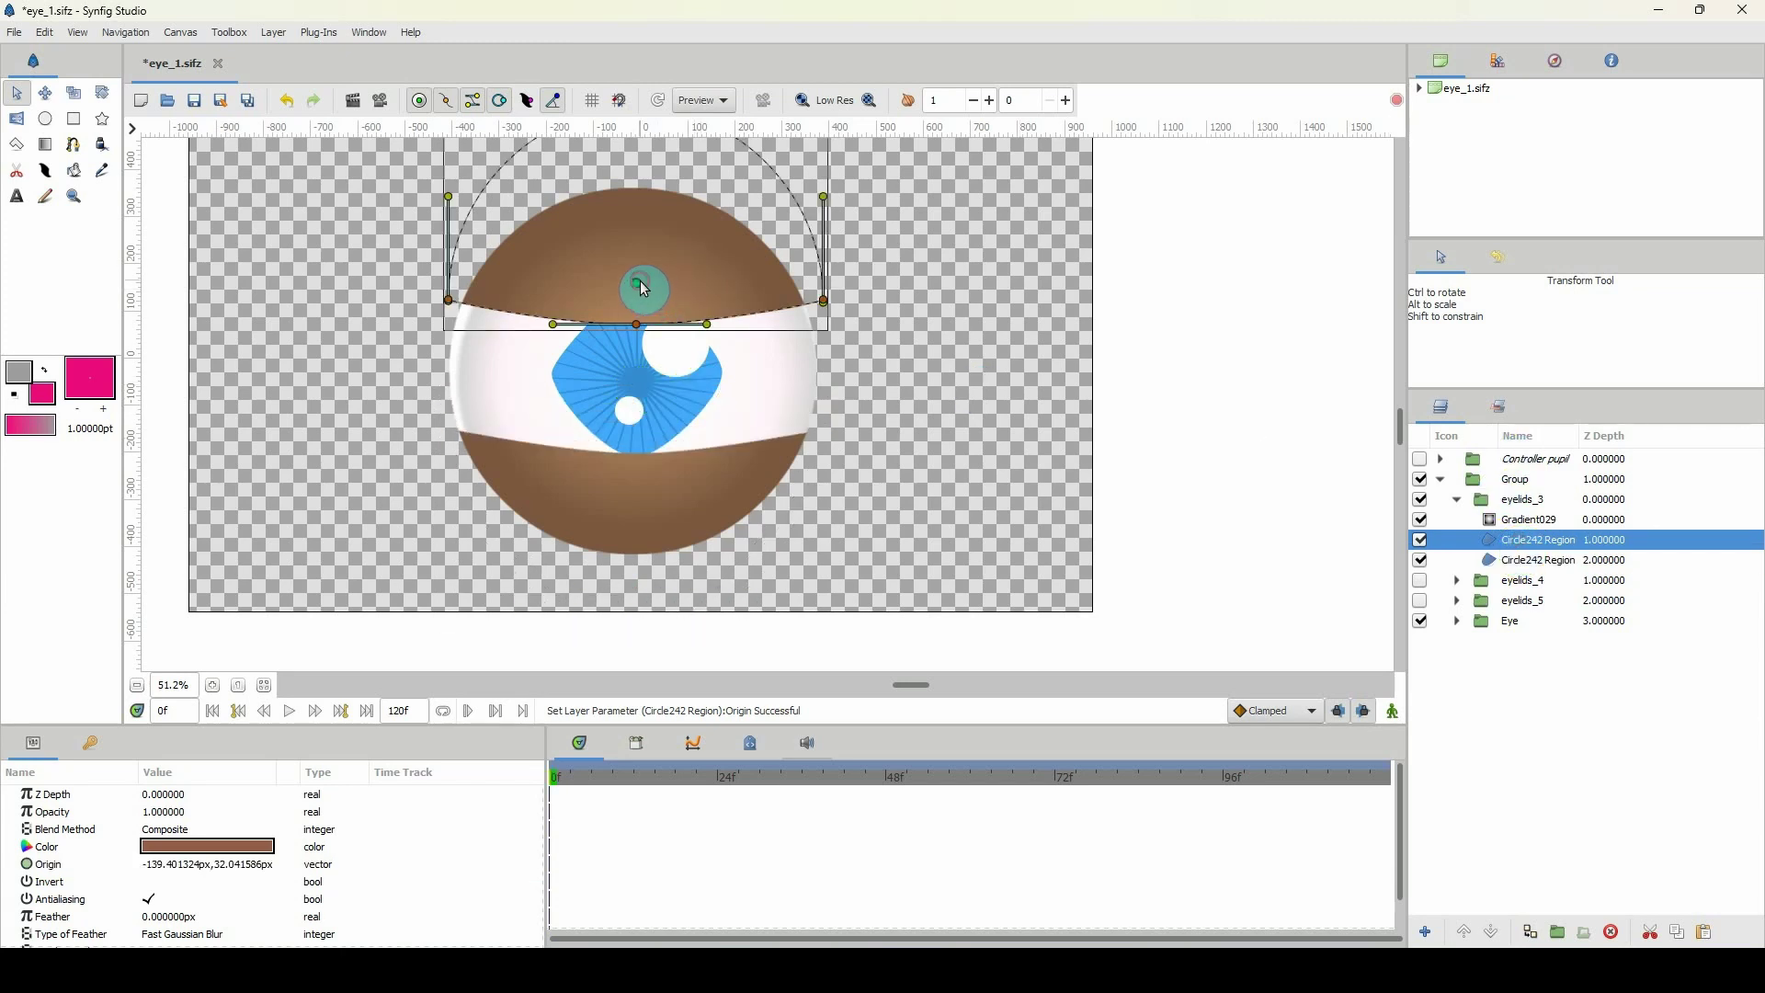
pyautogui.moveTo(643, 288); pyautogui.dragTo(644, 279)
# Step: Duplicate the eyelids_3 group, rename the copy eyelids_2, and hide eyelids_3
pyautogui.click(1456, 502)
pyautogui.hotkey('ctrl', 'v')
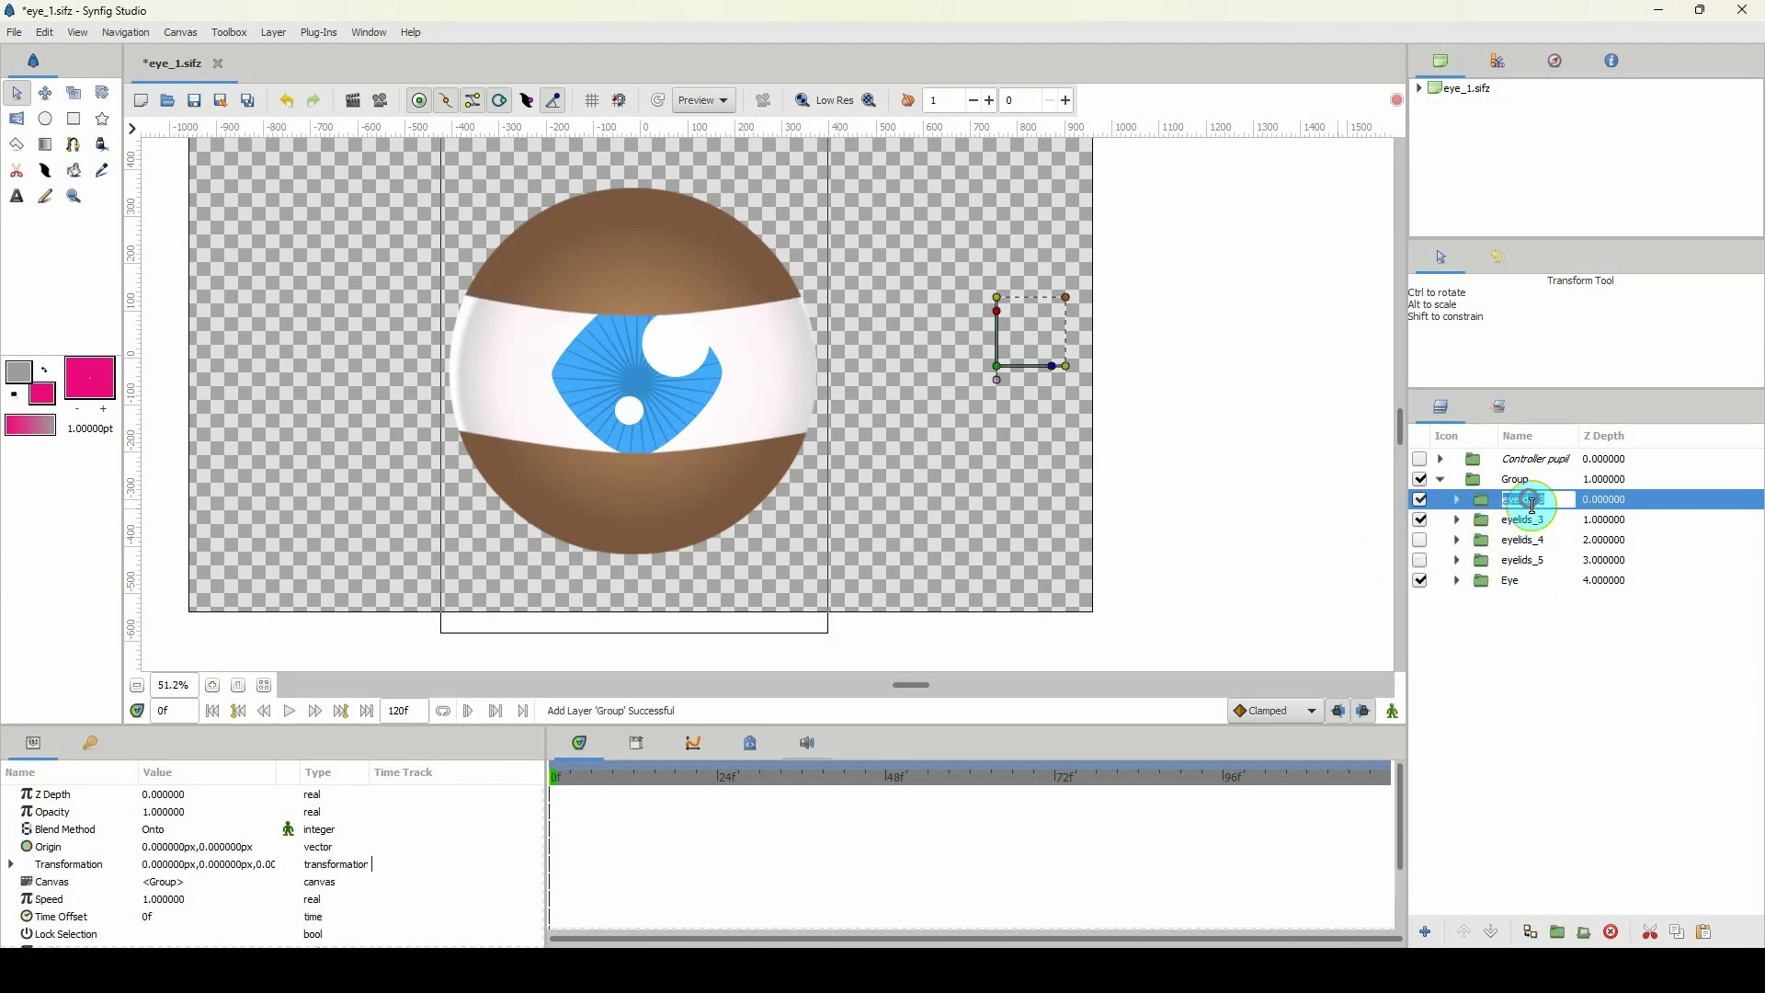
pyautogui.press('Return')
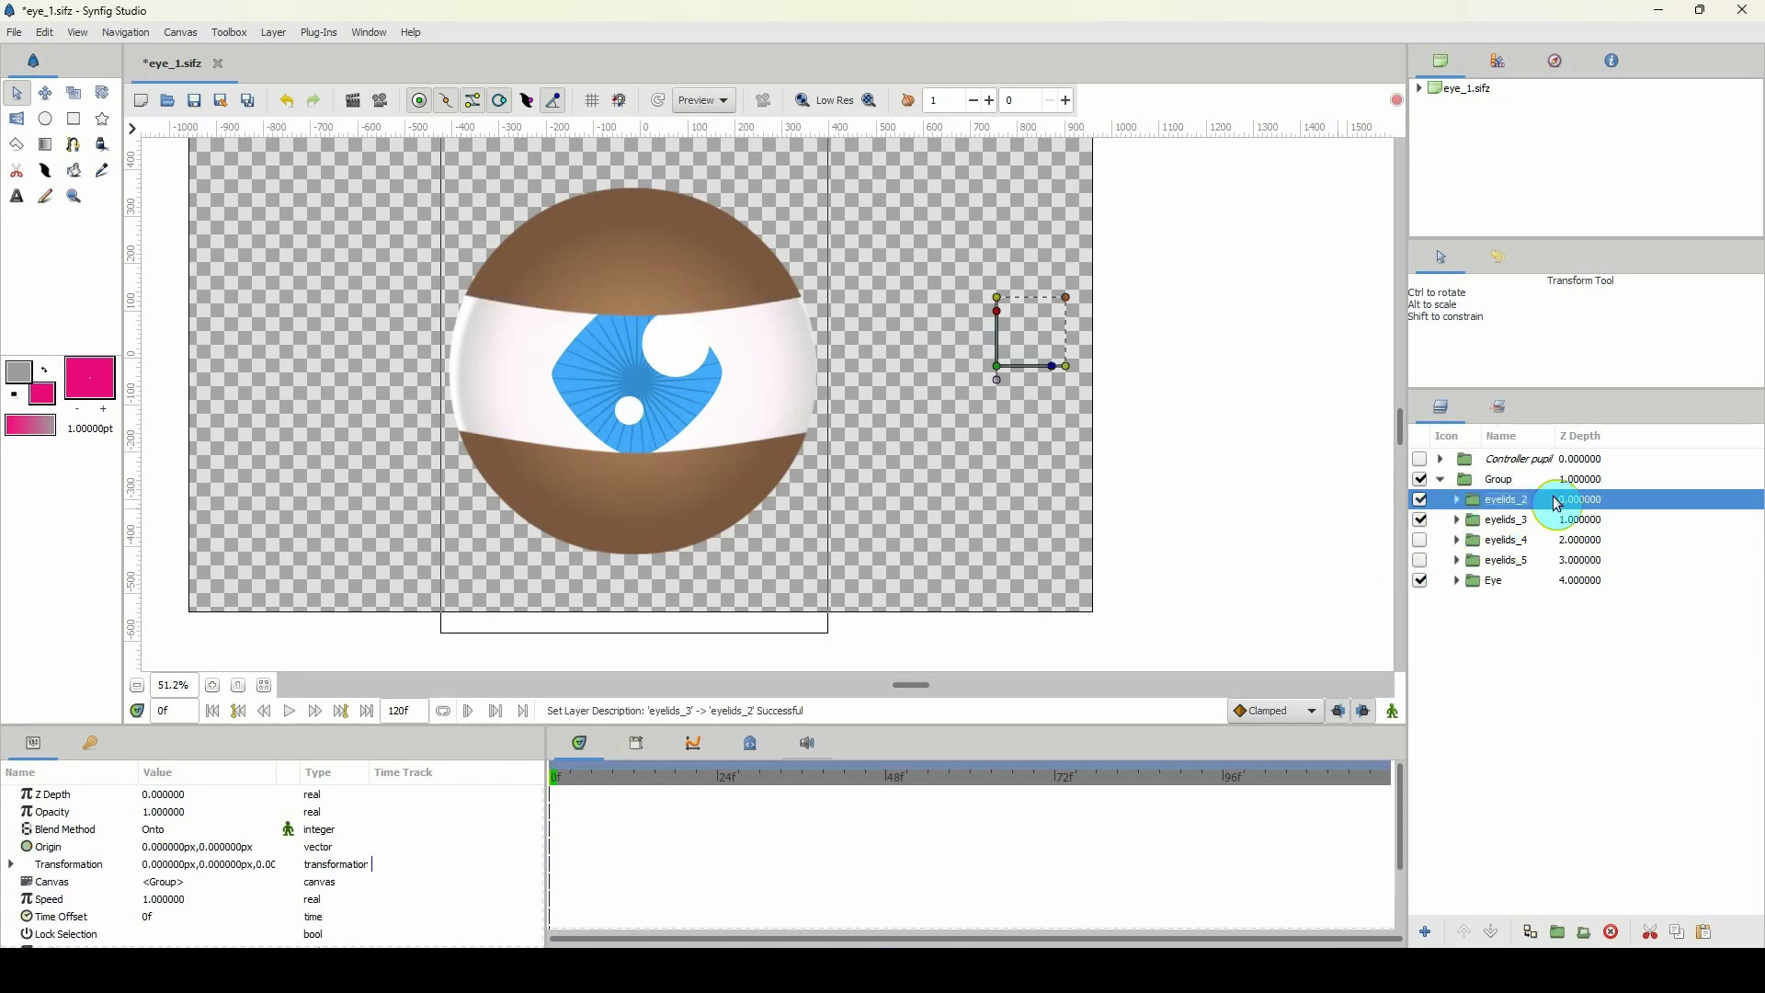
pyautogui.click(1421, 520)
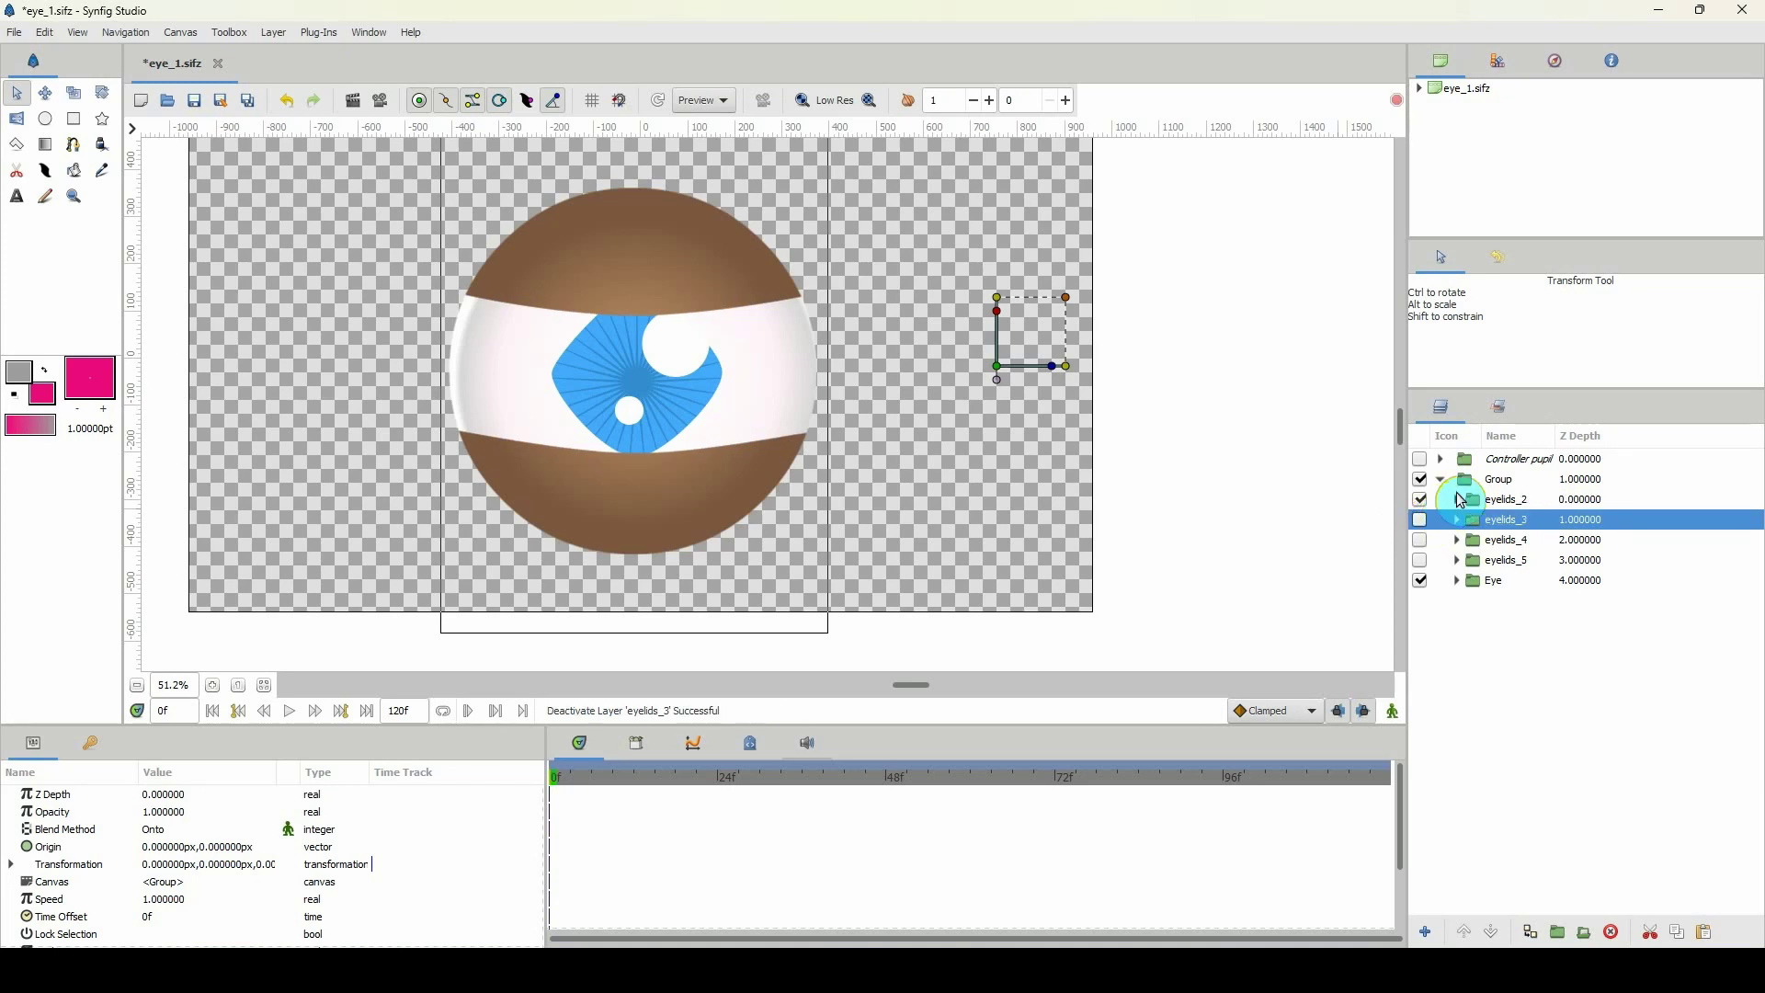
pyautogui.click(1464, 500)
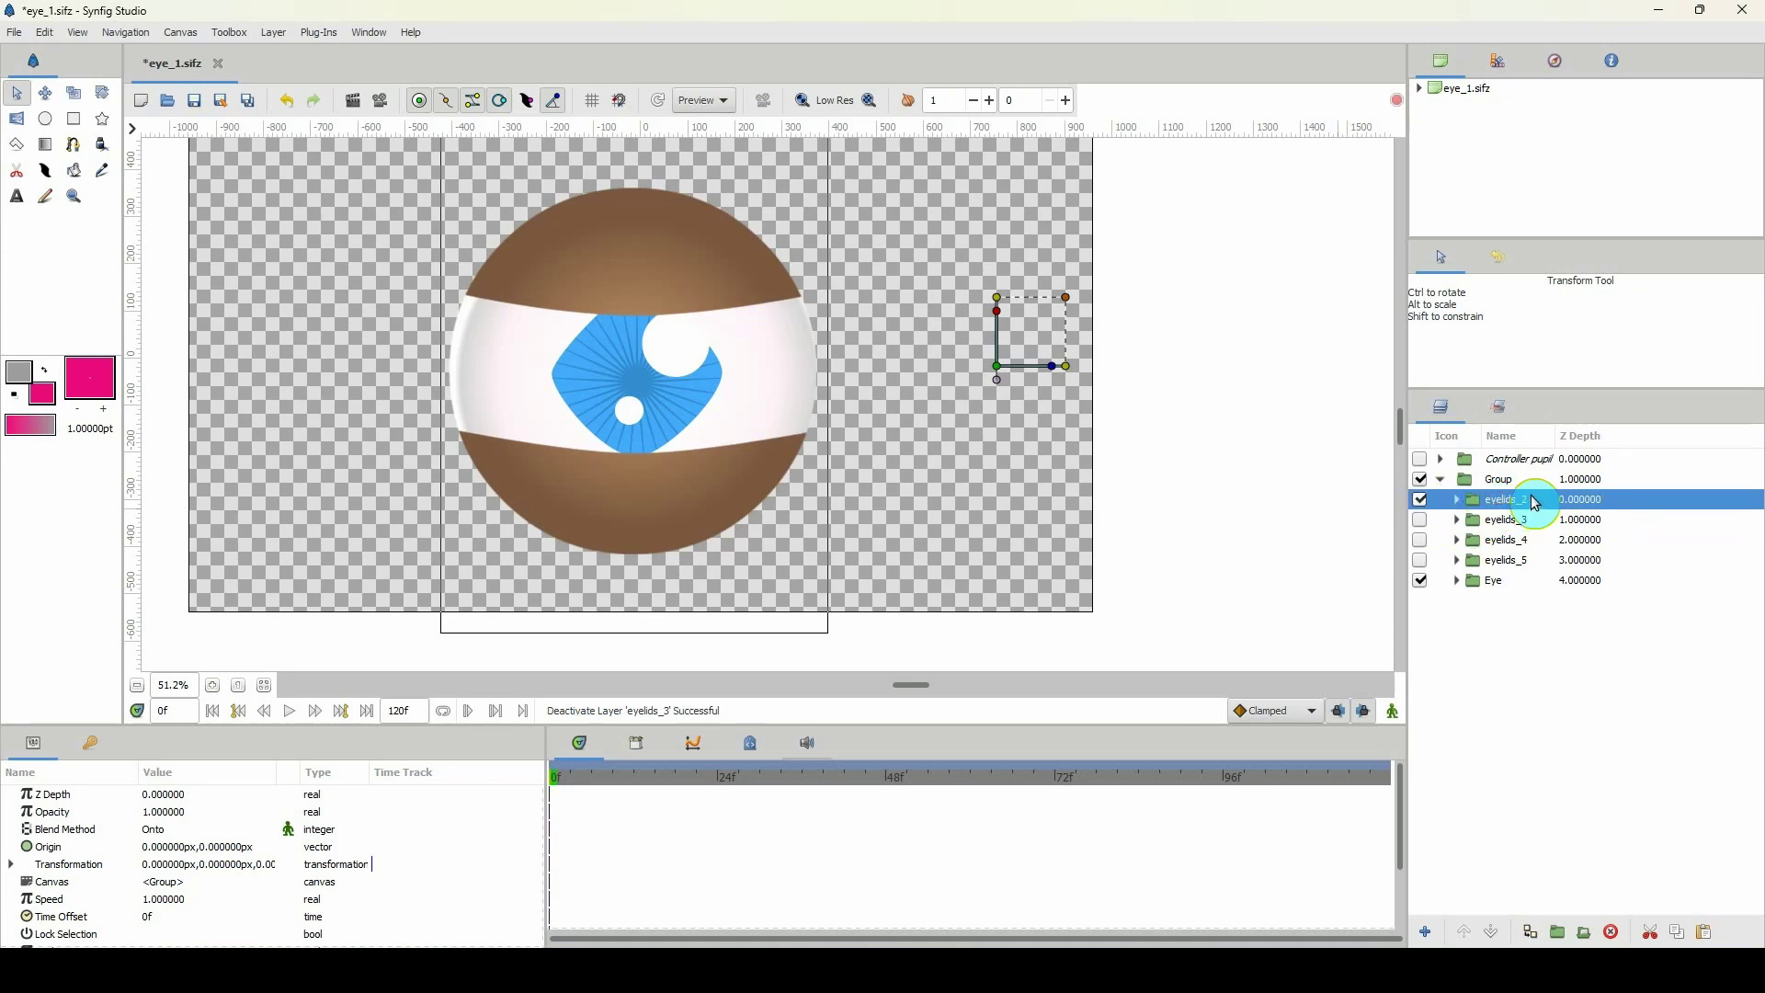
pyautogui.click(1421, 501)
pyautogui.click(1421, 501)
# Step: In eyelids_2, raise the upper eyelid region to an origin Y of about 46.3 px and lower the bottom one to about -32.1 px
pyautogui.click(1455, 502)
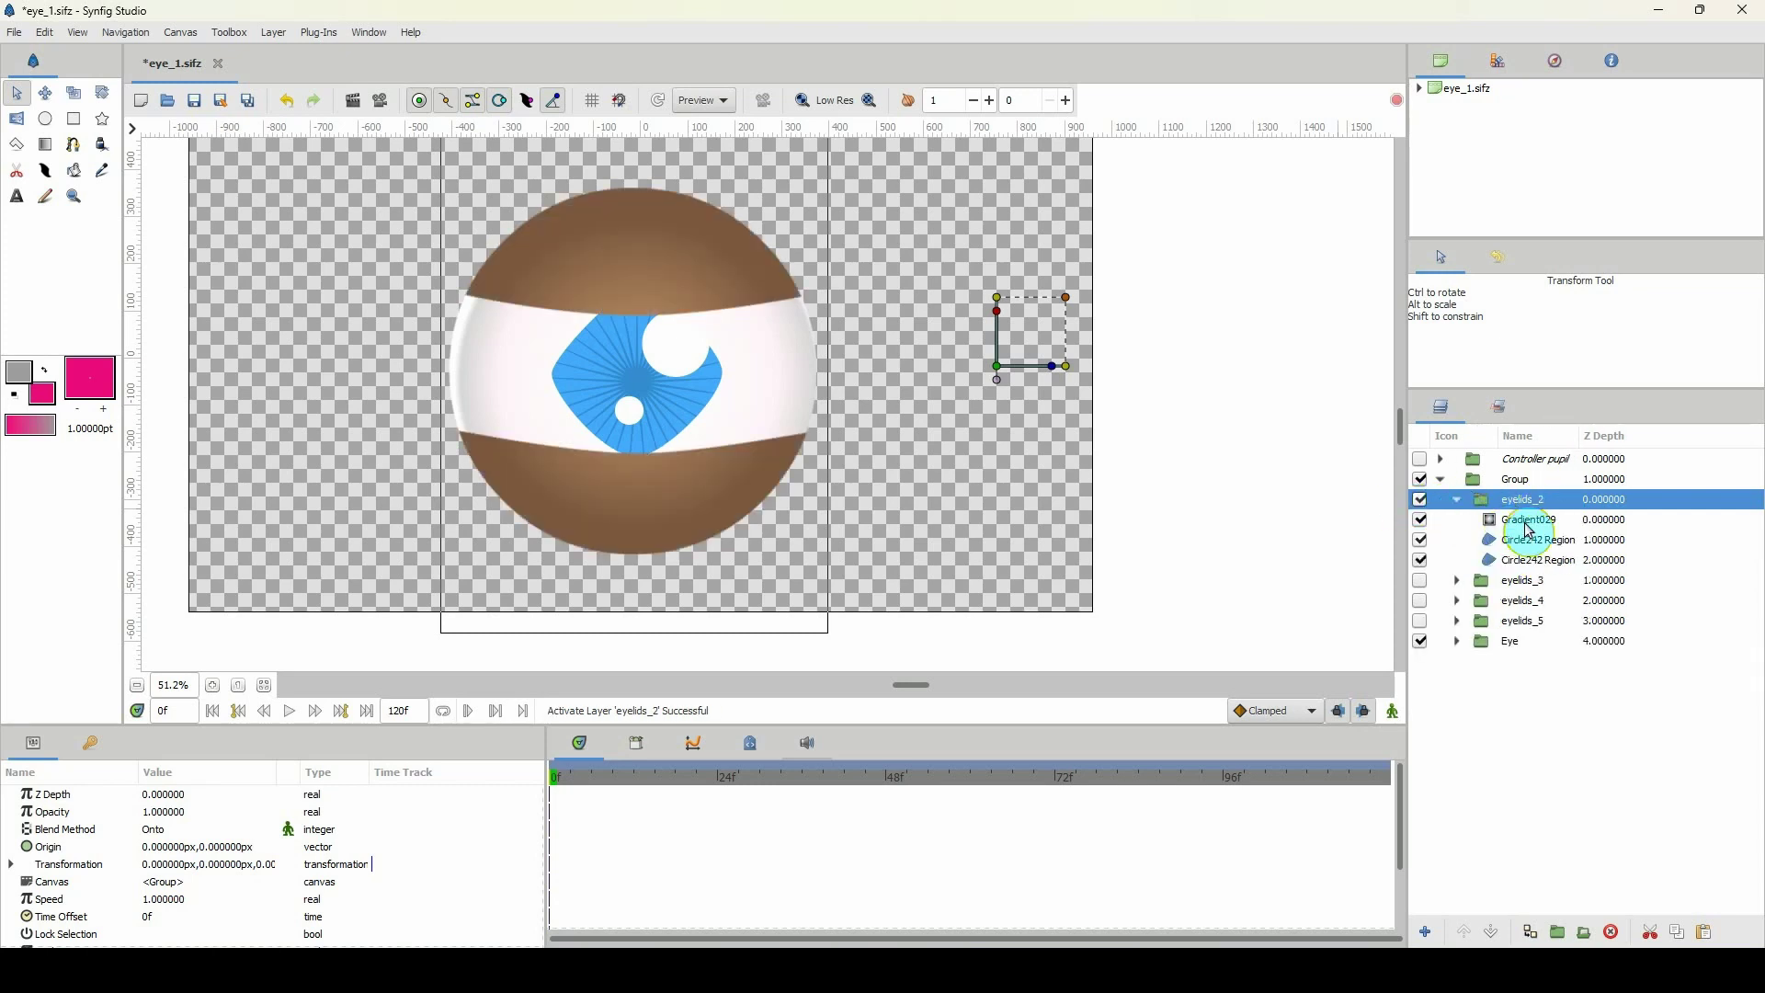
pyautogui.click(1531, 539)
pyautogui.click(636, 278)
pyautogui.moveTo(636, 276); pyautogui.dragTo(636, 248)
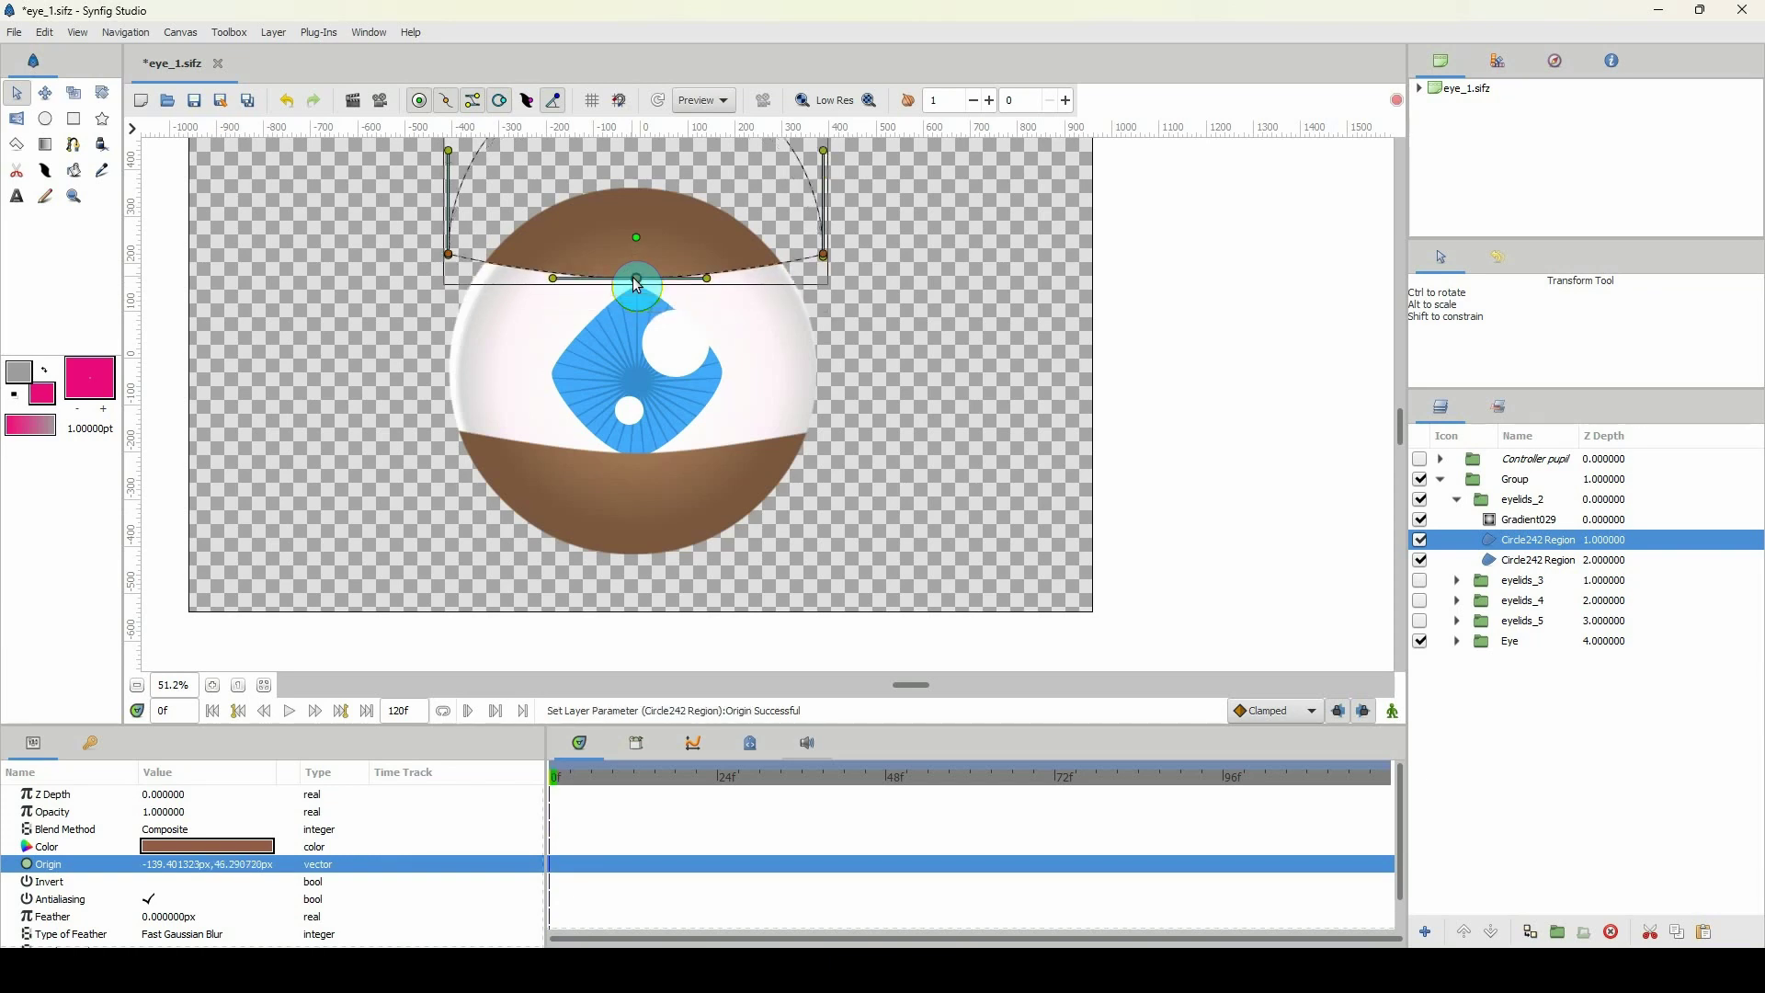
pyautogui.click(1524, 560)
pyautogui.moveTo(637, 428); pyautogui.dragTo(636, 464)
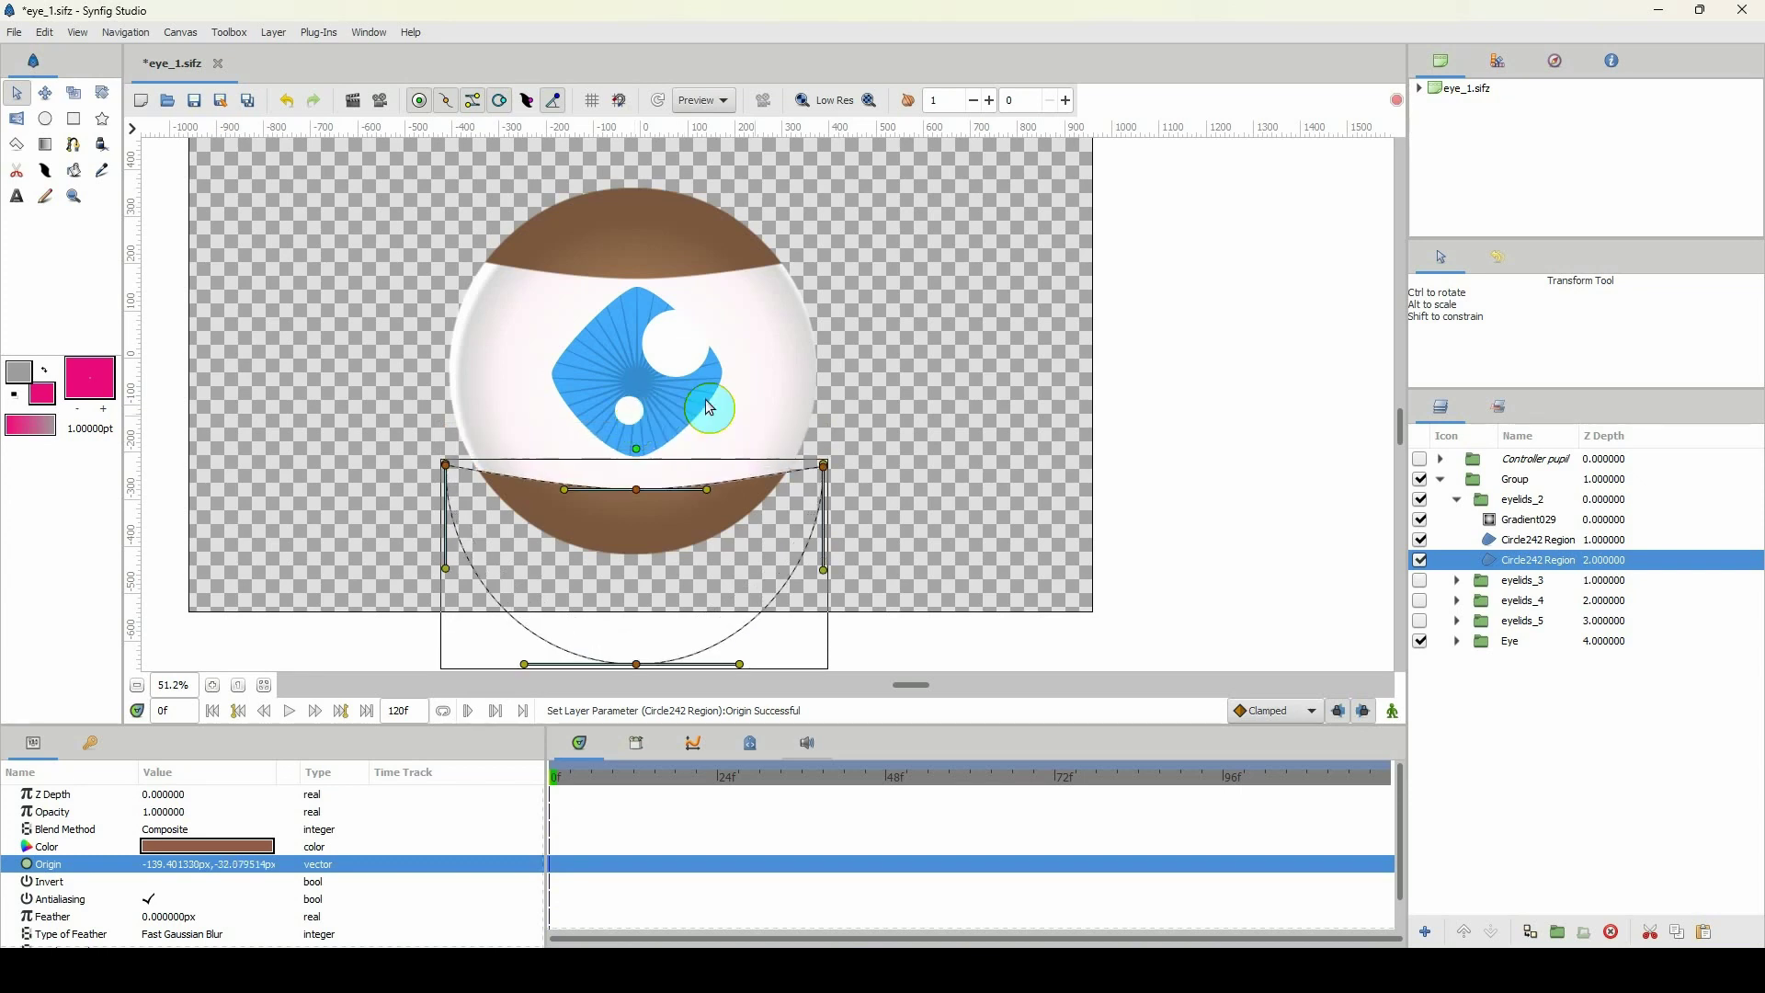
# Step: Raise the upper eyelid region in eyelids_2 to an origin Y of about 53.4 px
pyautogui.click(1533, 542)
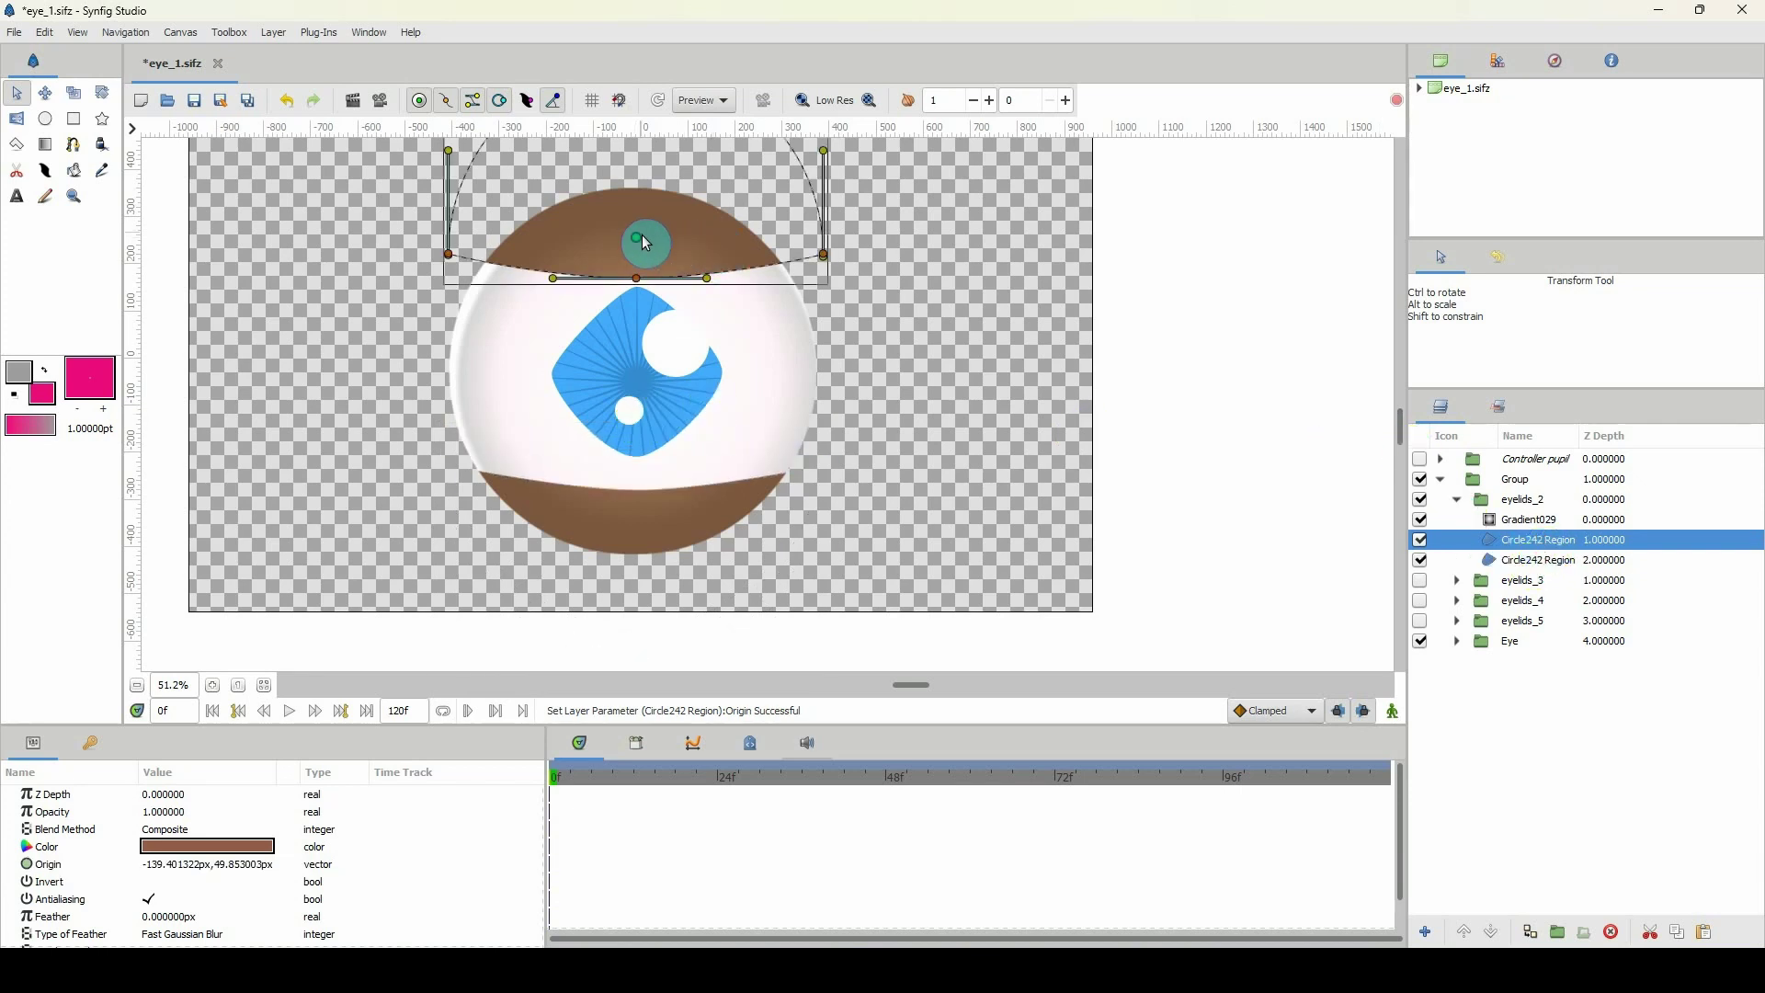
pyautogui.moveTo(643, 237); pyautogui.dragTo(642, 228)
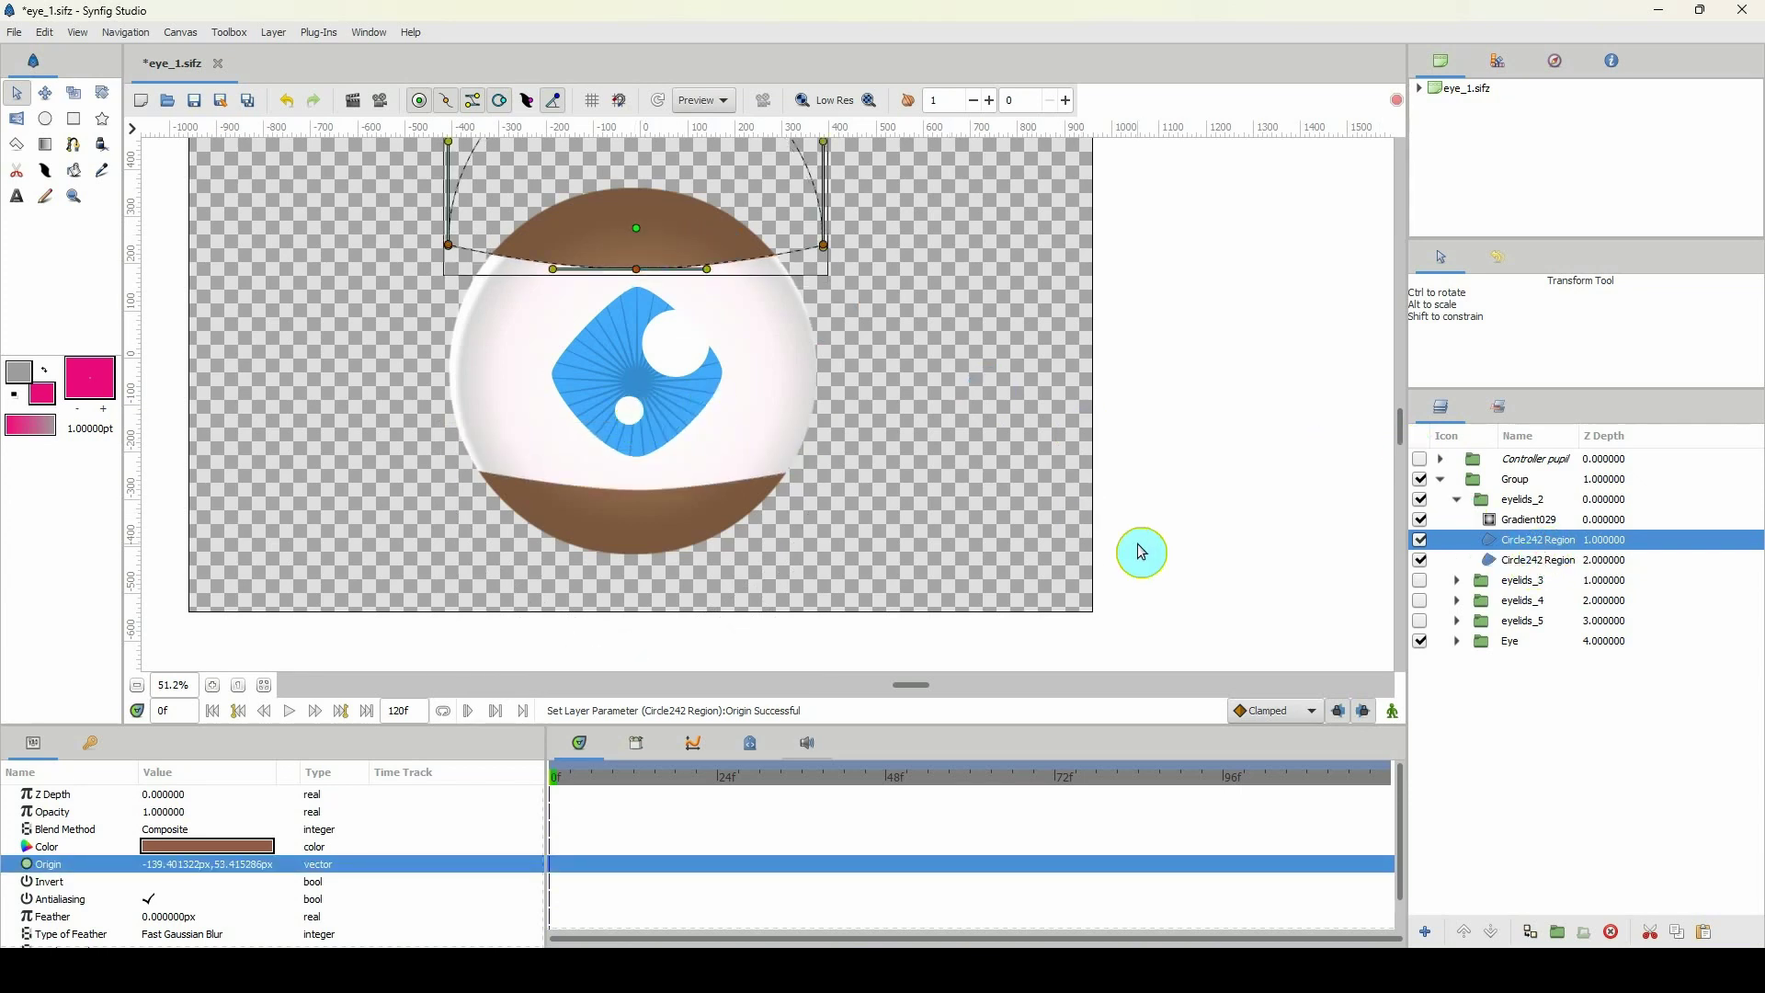
pyautogui.click(1456, 499)
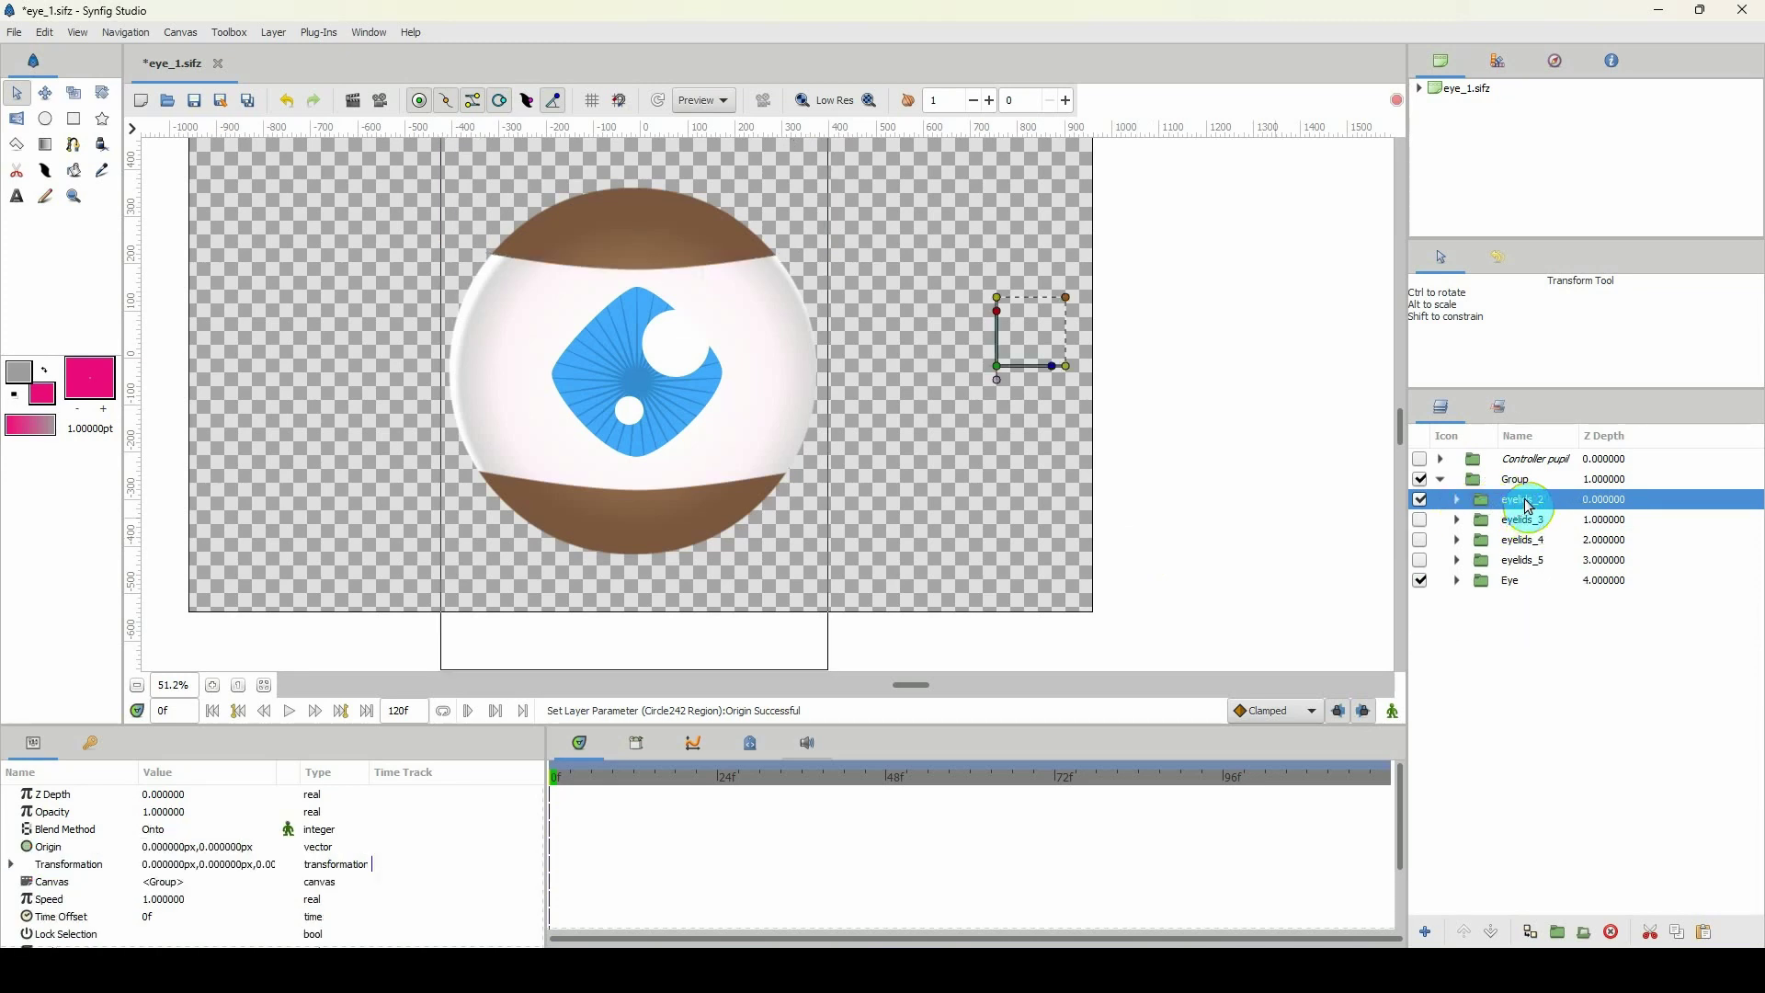
# Step: Duplicate the eyelids_2 group, hide the original, and rename the copy eyelids_1
pyautogui.hotkey('ctrl', 'd')
pyautogui.click(1422, 521)
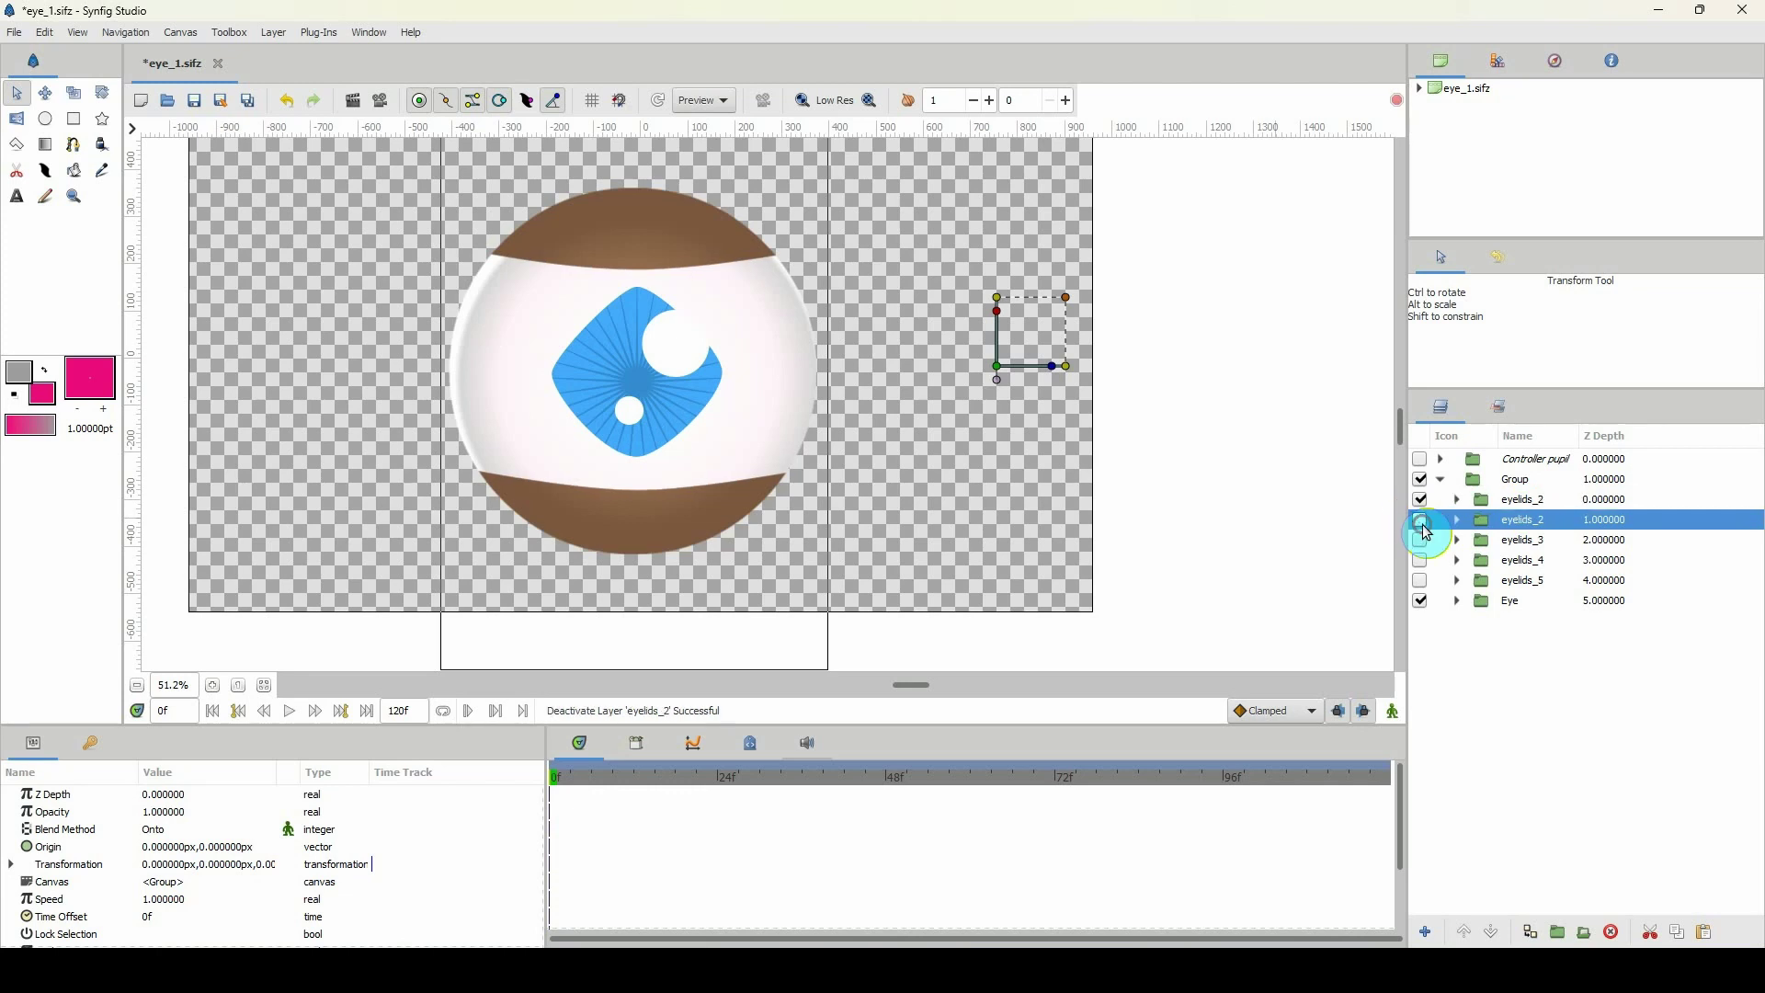
pyautogui.click(1540, 499)
pyautogui.click(1554, 499)
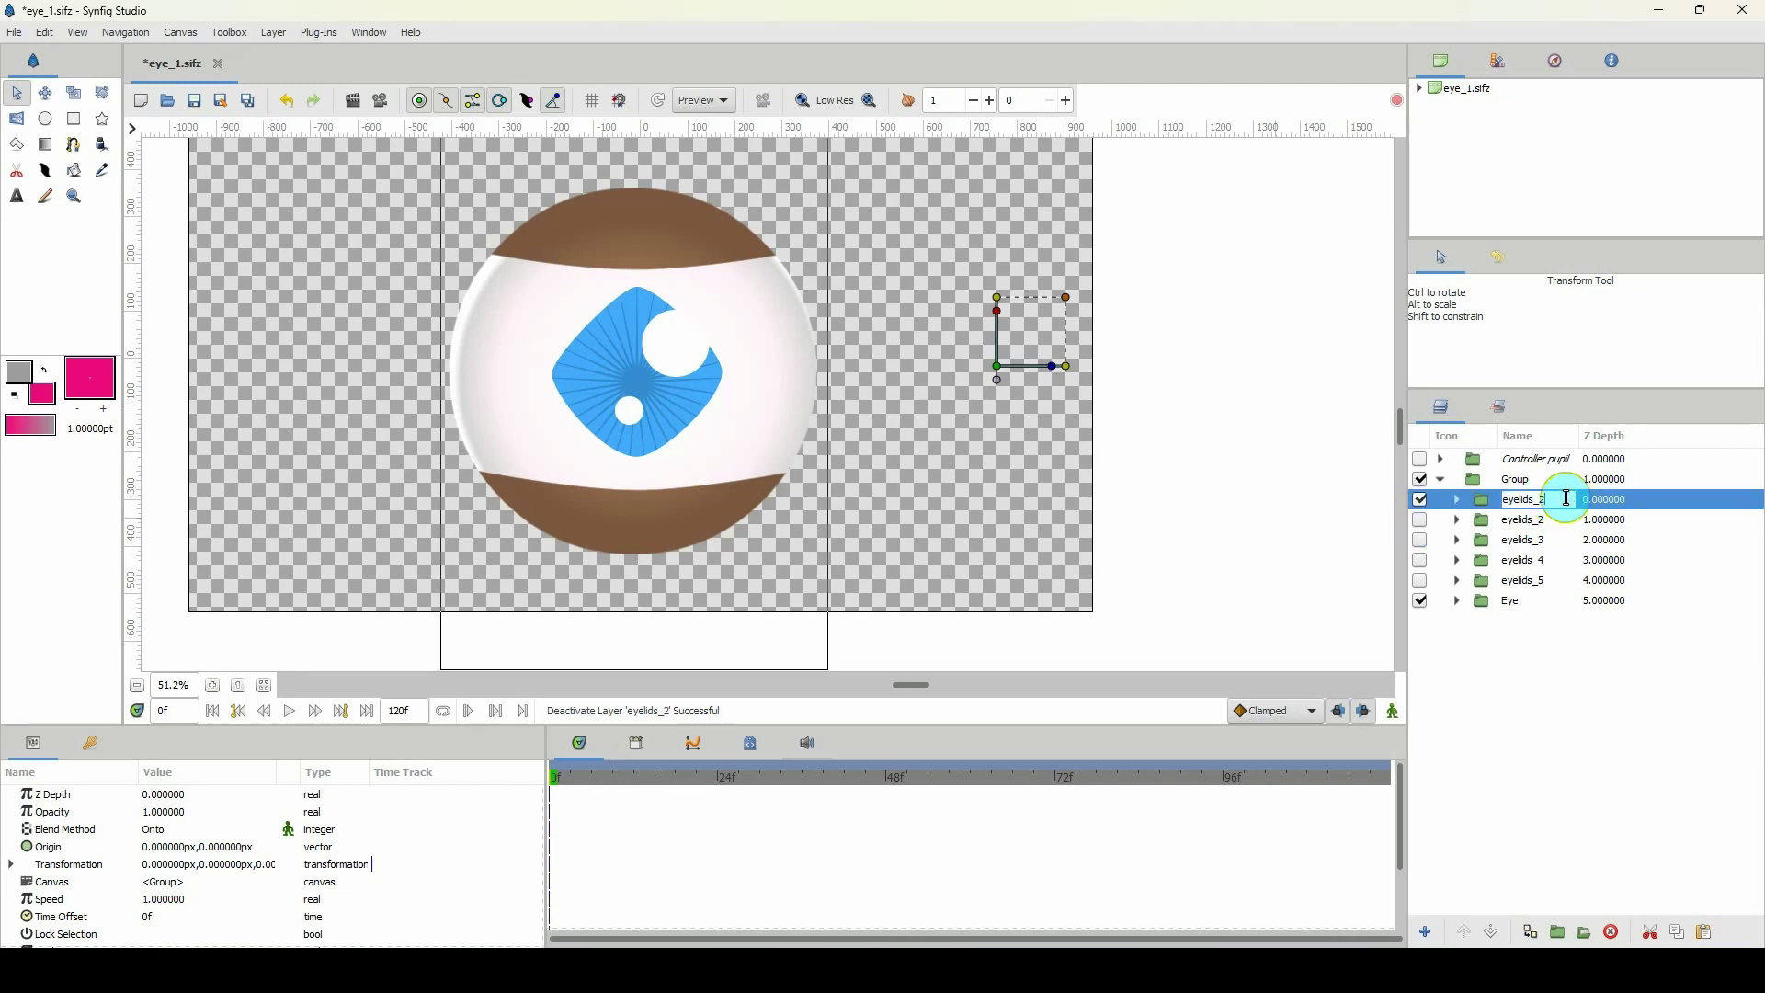
pyautogui.write('1')
pyautogui.press('Return')
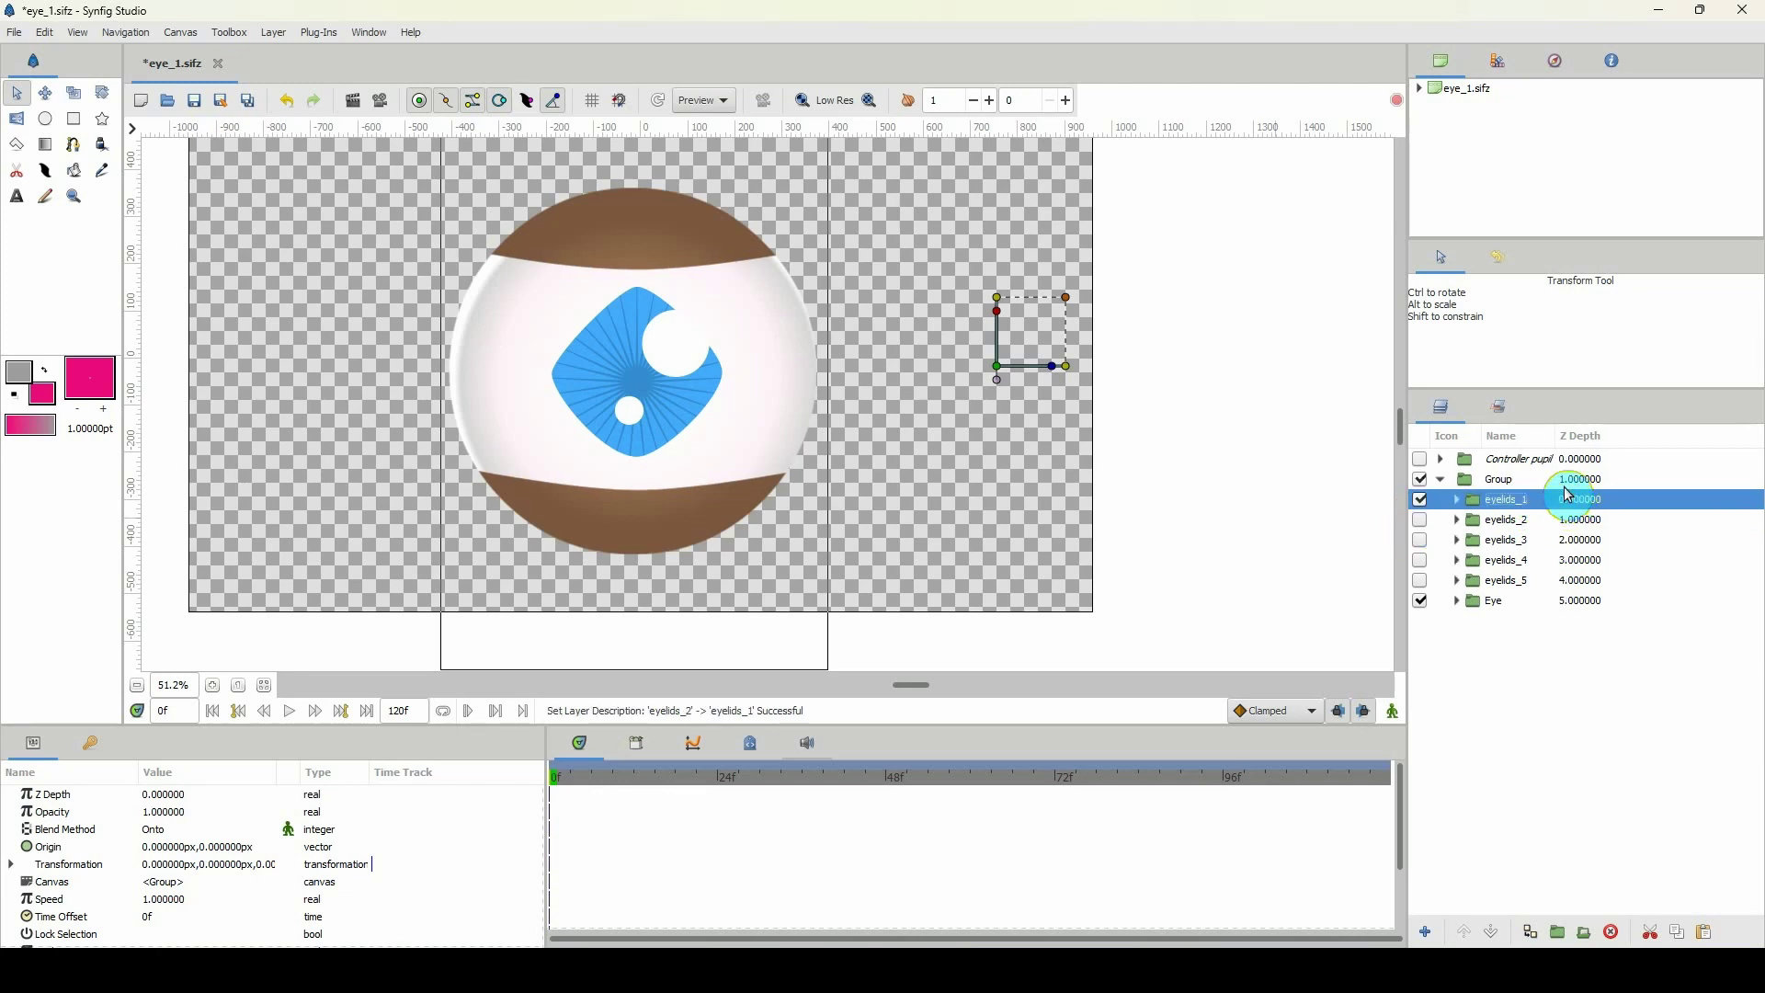
# Step: Hide both Circle242 Region layers in eyelids_1 to make the fully open stage
pyautogui.click(1458, 499)
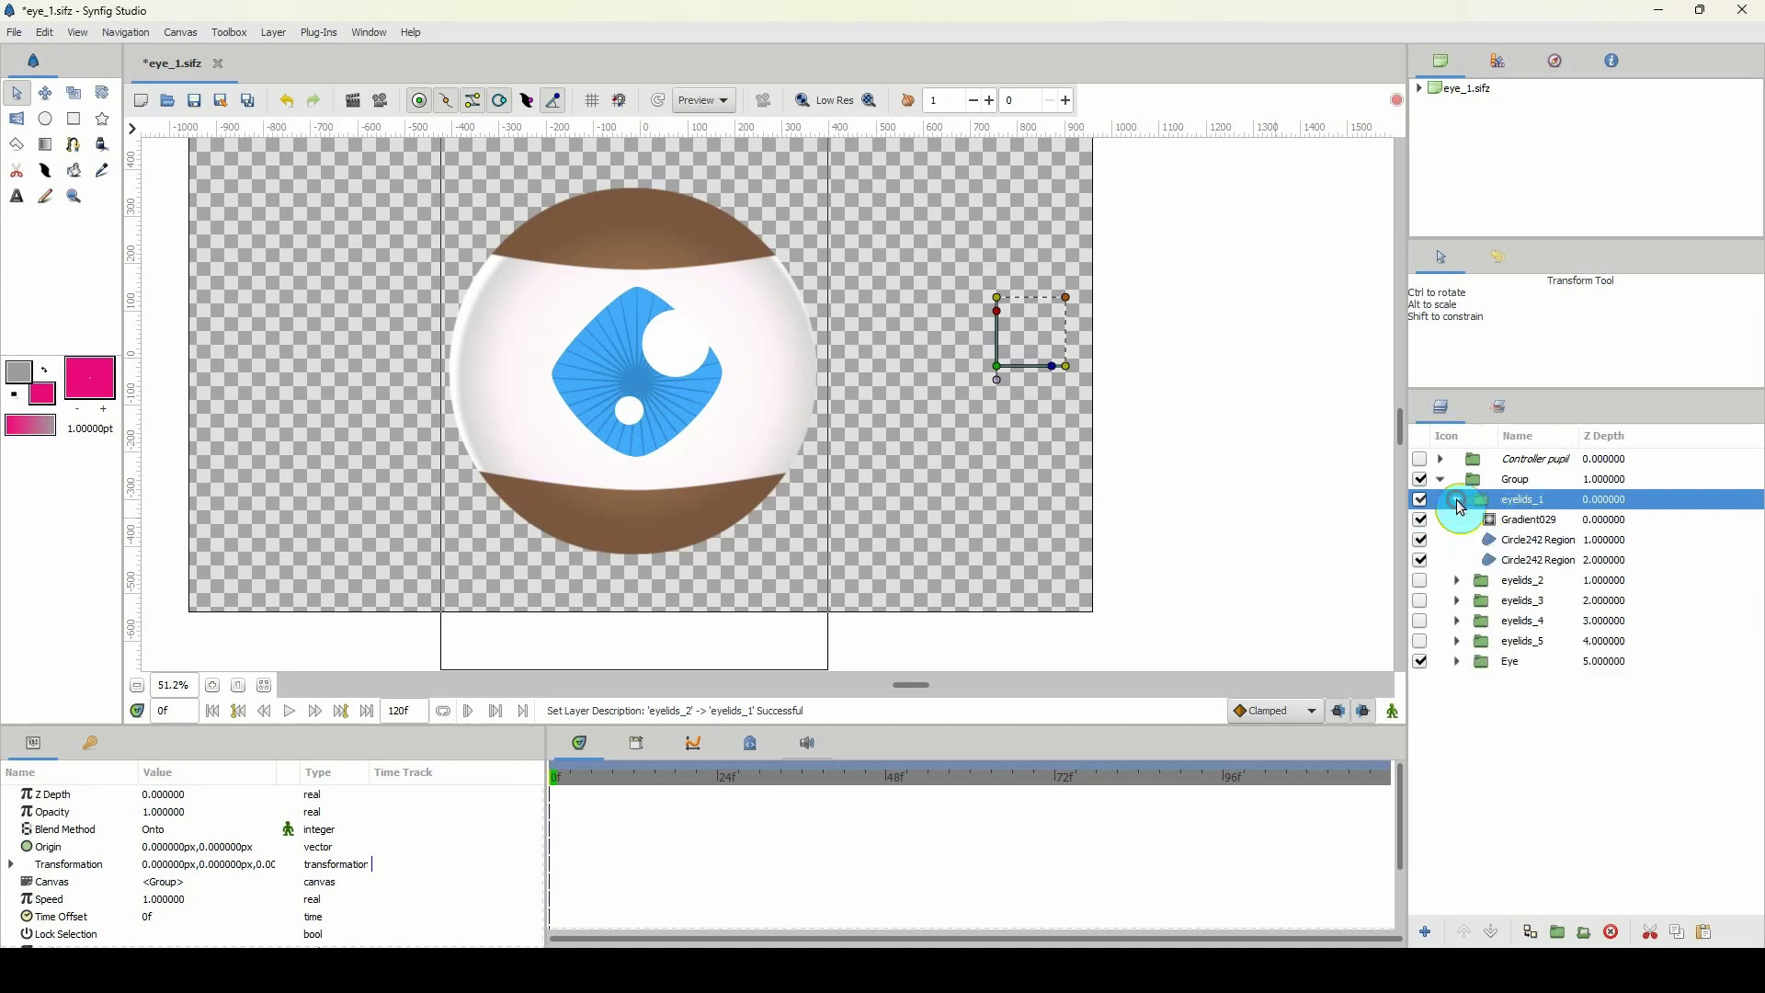
pyautogui.click(1508, 541)
pyautogui.click(1422, 541)
pyautogui.click(1421, 560)
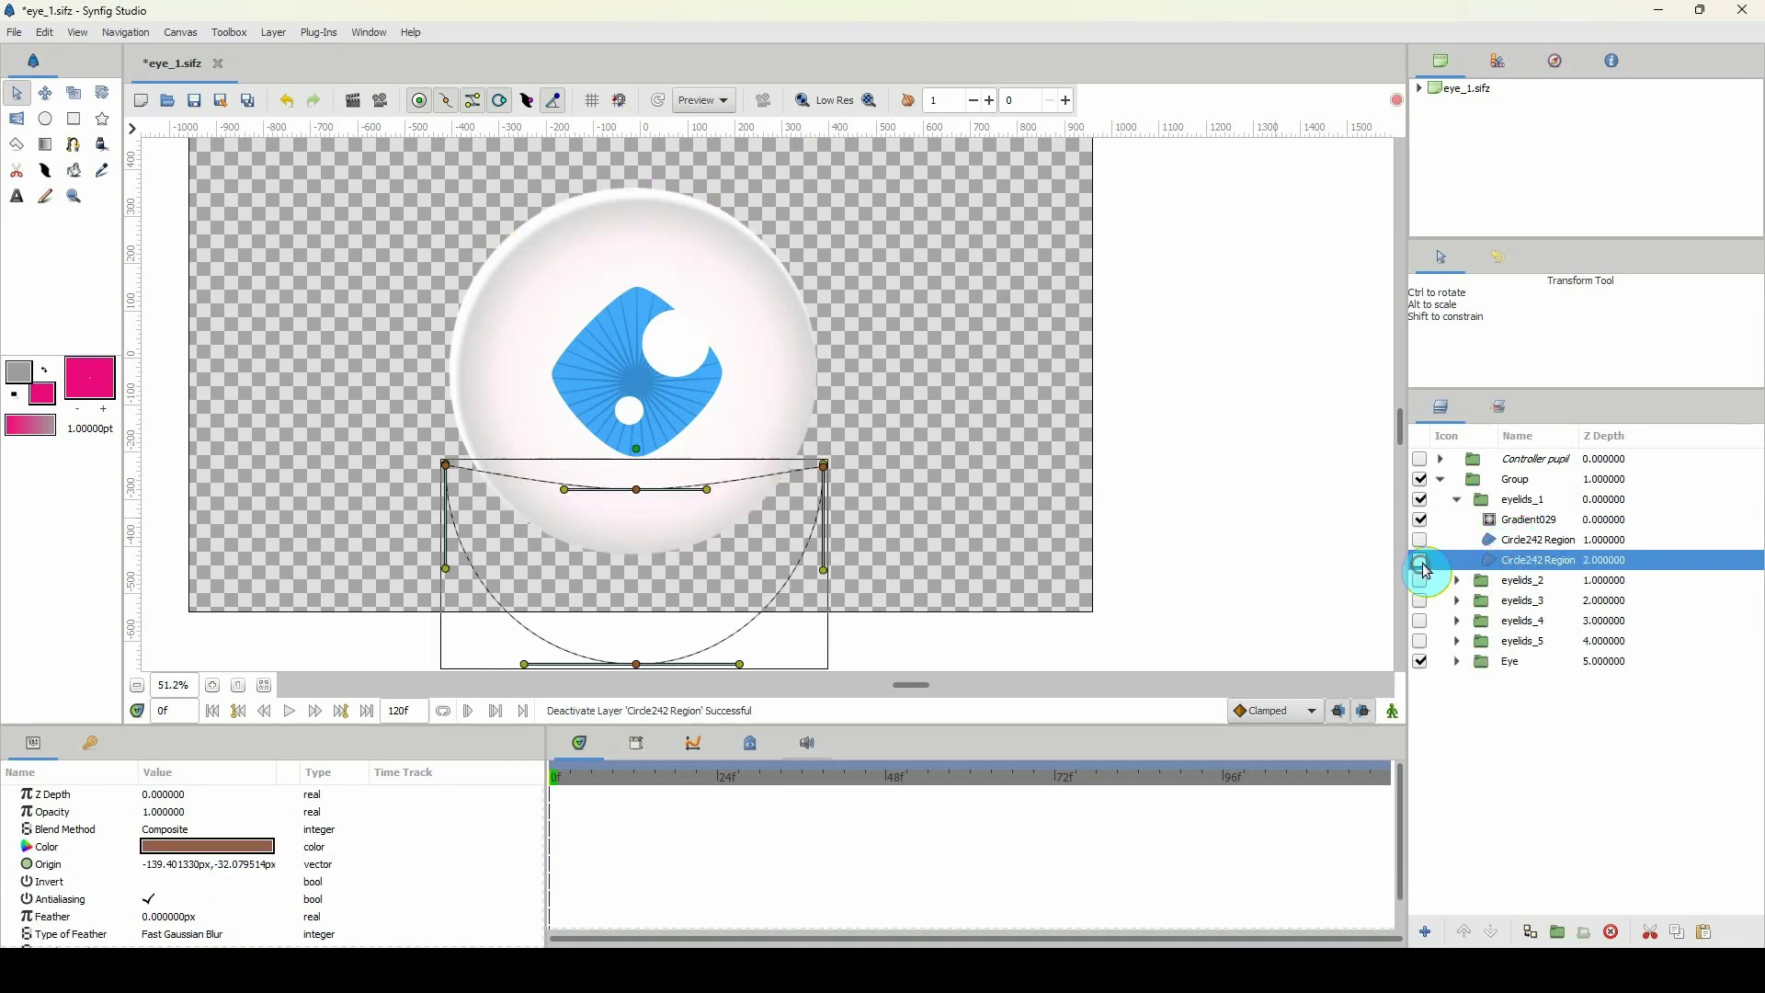
# Step: Group the layers eyelids_1 through eyelids_5 together and name the new group EYELIDS
pyautogui.click(1458, 500)
pyautogui.click(1517, 500)
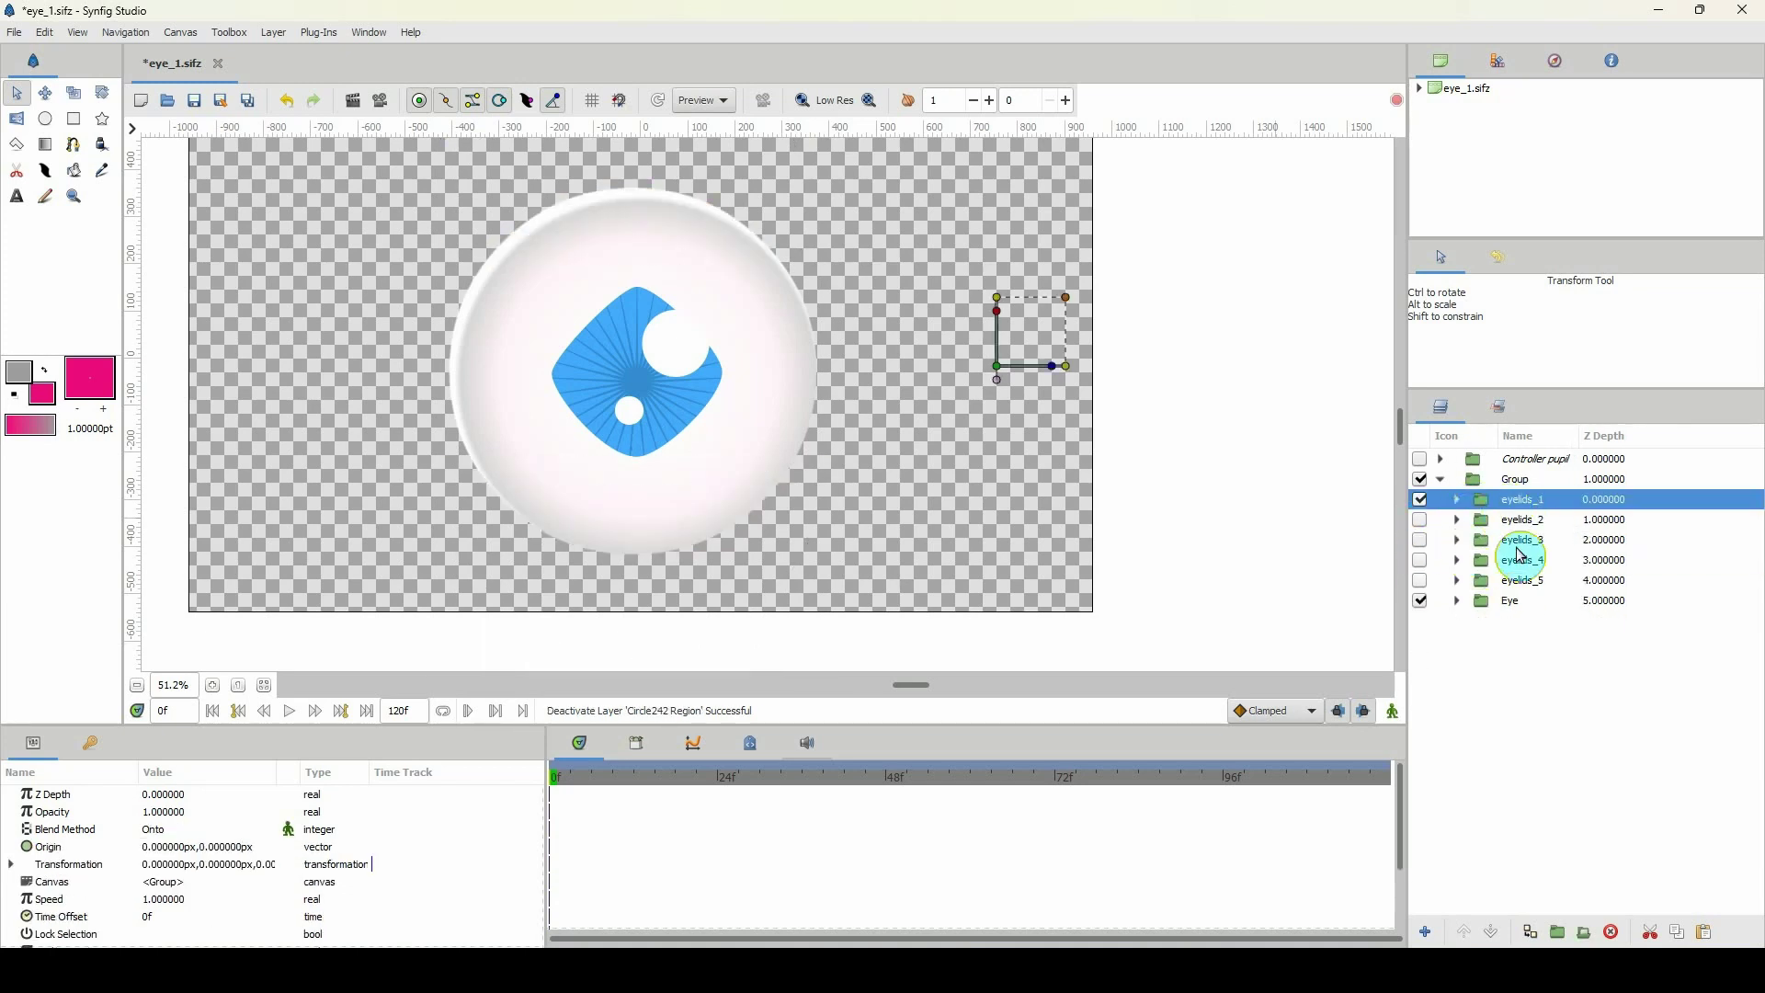
pyautogui.keyDown('shift'); pyautogui.click(1520, 581); pyautogui.keyUp('shift')
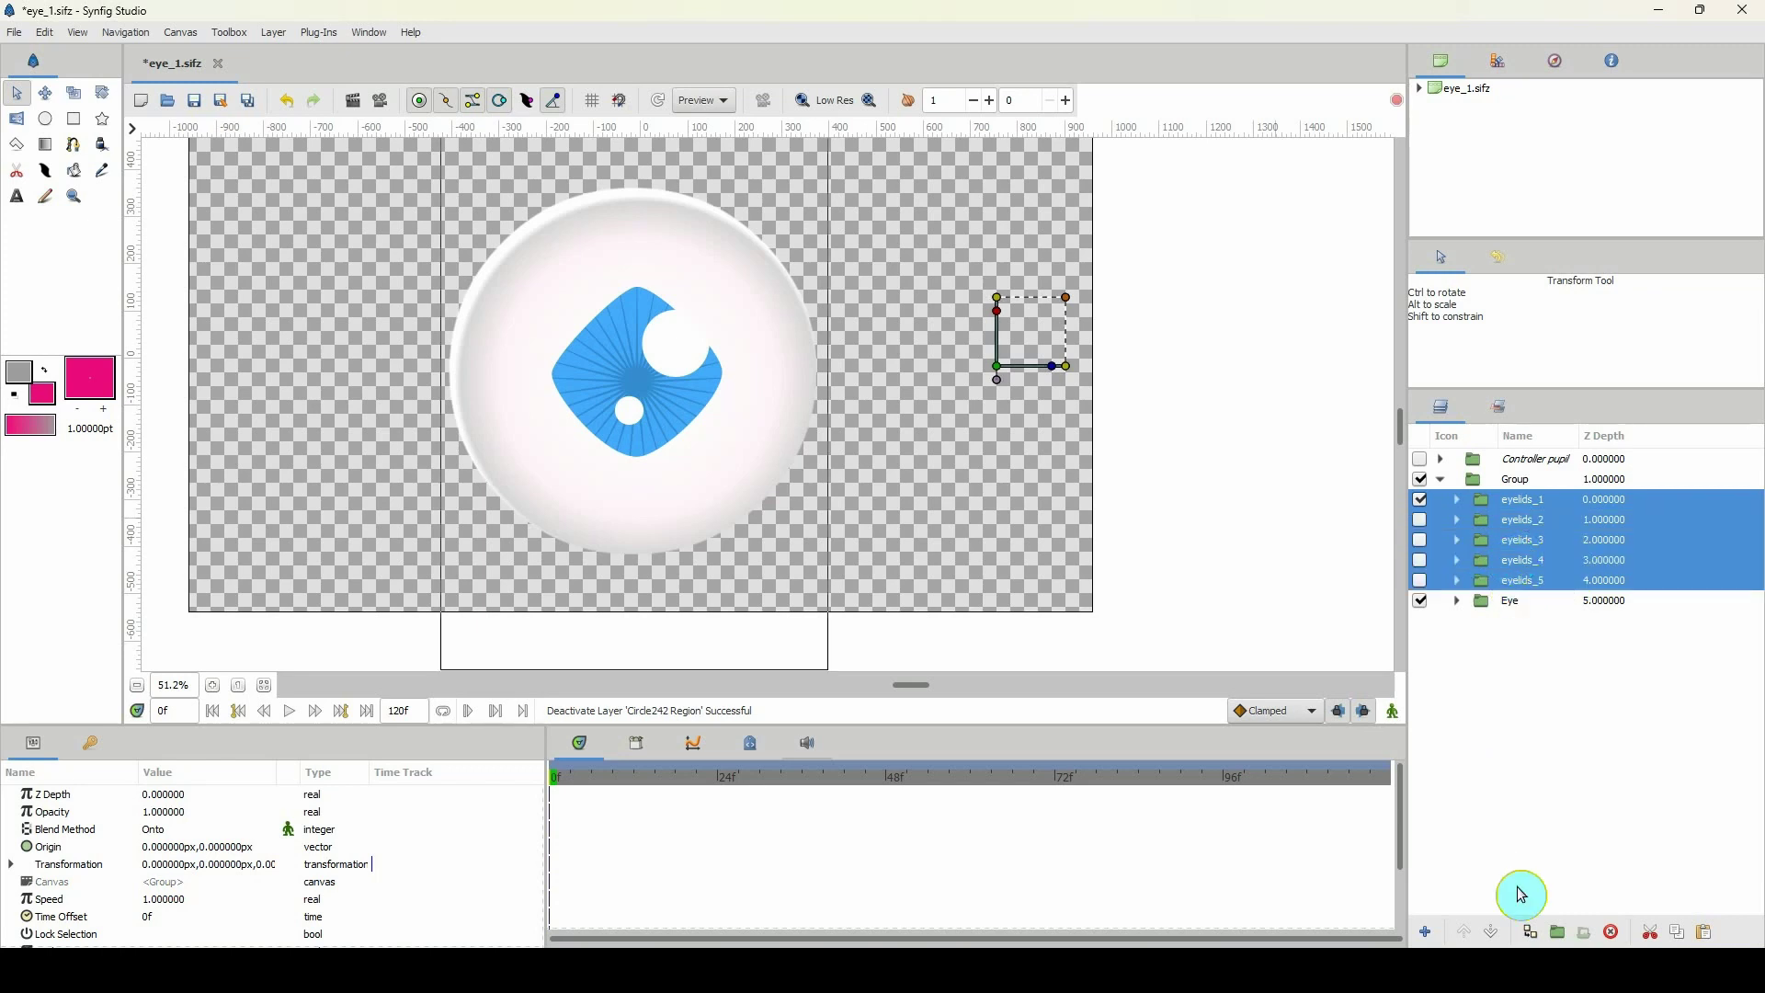
pyautogui.click(1559, 936)
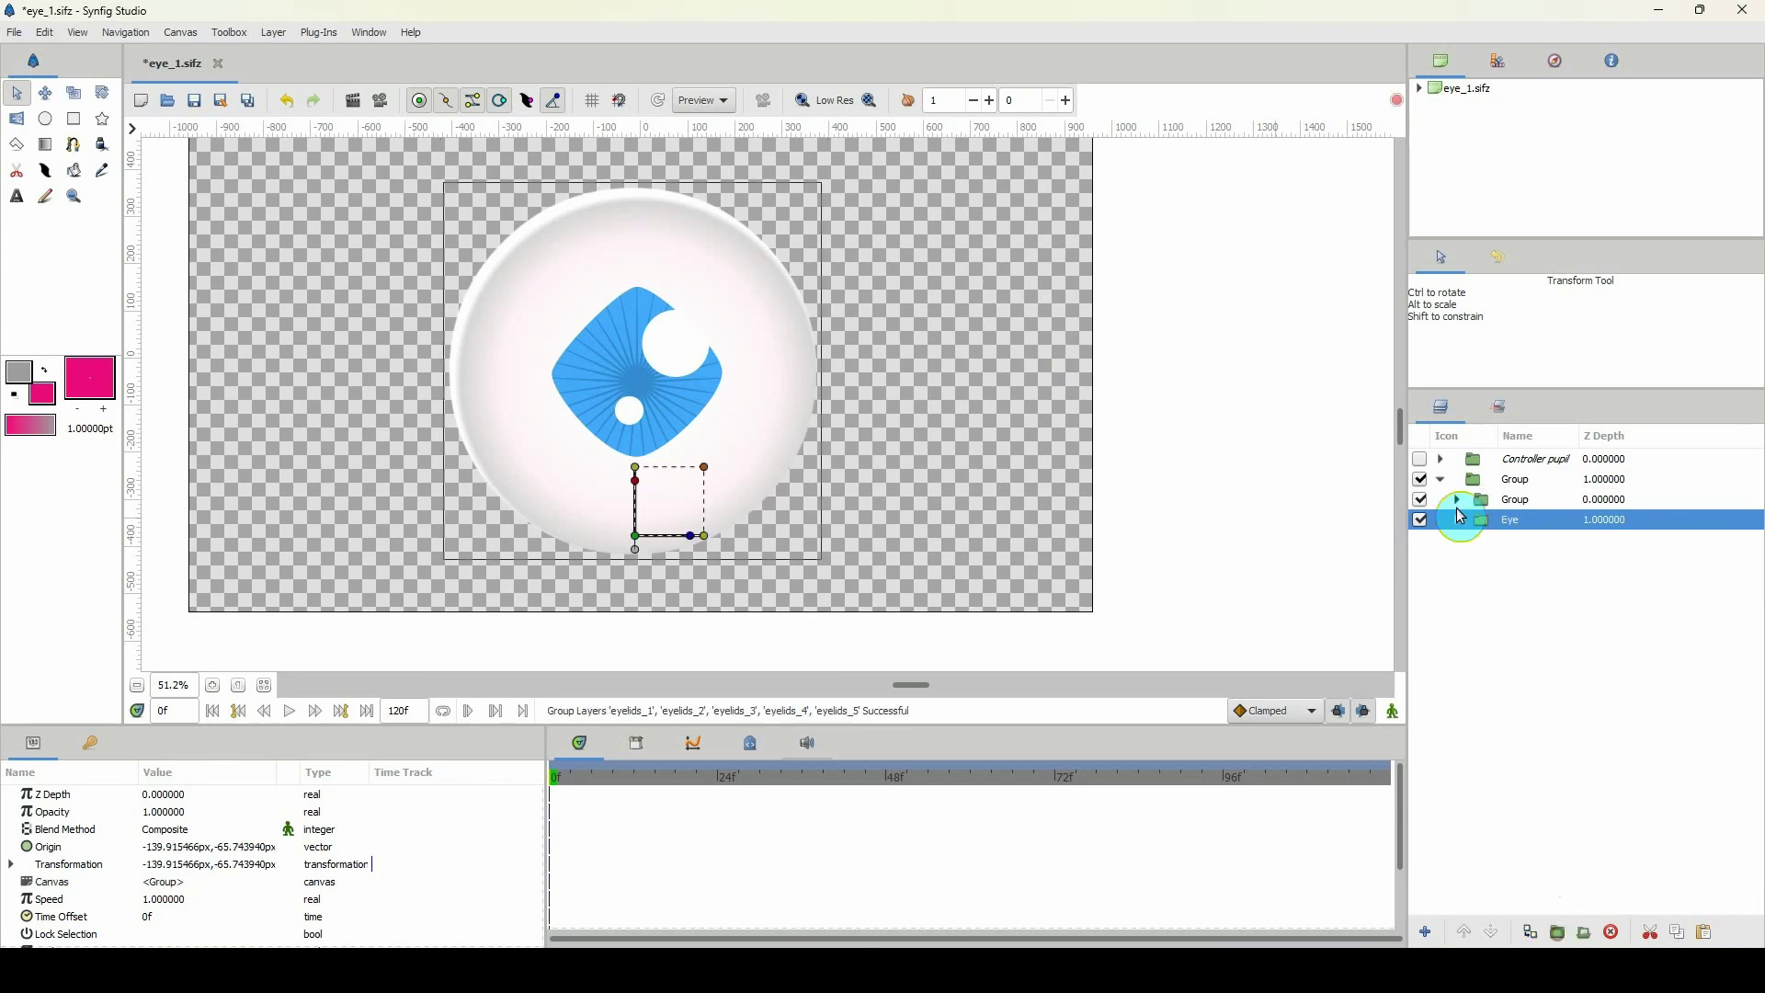
pyautogui.click(1520, 509)
pyautogui.write('EYE')
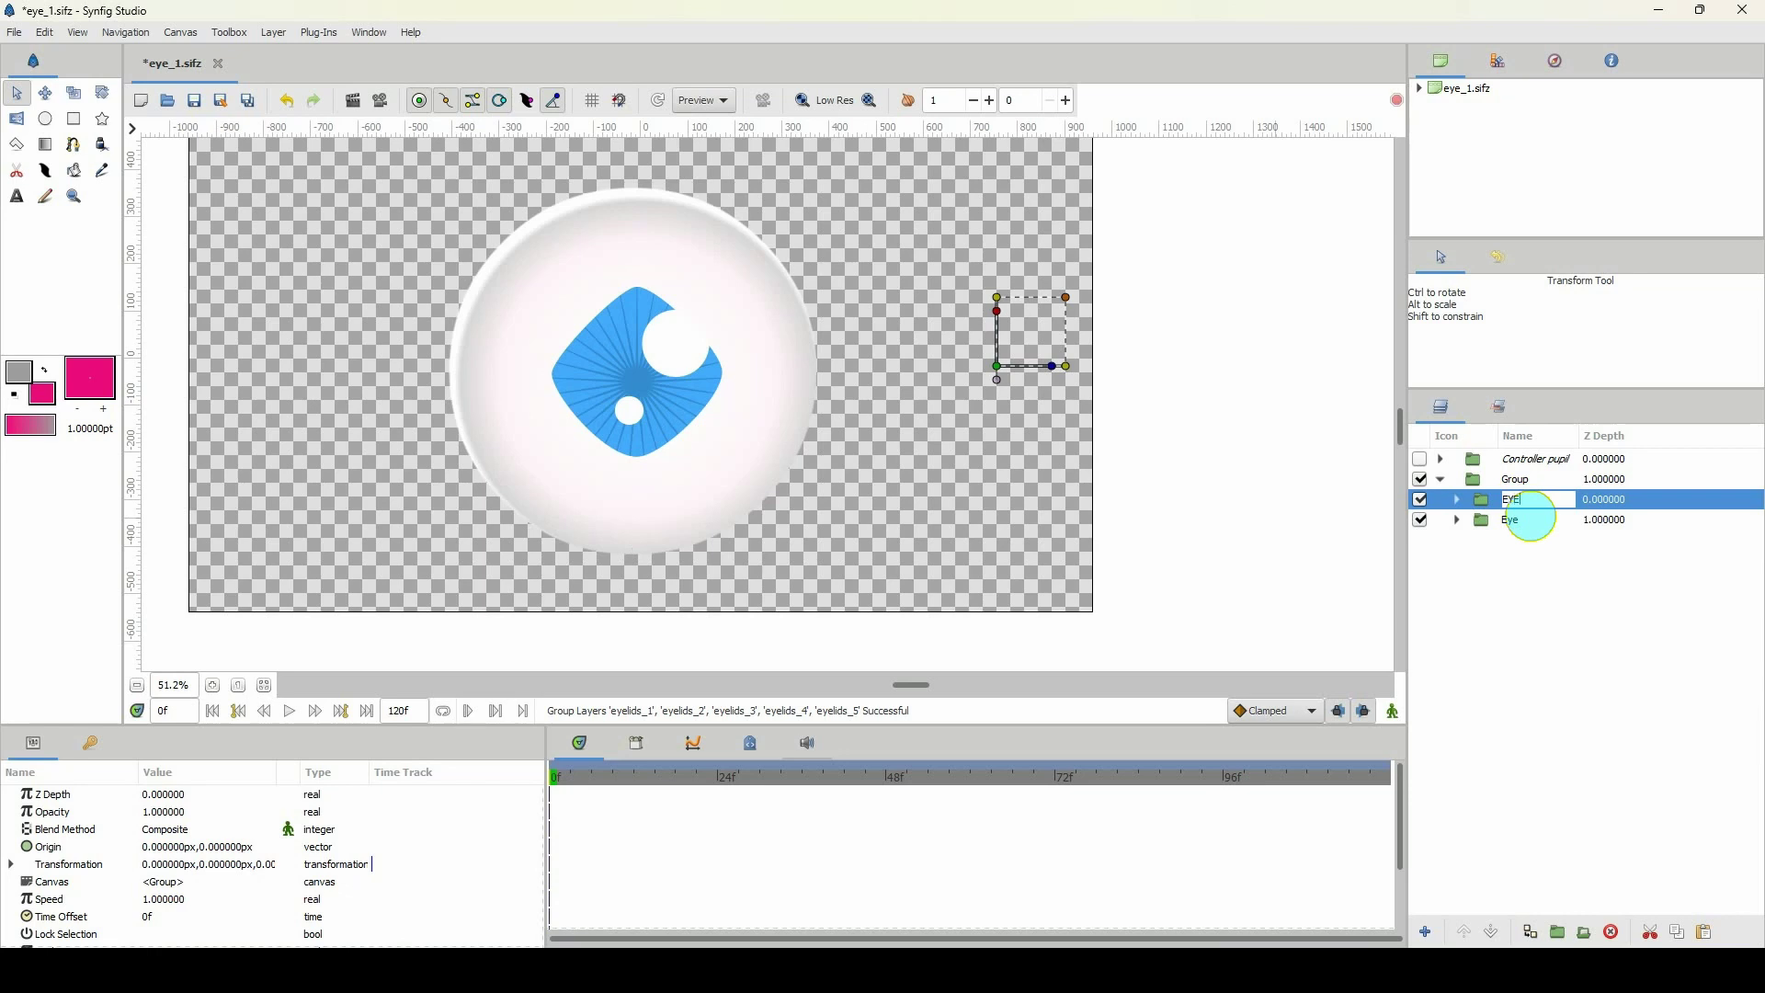
pyautogui.write('LIDS')
pyautogui.press('Return')
# Step: Make the eyelids_2, eyelids_3, eyelids_4 and eyelids_5 groups inside EYELIDS visible
pyautogui.click(1457, 499)
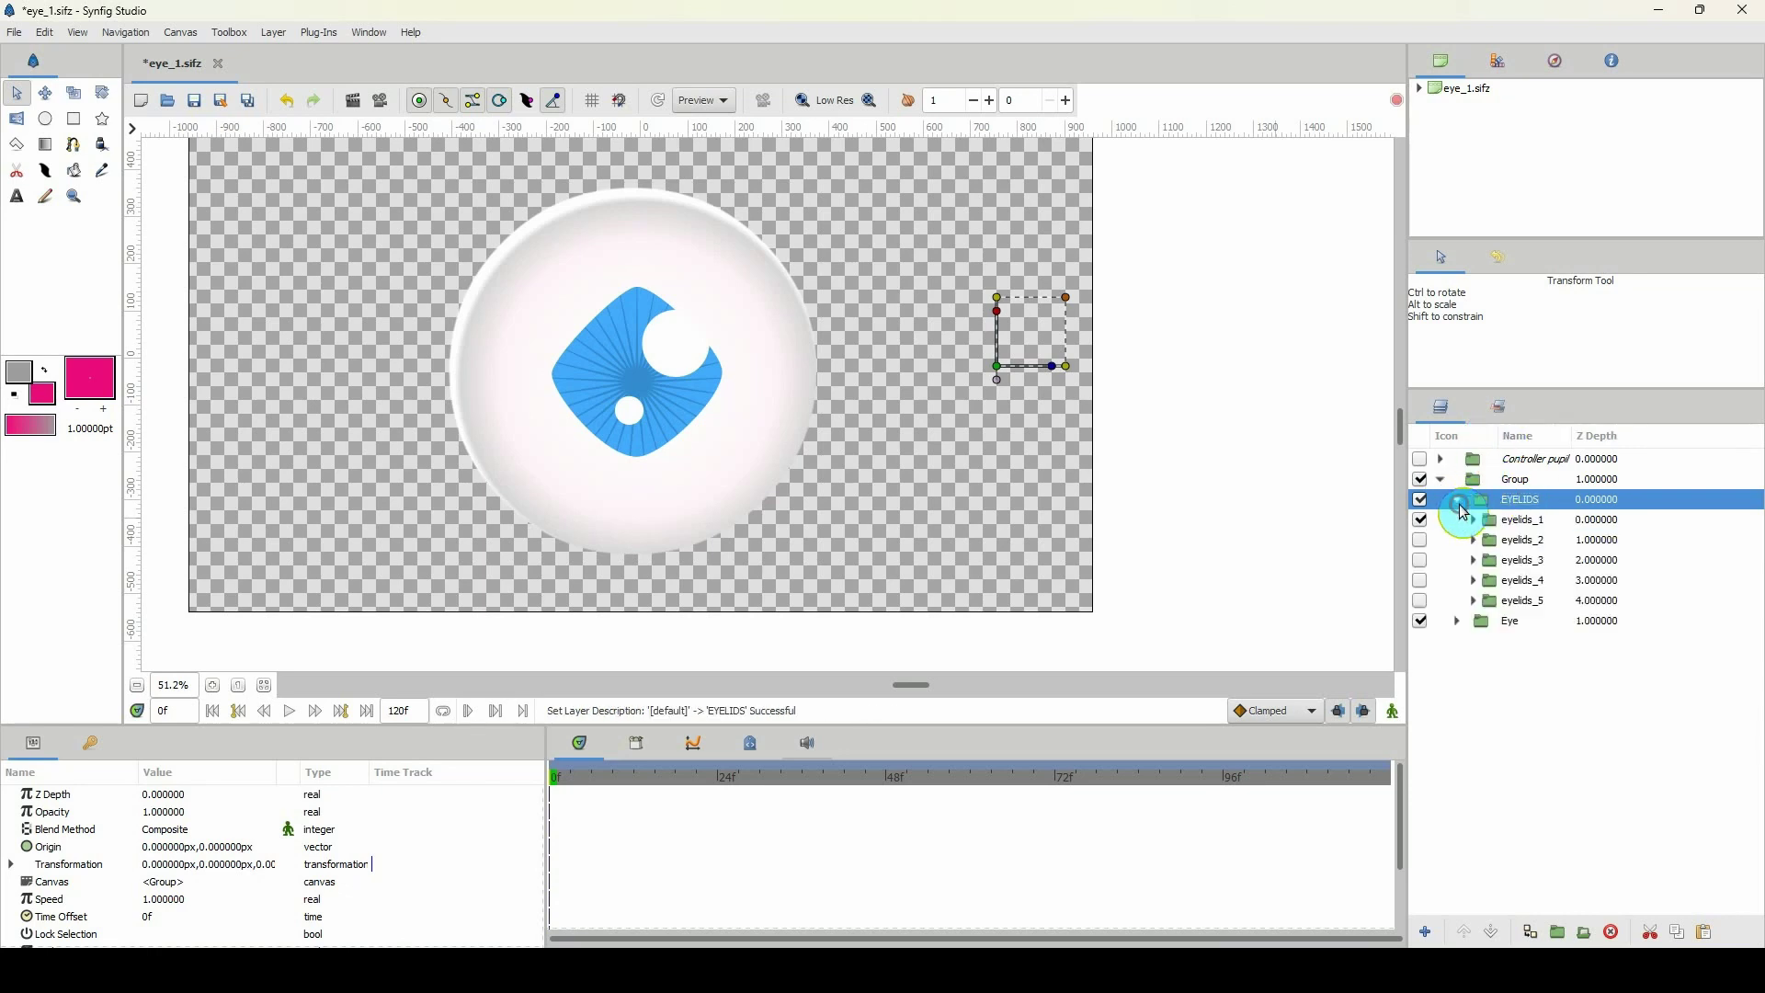
pyautogui.click(1421, 539)
pyautogui.click(1420, 560)
pyautogui.click(1421, 580)
pyautogui.click(1420, 600)
pyautogui.click(1420, 601)
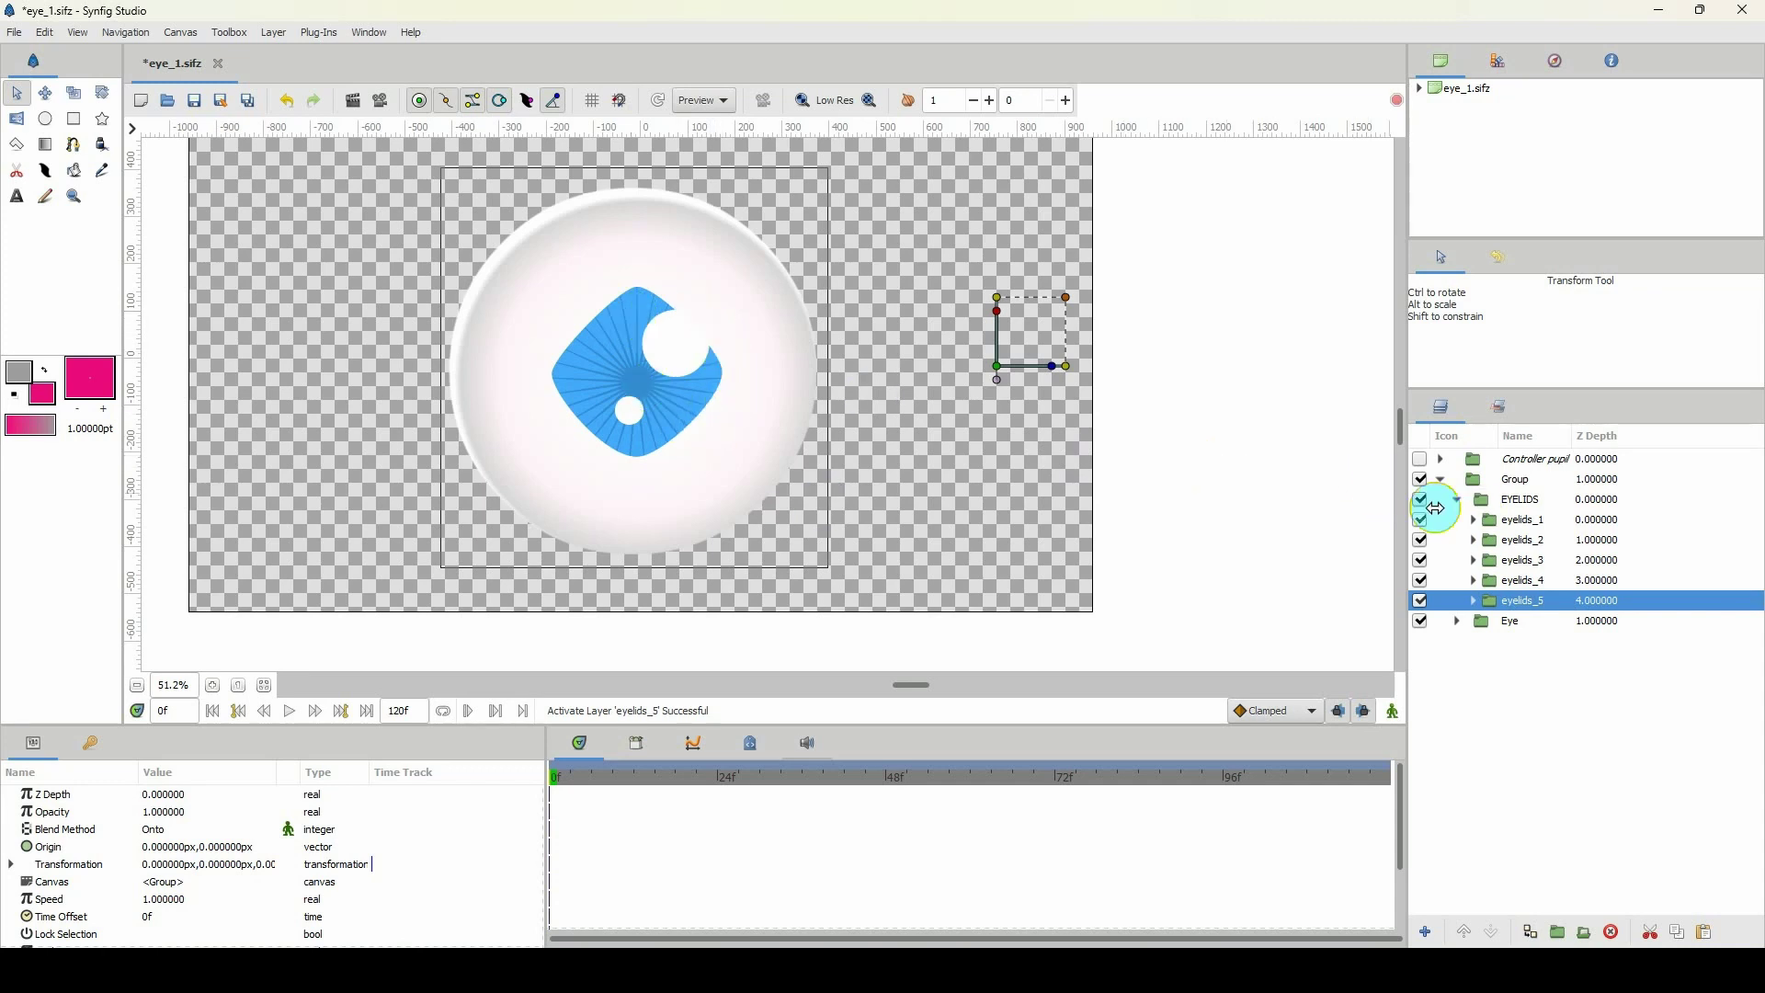
# Step: Set the blend method of the eyelids_1 group to Composite
pyautogui.click(1511, 523)
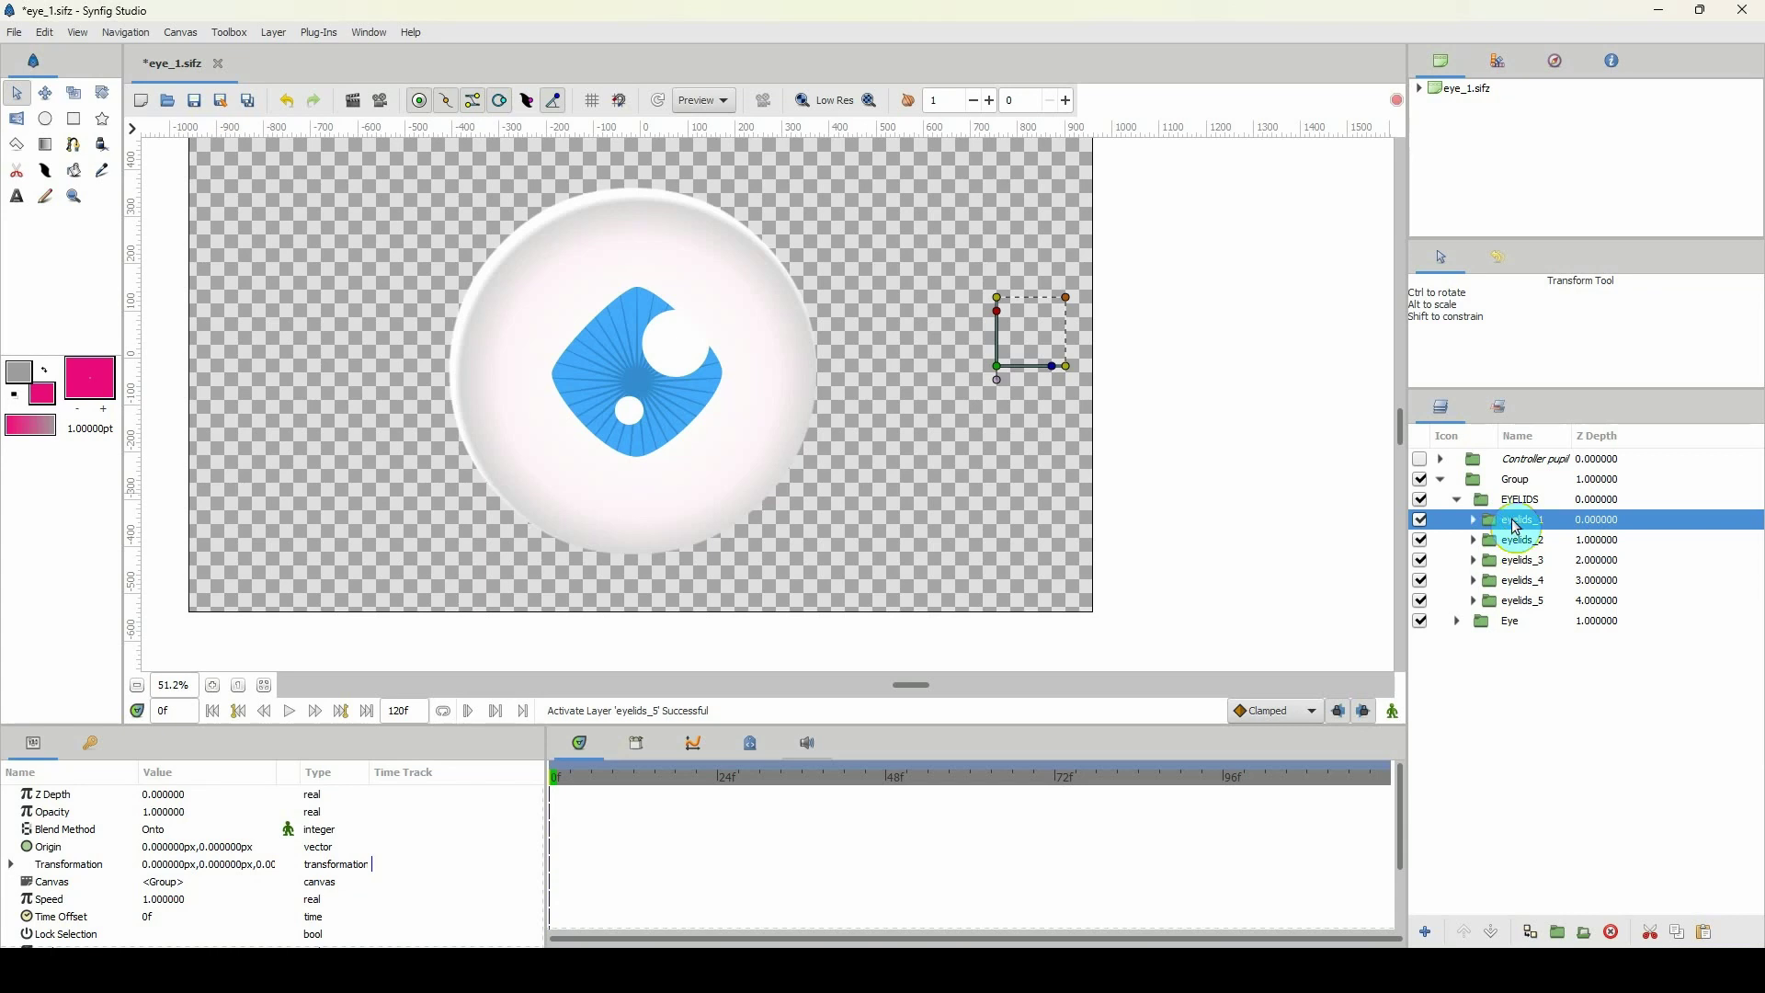
pyautogui.moveTo(236, 725); pyautogui.dragTo(252, 658)
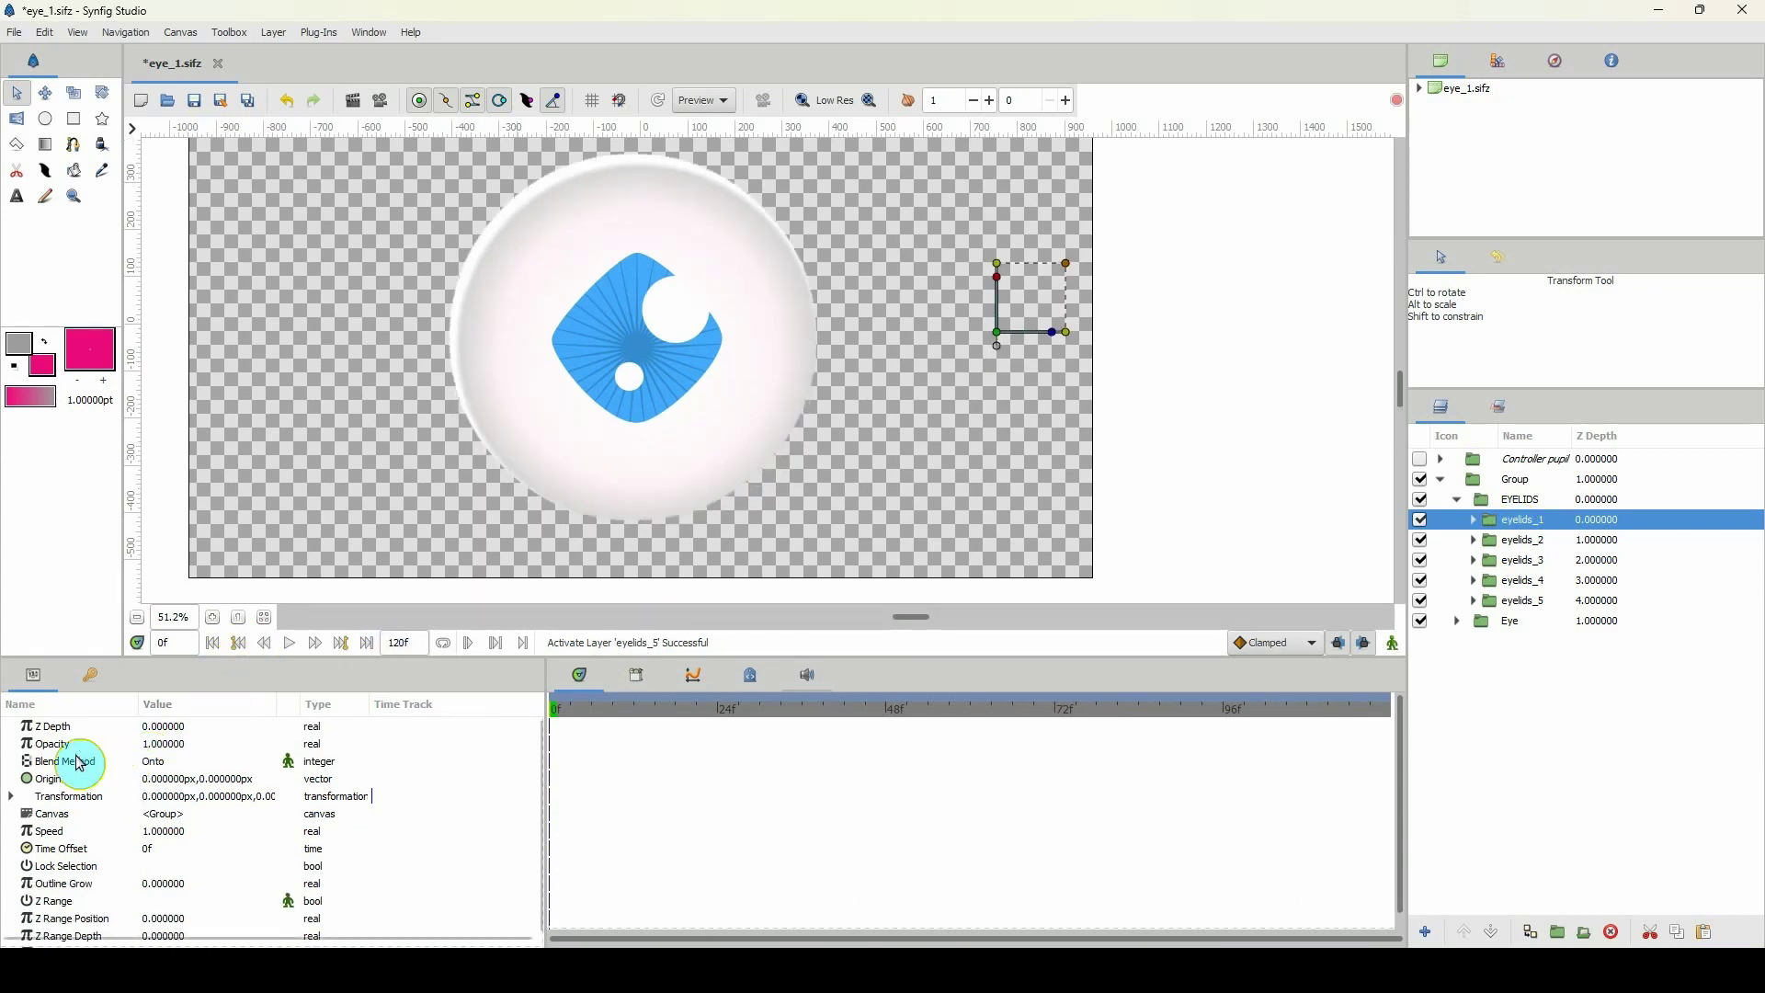
pyautogui.click(146, 765)
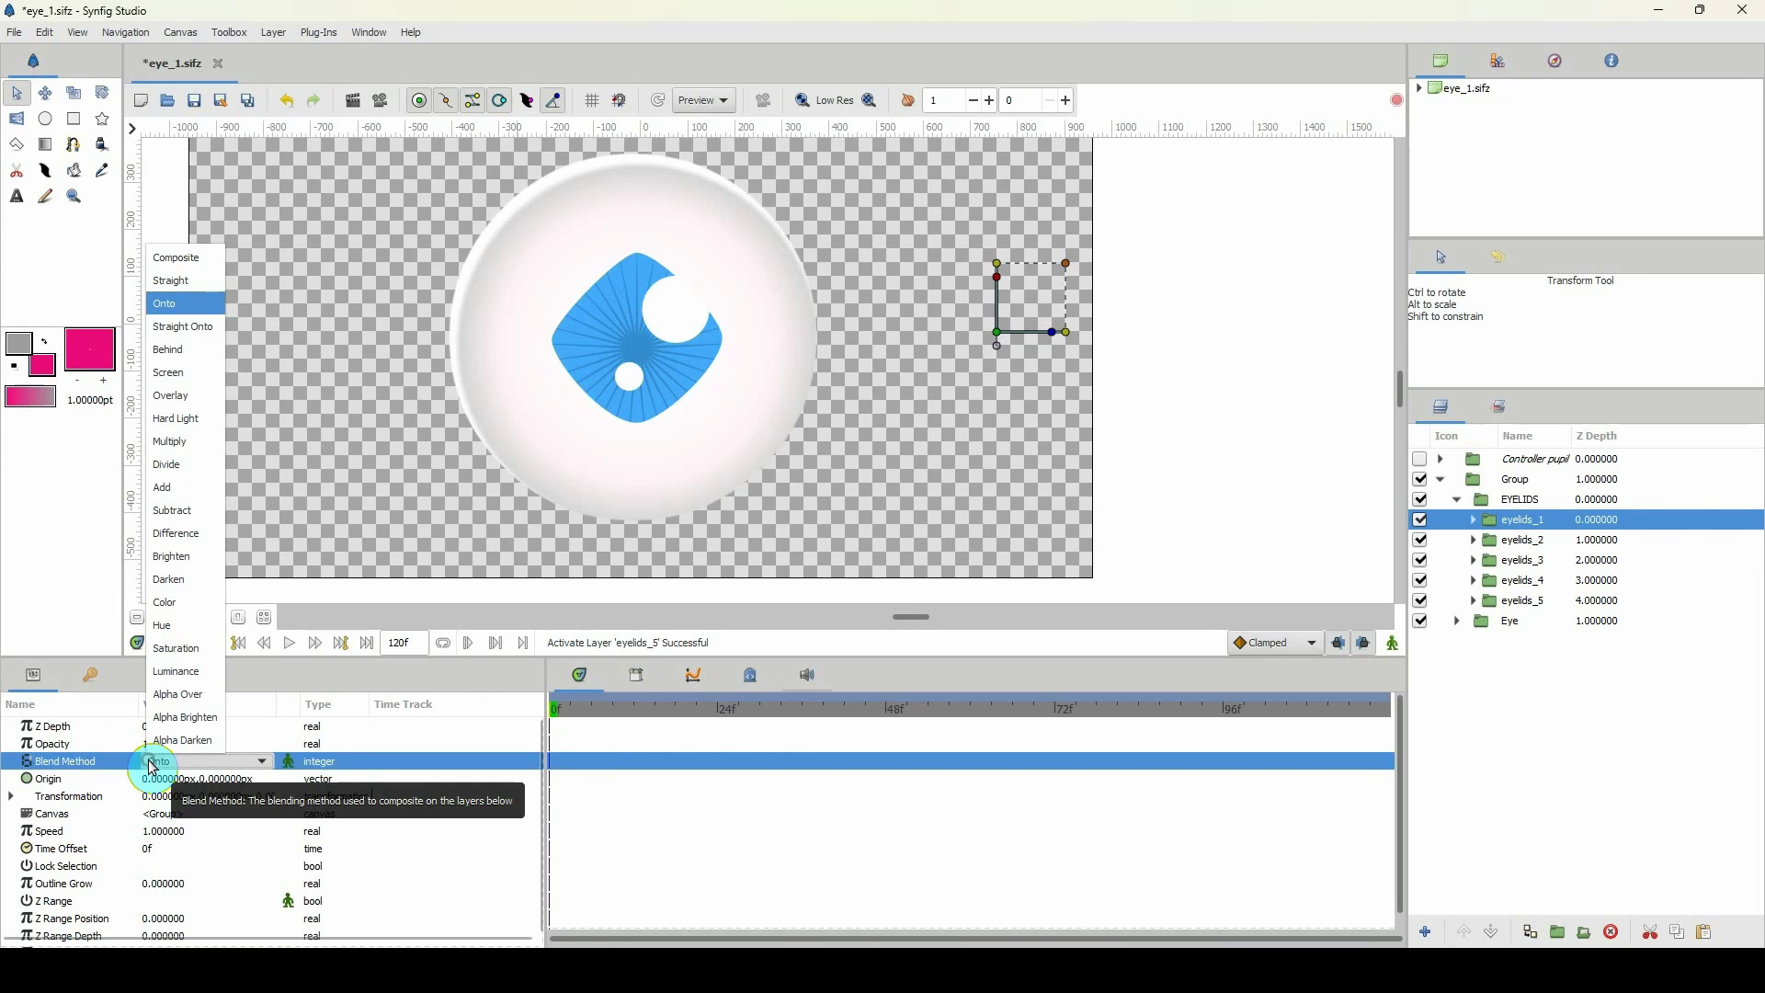
pyautogui.click(188, 262)
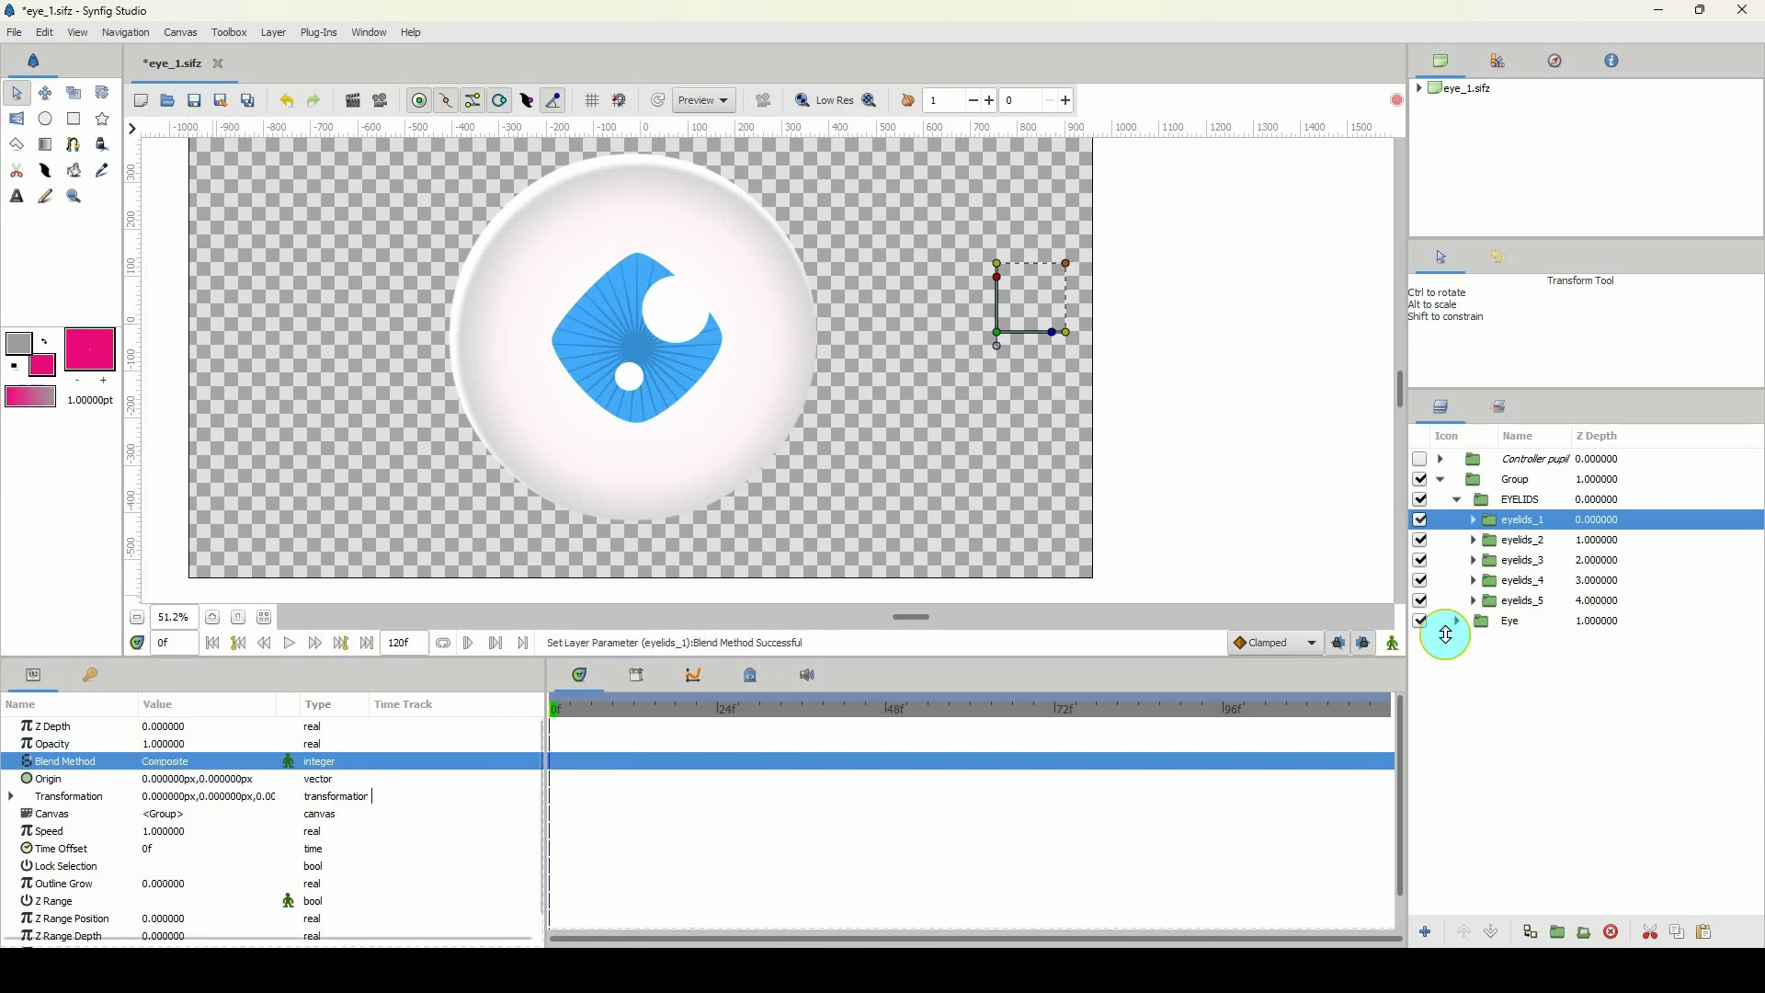
# Step: Set the blend method of all five groups, eyelids_1 through eyelids_5, to Composite together
pyautogui.click(1508, 502)
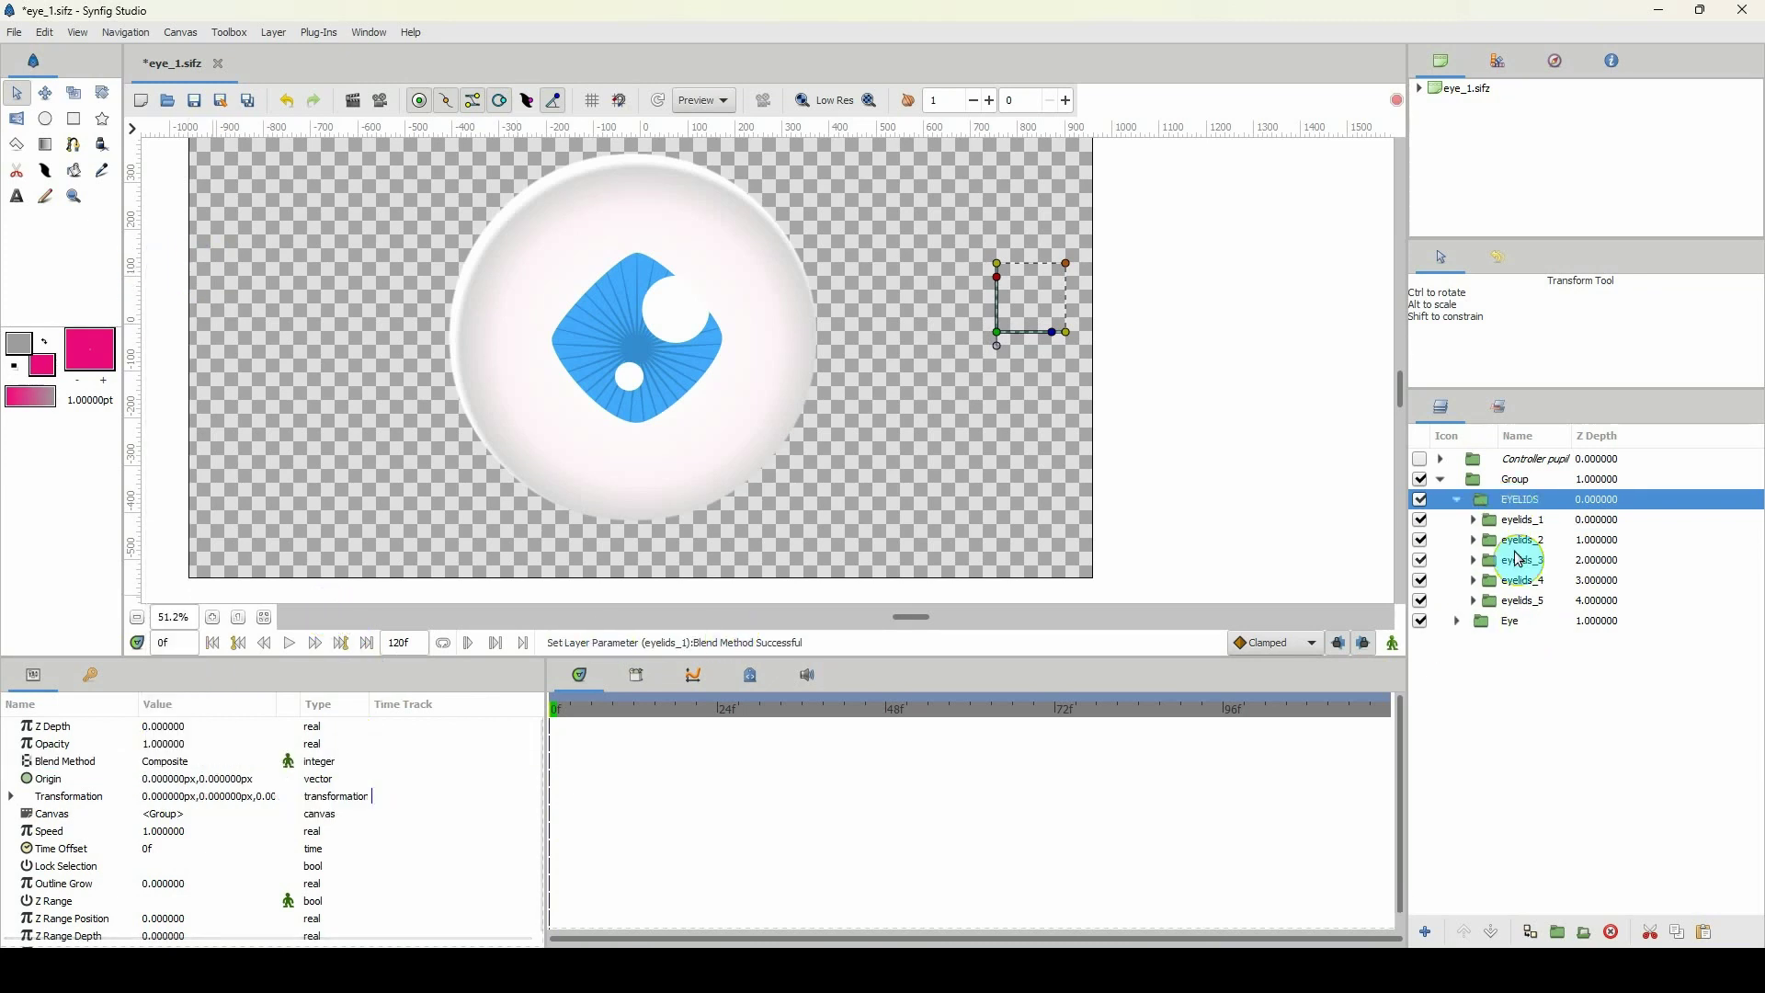
pyautogui.click(1522, 521)
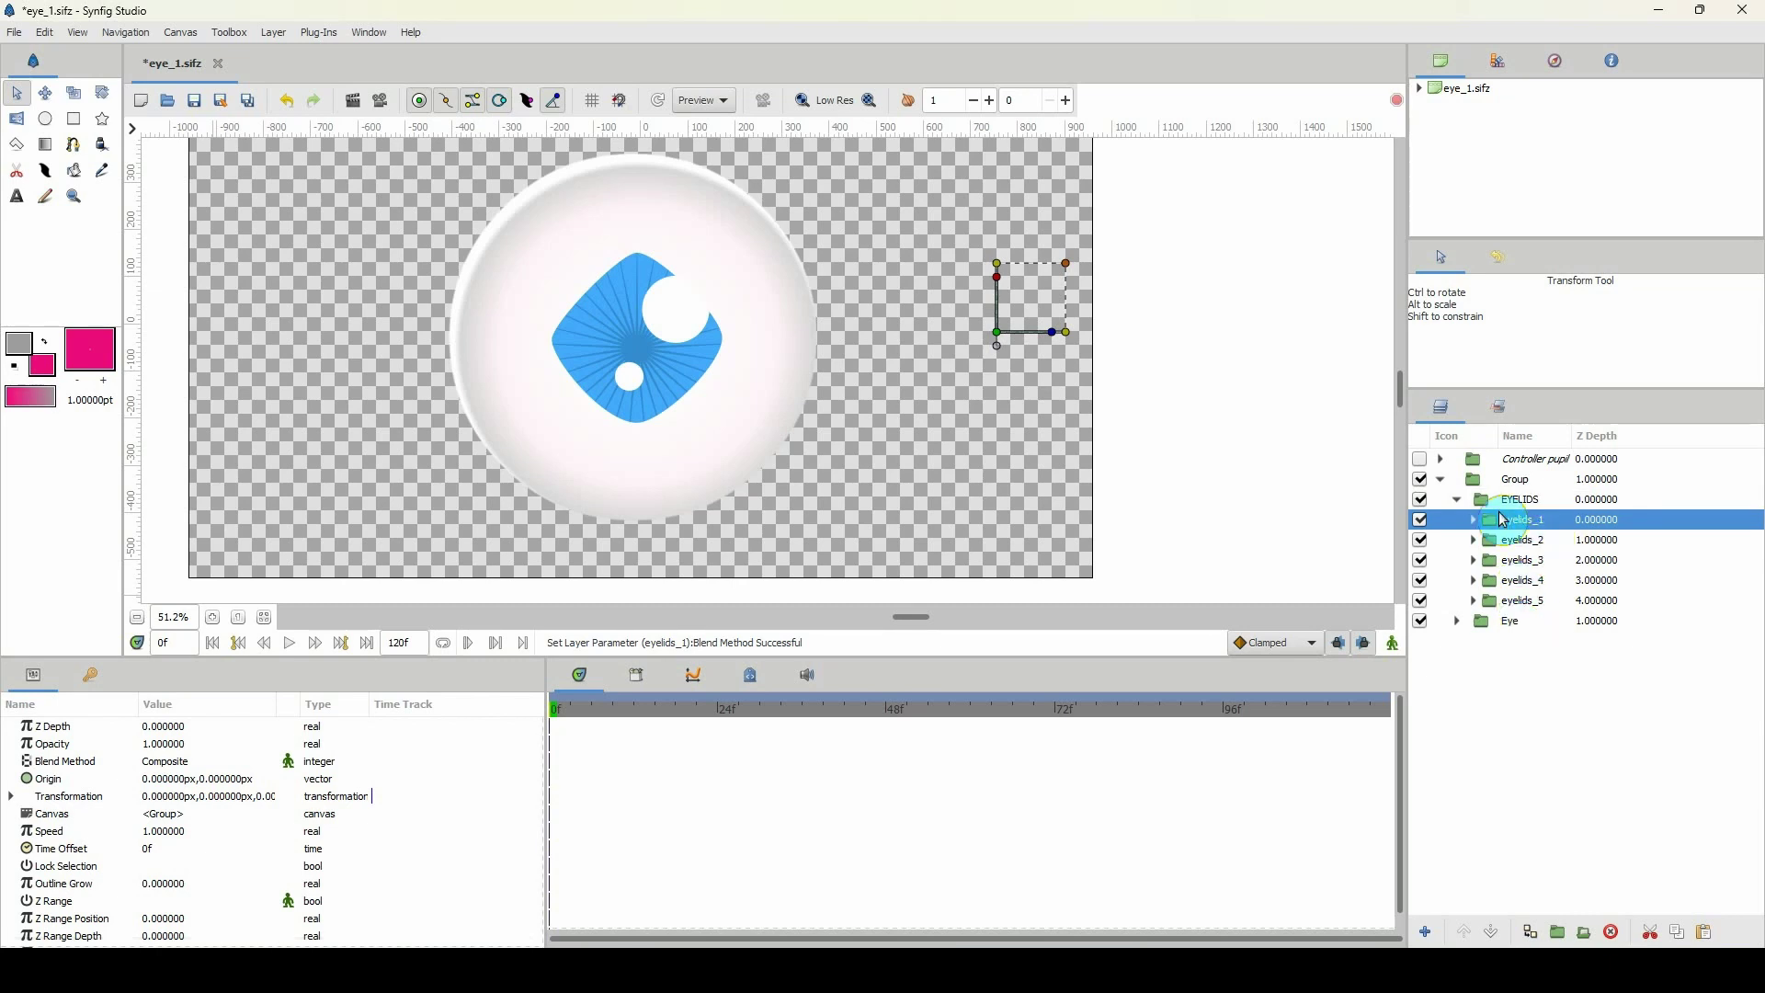
pyautogui.keyDown('shift'); pyautogui.click(1519, 602); pyautogui.keyUp('shift')
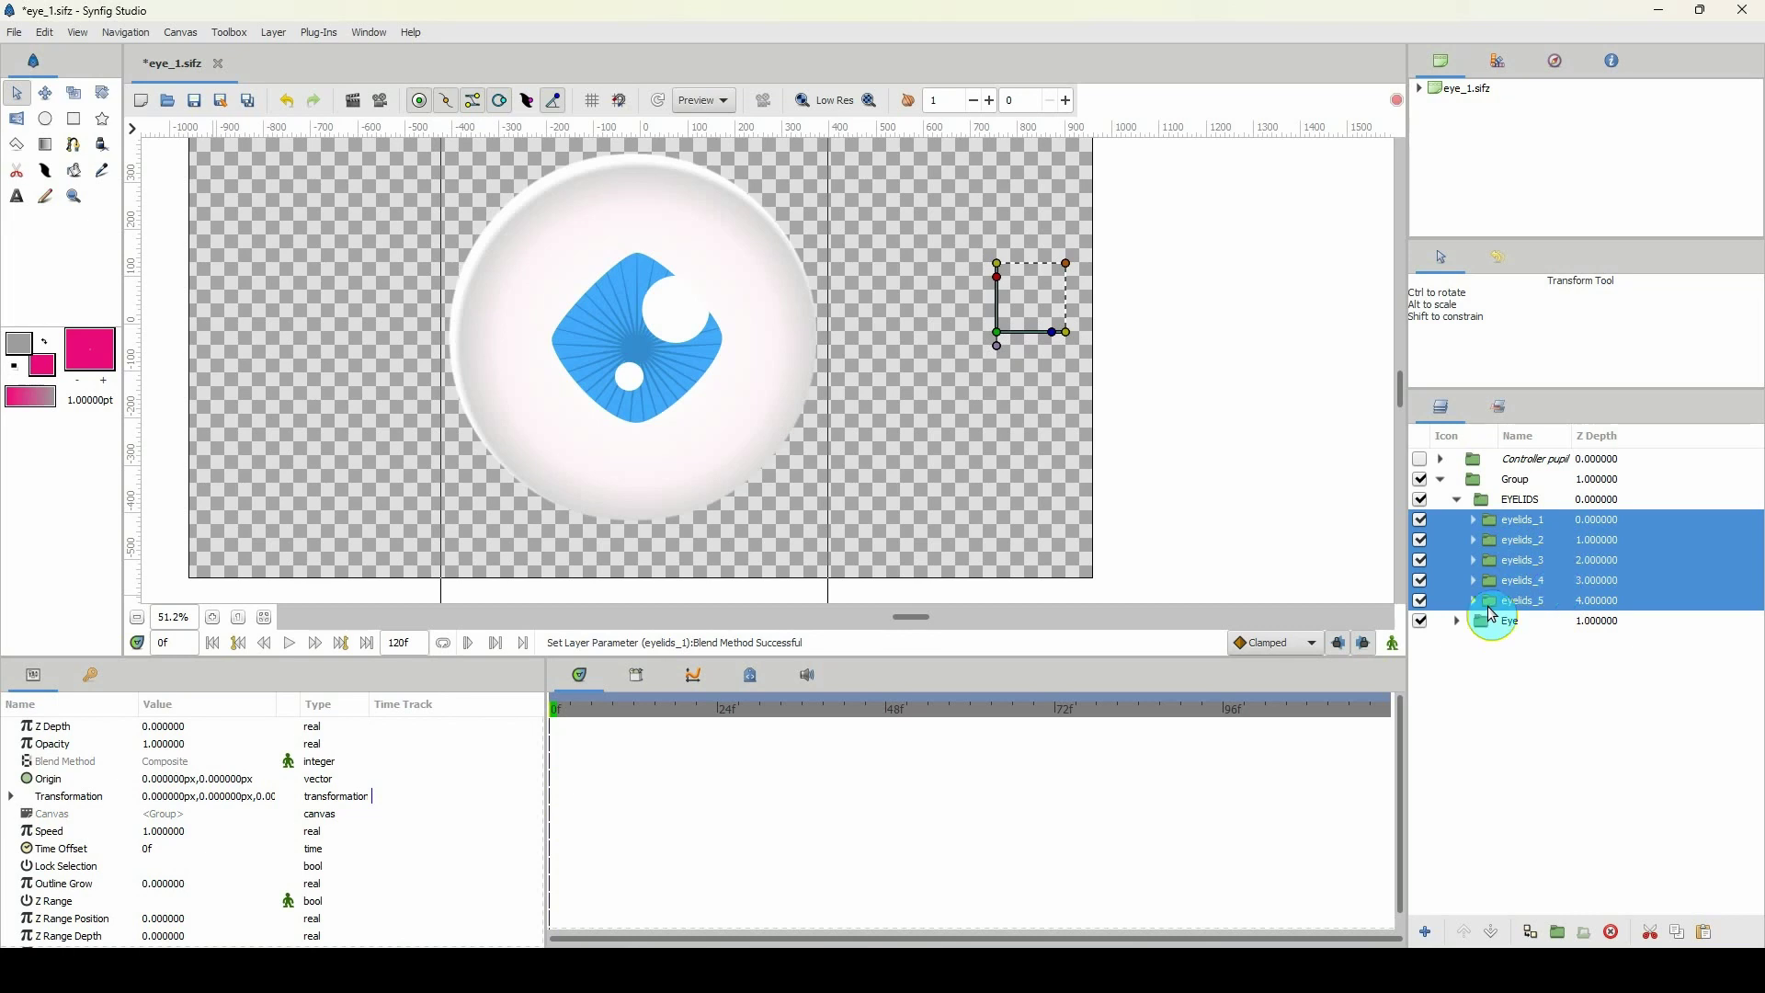
pyautogui.click(175, 766)
pyautogui.press('Up')
pyautogui.press('Up')
pyautogui.press('Up')
pyautogui.press('Up')
pyautogui.press('Up')
pyautogui.press('Up')
pyautogui.press('Up')
pyautogui.press('Up')
pyautogui.press('Up')
pyautogui.press('Up')
pyautogui.press('Up')
pyautogui.press('Up')
pyautogui.press('Up')
pyautogui.press('Up')
pyautogui.press('Up')
pyautogui.press('Up')
pyautogui.press('Up')
pyautogui.press('Up')
pyautogui.press('Up')
pyautogui.press('Up')
pyautogui.press('Return')
pyautogui.click(175, 766)
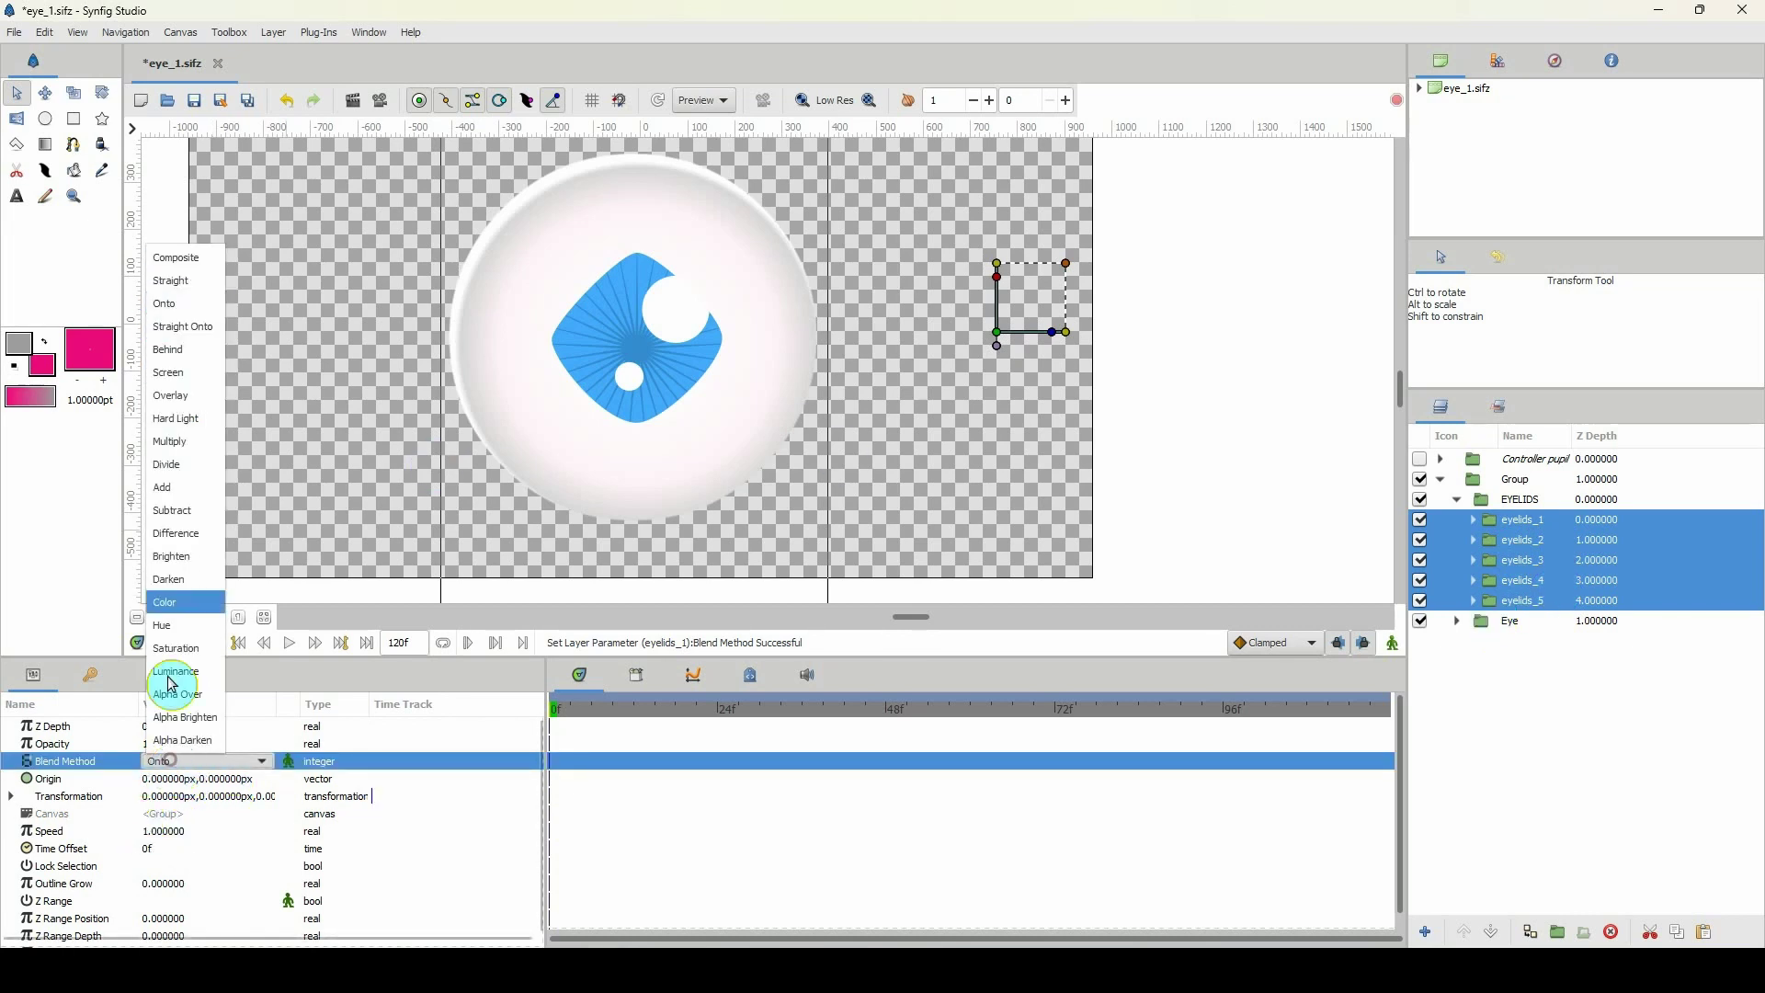
pyautogui.click(179, 258)
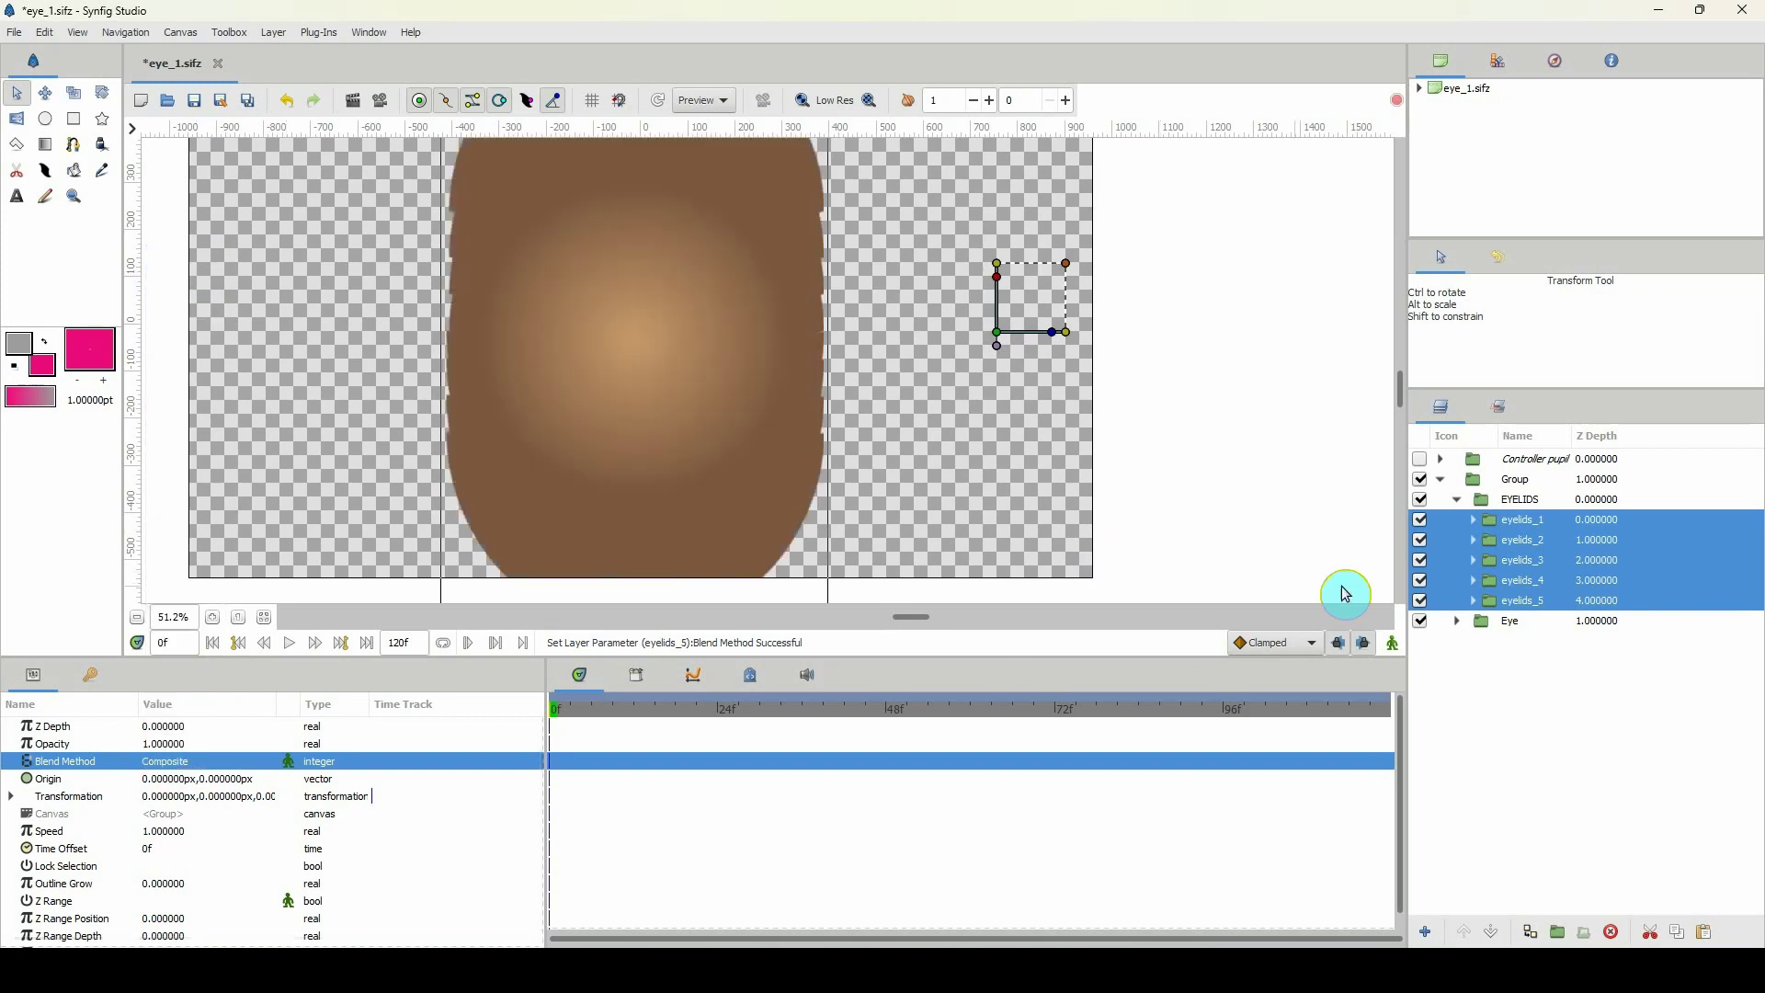
# Step: Set the blend method of the parent EYELIDS group to Onto
pyautogui.click(1508, 504)
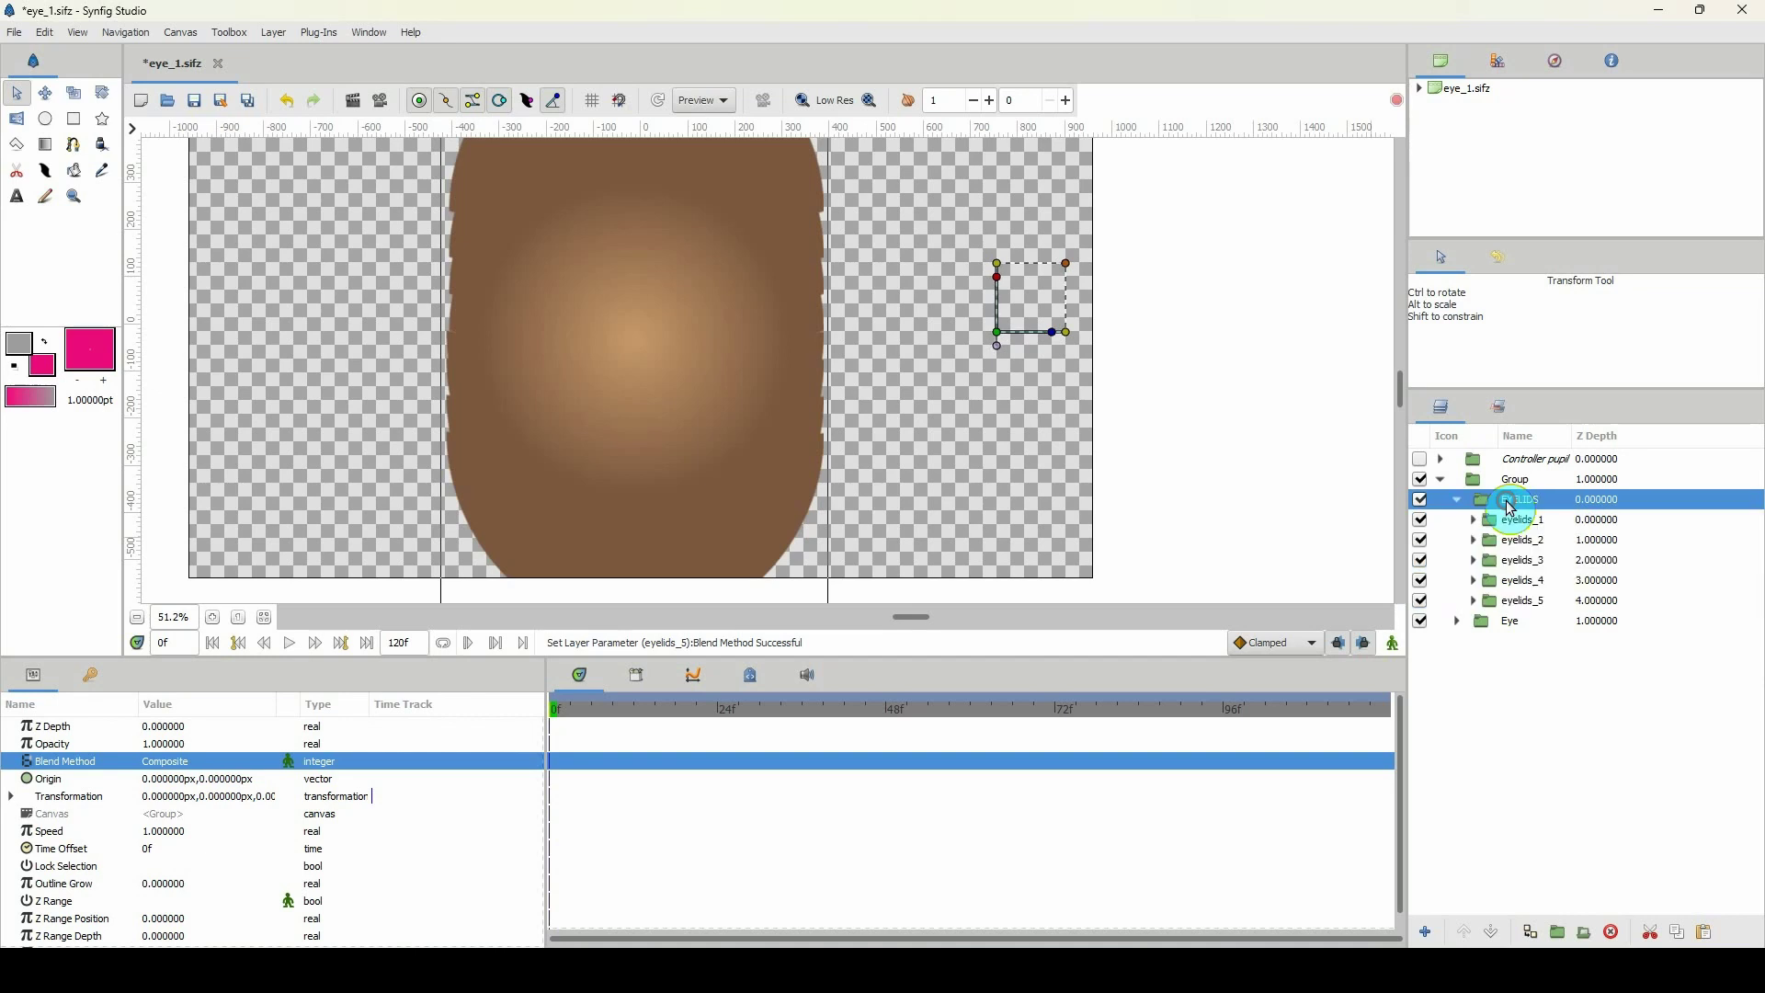
pyautogui.click(1457, 499)
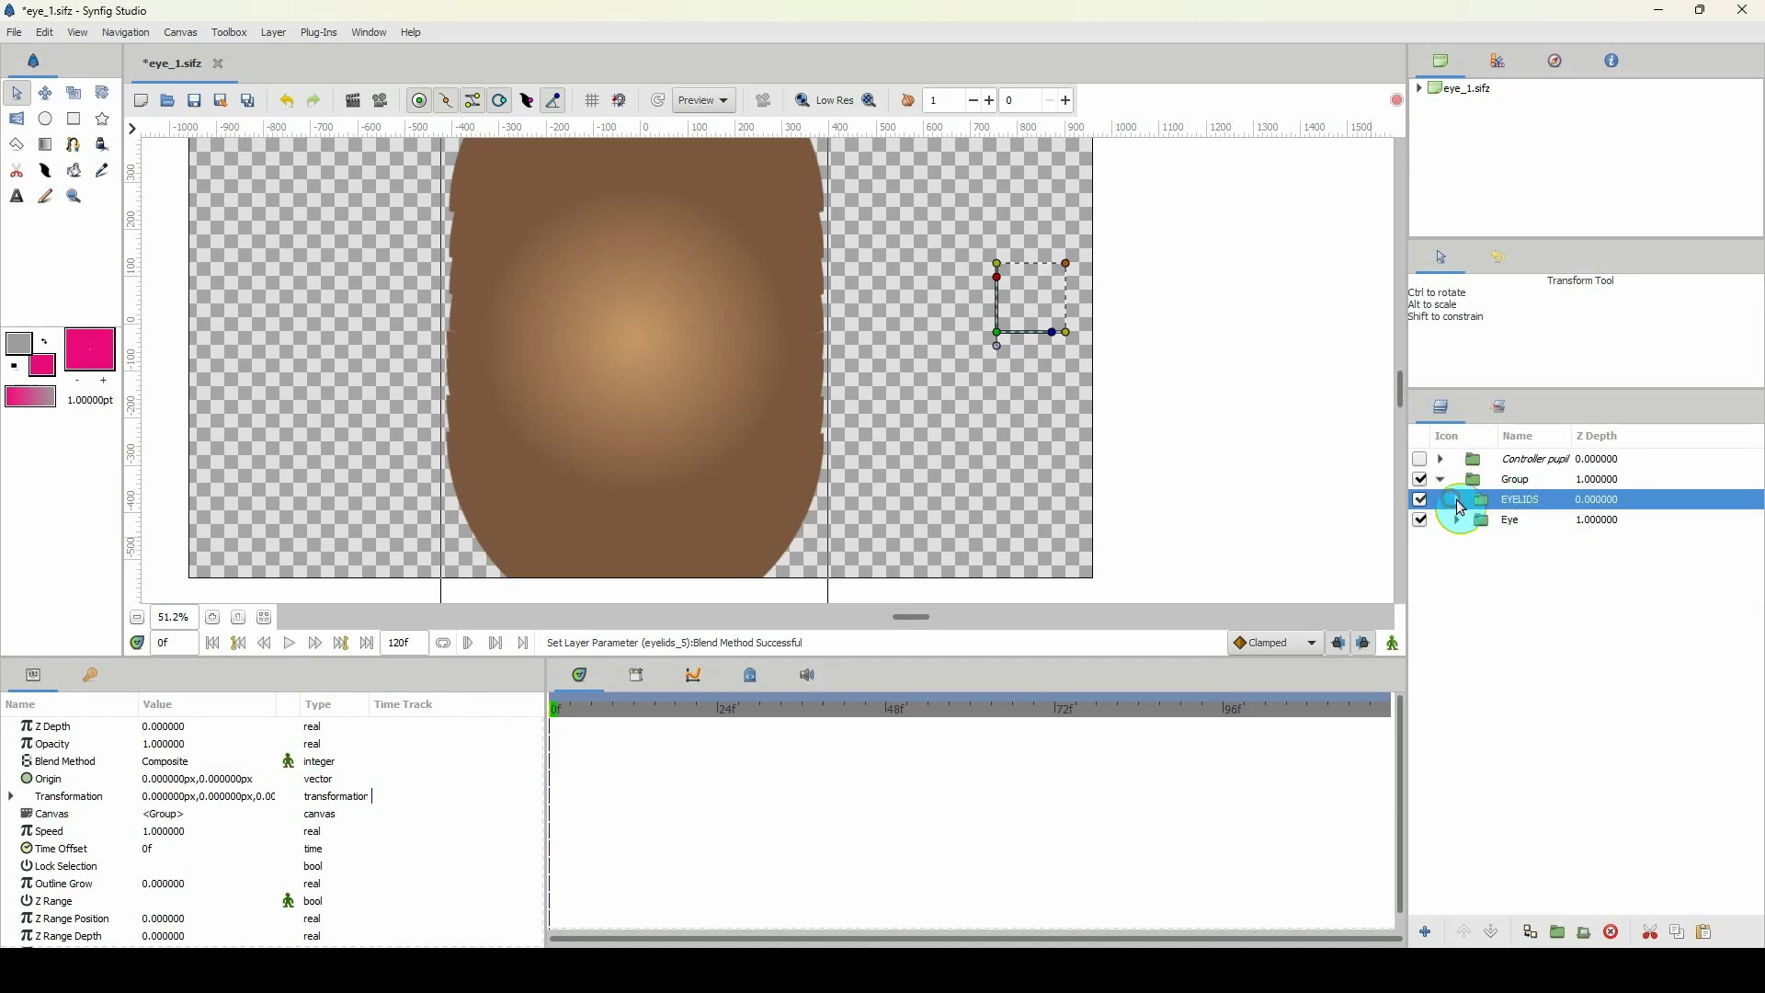
pyautogui.click(173, 762)
pyautogui.click(164, 305)
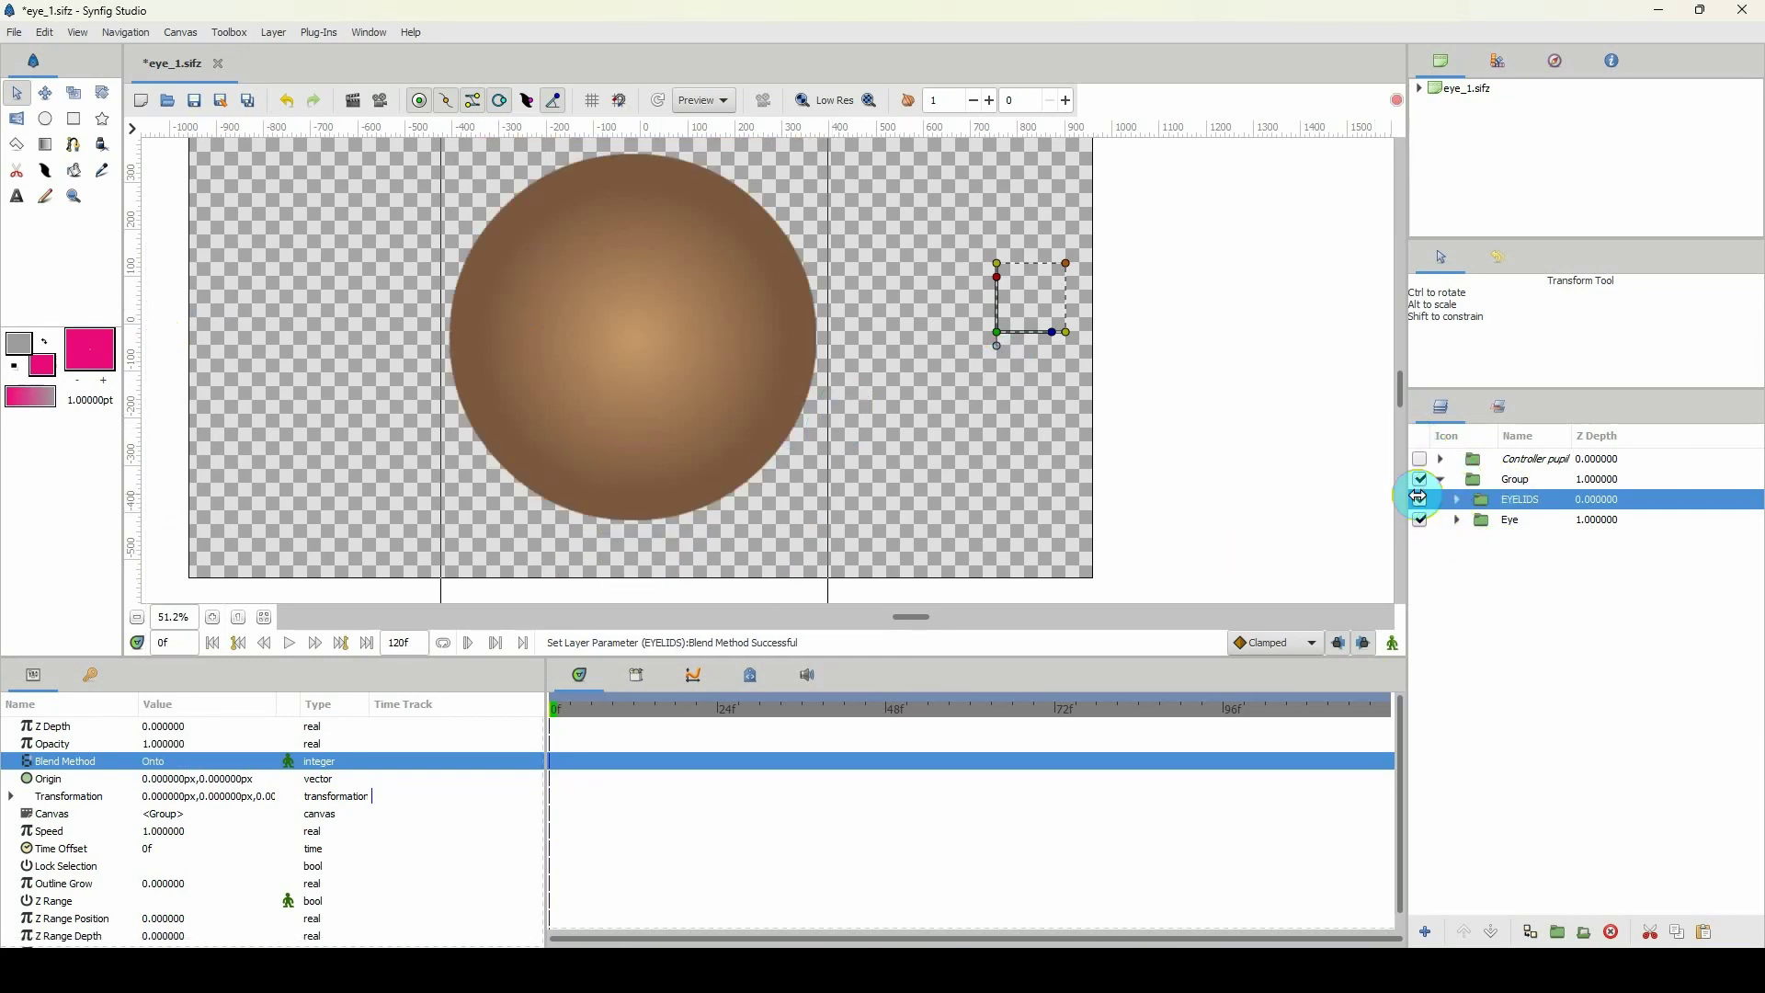
pyautogui.click(1455, 501)
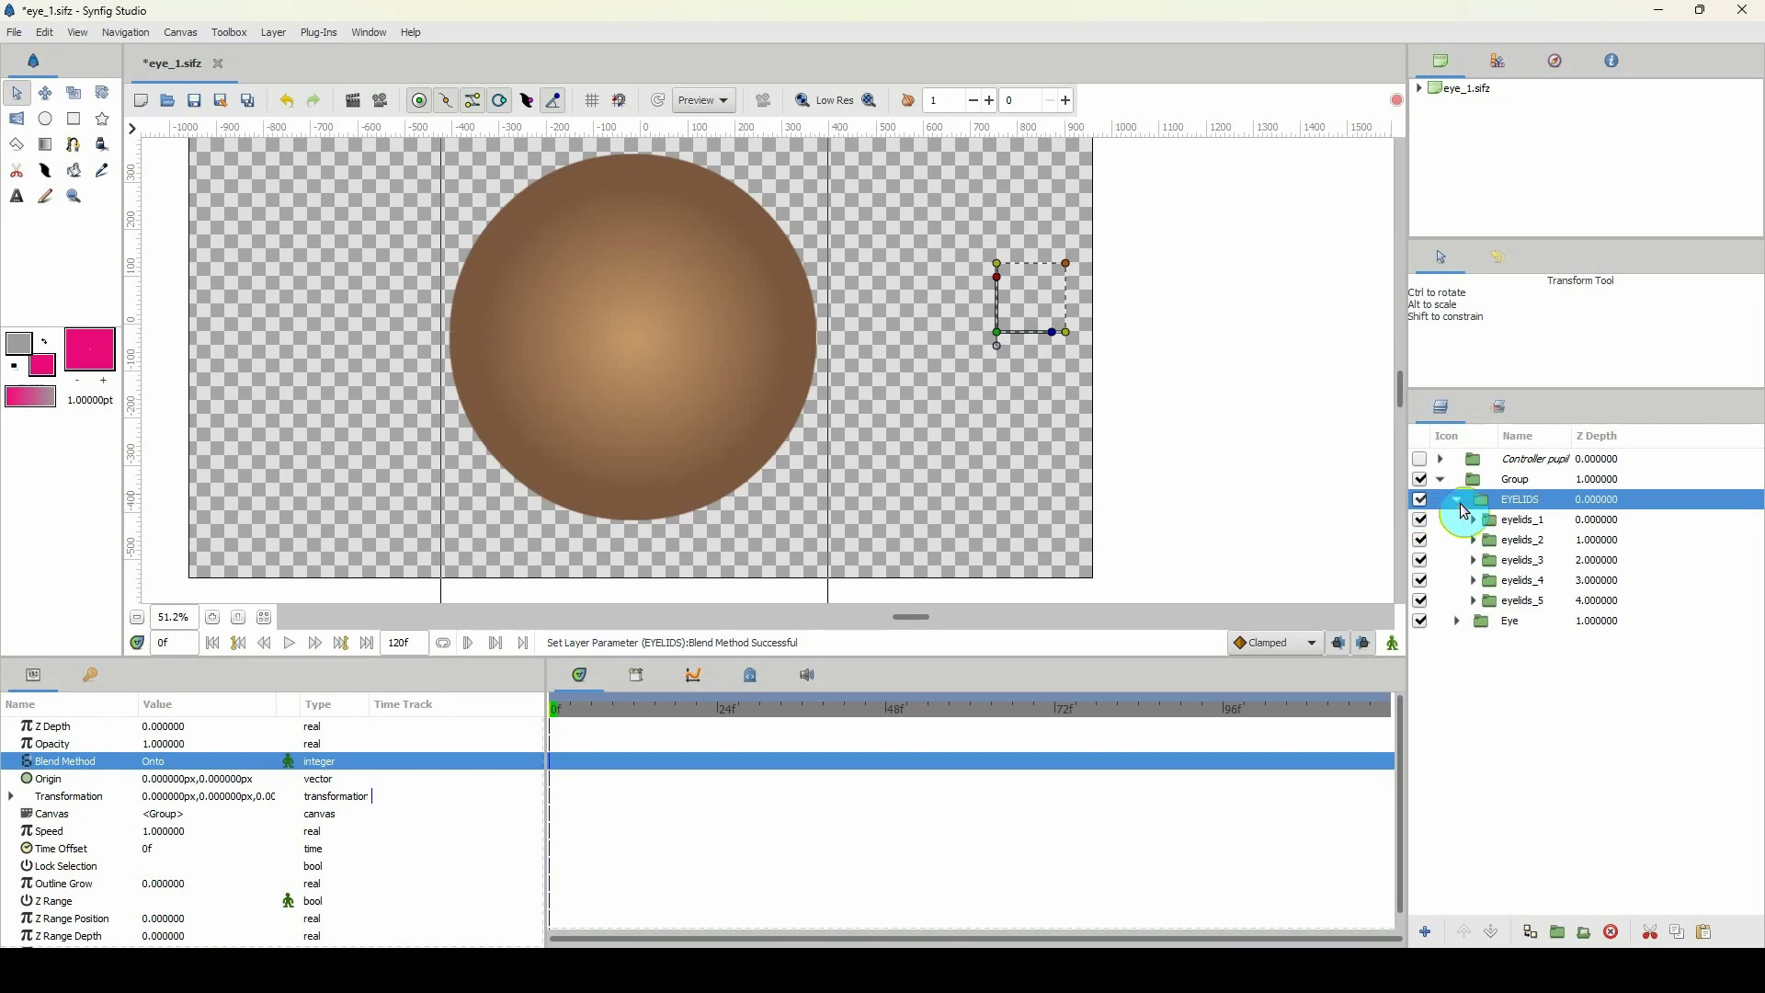
pyautogui.click(1457, 499)
# Step: Enable Z Range on the EYELIDS group
pyautogui.moveTo(445, 656); pyautogui.dragTo(444, 618)
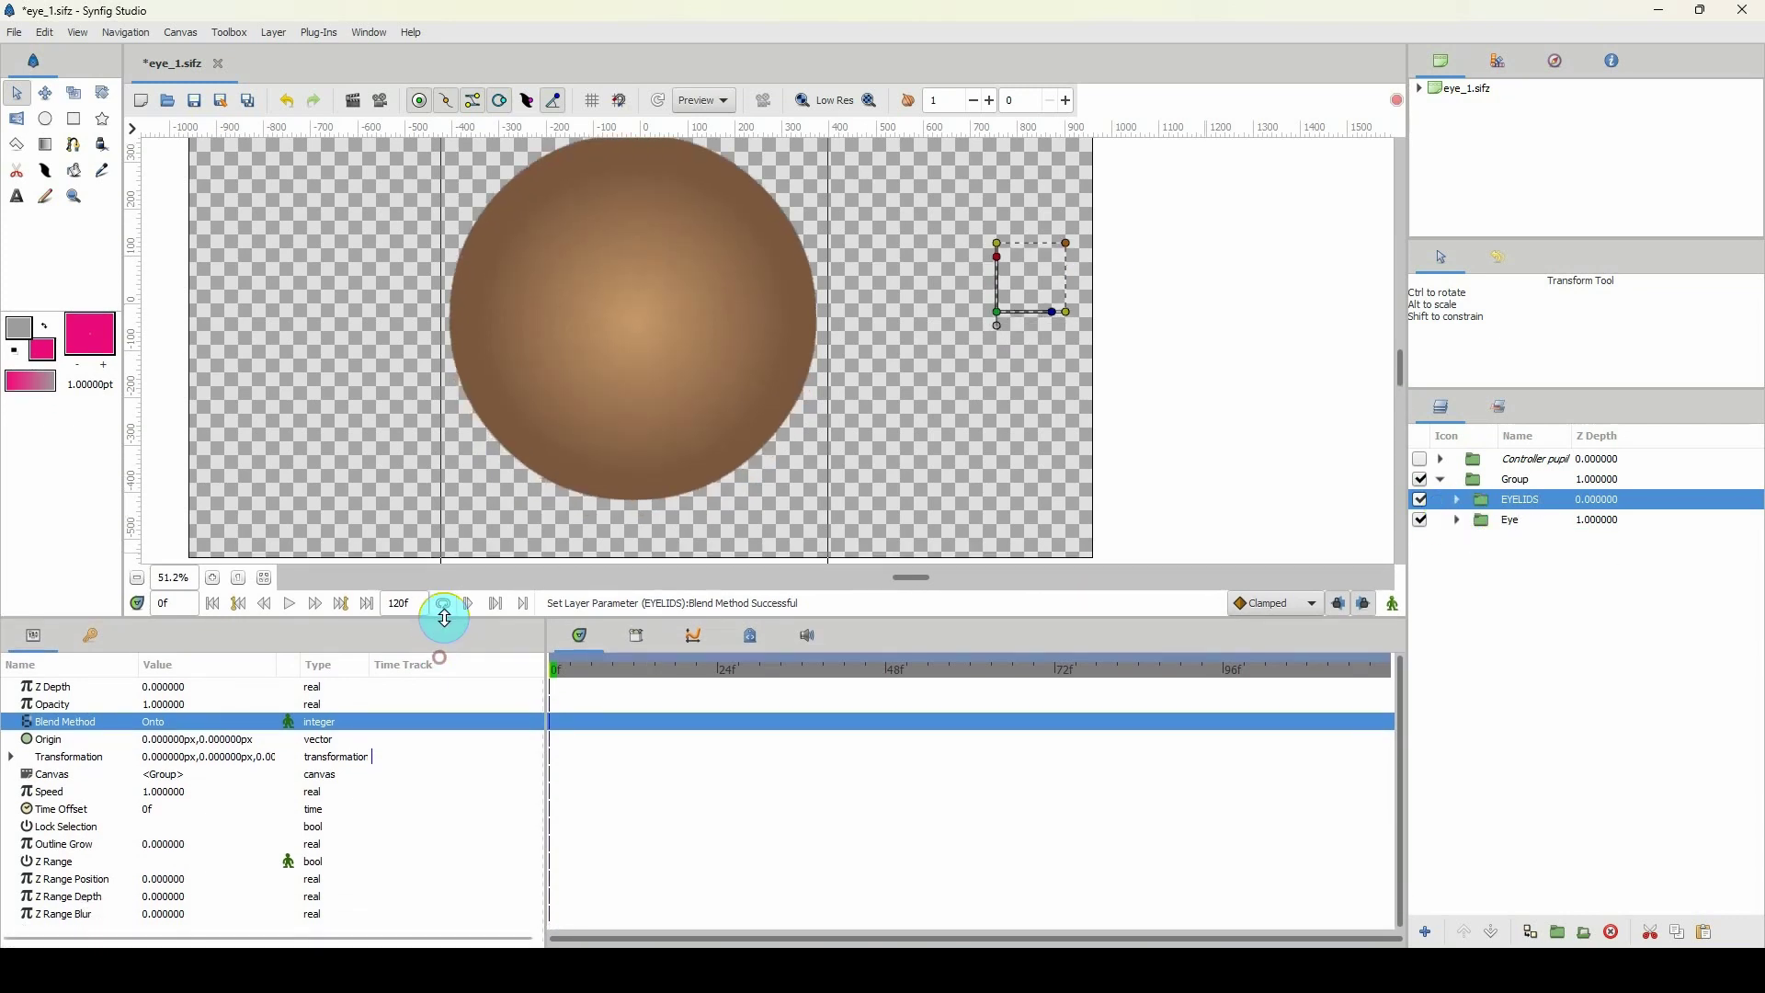
pyautogui.scroll(-1, 181, 573)
pyautogui.scroll(3, 473, 422)
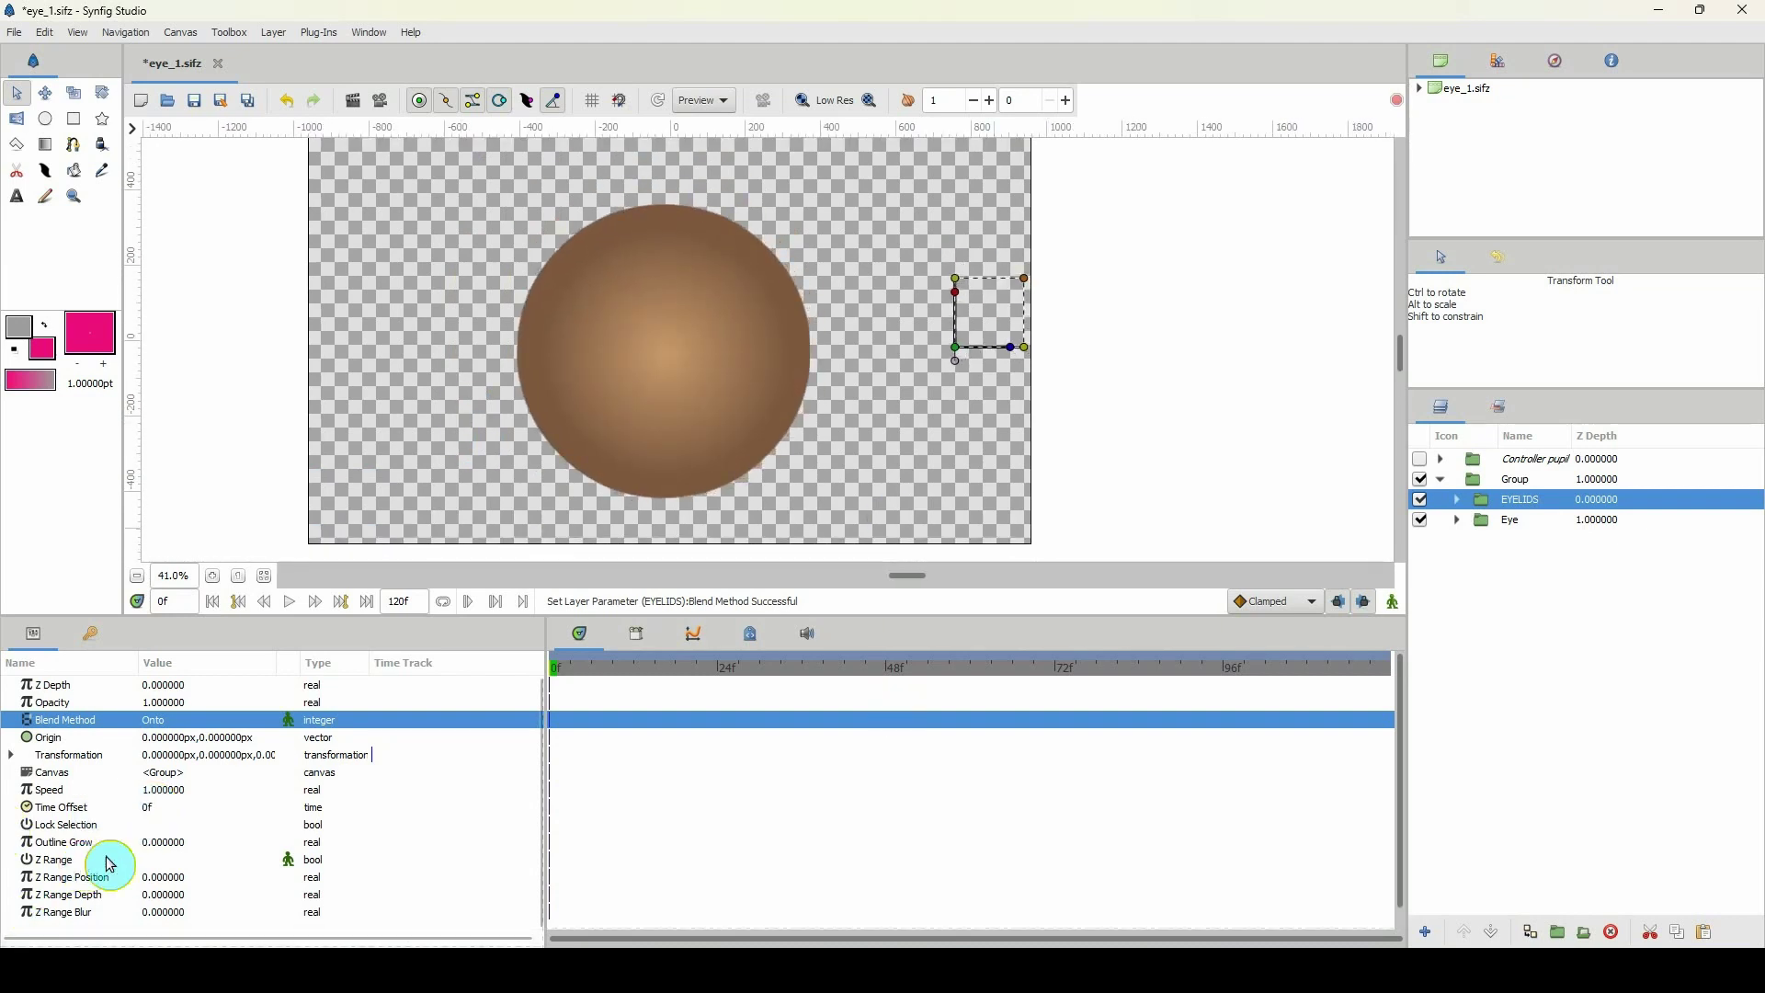
pyautogui.click(149, 859)
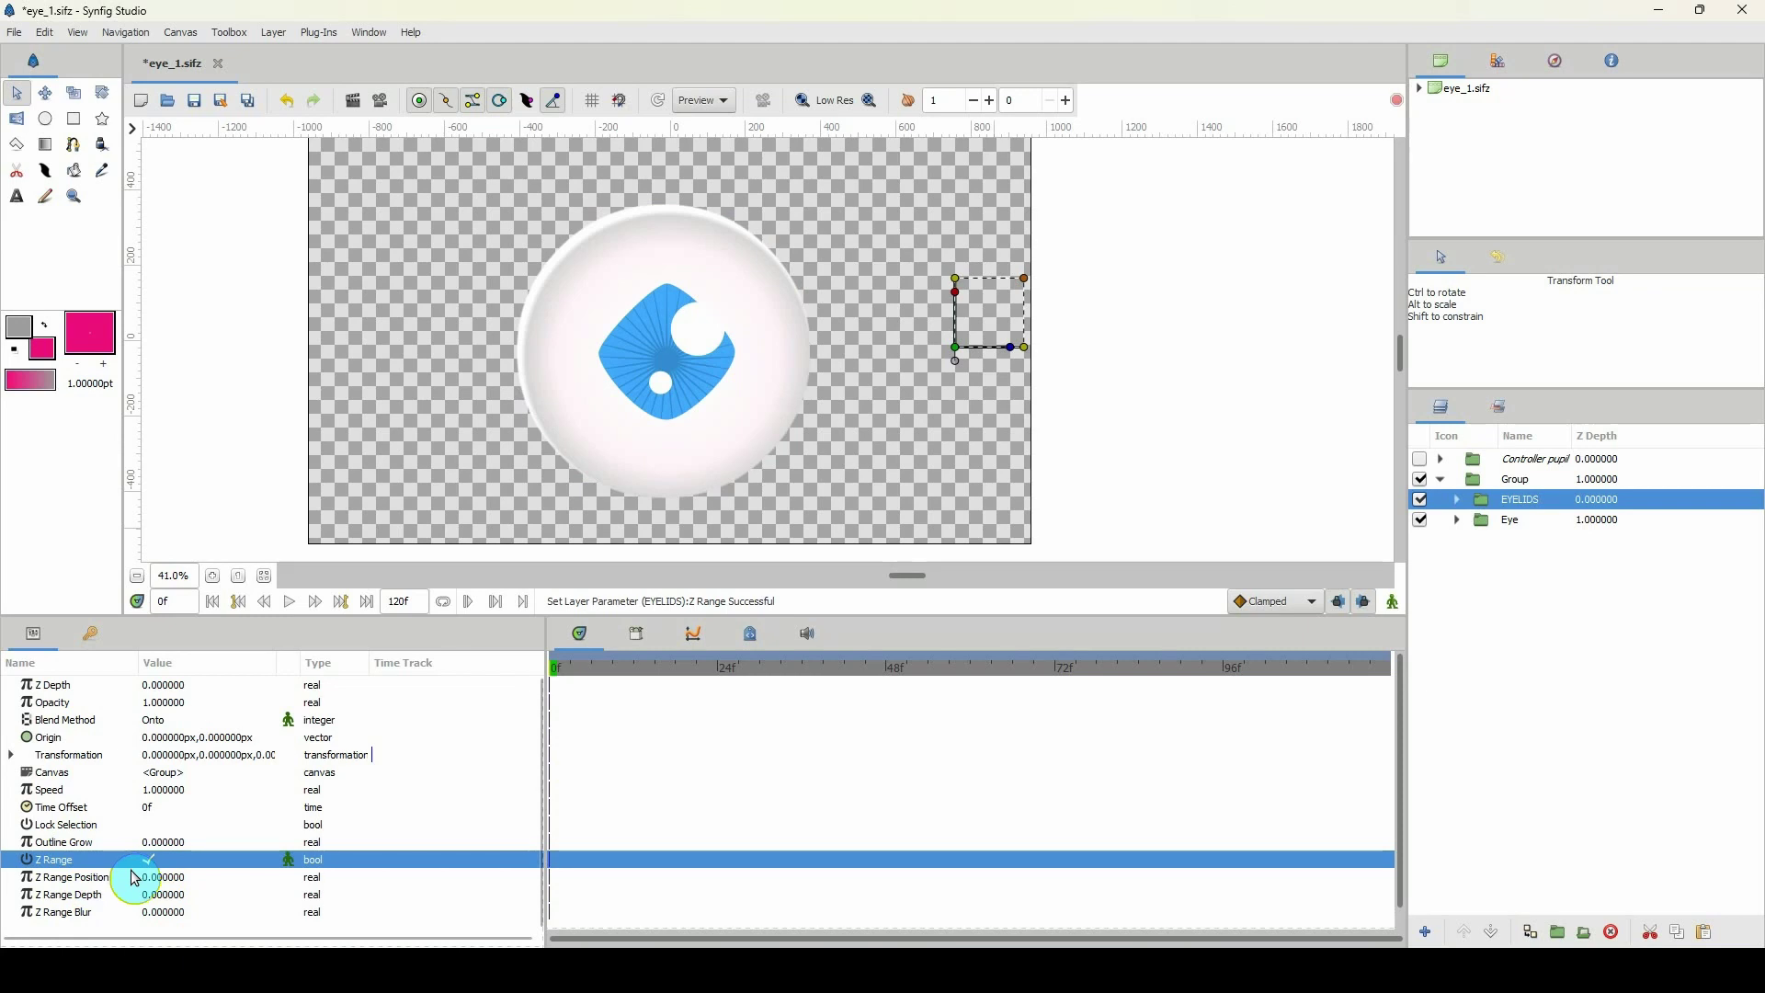
# Step: Convert the Z Range Position parameter of the EYELIDS group to Integer
pyautogui.click(100, 881)
pyautogui.rightClick(101, 881)
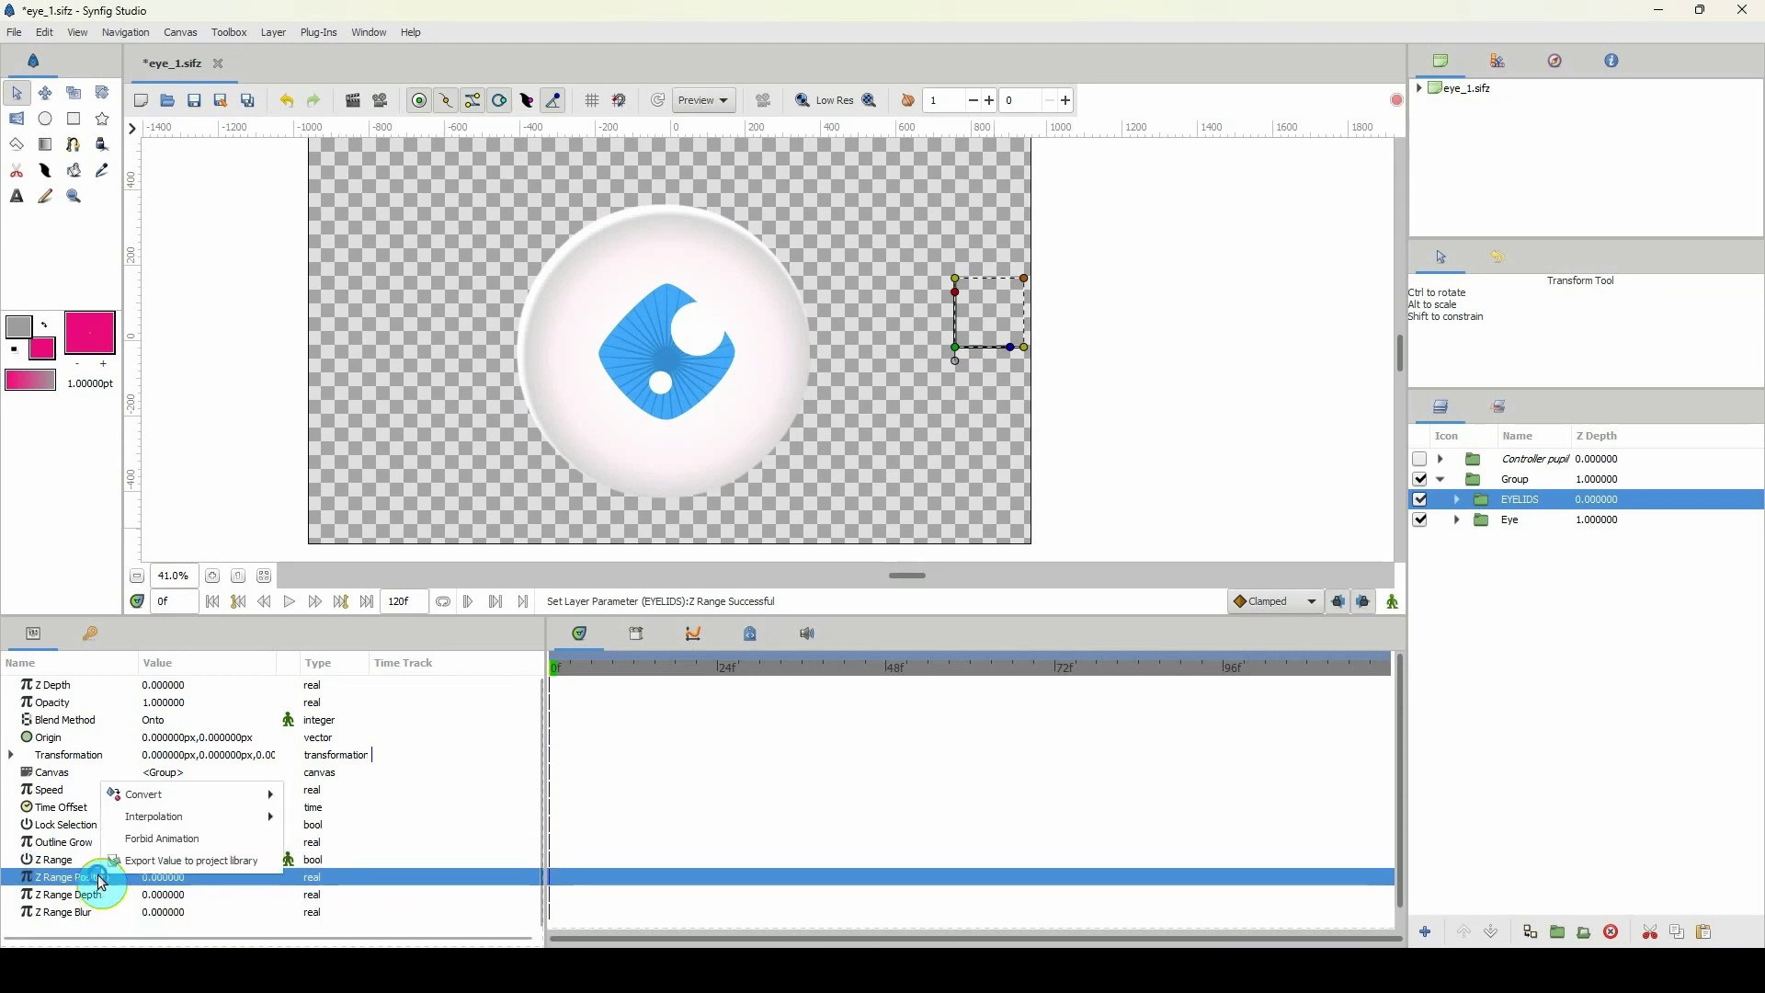
pyautogui.moveTo(202, 794)
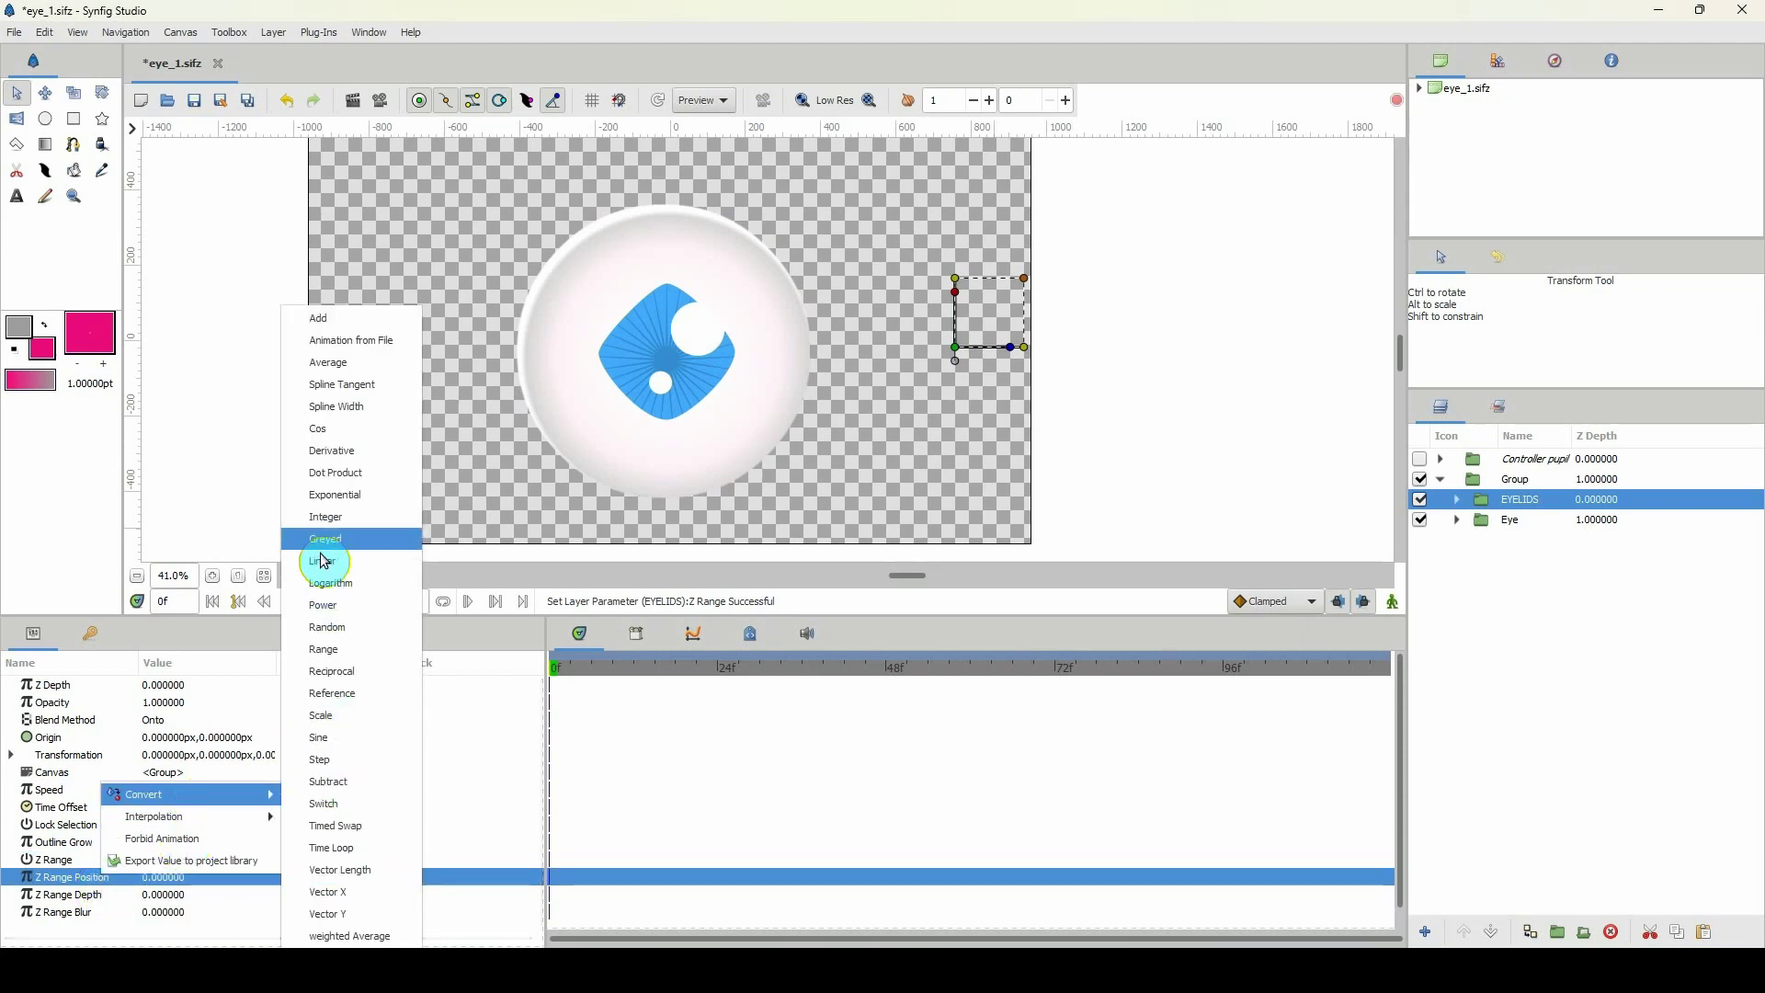
pyautogui.click(327, 517)
# Step: Export the integer link under Z Range Position to the project library as "eyelids" and open the library
pyautogui.click(76, 895)
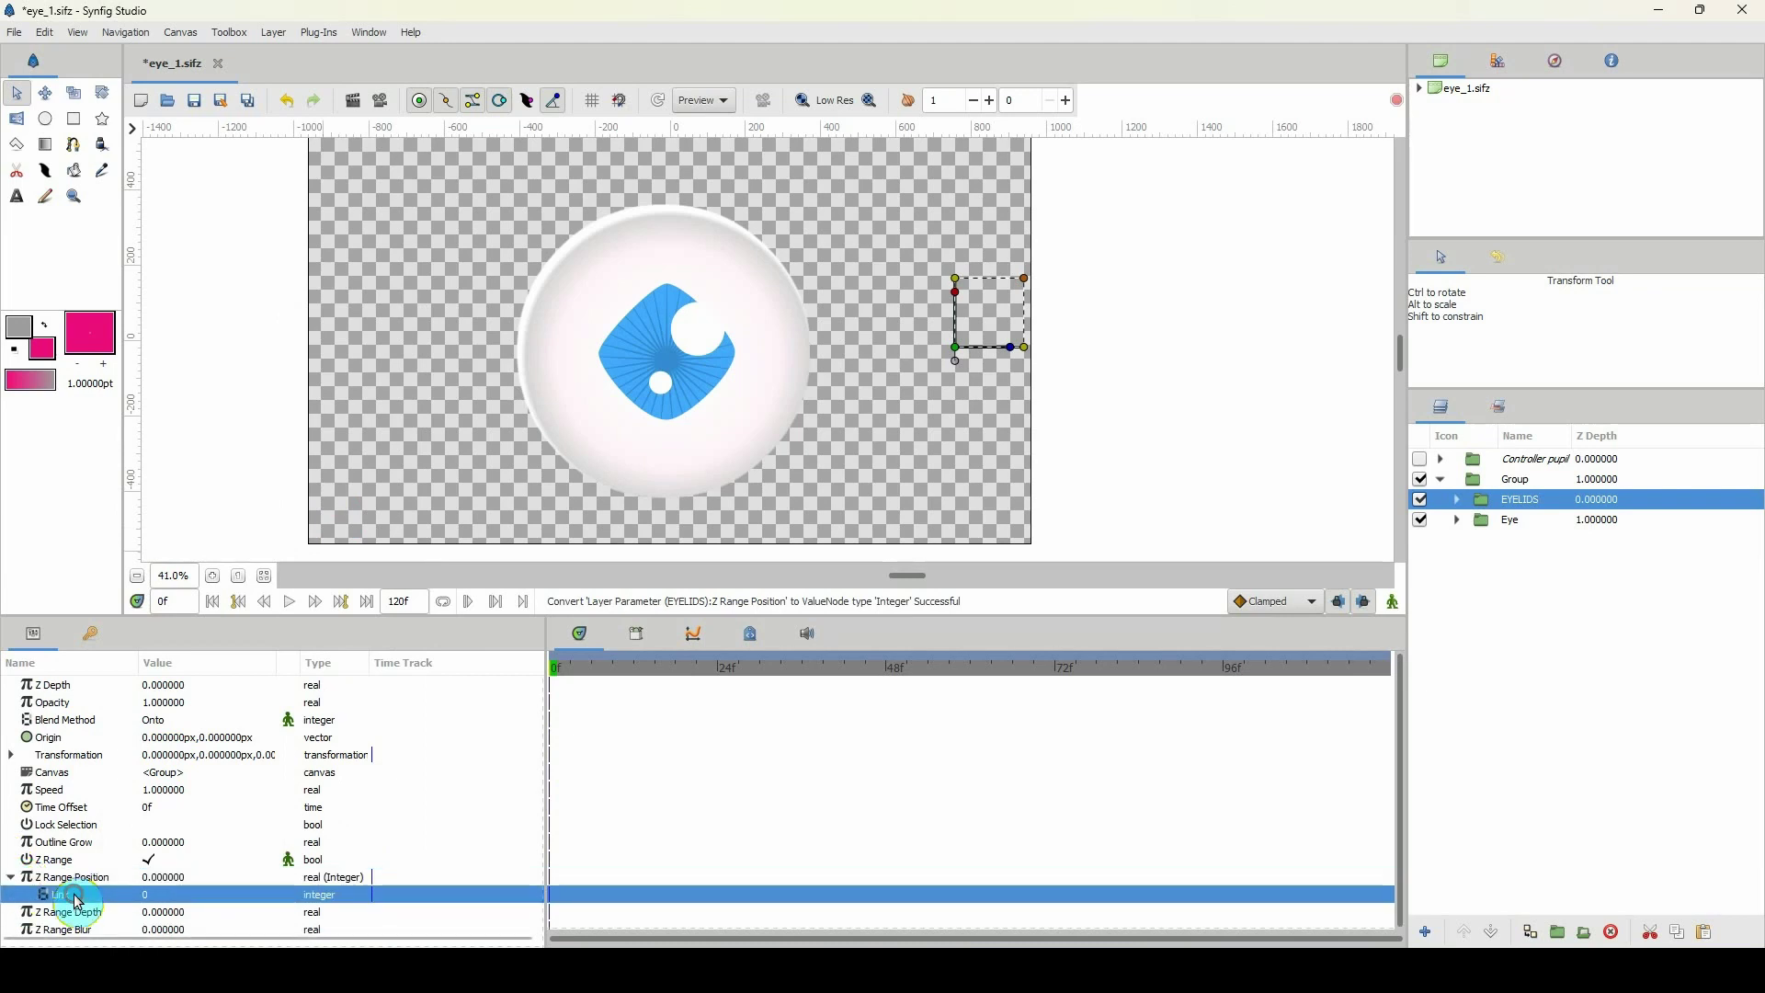
pyautogui.rightClick(120, 893)
pyautogui.moveTo(204, 821)
pyautogui.click(207, 857)
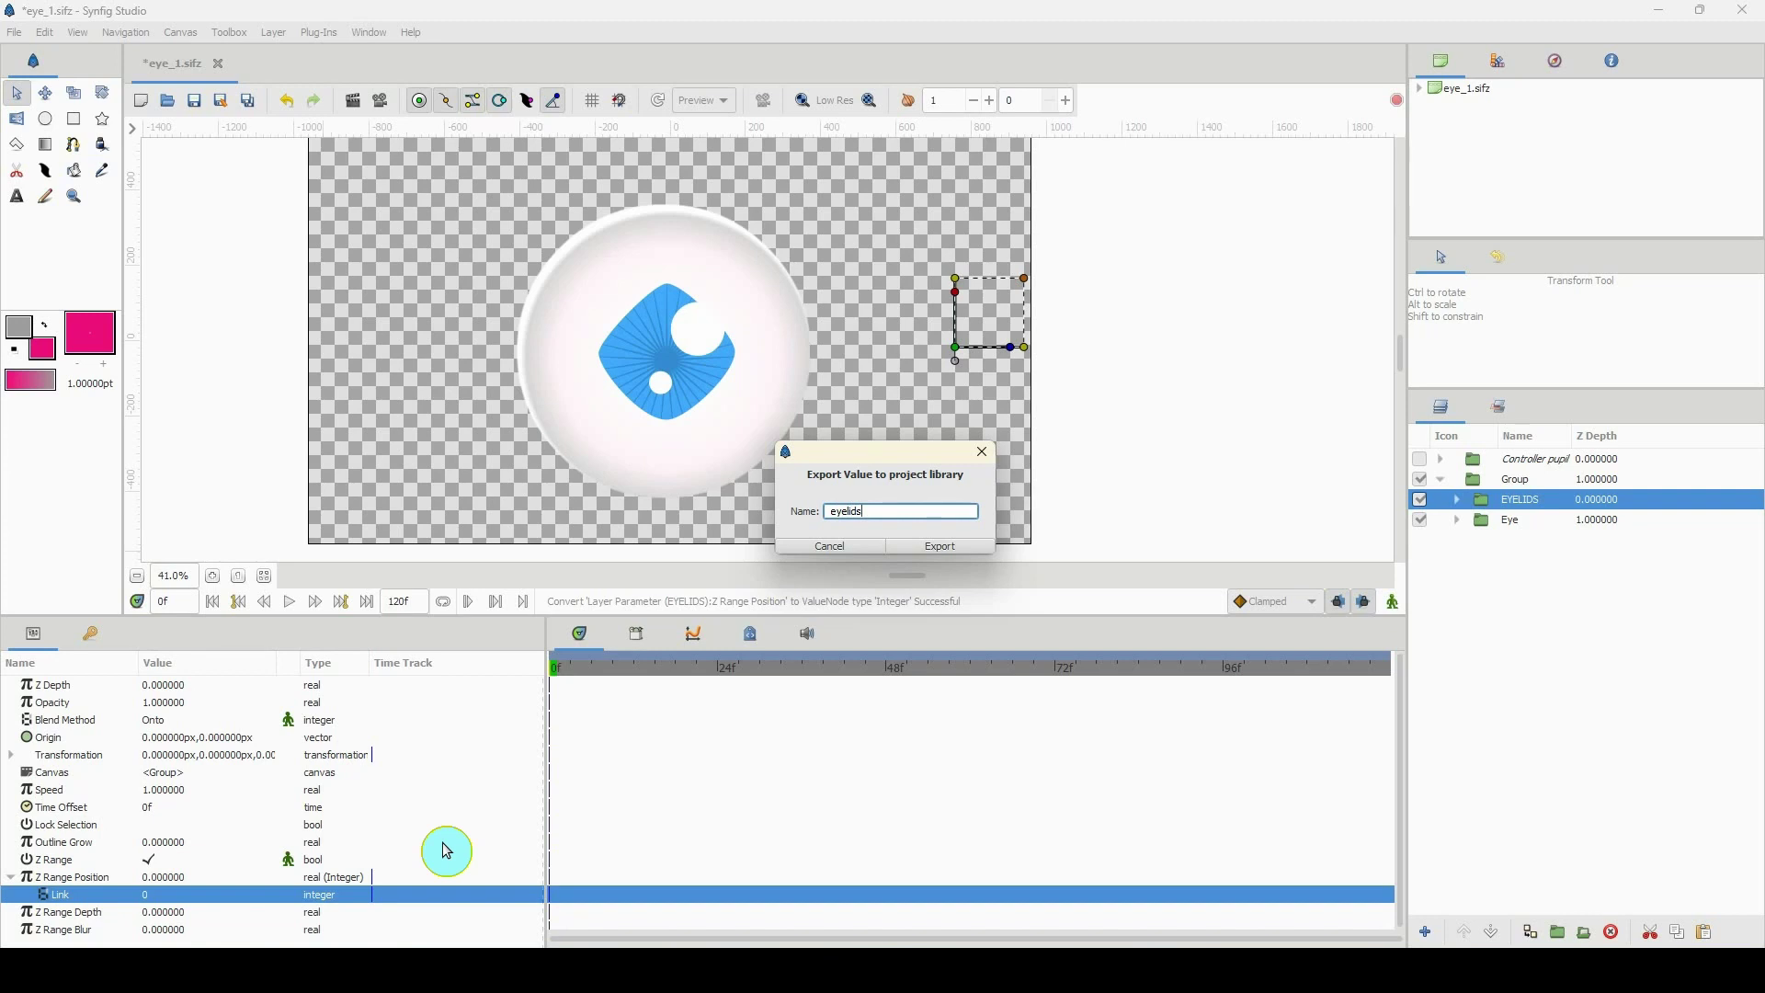
pyautogui.click(956, 547)
pyautogui.click(640, 636)
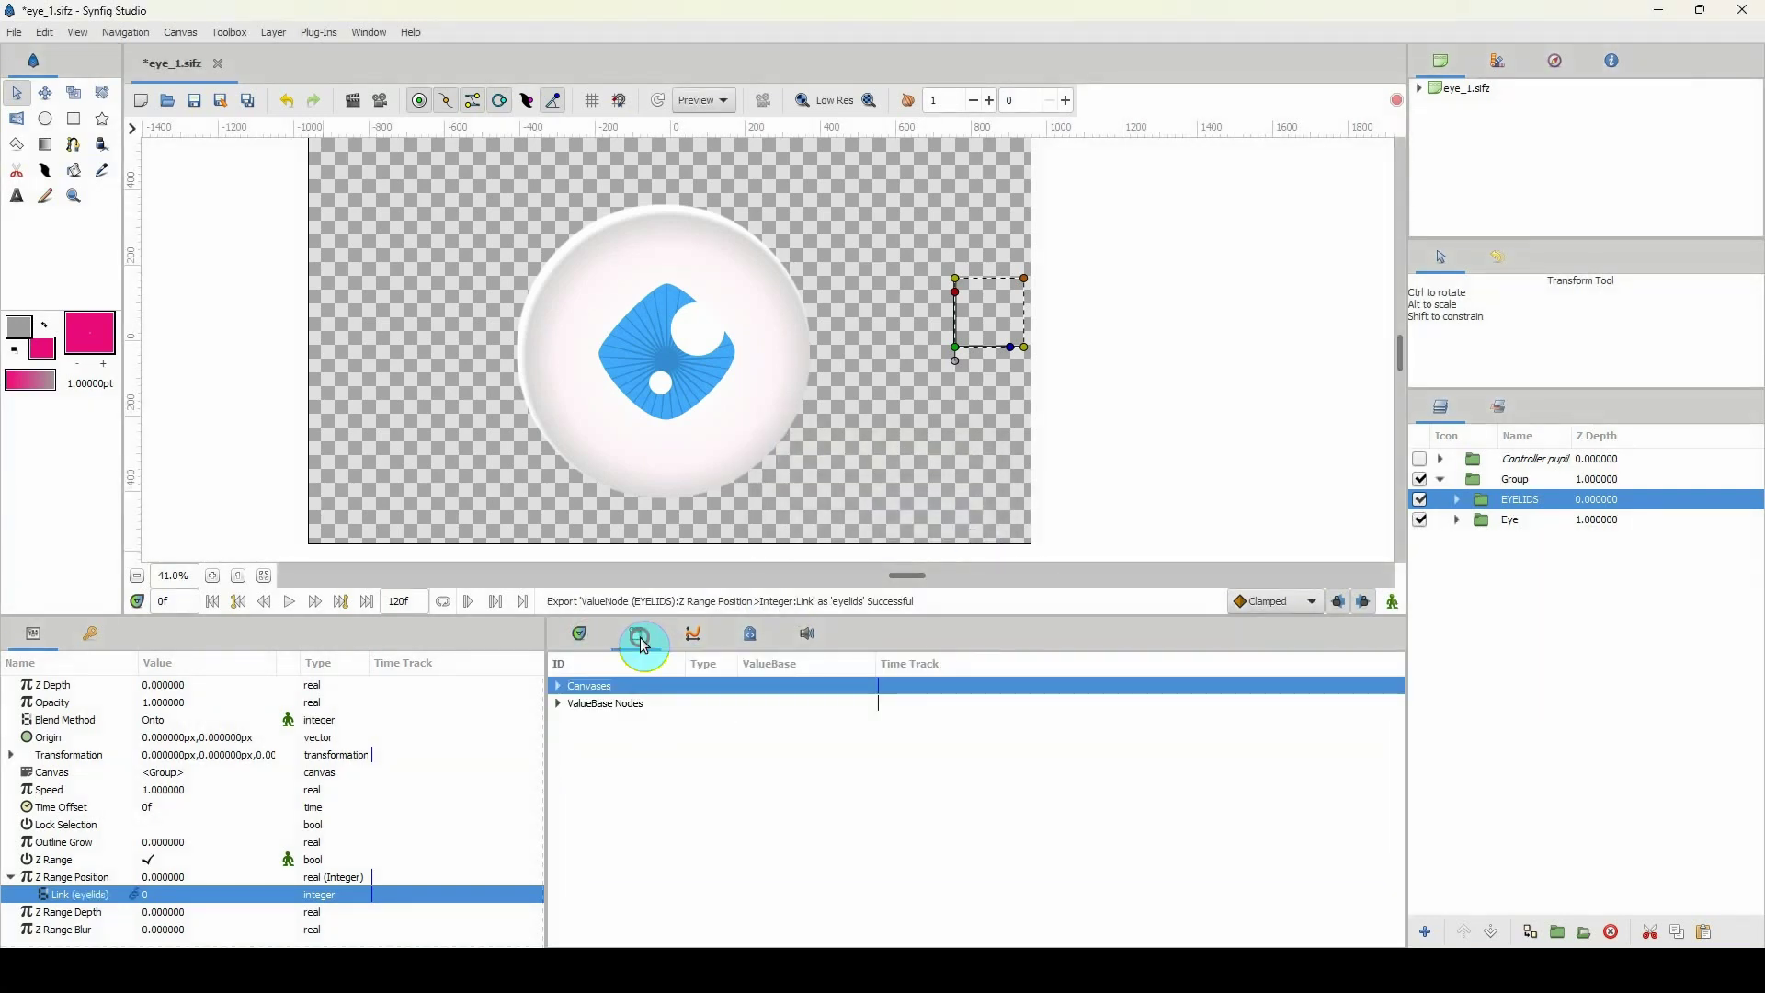
# Step: Select the exported "eyelids" value in the project library and add a Rotate layer above the parent Group
pyautogui.click(559, 704)
pyautogui.click(677, 722)
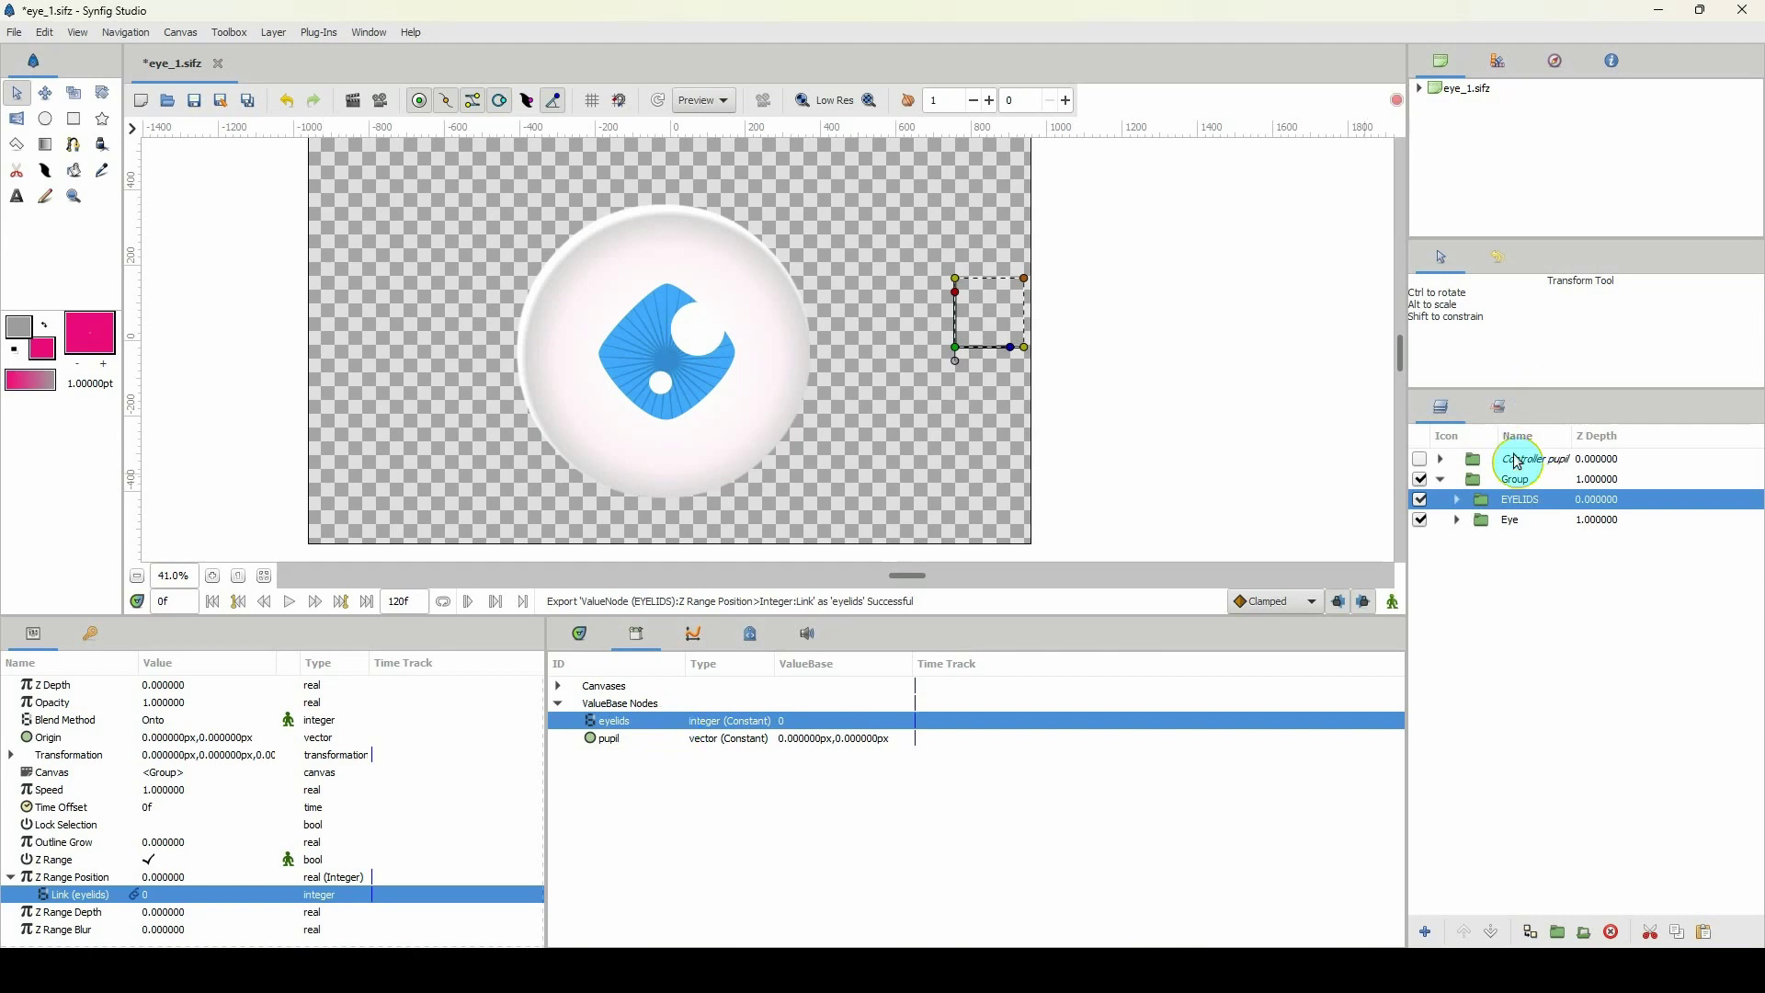
pyautogui.rightClick(1508, 504)
pyautogui.press('Escape')
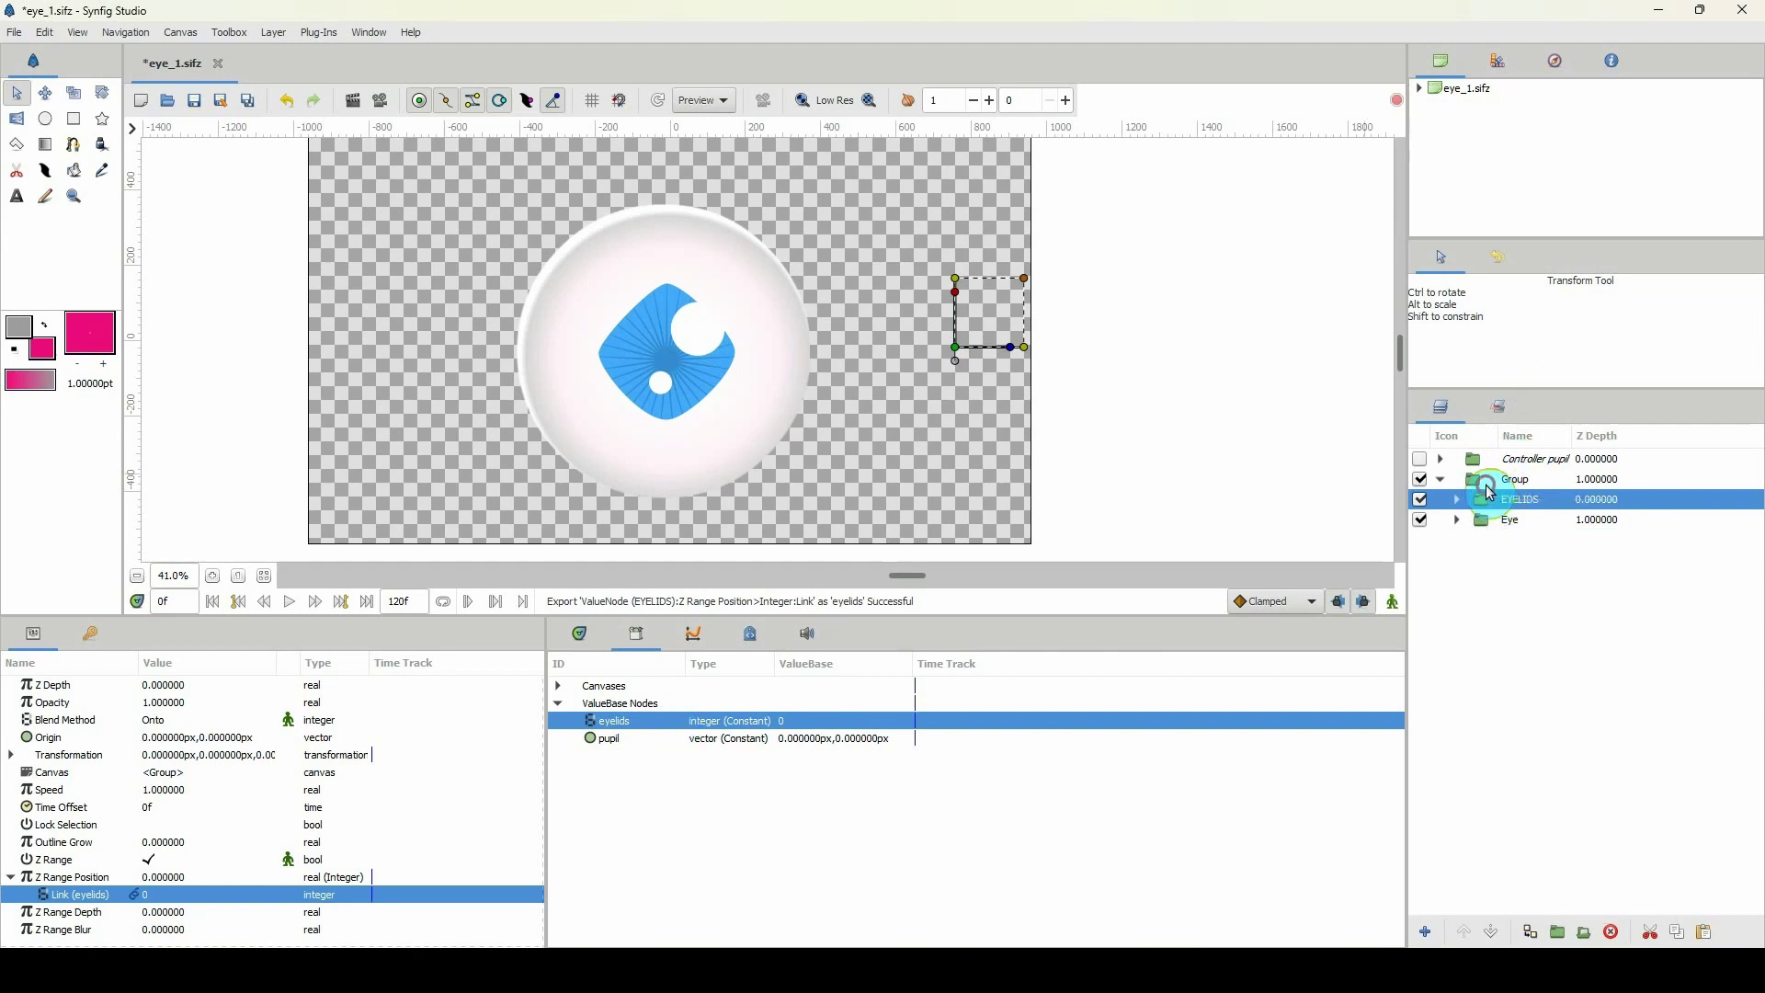
pyautogui.click(1519, 480)
pyautogui.rightClick(1523, 482)
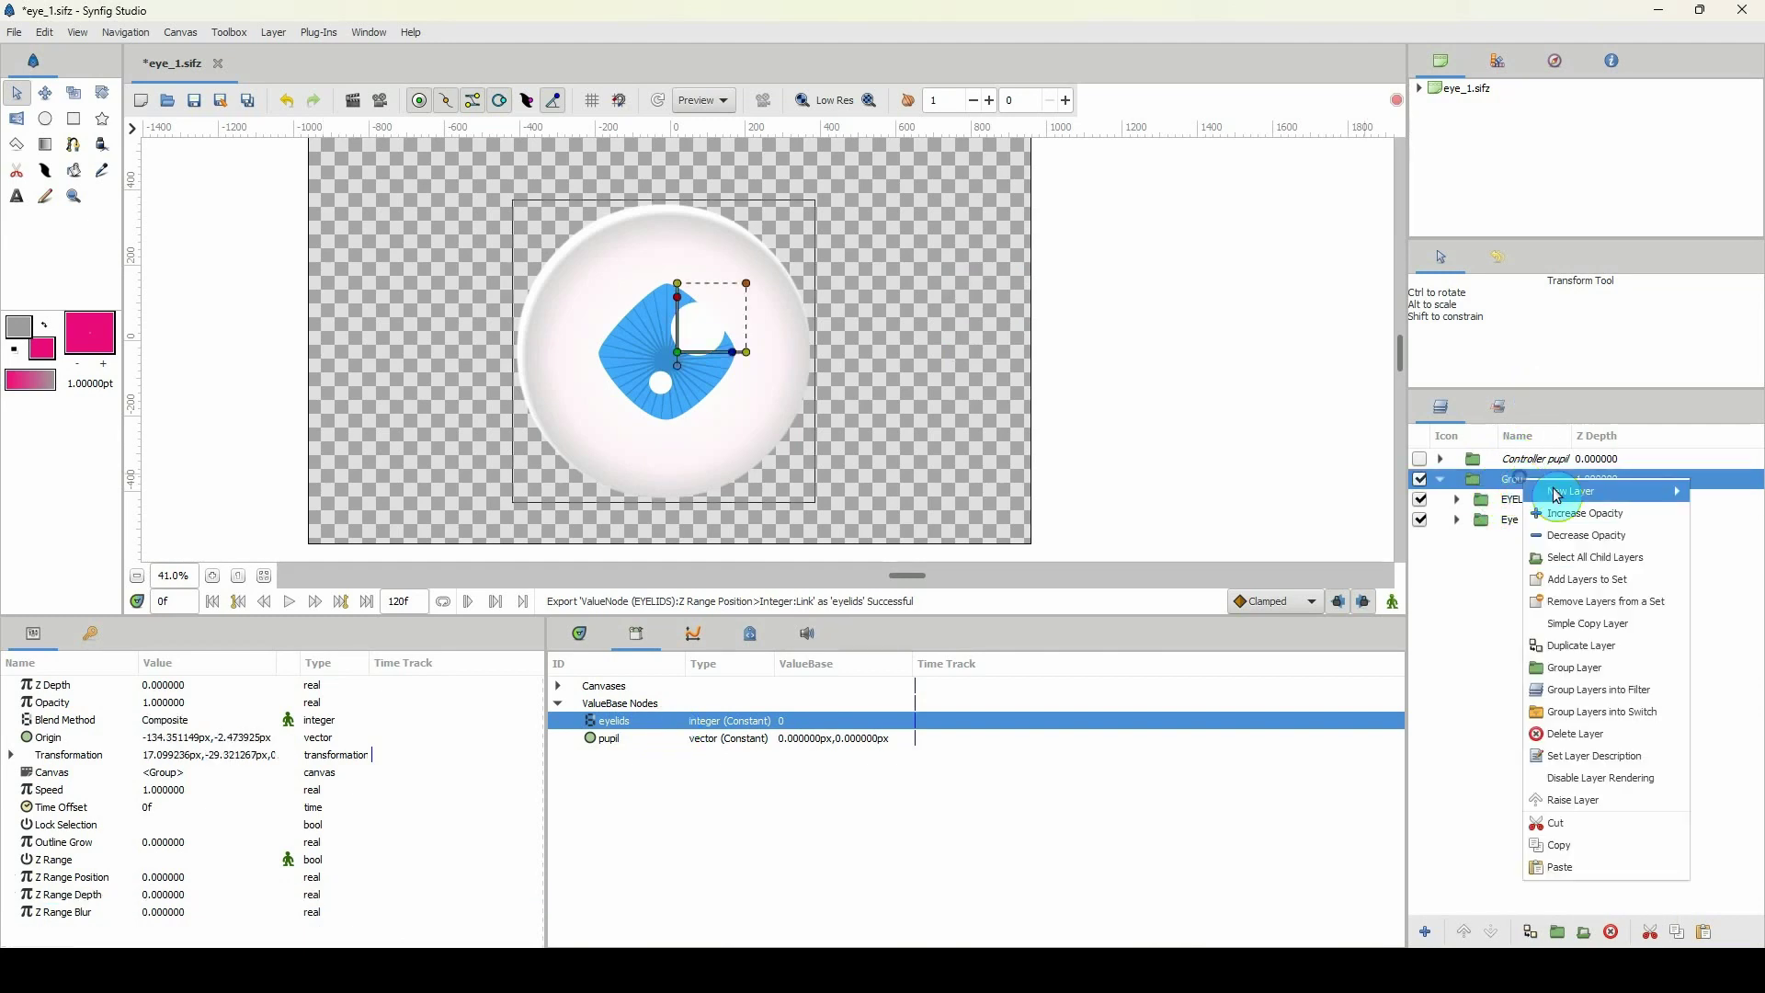
pyautogui.moveTo(1692, 492)
pyautogui.moveTo(1437, 719)
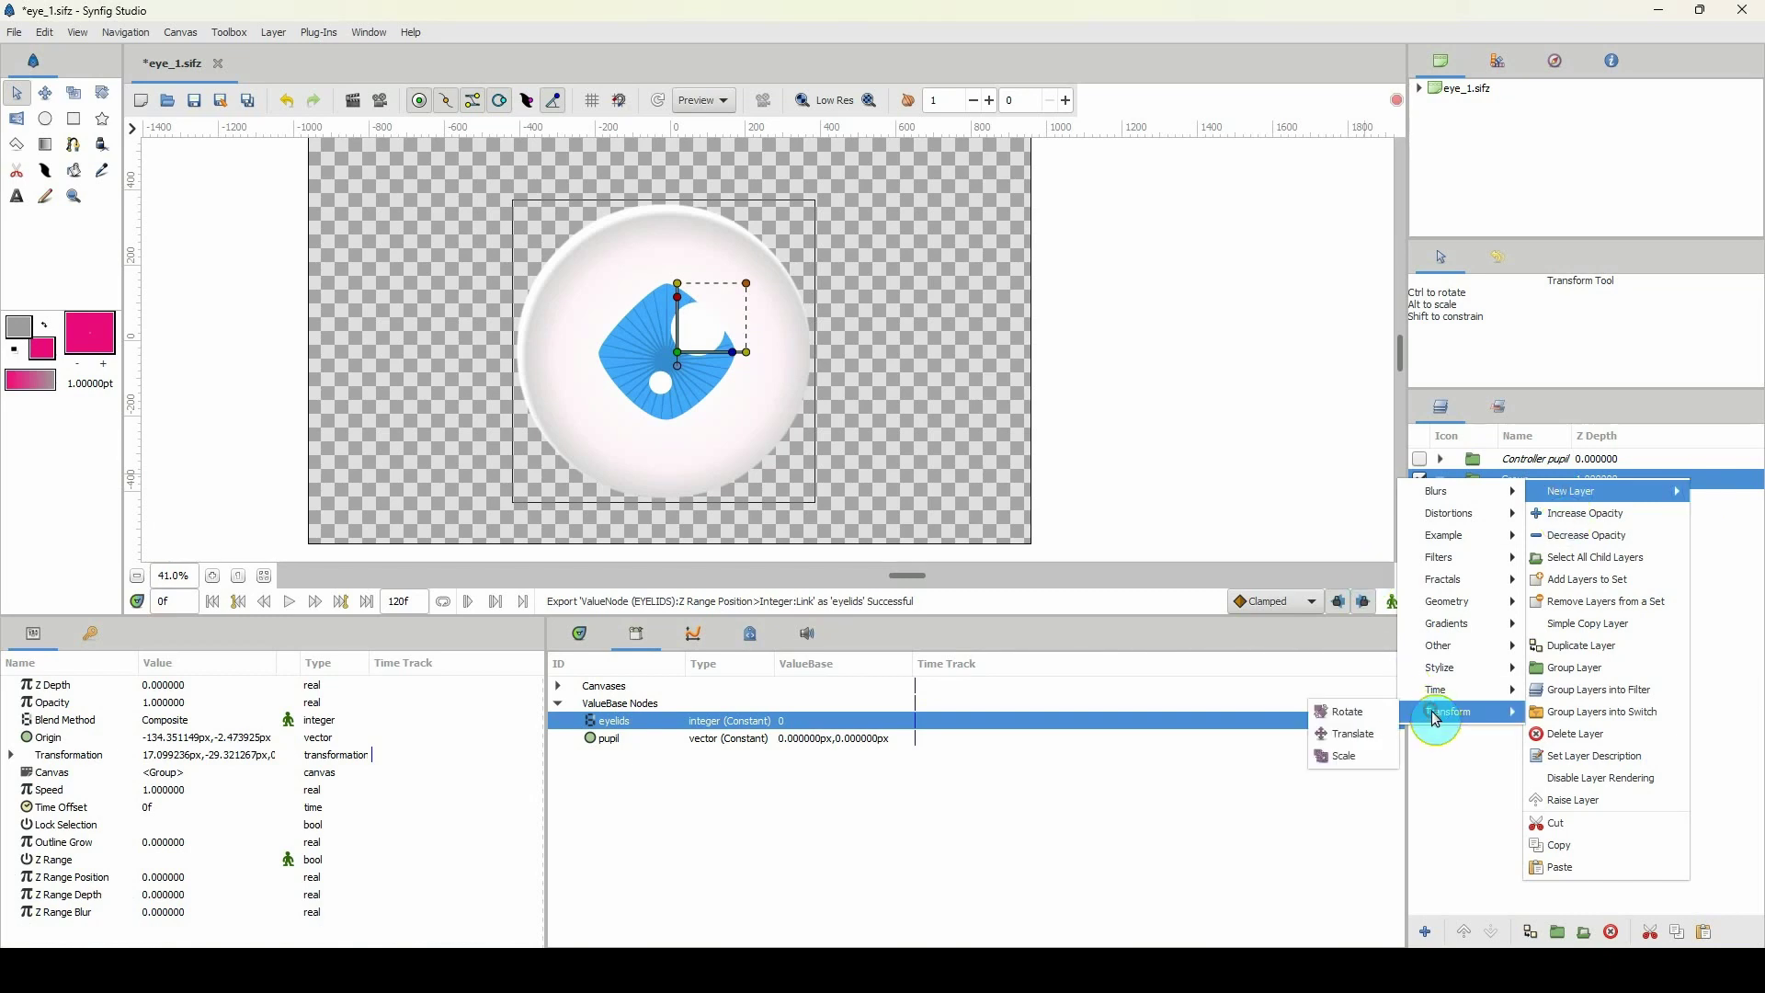
pyautogui.click(1344, 713)
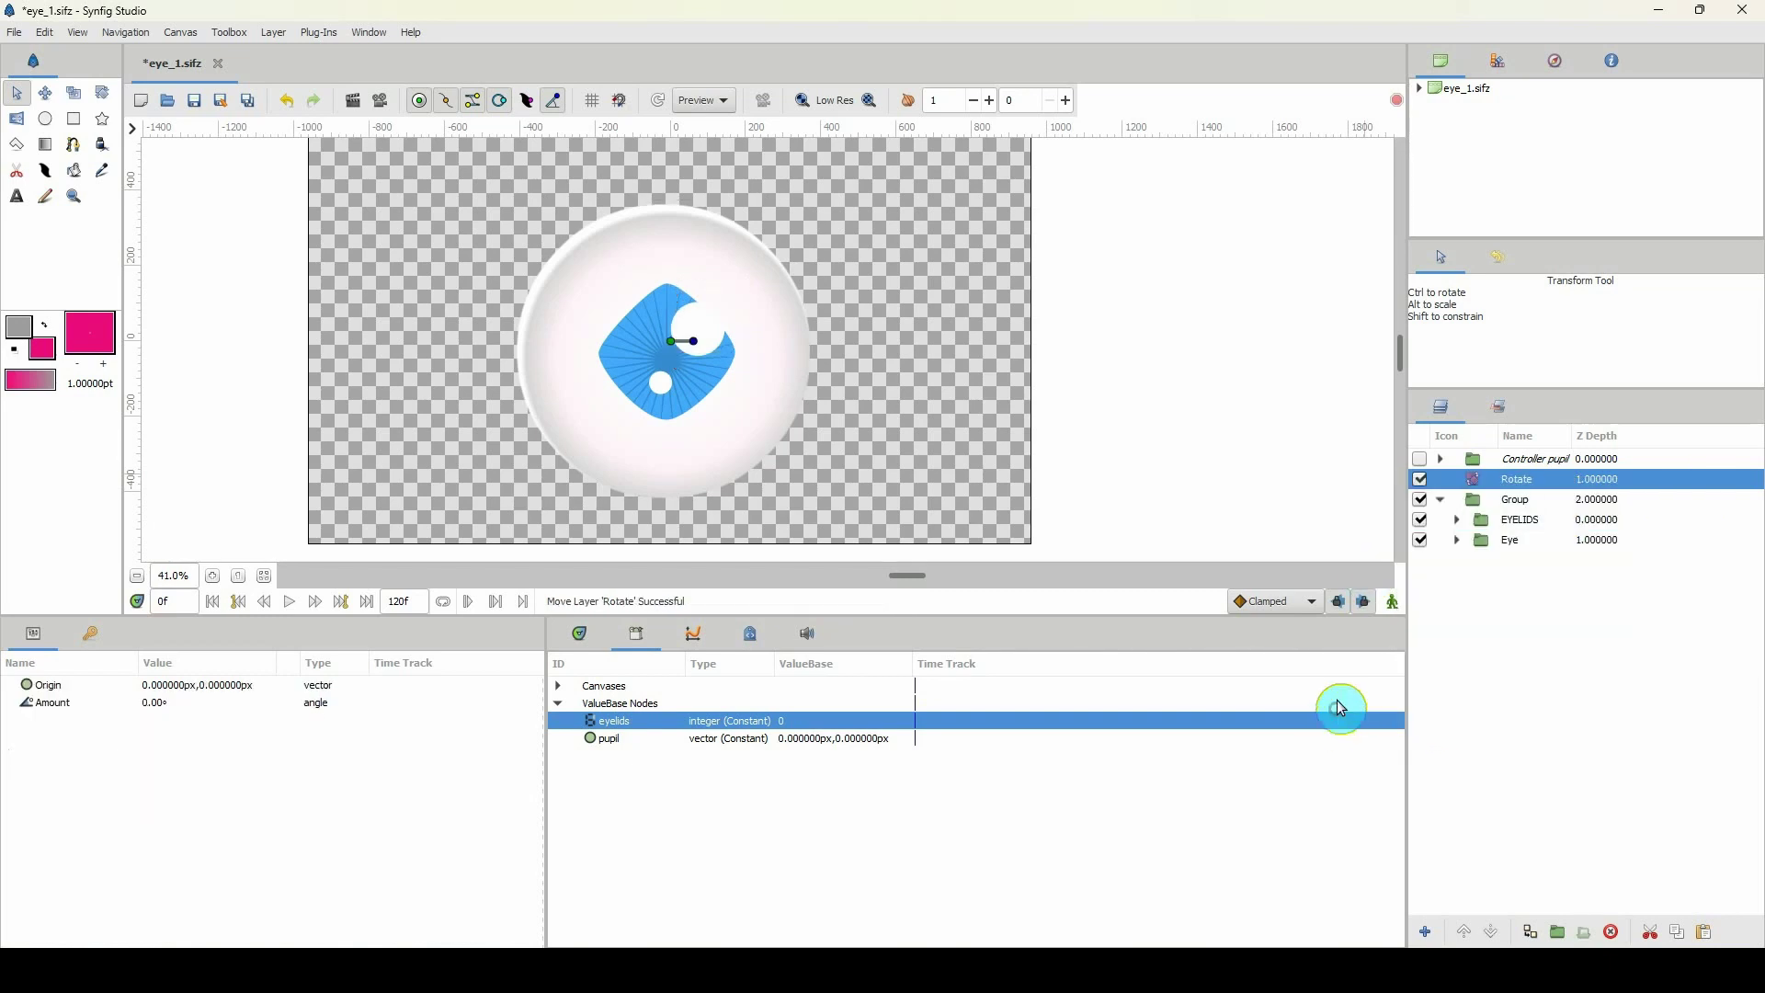
# Step: Put the Rotate layer in its own group and rename the layer "eyeLids_CNTRL"
pyautogui.click(1557, 934)
pyautogui.click(1511, 507)
pyautogui.doubleClick(1513, 499)
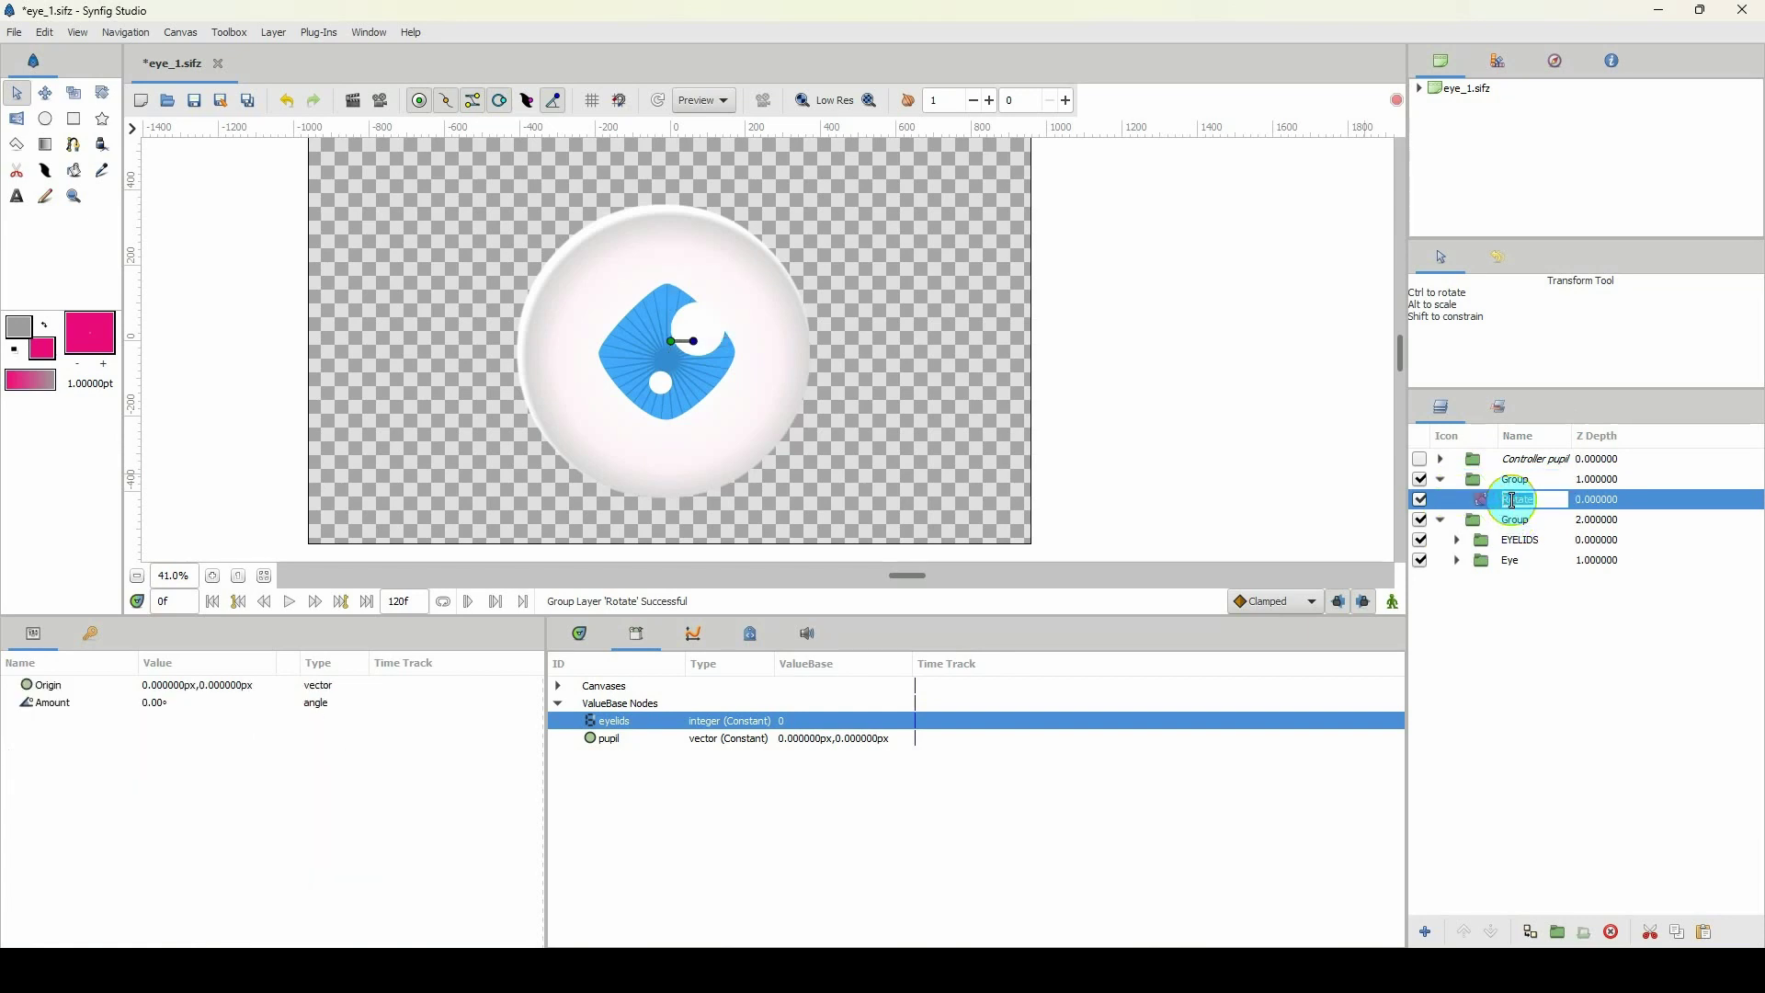
pyautogui.write('eyeLids_CNTRL')
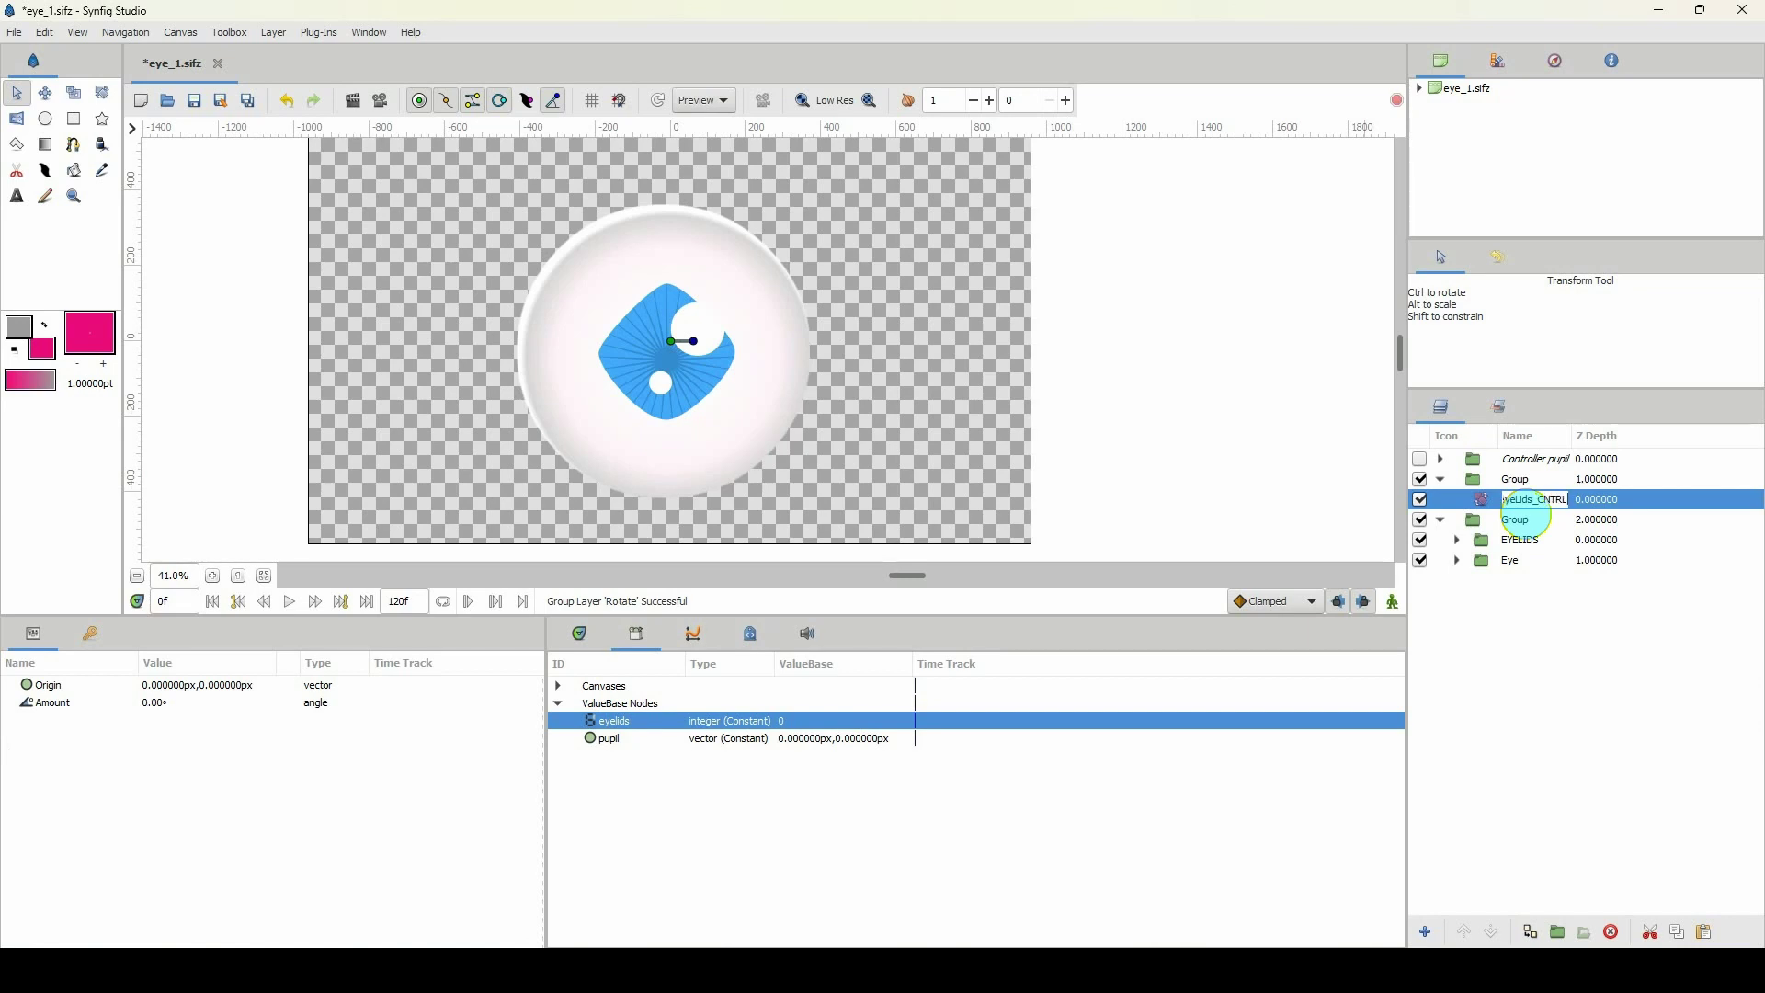
pyautogui.press('Return')
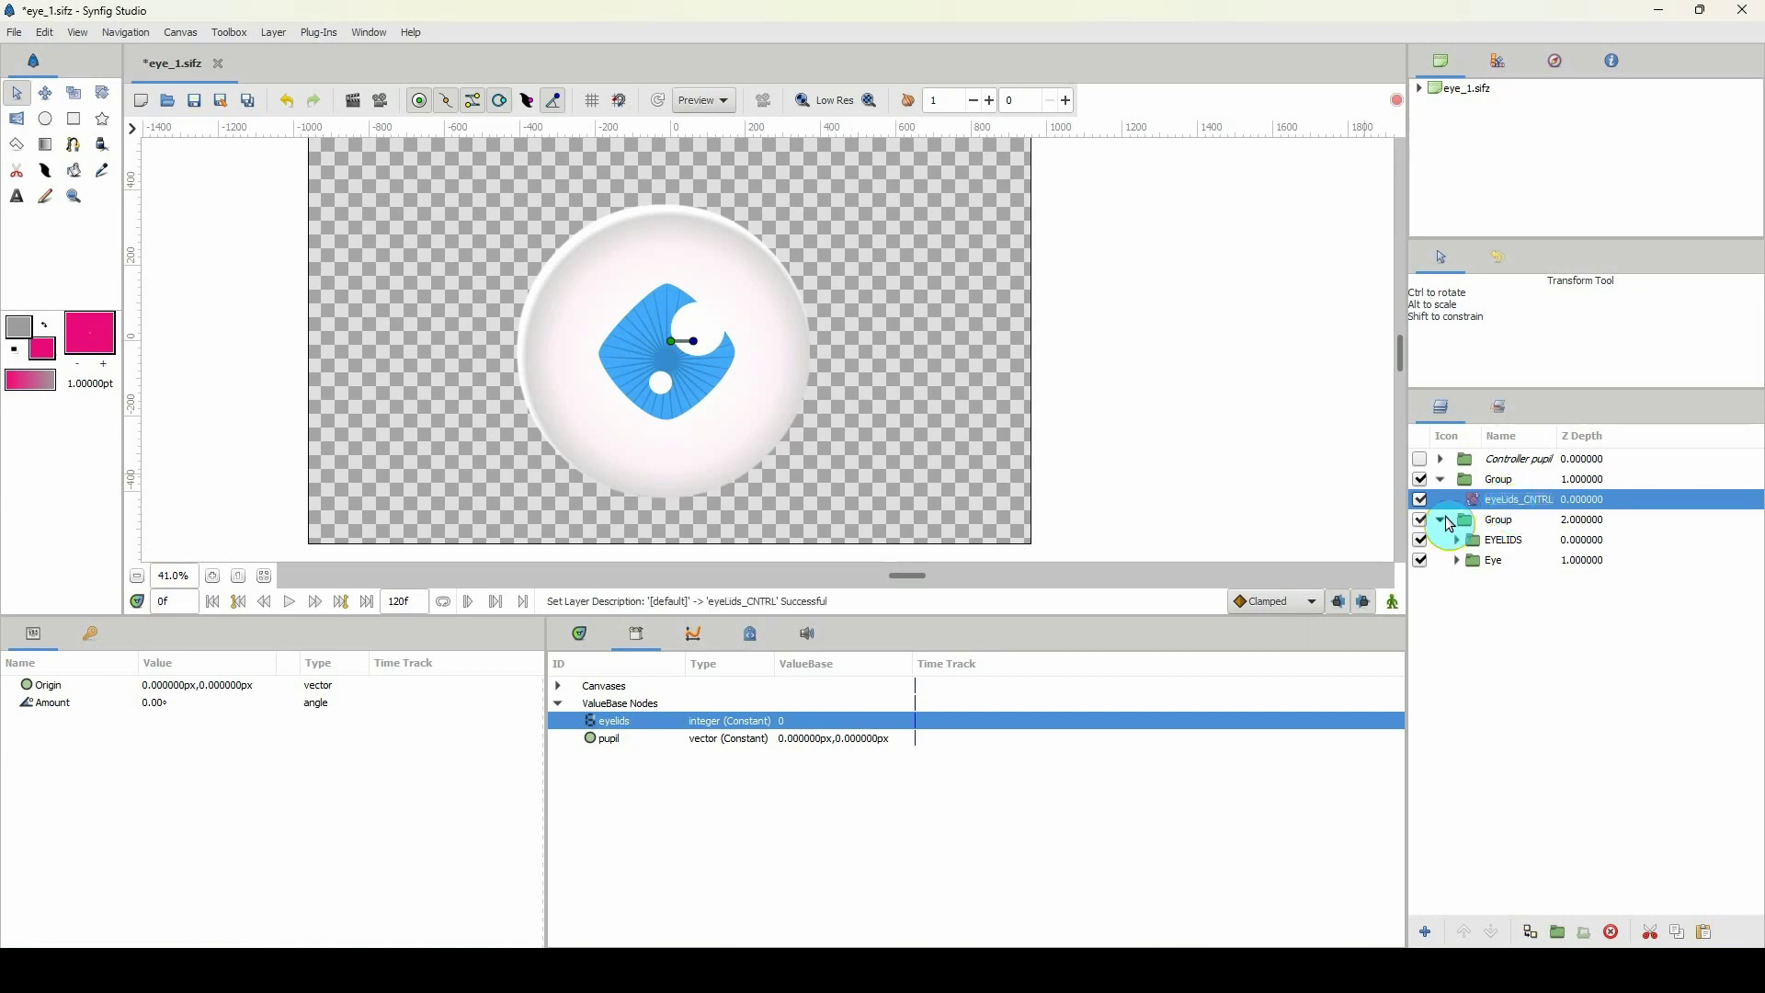
# Step: Rename the group containing the eyelid control layer as "Controller eyeLids"
pyautogui.doubleClick(1493, 481)
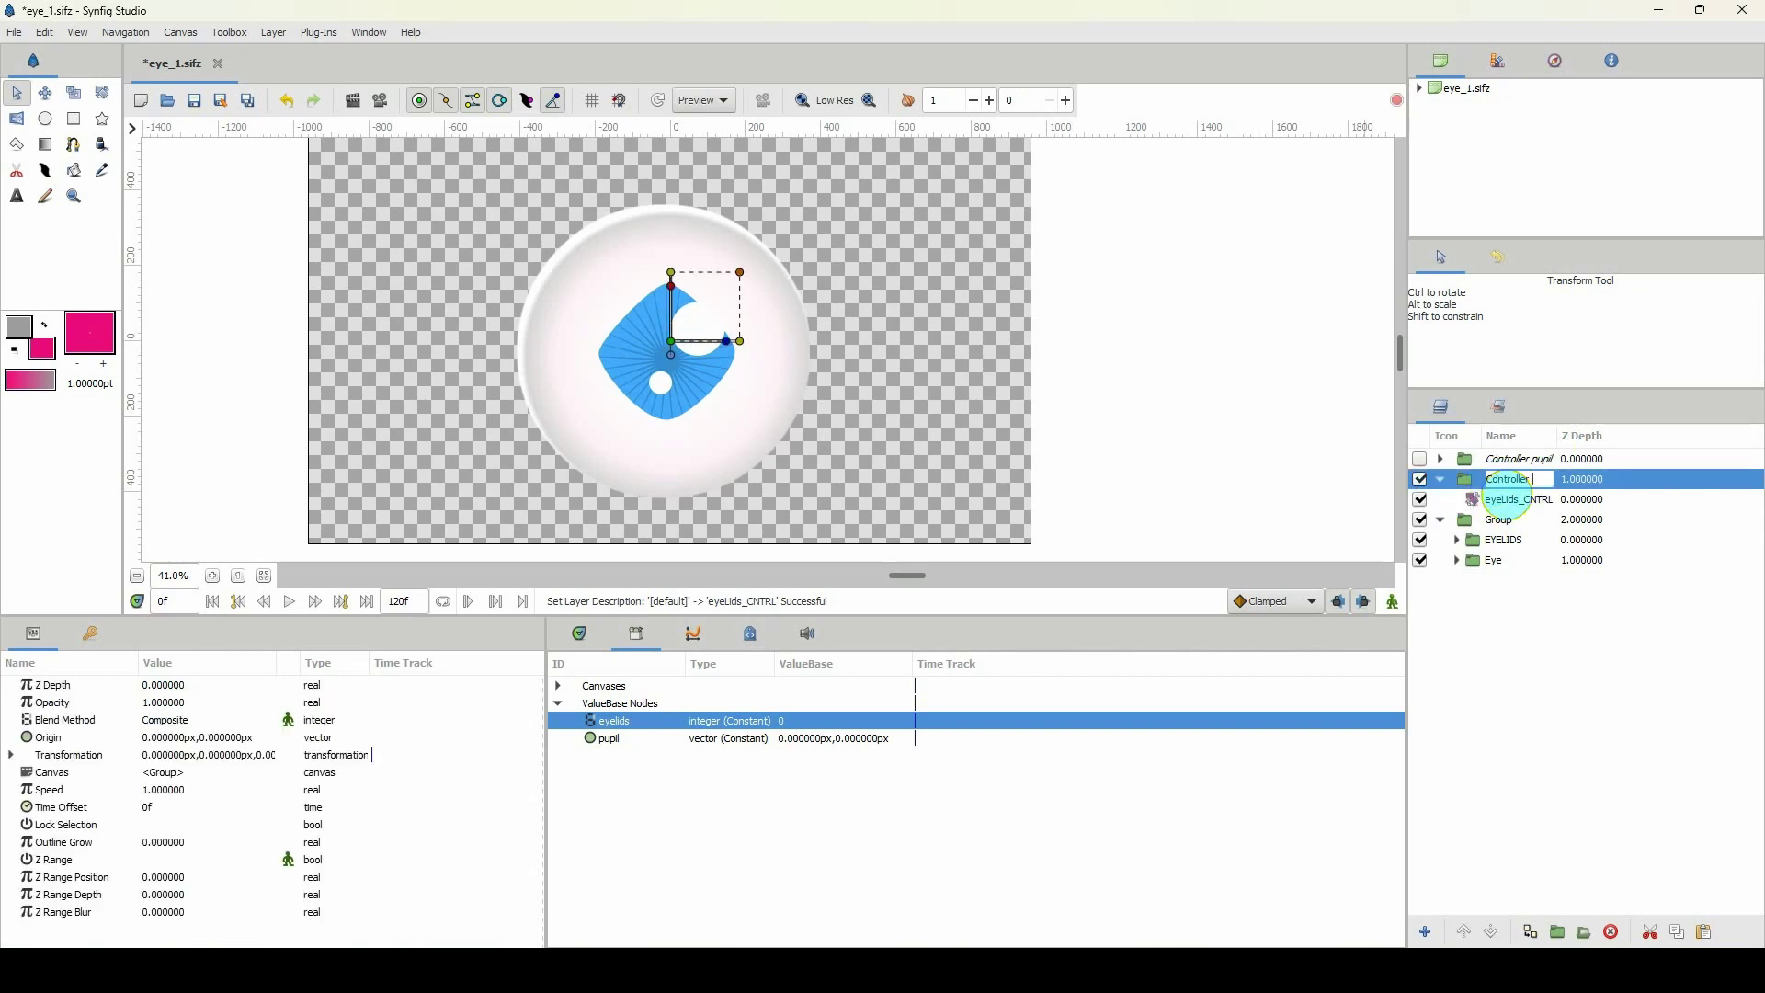
pyautogui.press('Return')
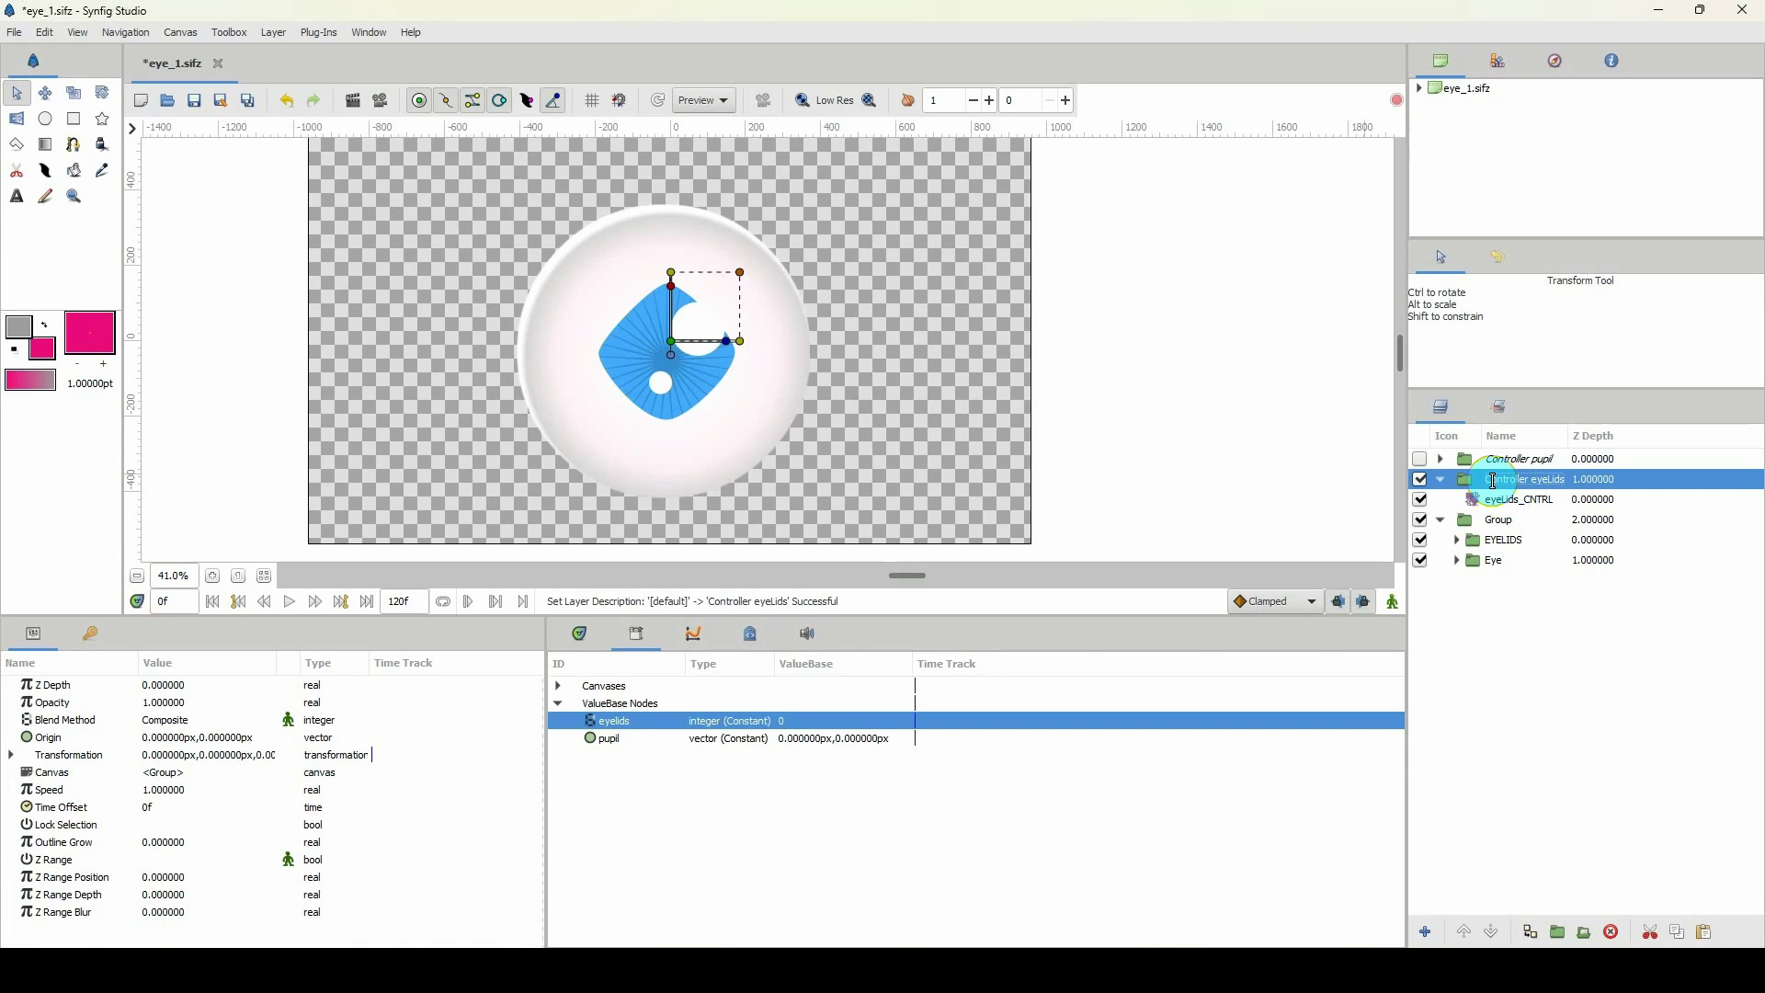
pyautogui.click(1480, 500)
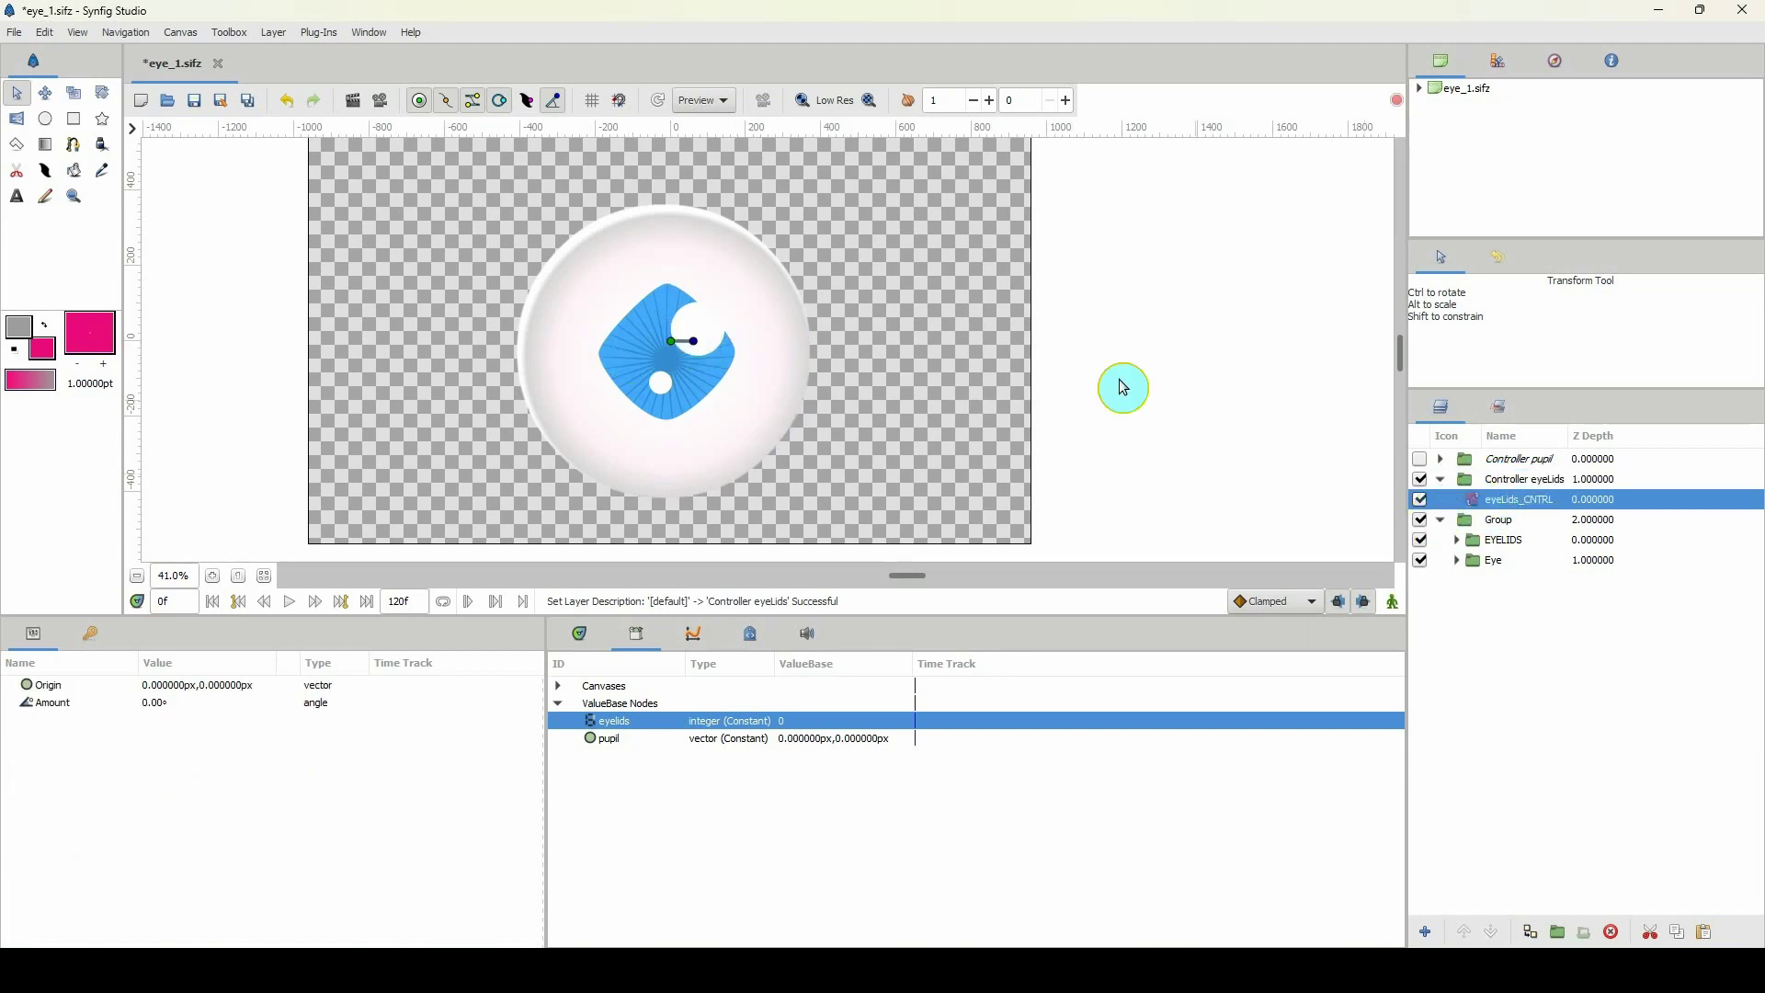
# Step: Place the Controller eyeLids group beside the eye at about 690, -47 px and scale it to about 81 px
pyautogui.click(1446, 480)
pyautogui.click(676, 344)
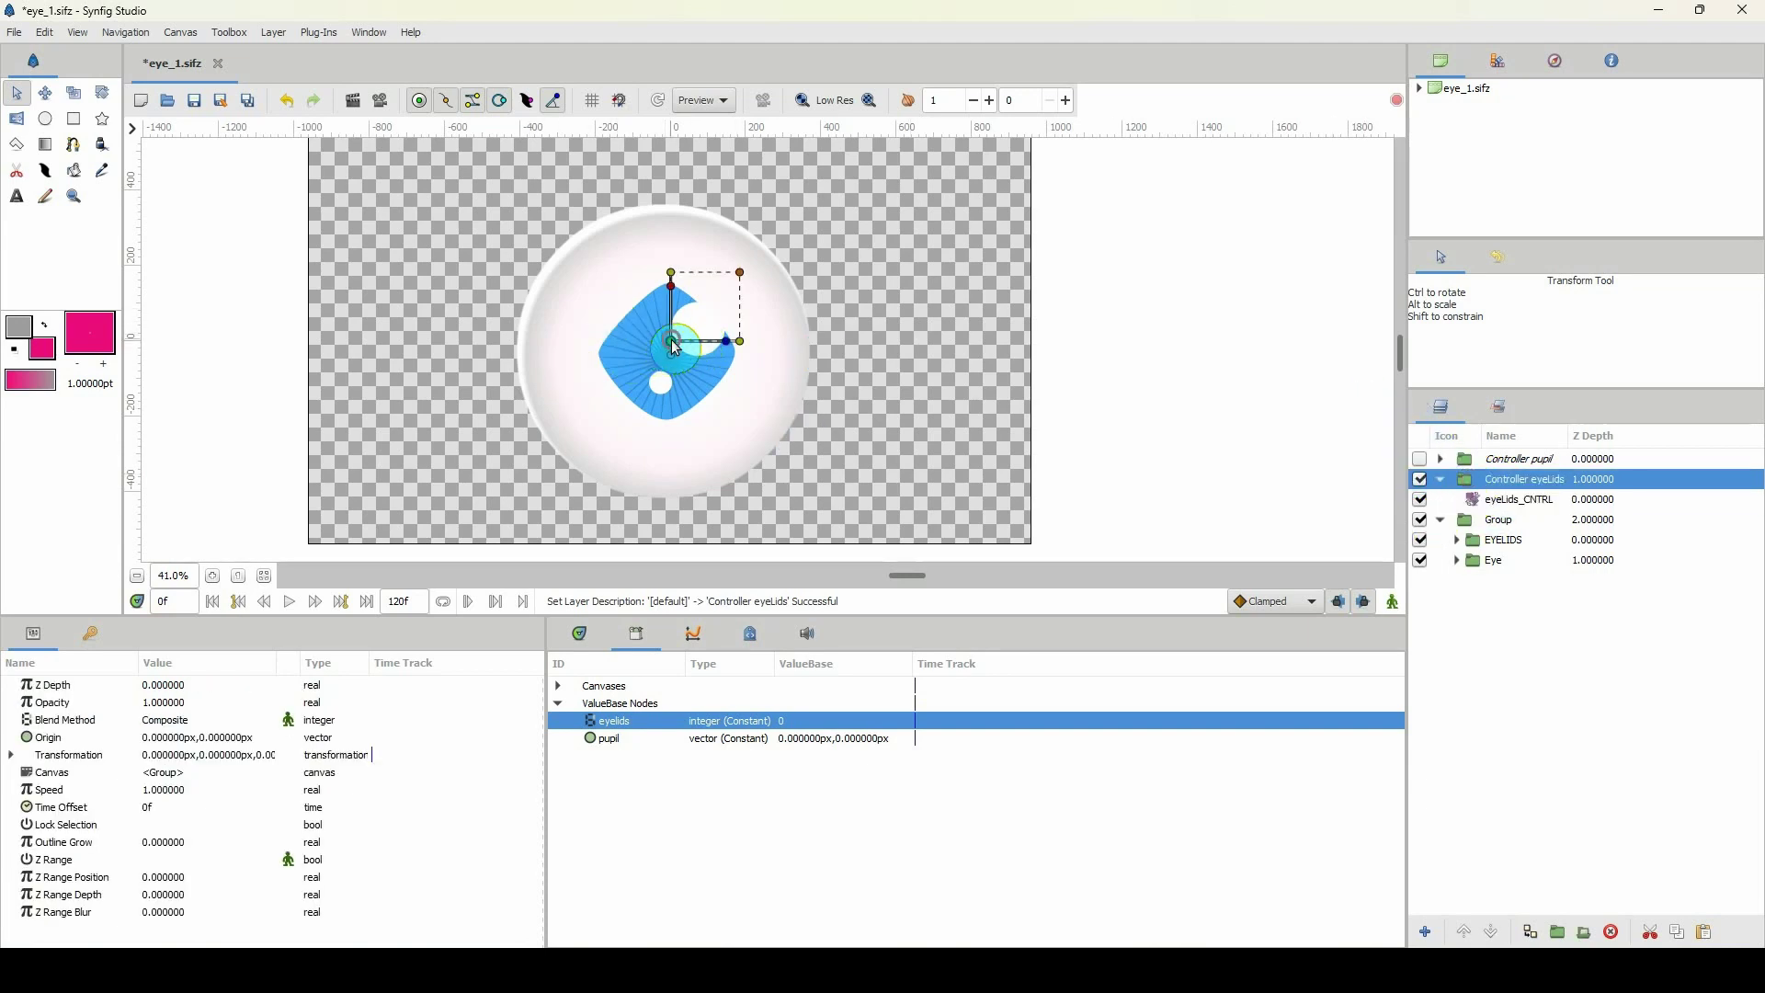
pyautogui.moveTo(676, 344); pyautogui.dragTo(930, 268)
pyautogui.click(936, 275)
pyautogui.click(1071, 308)
pyautogui.click(1513, 480)
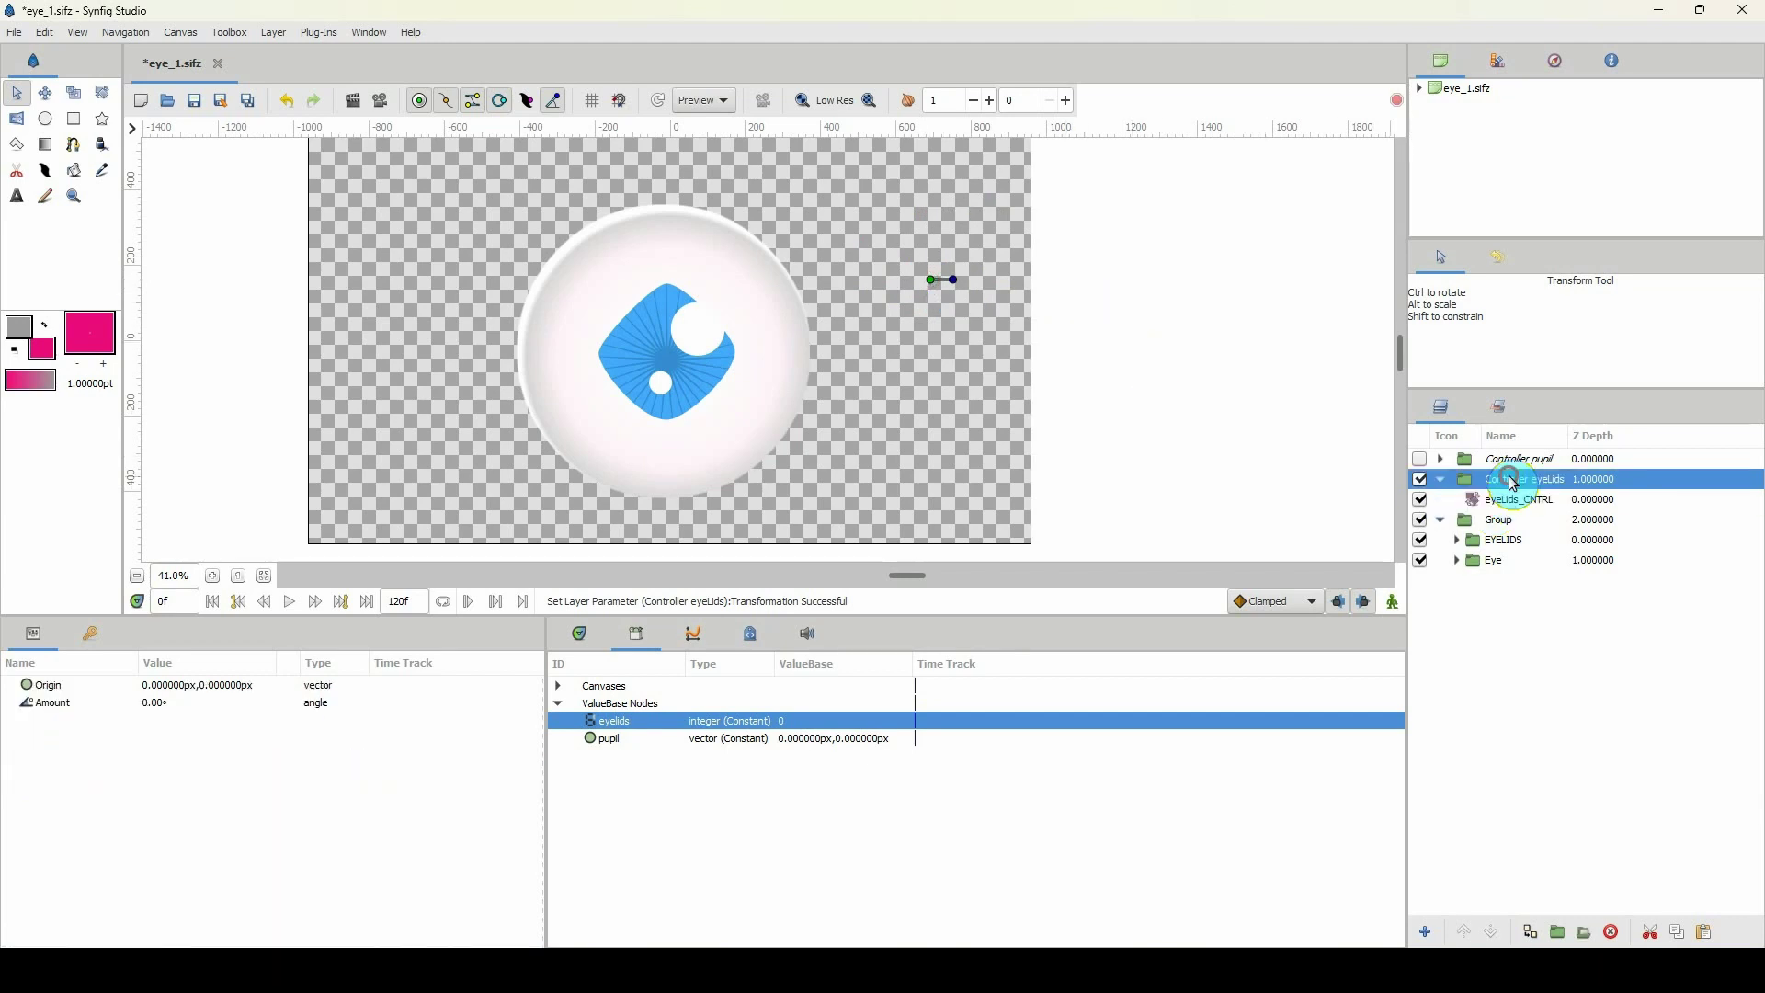
pyautogui.click(1003, 221)
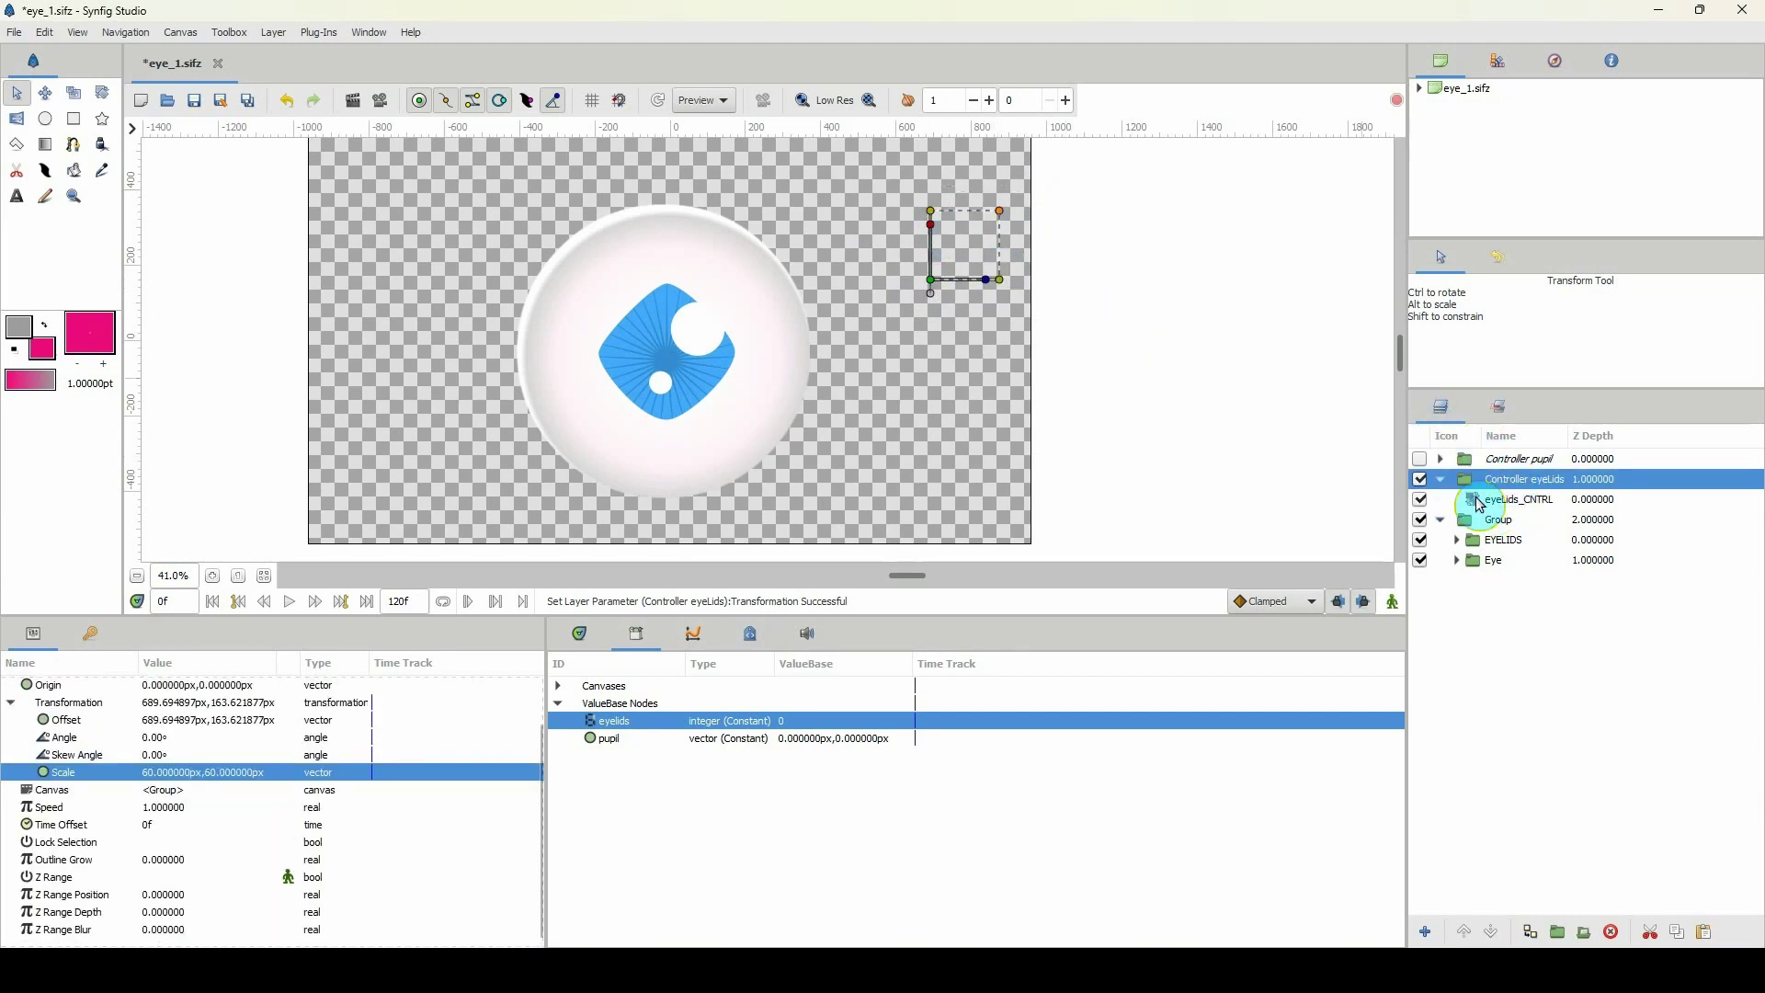
pyautogui.click(1479, 504)
pyautogui.click(1512, 479)
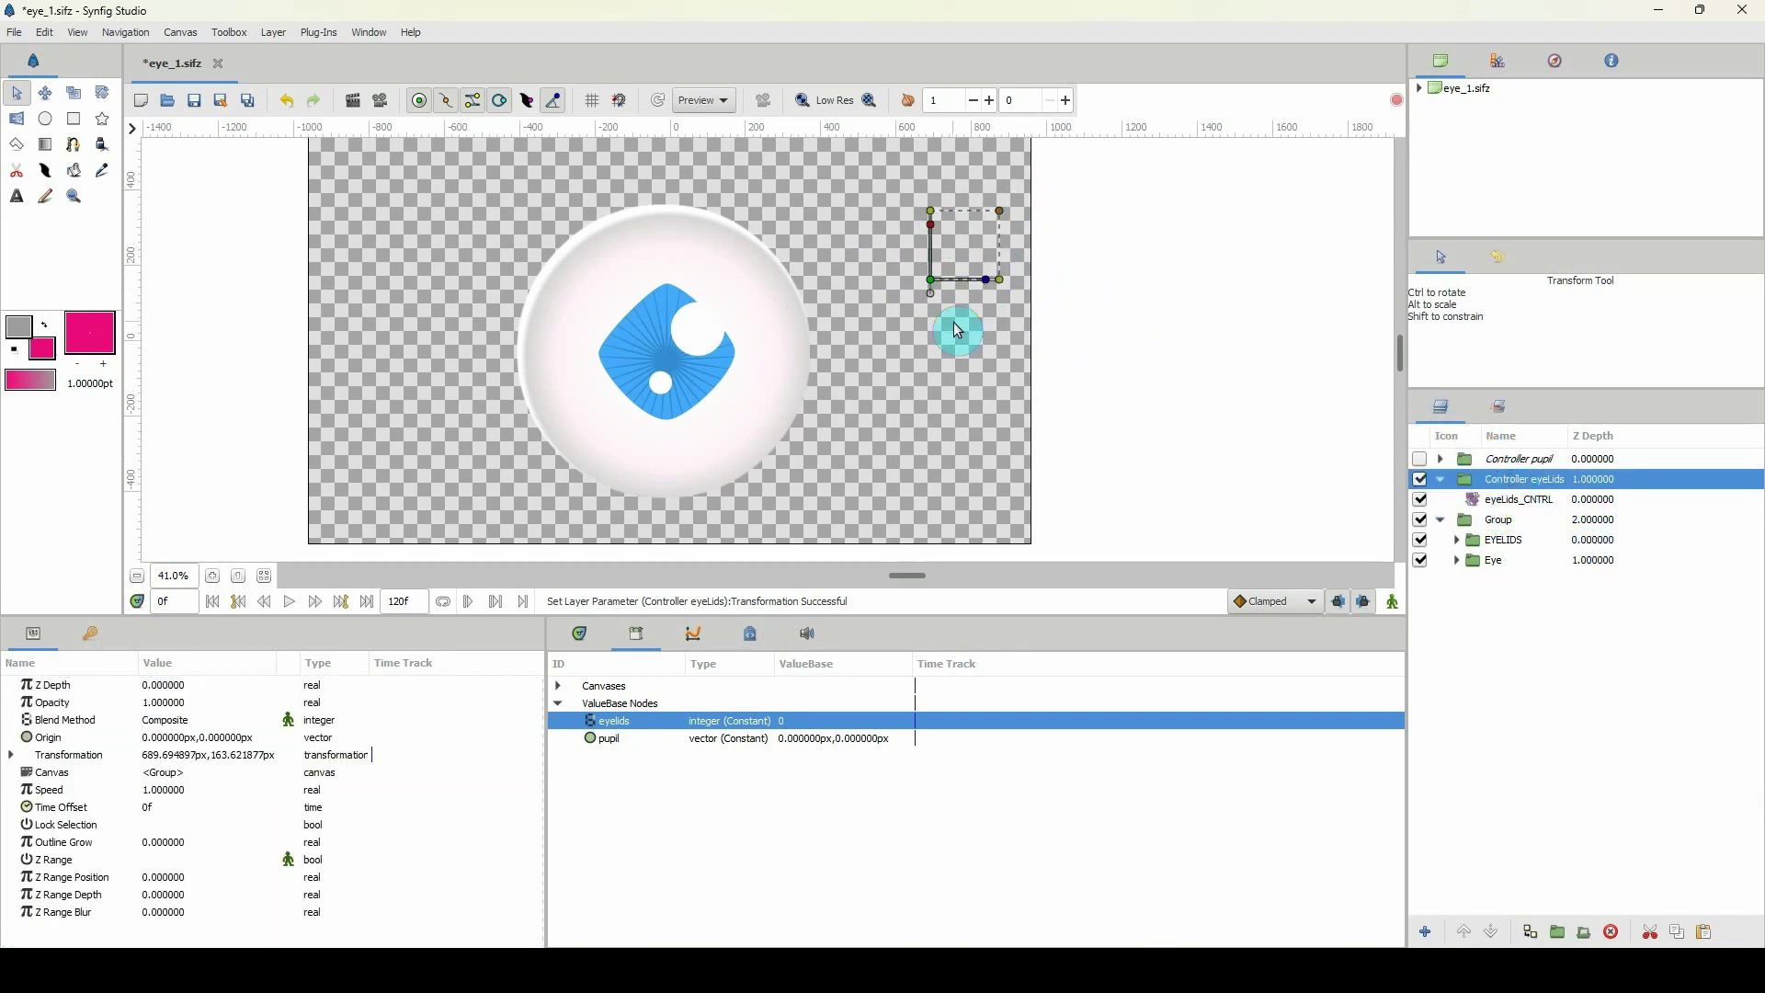
pyautogui.moveTo(933, 290); pyautogui.dragTo(933, 321)
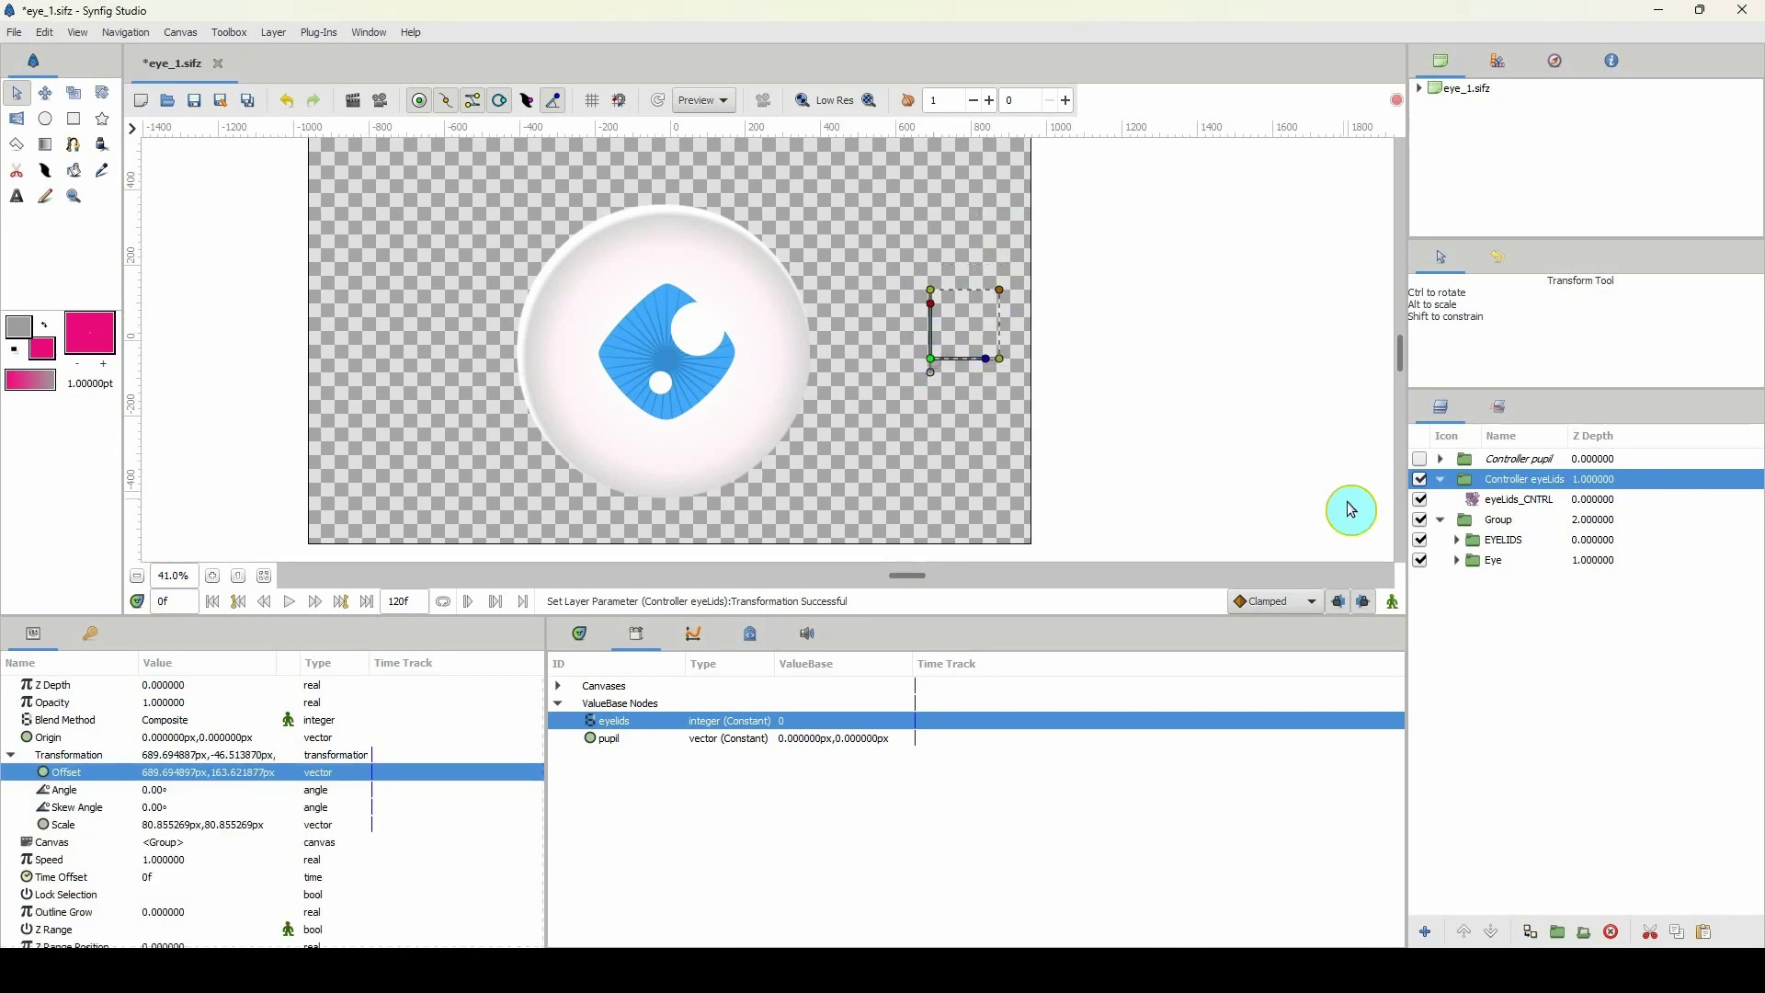
# Step: Convert the Amount parameter of the eyeLids_CNTRL layer to Scale
pyautogui.click(1401, 502)
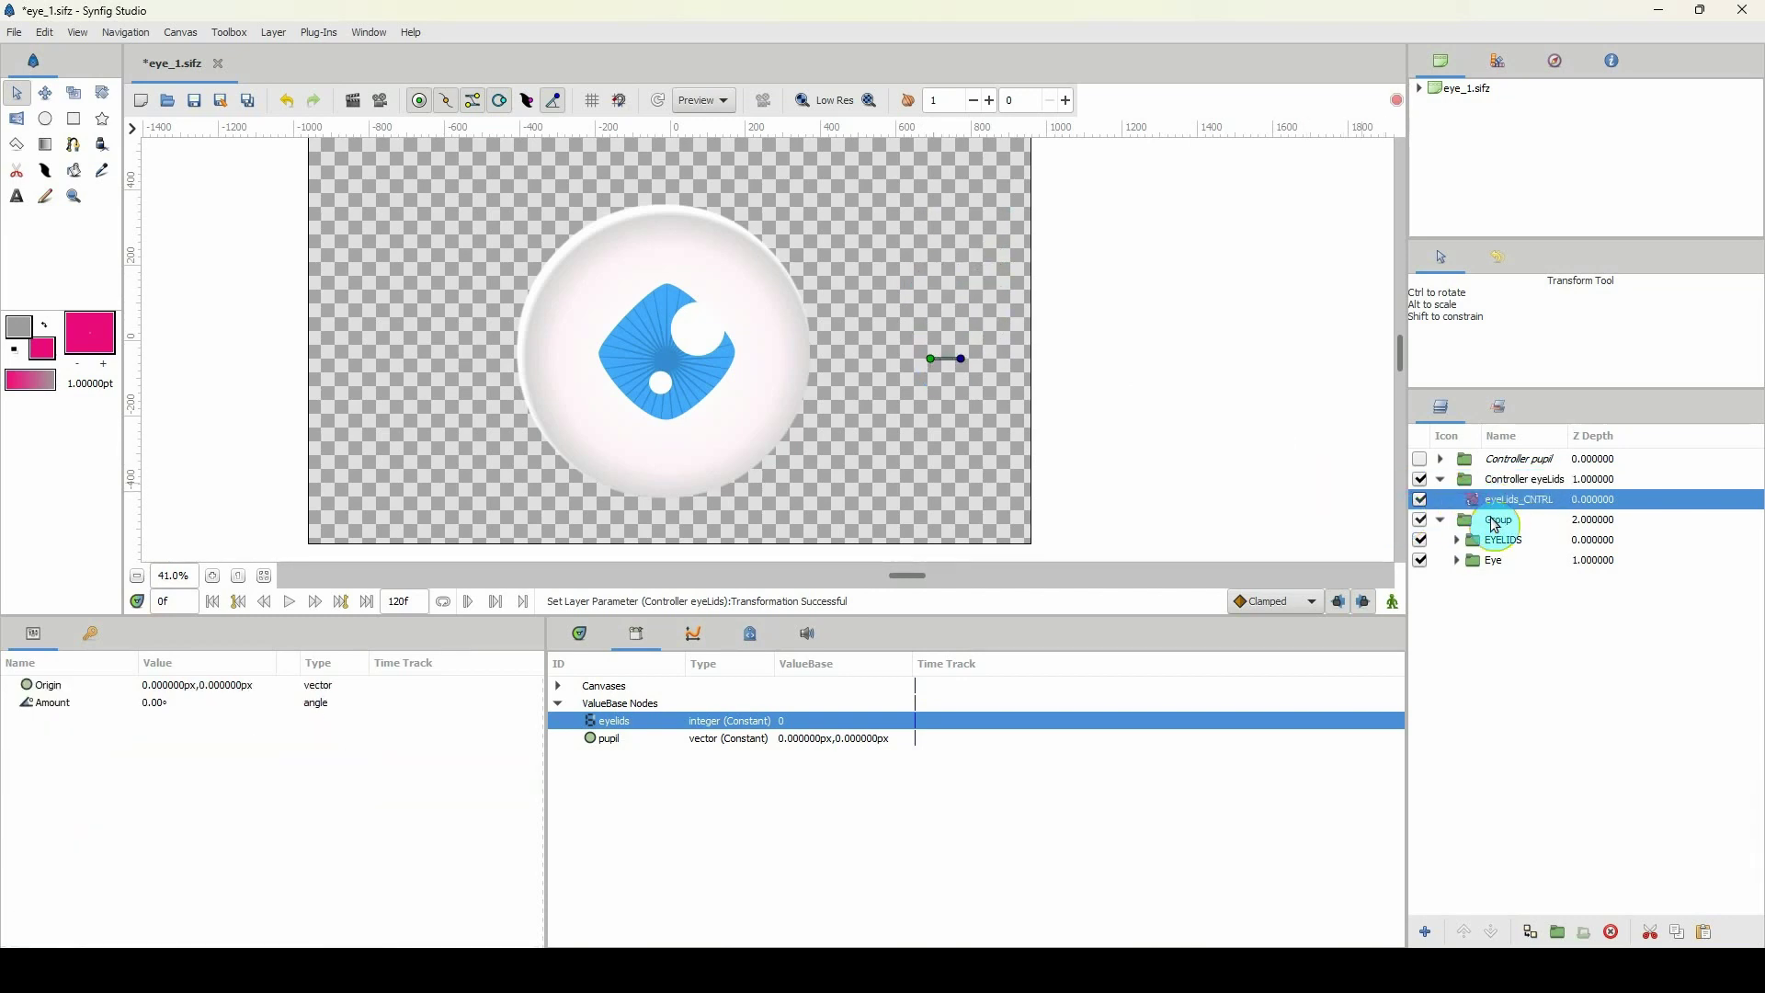
pyautogui.click(48, 704)
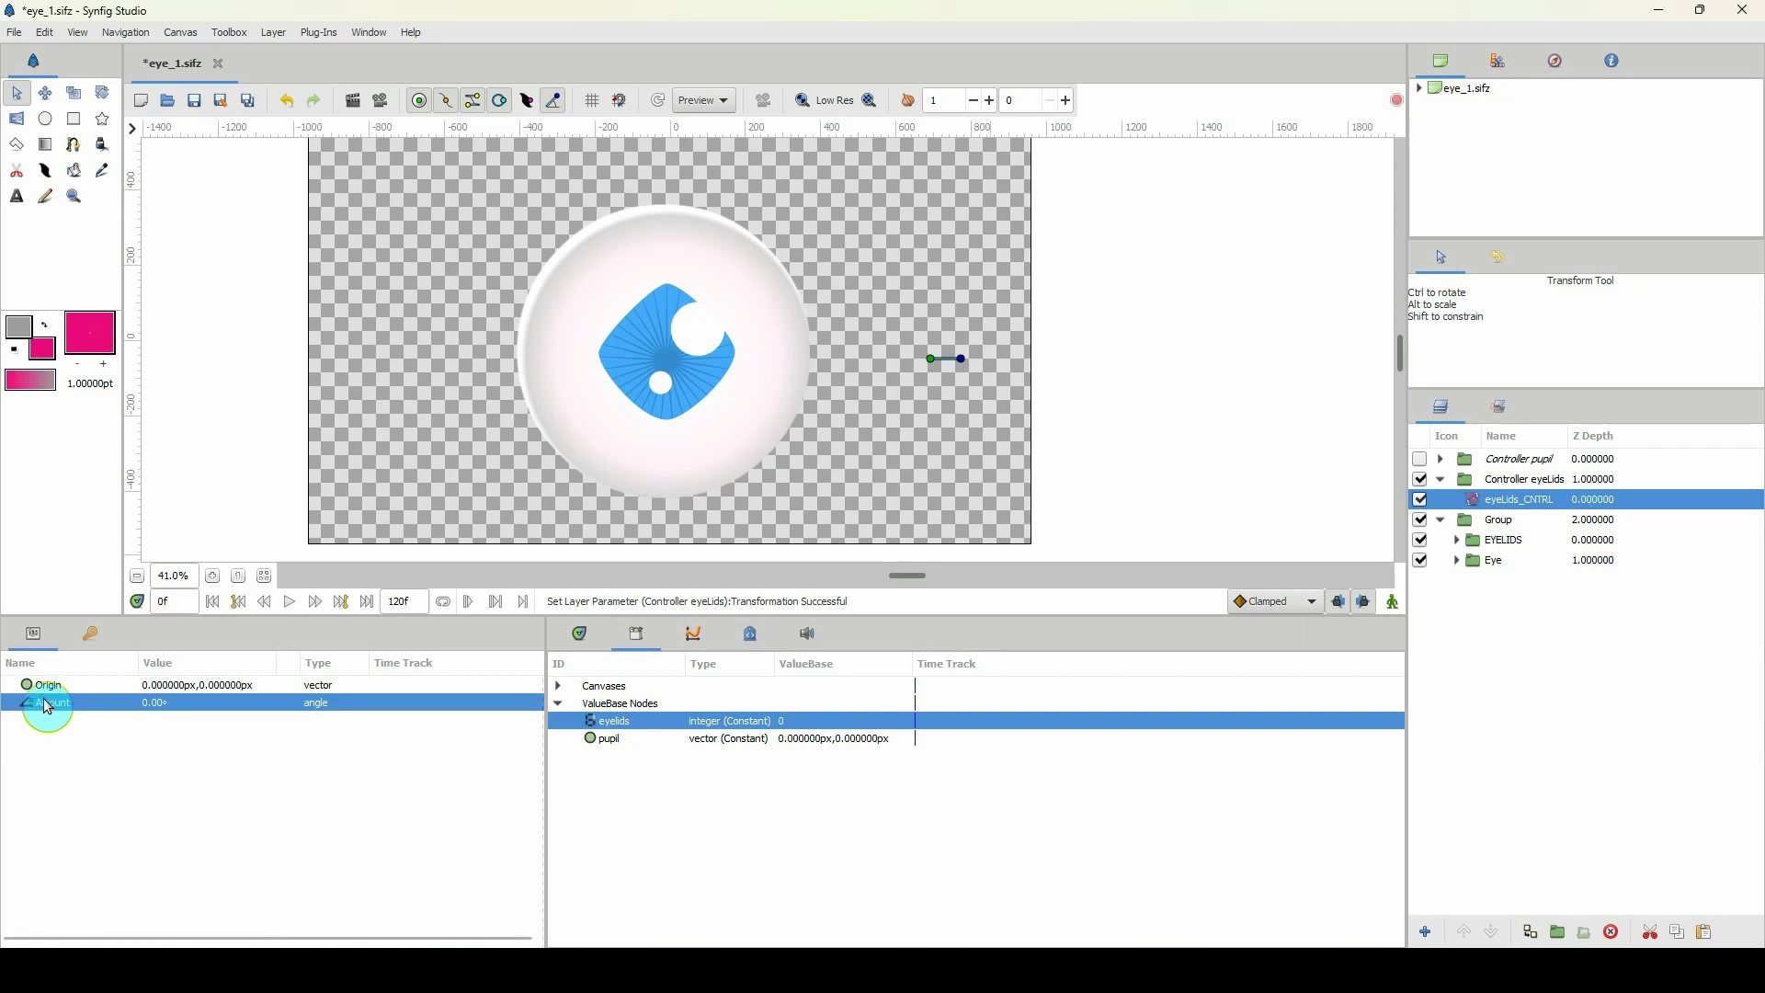
pyautogui.rightClick(57, 706)
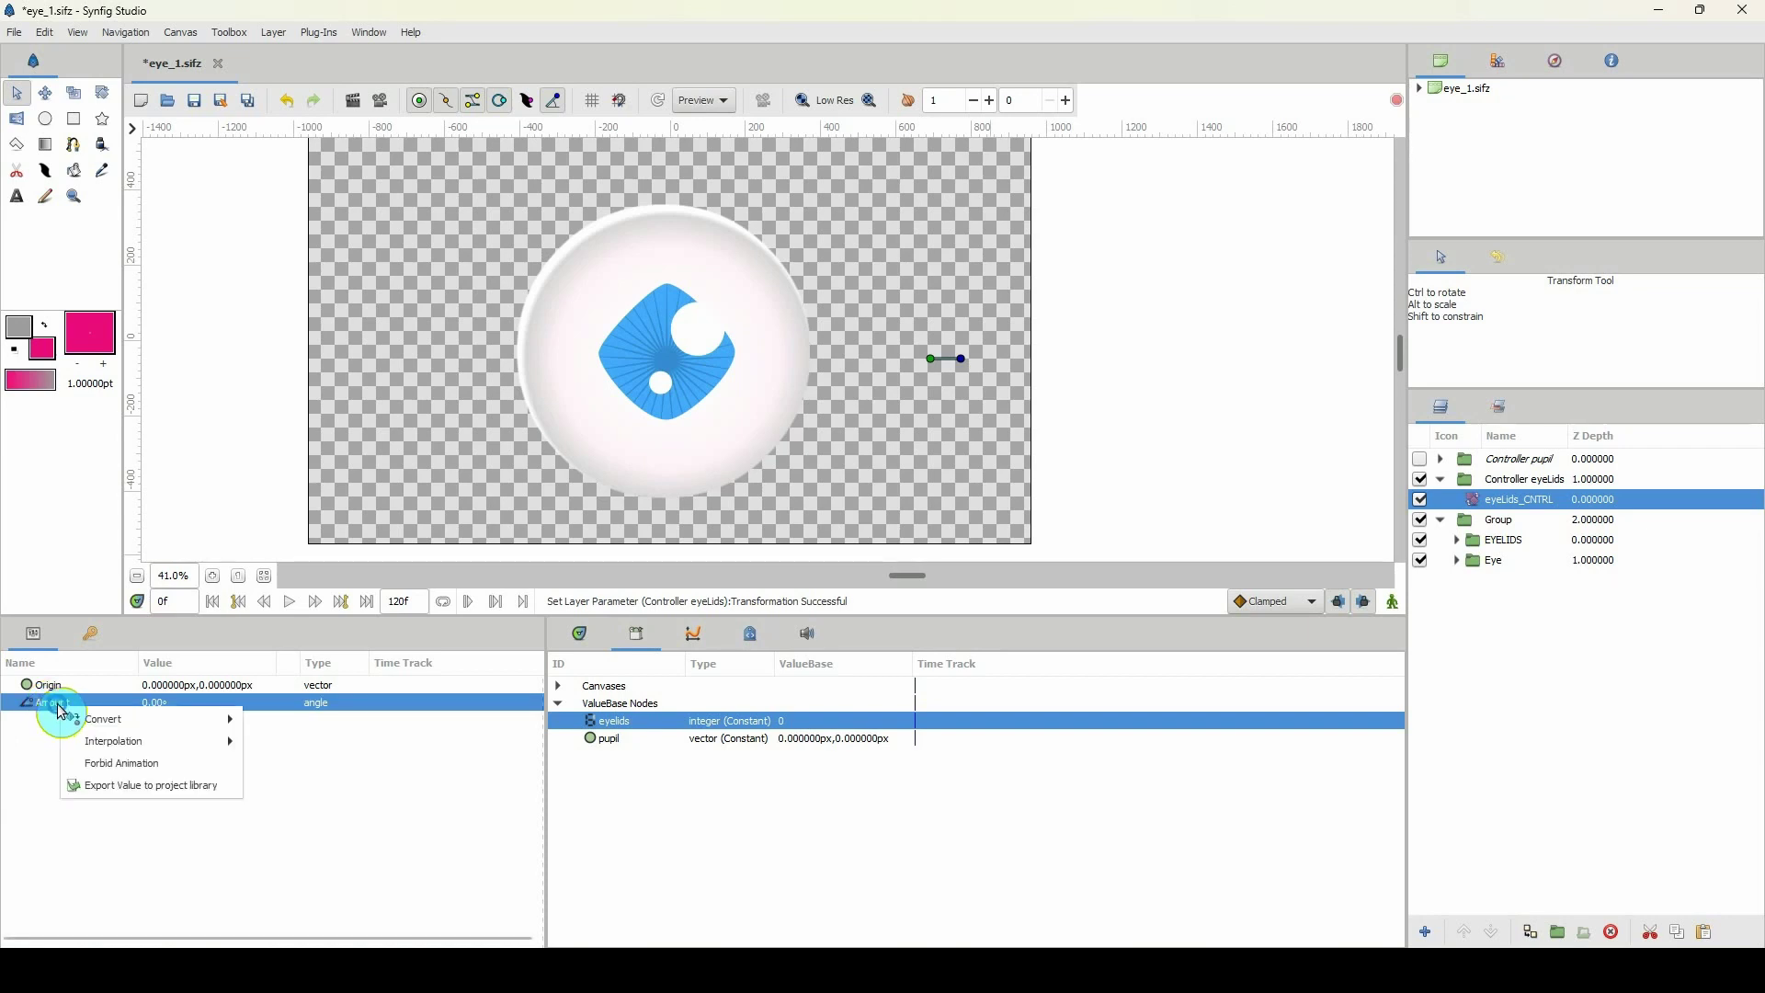
pyautogui.moveTo(225, 719)
pyautogui.click(281, 803)
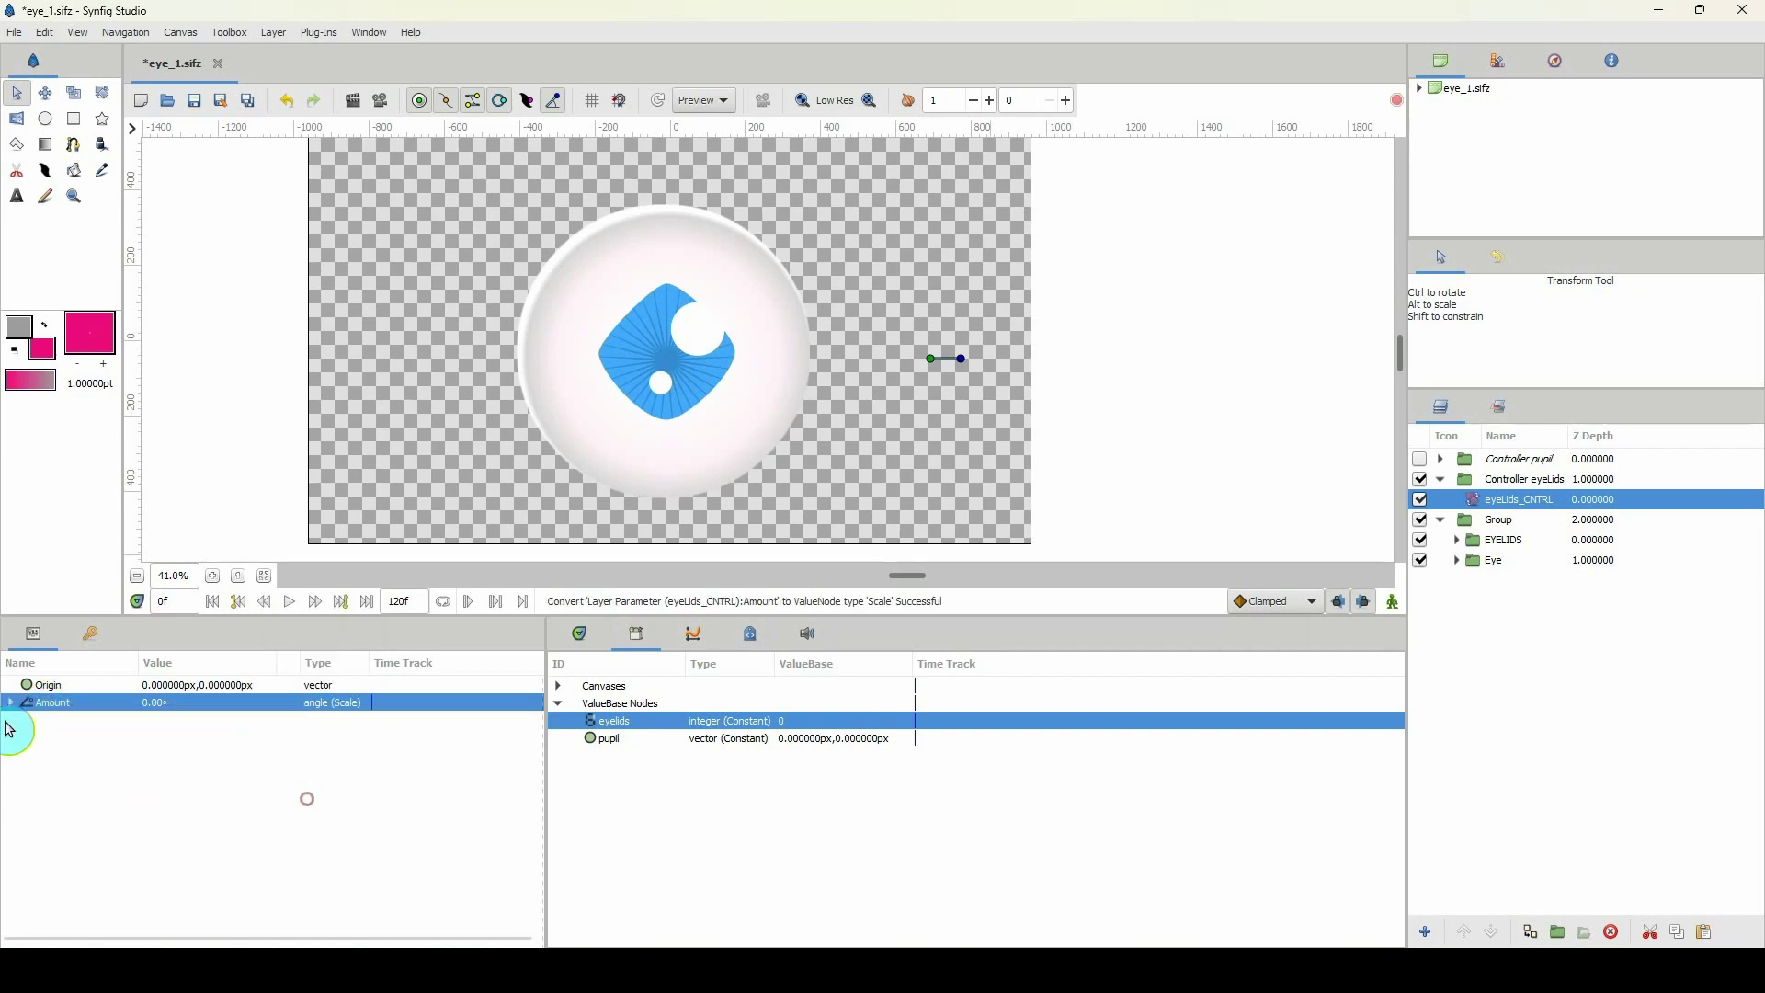
# Step: Convert the angle Link under the scaled Amount parameter to Integer and expand it
pyautogui.click(43, 740)
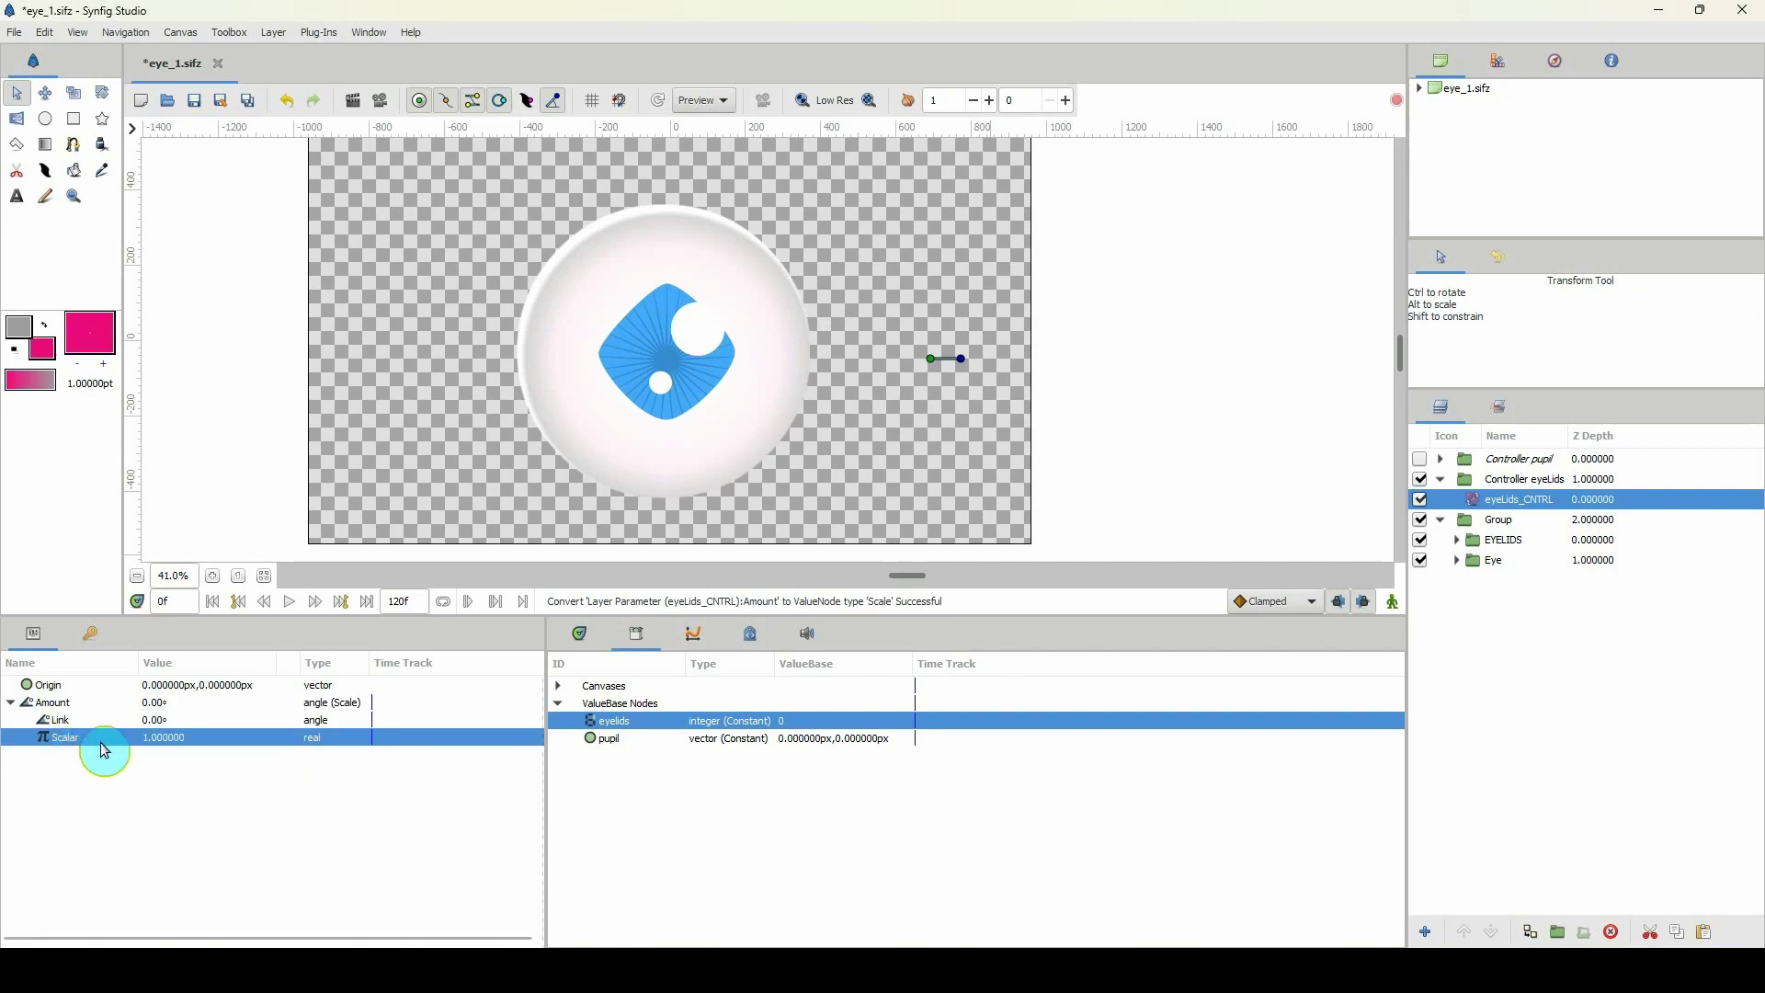
pyautogui.click(161, 737)
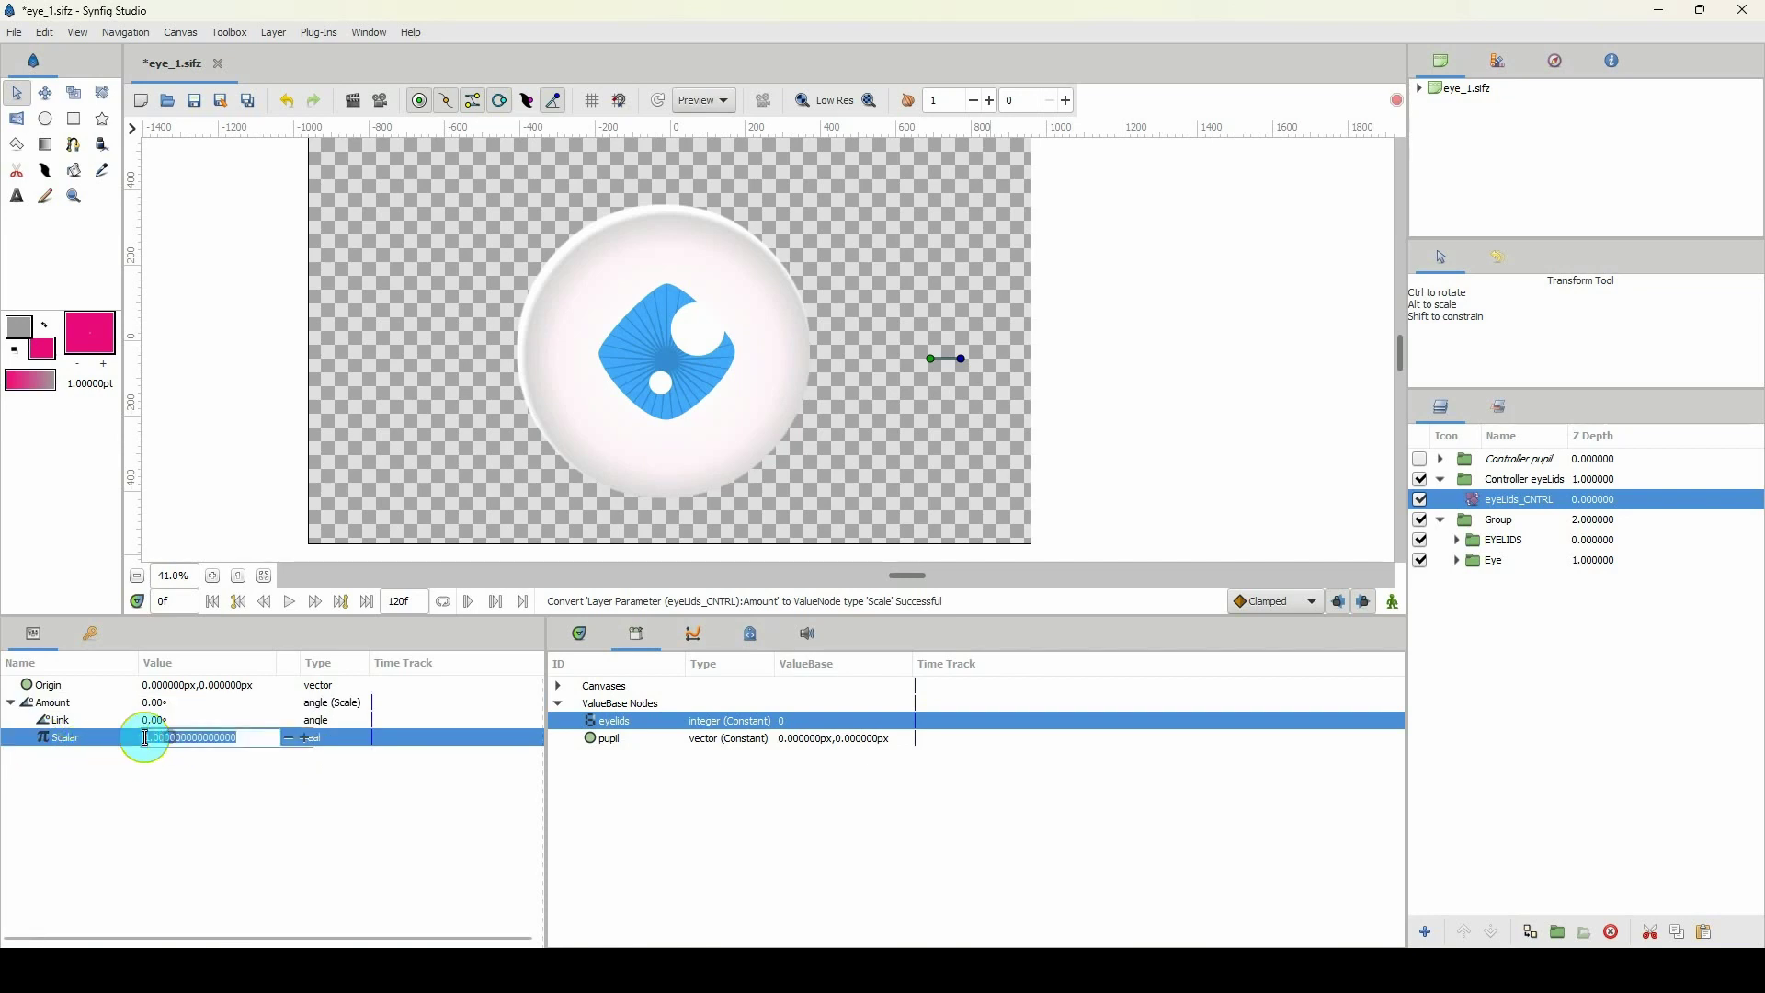
pyautogui.click(57, 725)
pyautogui.rightClick(77, 730)
pyautogui.moveTo(108, 734)
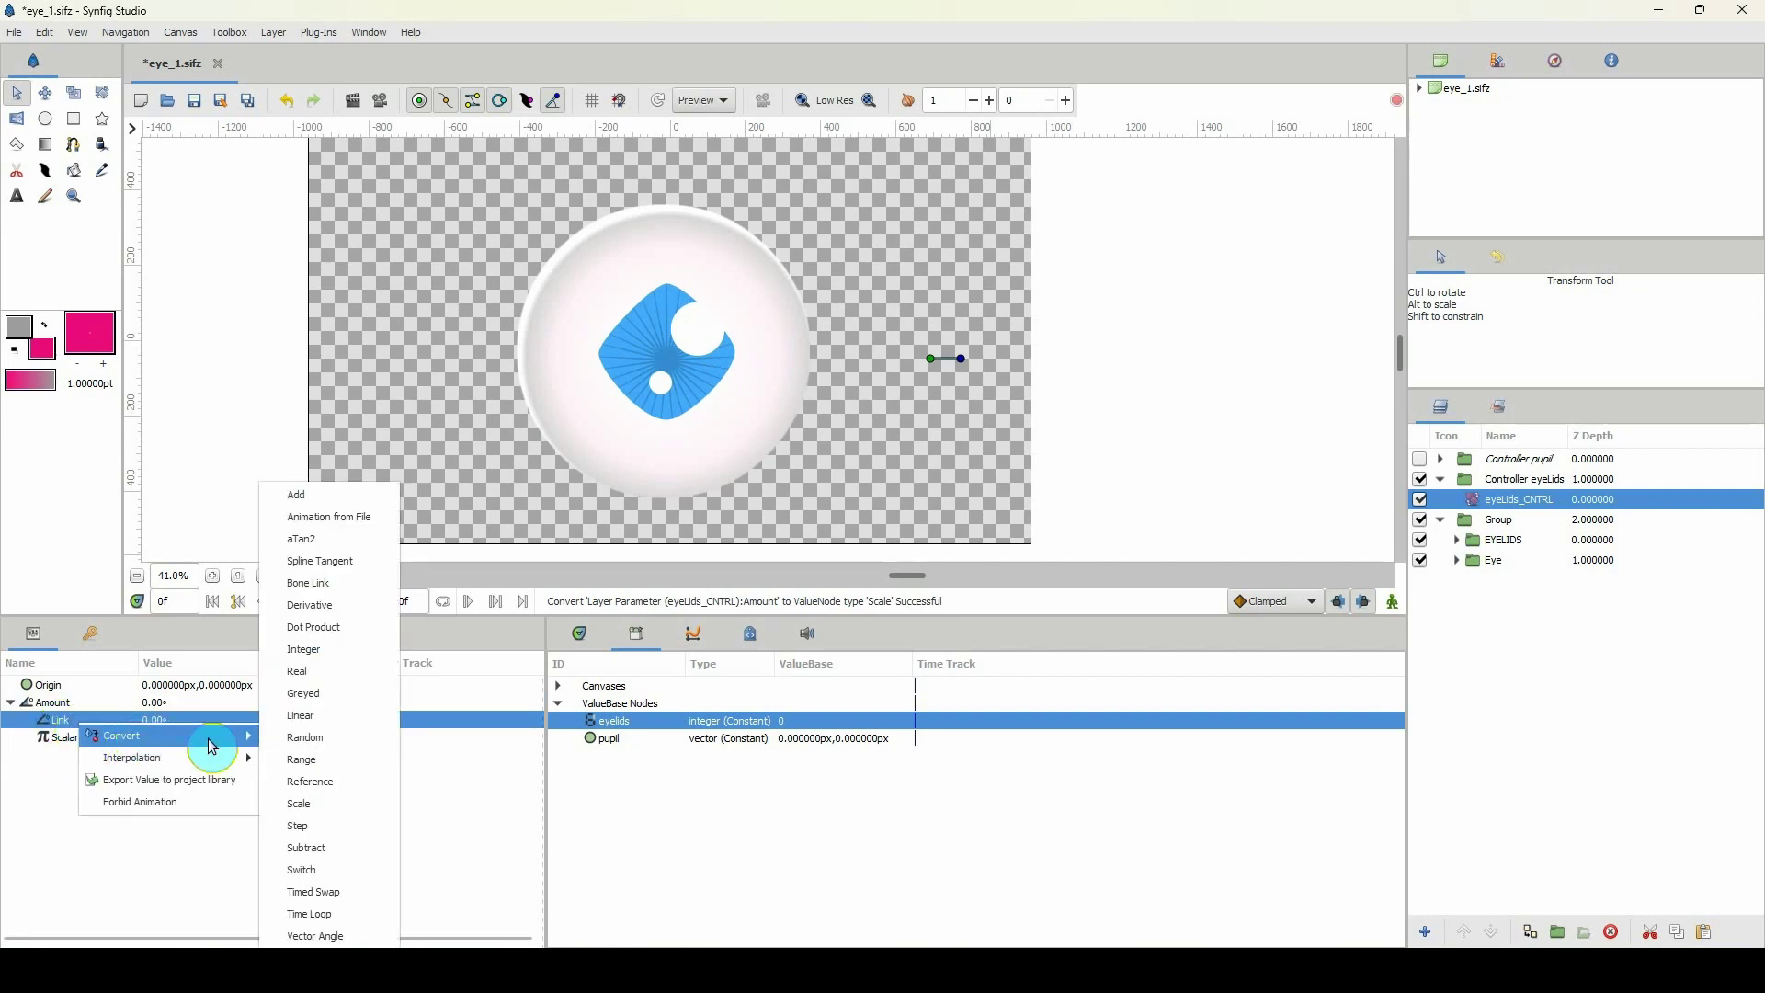
pyautogui.click(330, 648)
pyautogui.click(28, 720)
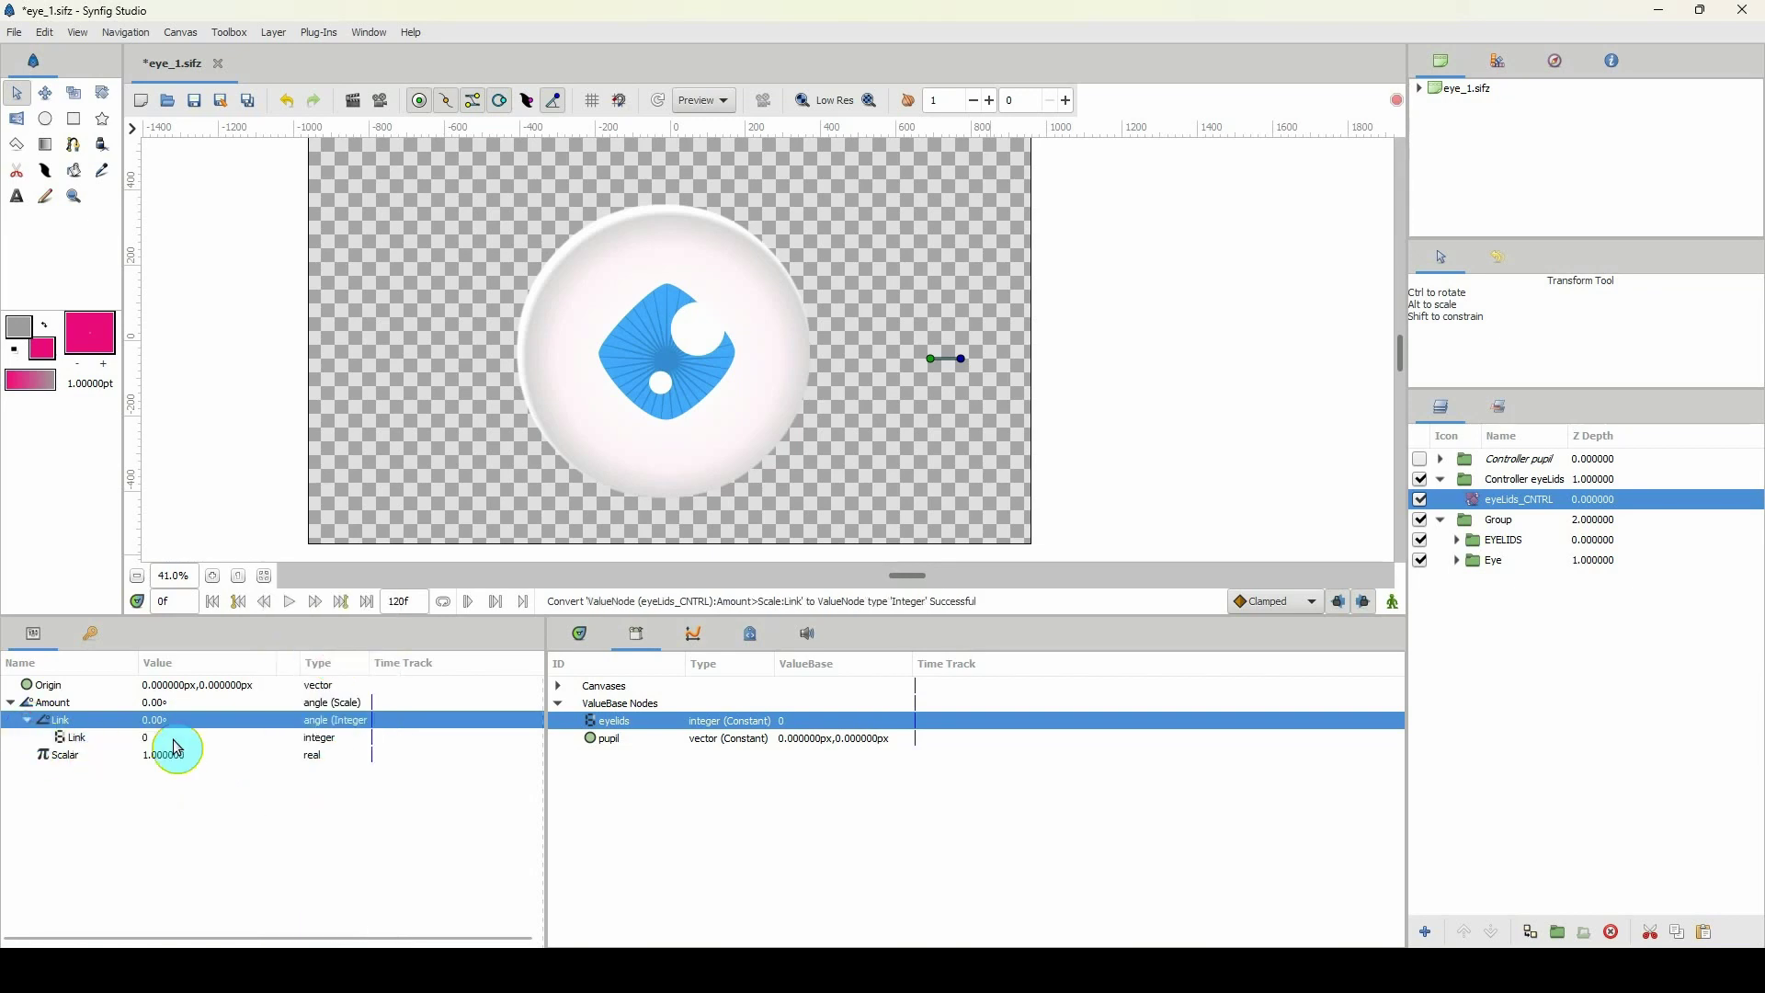
# Step: Set the Scalar of the Amount parameter to 30
pyautogui.click(170, 756)
pyautogui.write('3')
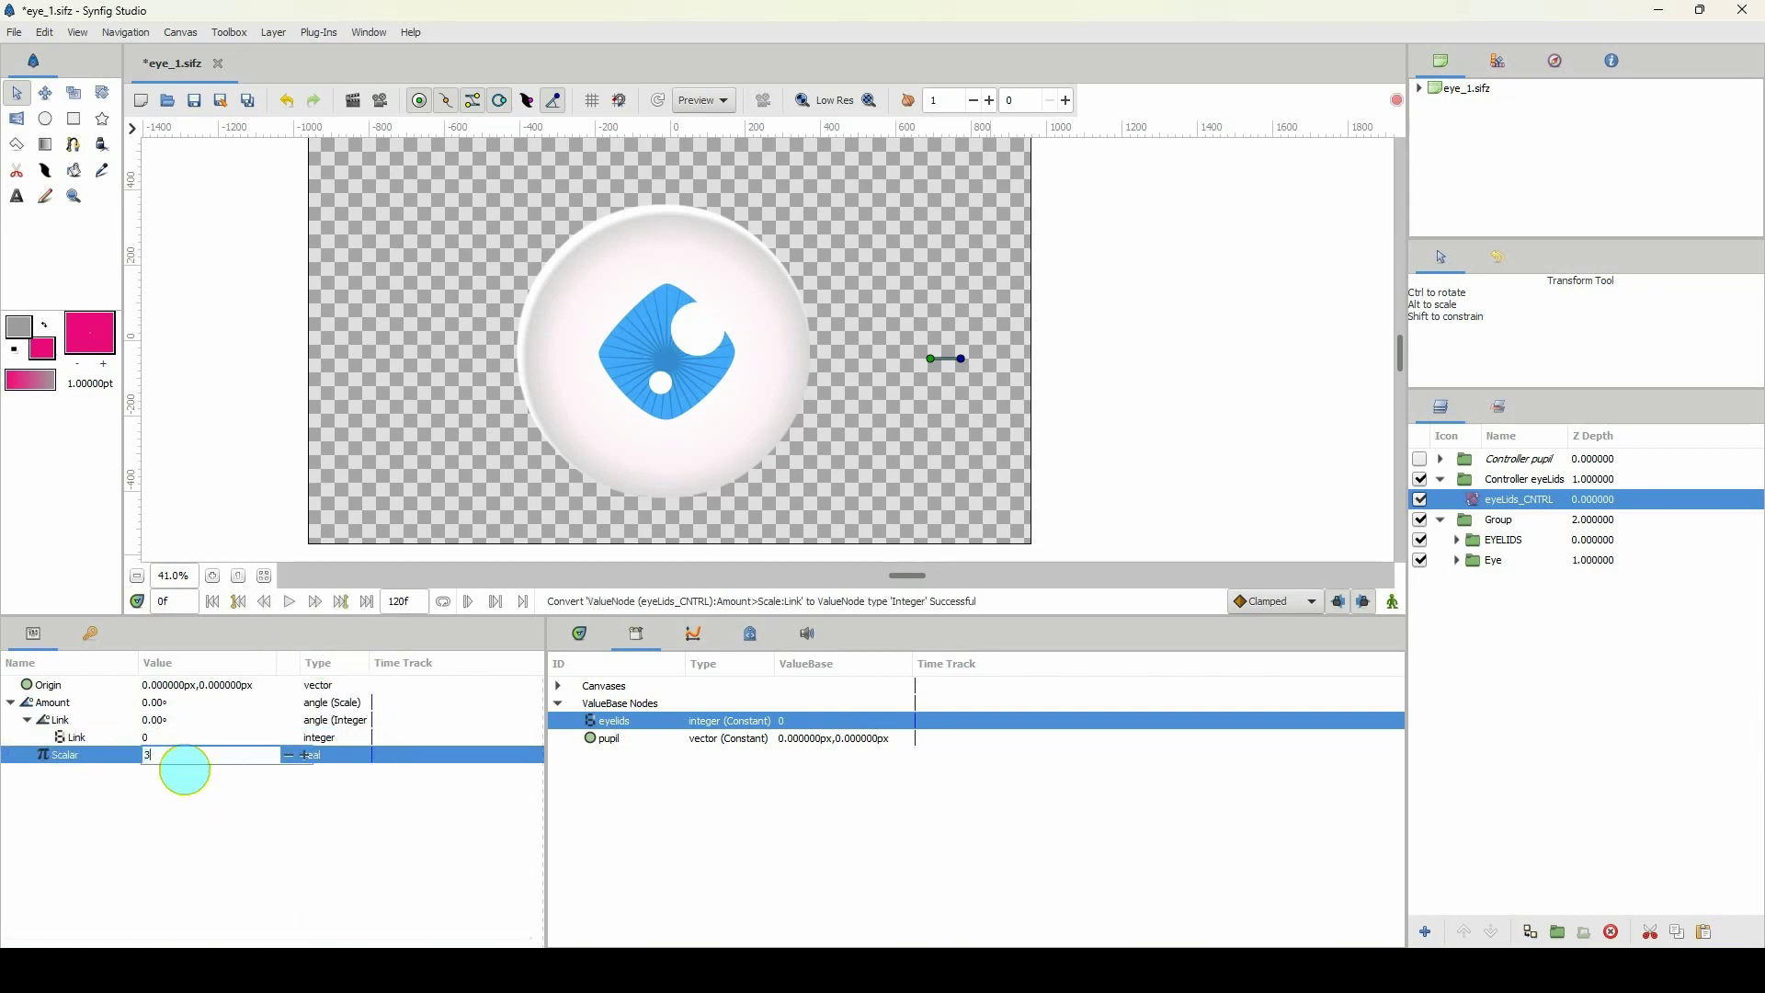
pyautogui.write('0')
pyautogui.press('Return')
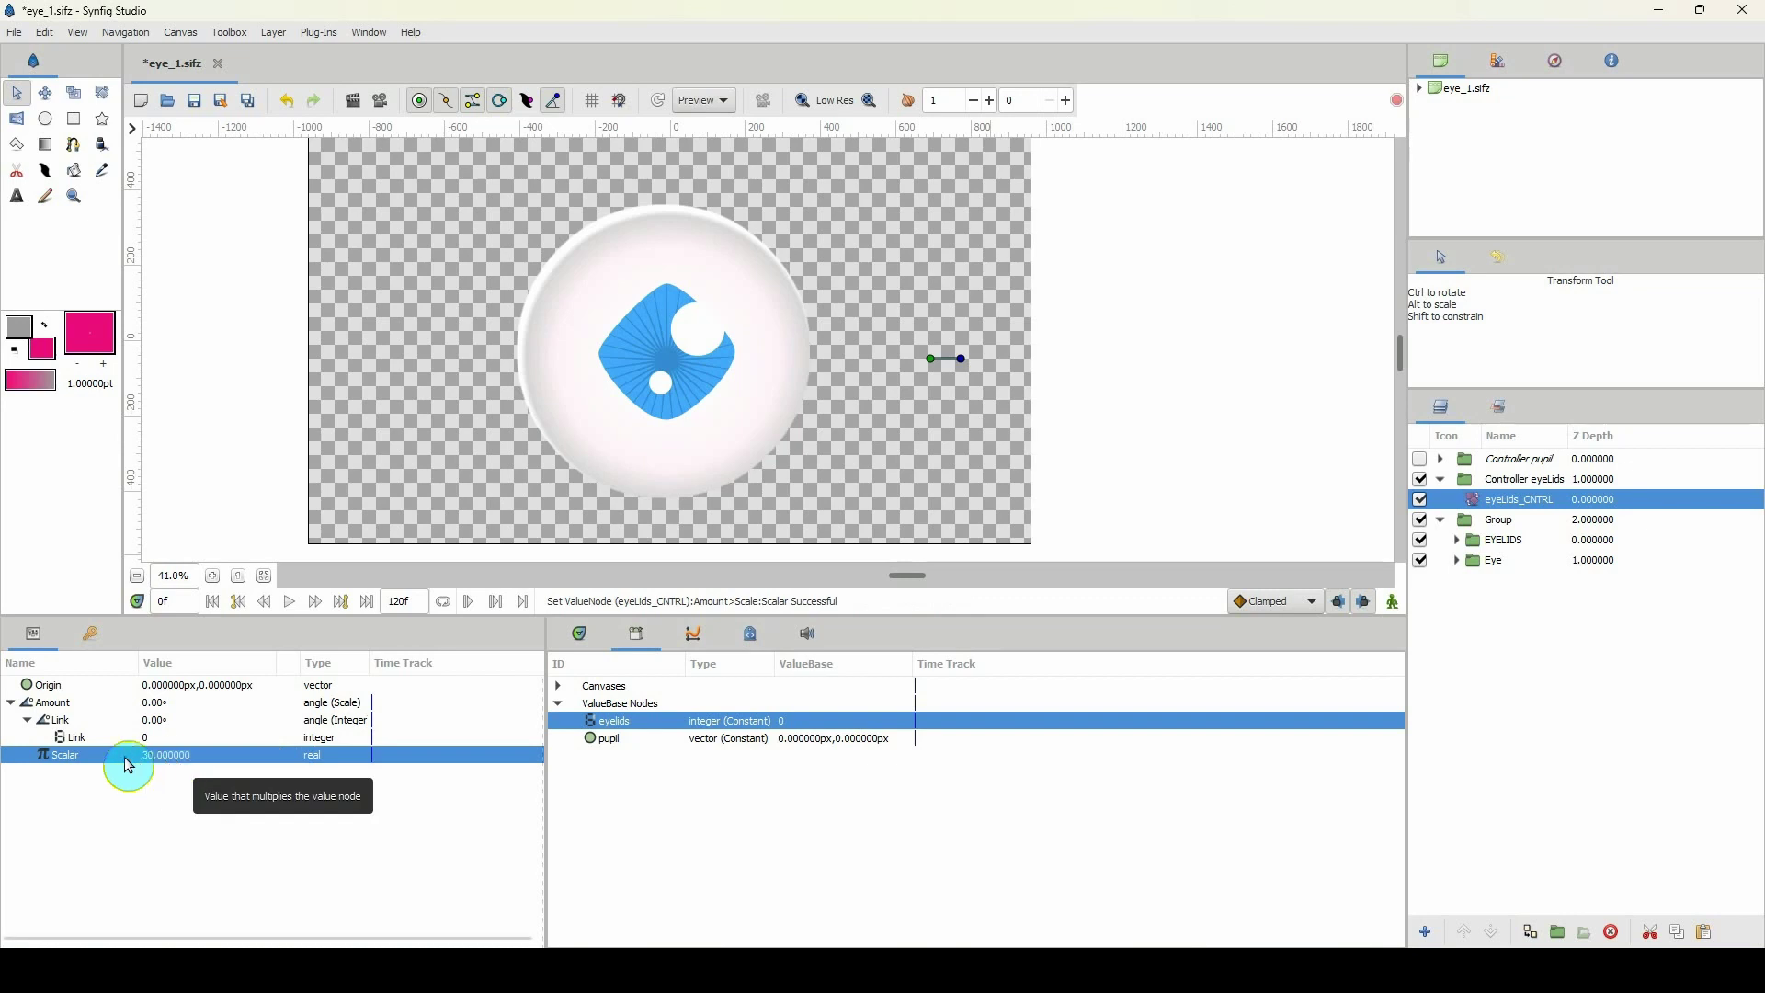
# Step: Connect the integer Link under Amount to the exported "eyelids" value and rotate the eyelid control handle to 30°
pyautogui.click(77, 736)
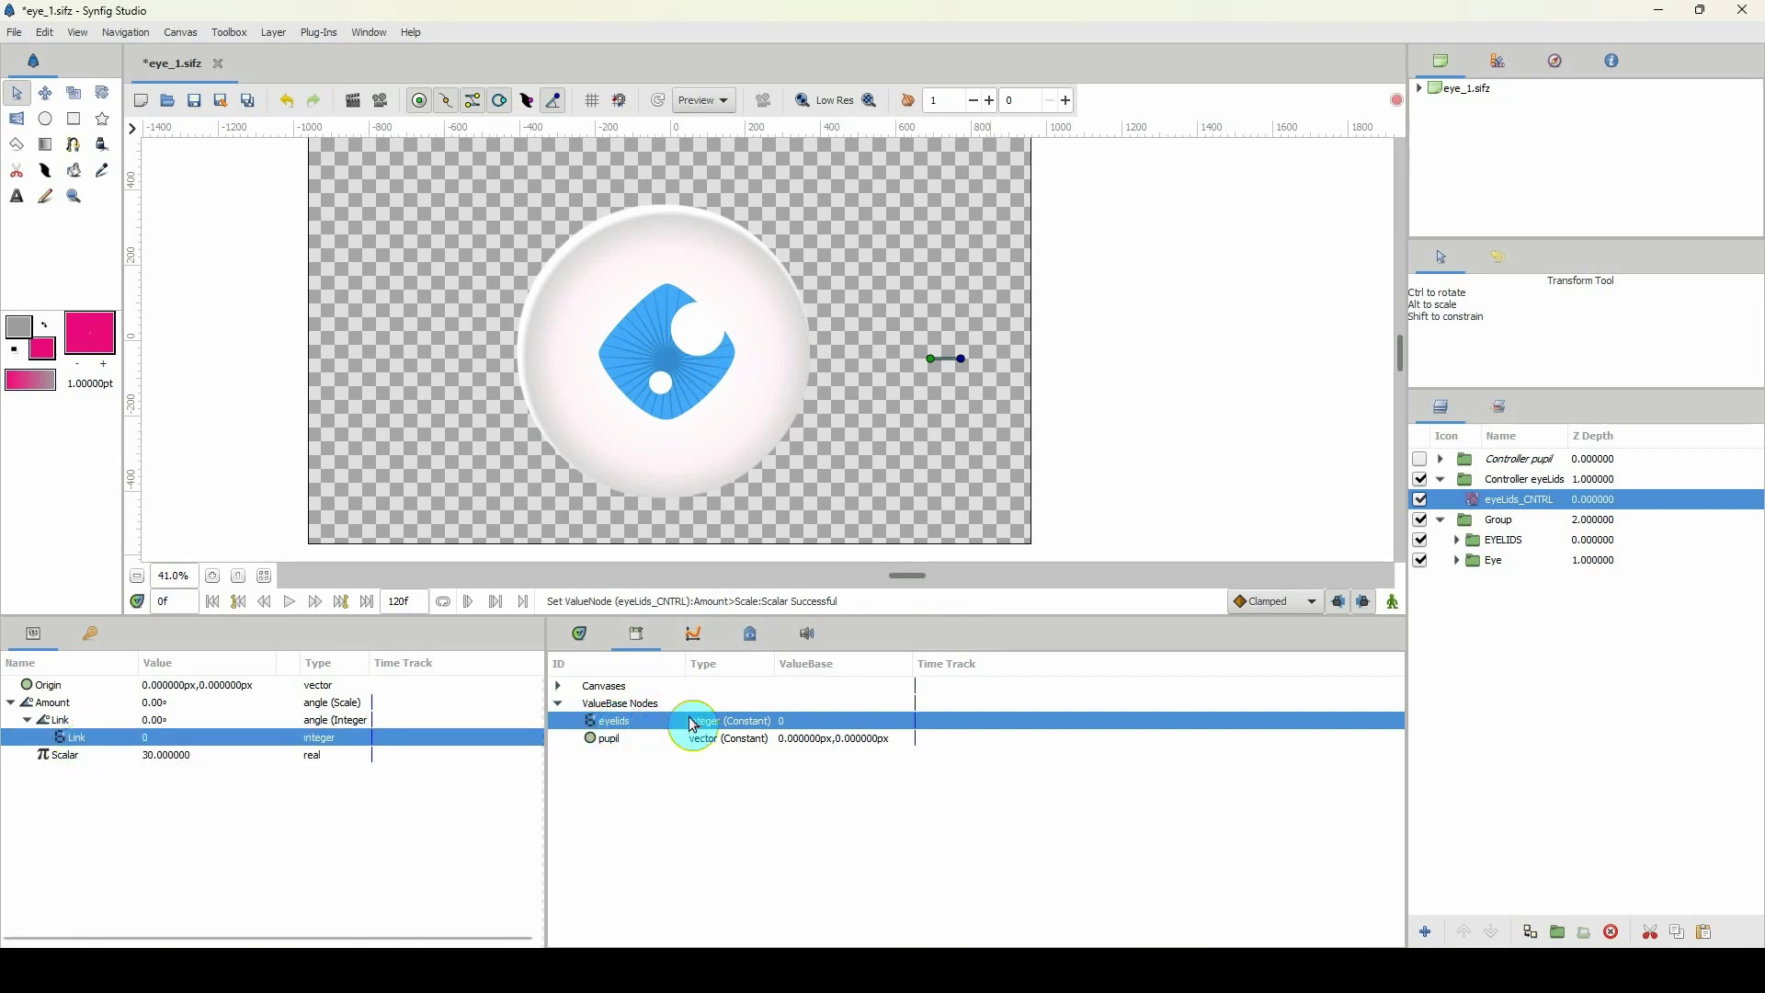
pyautogui.rightClick(117, 746)
pyautogui.click(181, 809)
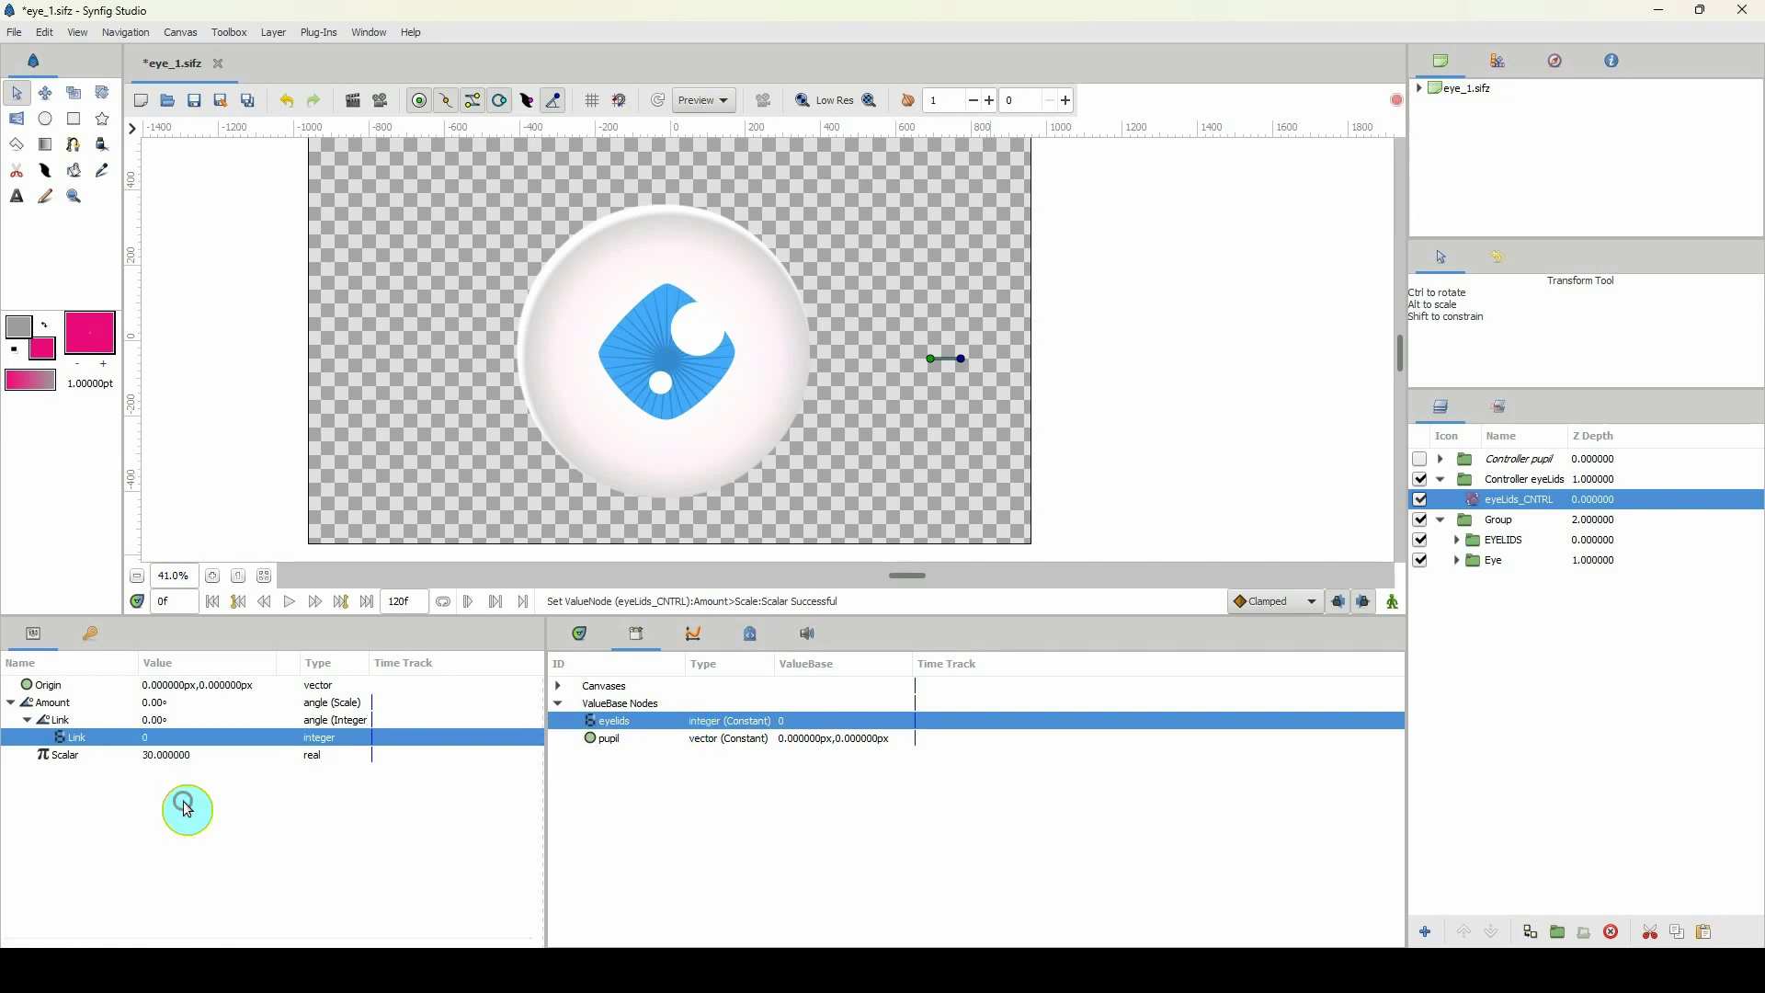
pyautogui.moveTo(976, 371); pyautogui.dragTo(955, 340)
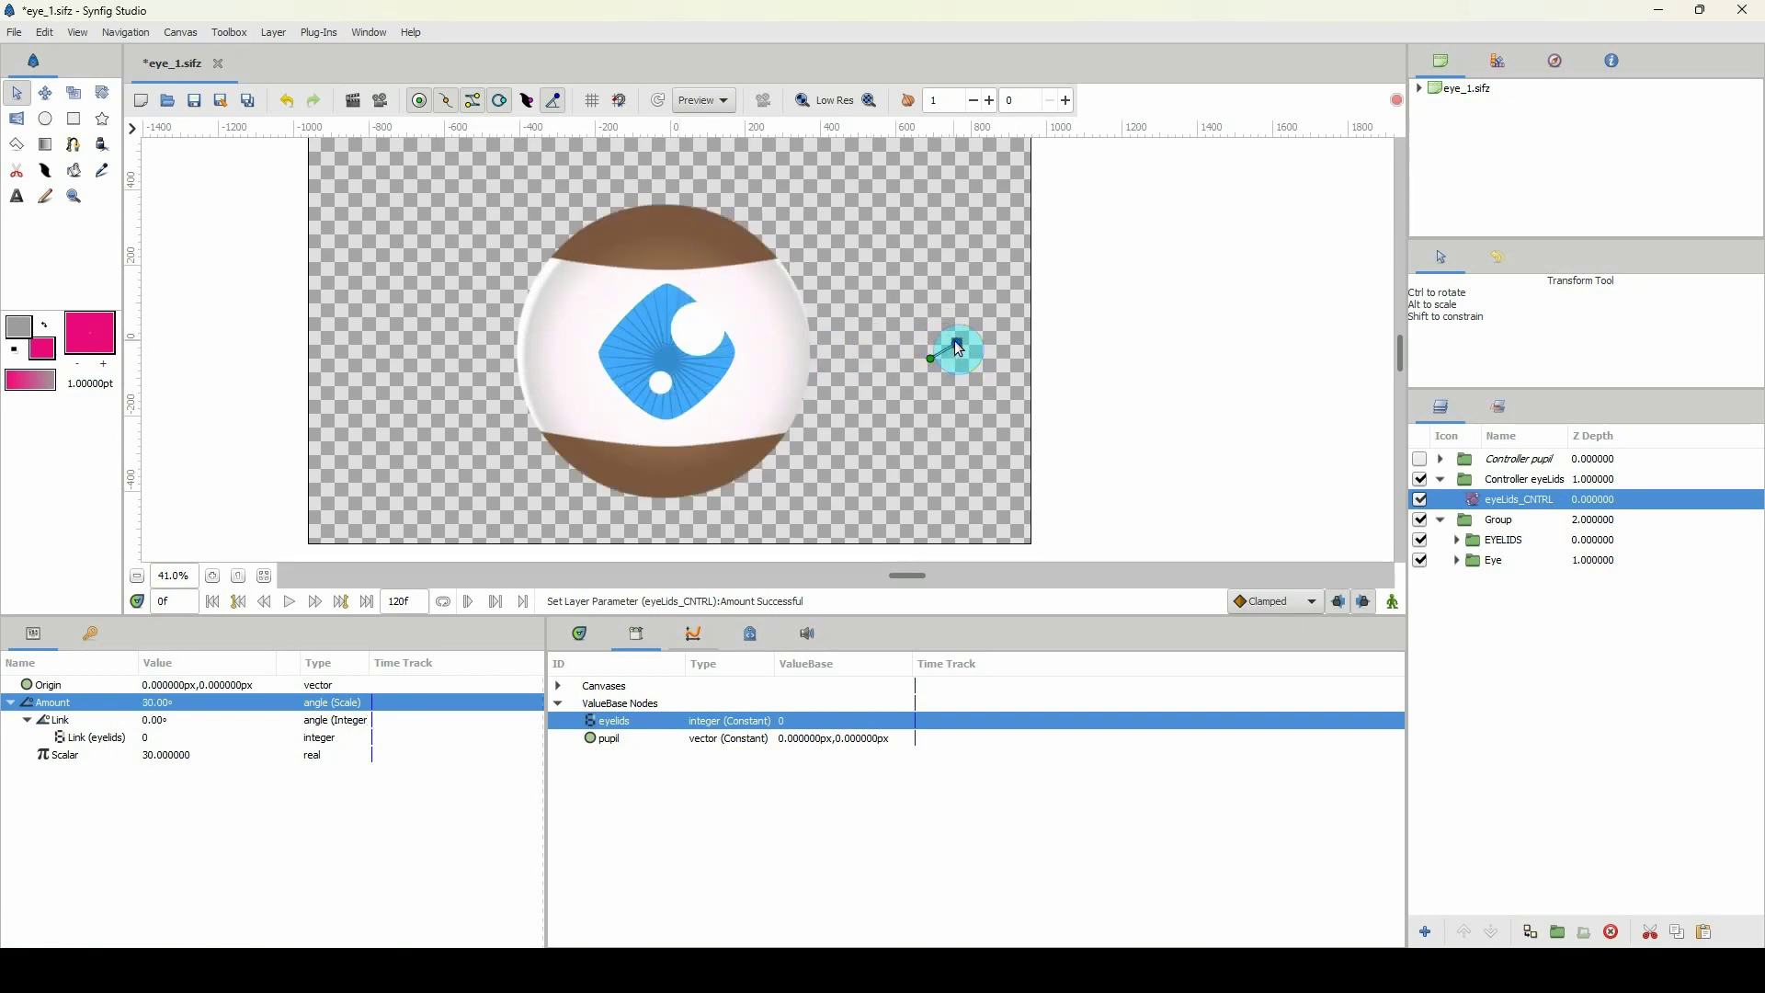
# Step: Turn on the Controller pupil group and move its Circle070 joystick to about -54, 56 px
pyautogui.click(1428, 460)
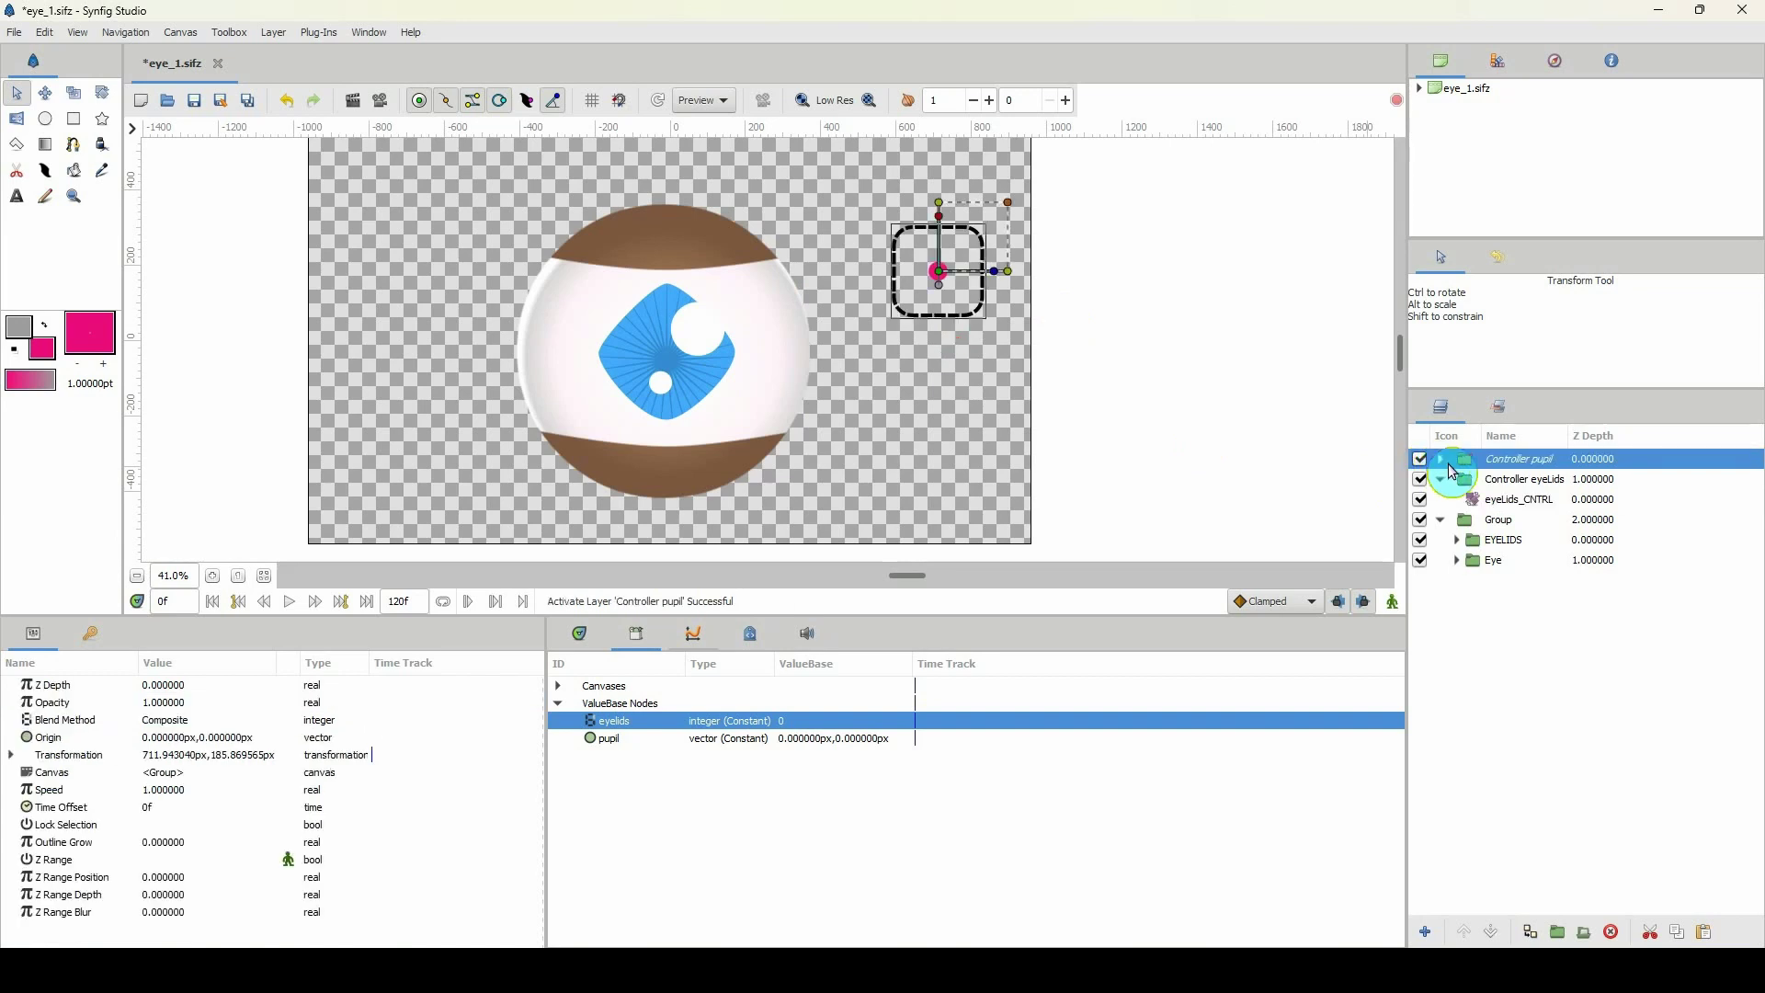
pyautogui.click(1442, 460)
pyautogui.click(1505, 479)
pyautogui.moveTo(939, 270)
pyautogui.mouseDown()
pyautogui.moveTo(936, 290)
pyautogui.moveTo(914, 278)
pyautogui.moveTo(918, 250)
pyautogui.mouseUp()
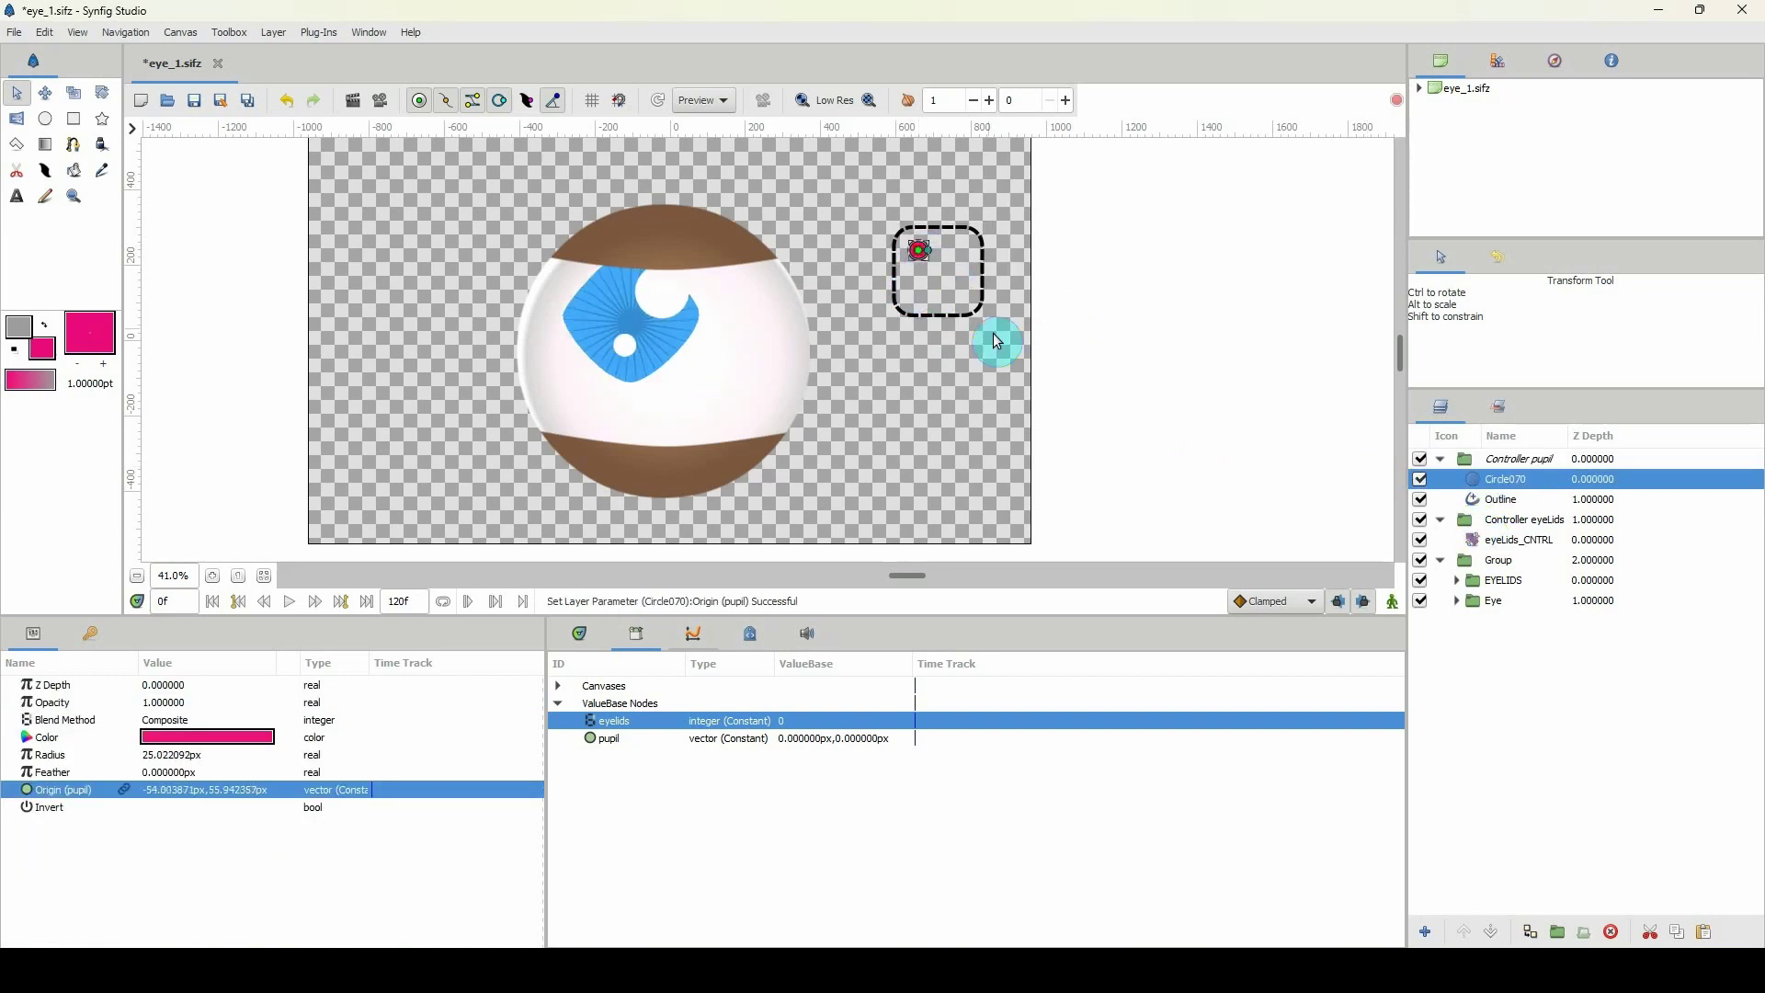
# Step: Test the eyeLids_CNTRL rotation handle near 30° and enlarge the canvas work area
pyautogui.click(1489, 549)
pyautogui.moveTo(958, 345)
pyautogui.mouseDown()
pyautogui.moveTo(950, 362)
pyautogui.moveTo(957, 346)
pyautogui.mouseUp()
pyautogui.moveTo(812, 618); pyautogui.dragTo(811, 722)
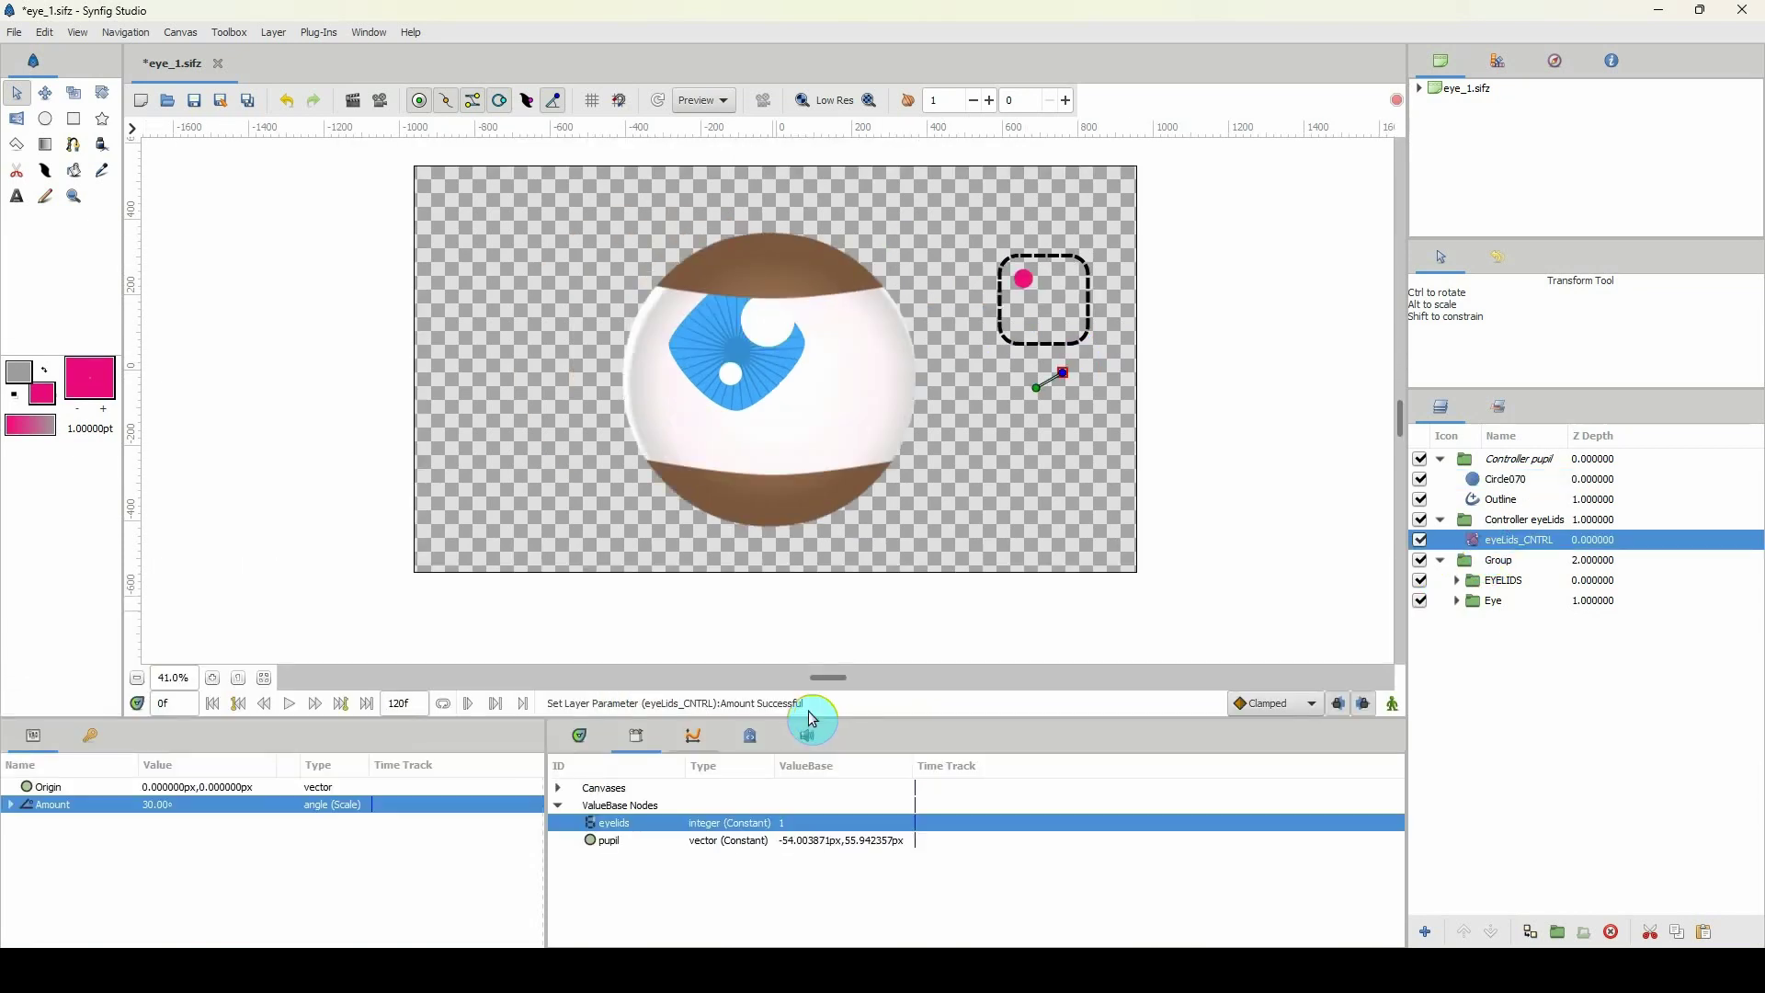
pyautogui.hotkey('ctrl', 'z')
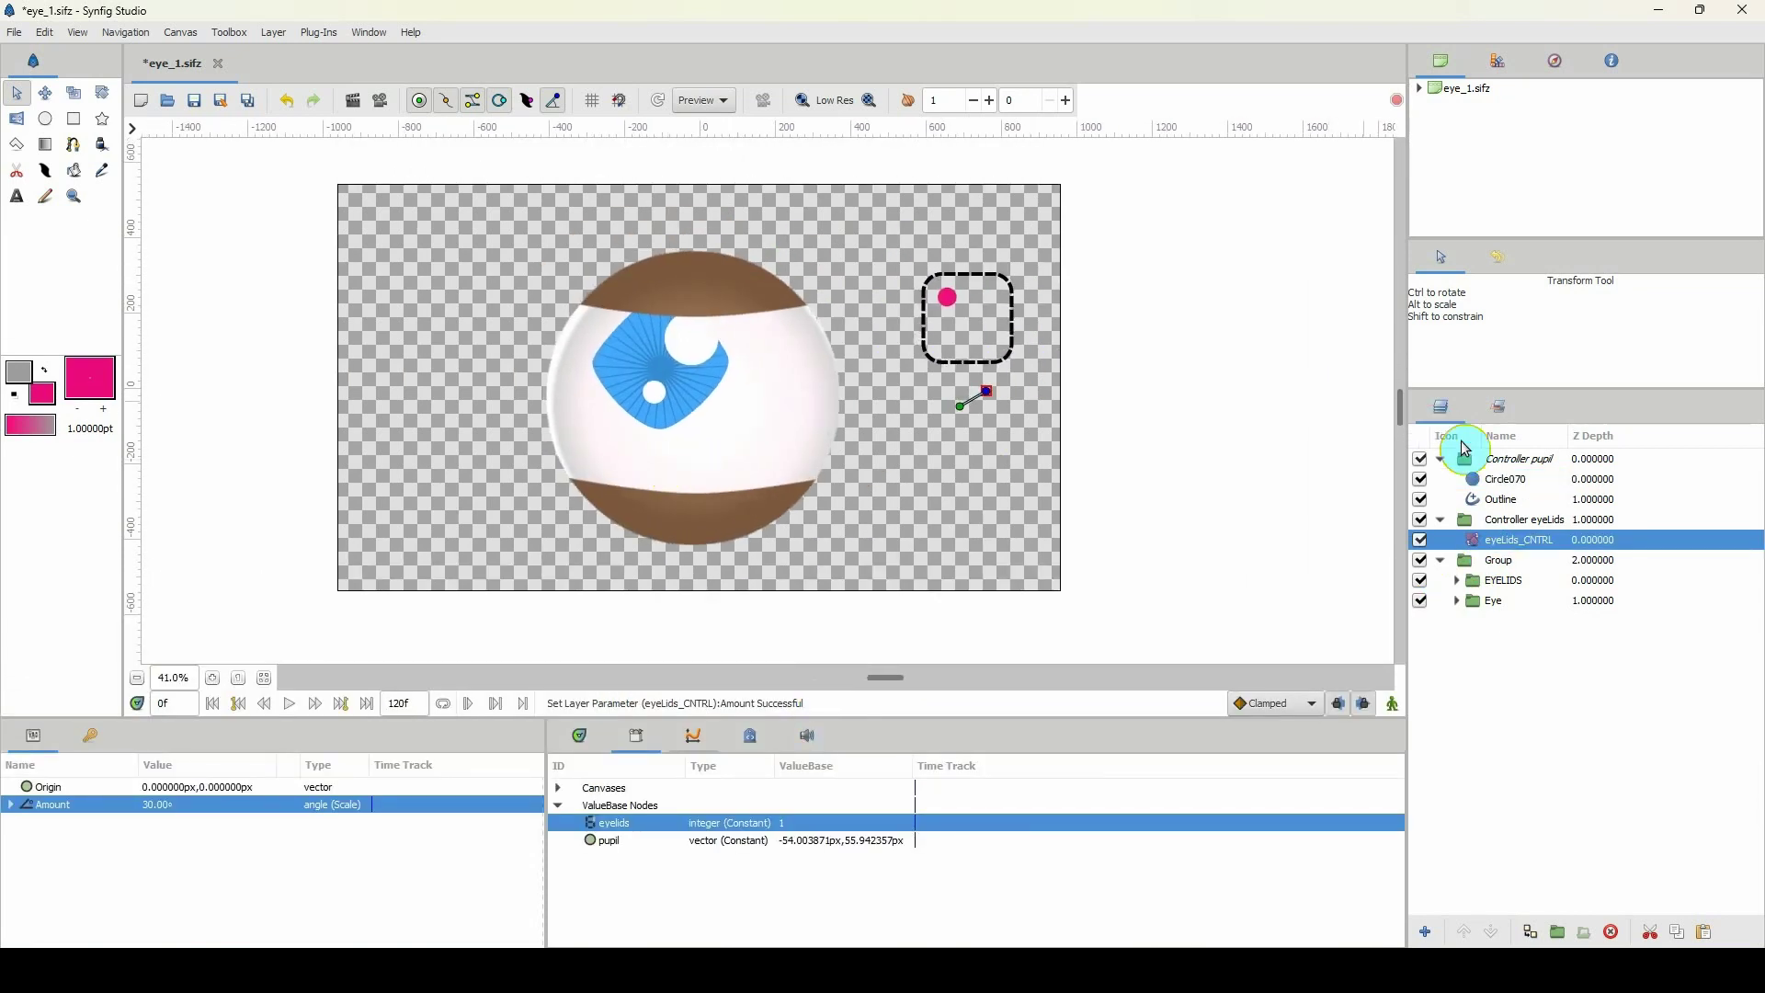
# Step: Recolor the Circle070 joystick with the blue sampled from the iris, #43ACFD
pyautogui.click(1494, 479)
pyautogui.press('=')
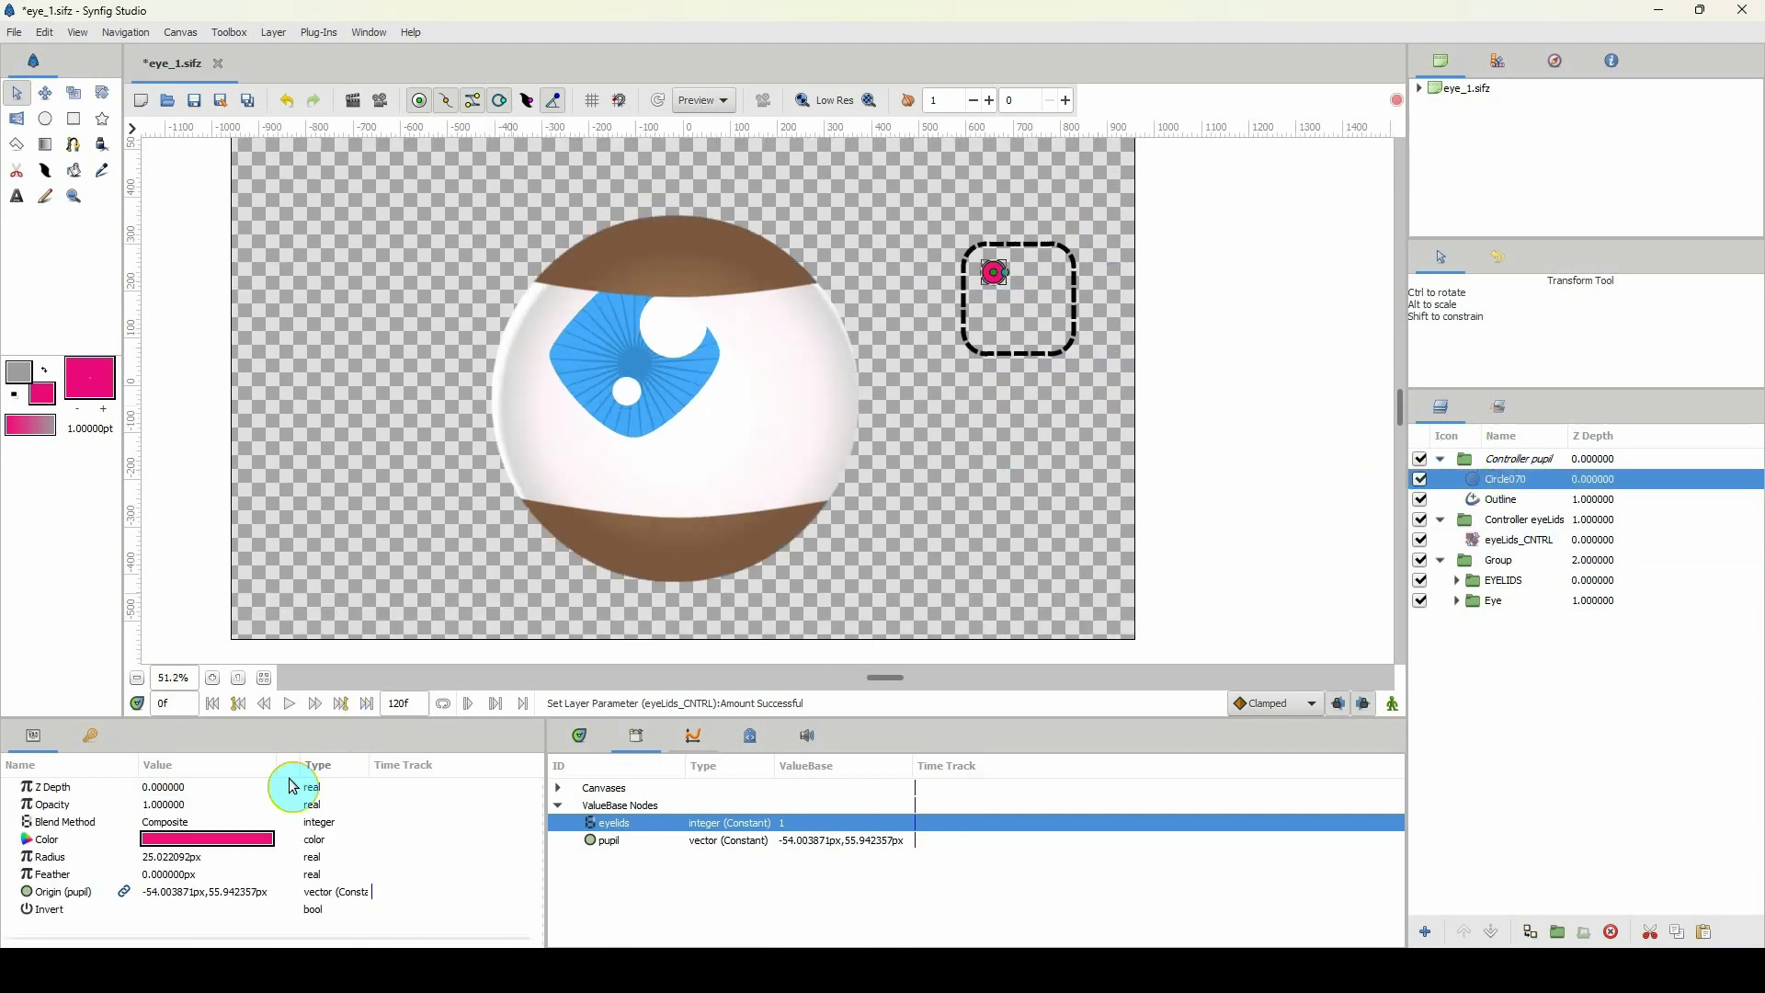
pyautogui.doubleClick(251, 839)
pyautogui.click(1055, 622)
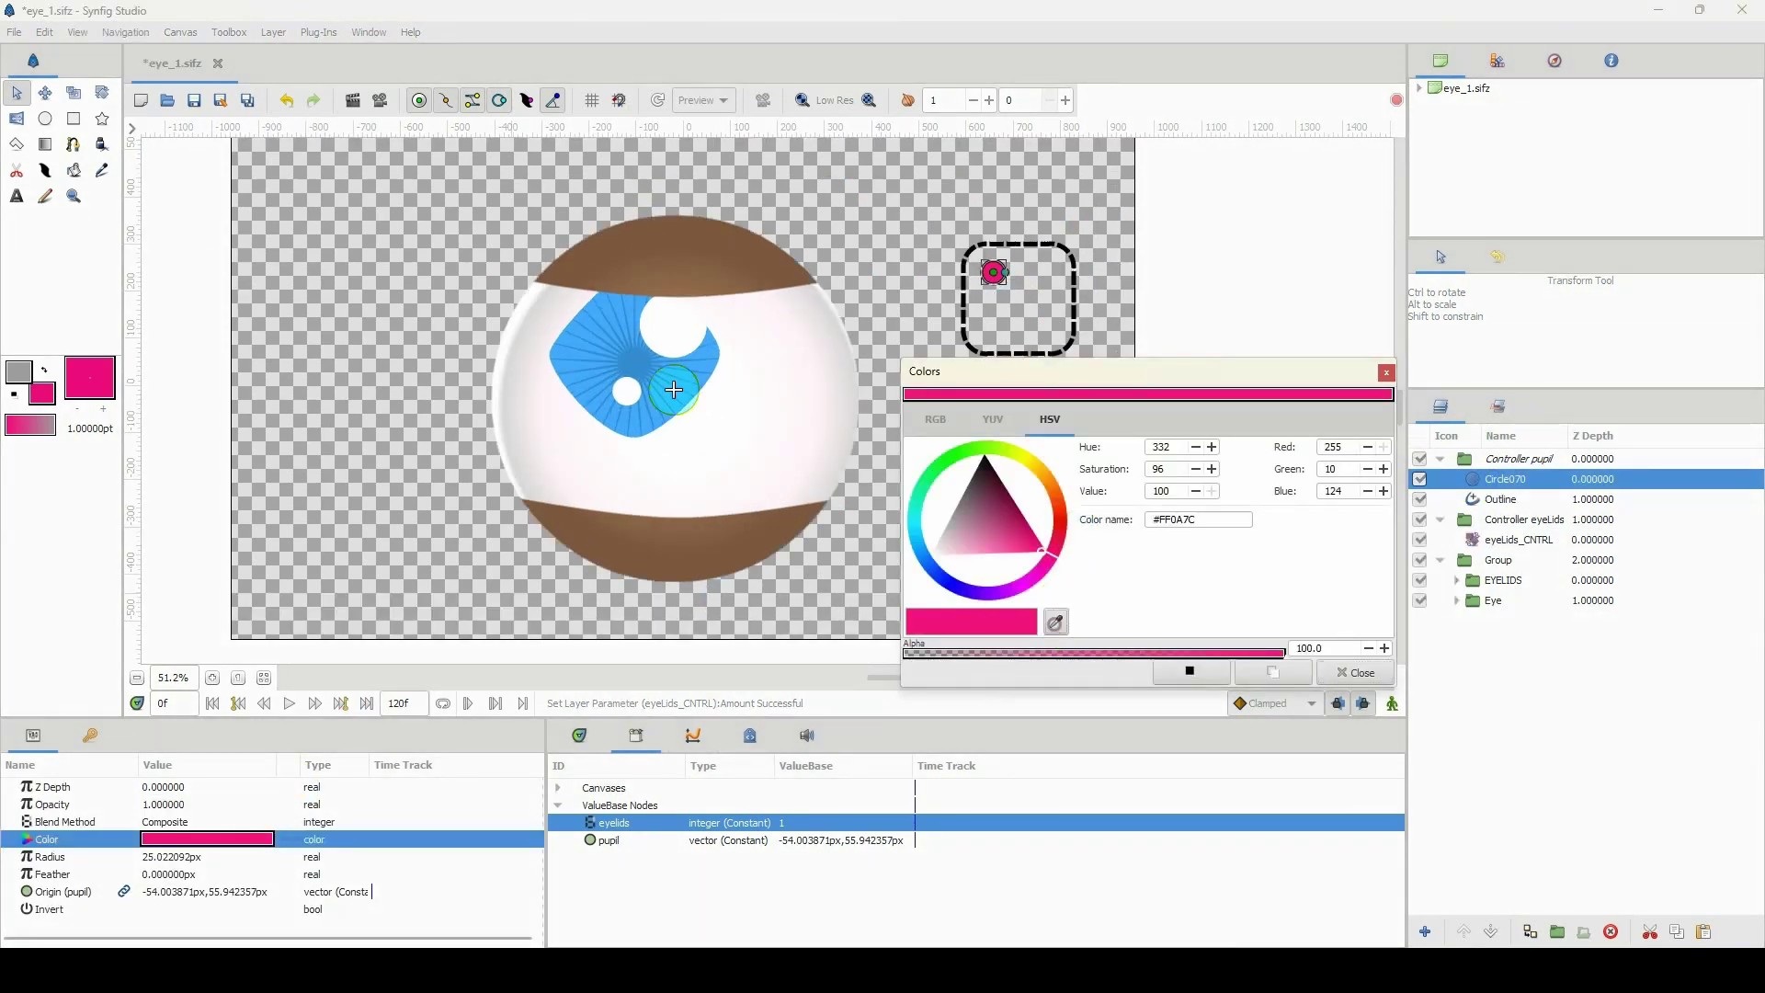
pyautogui.click(695, 367)
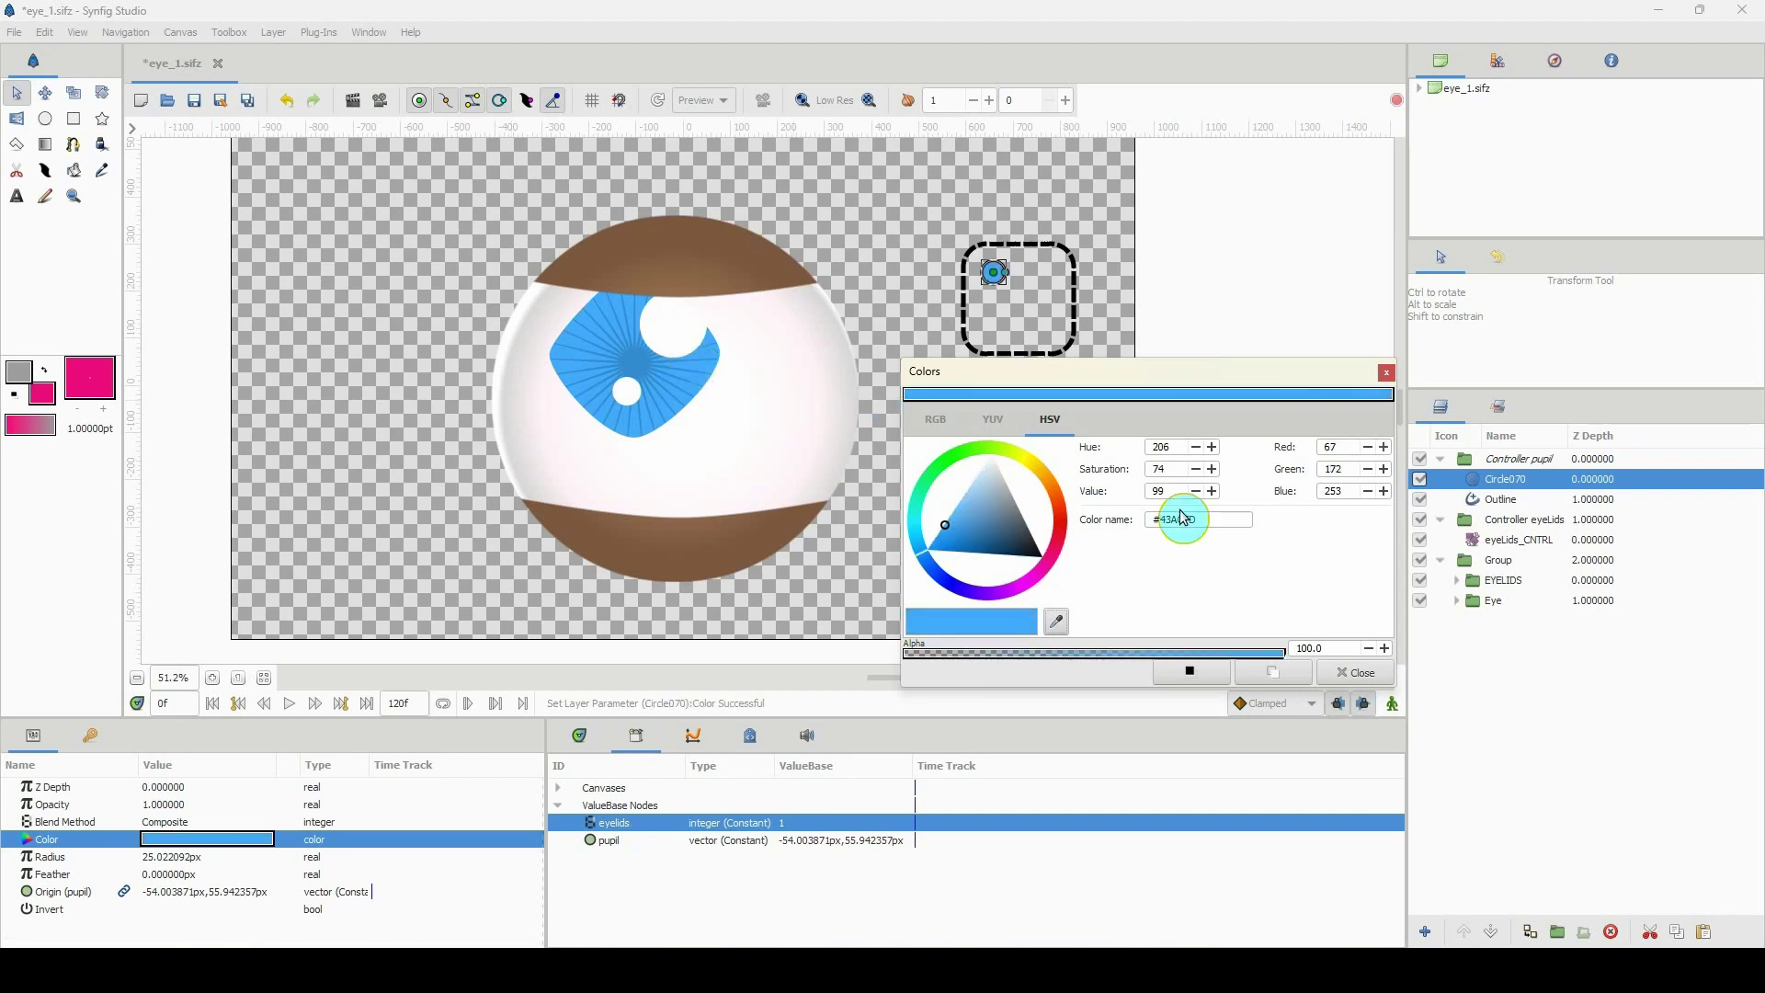
pyautogui.click(1355, 672)
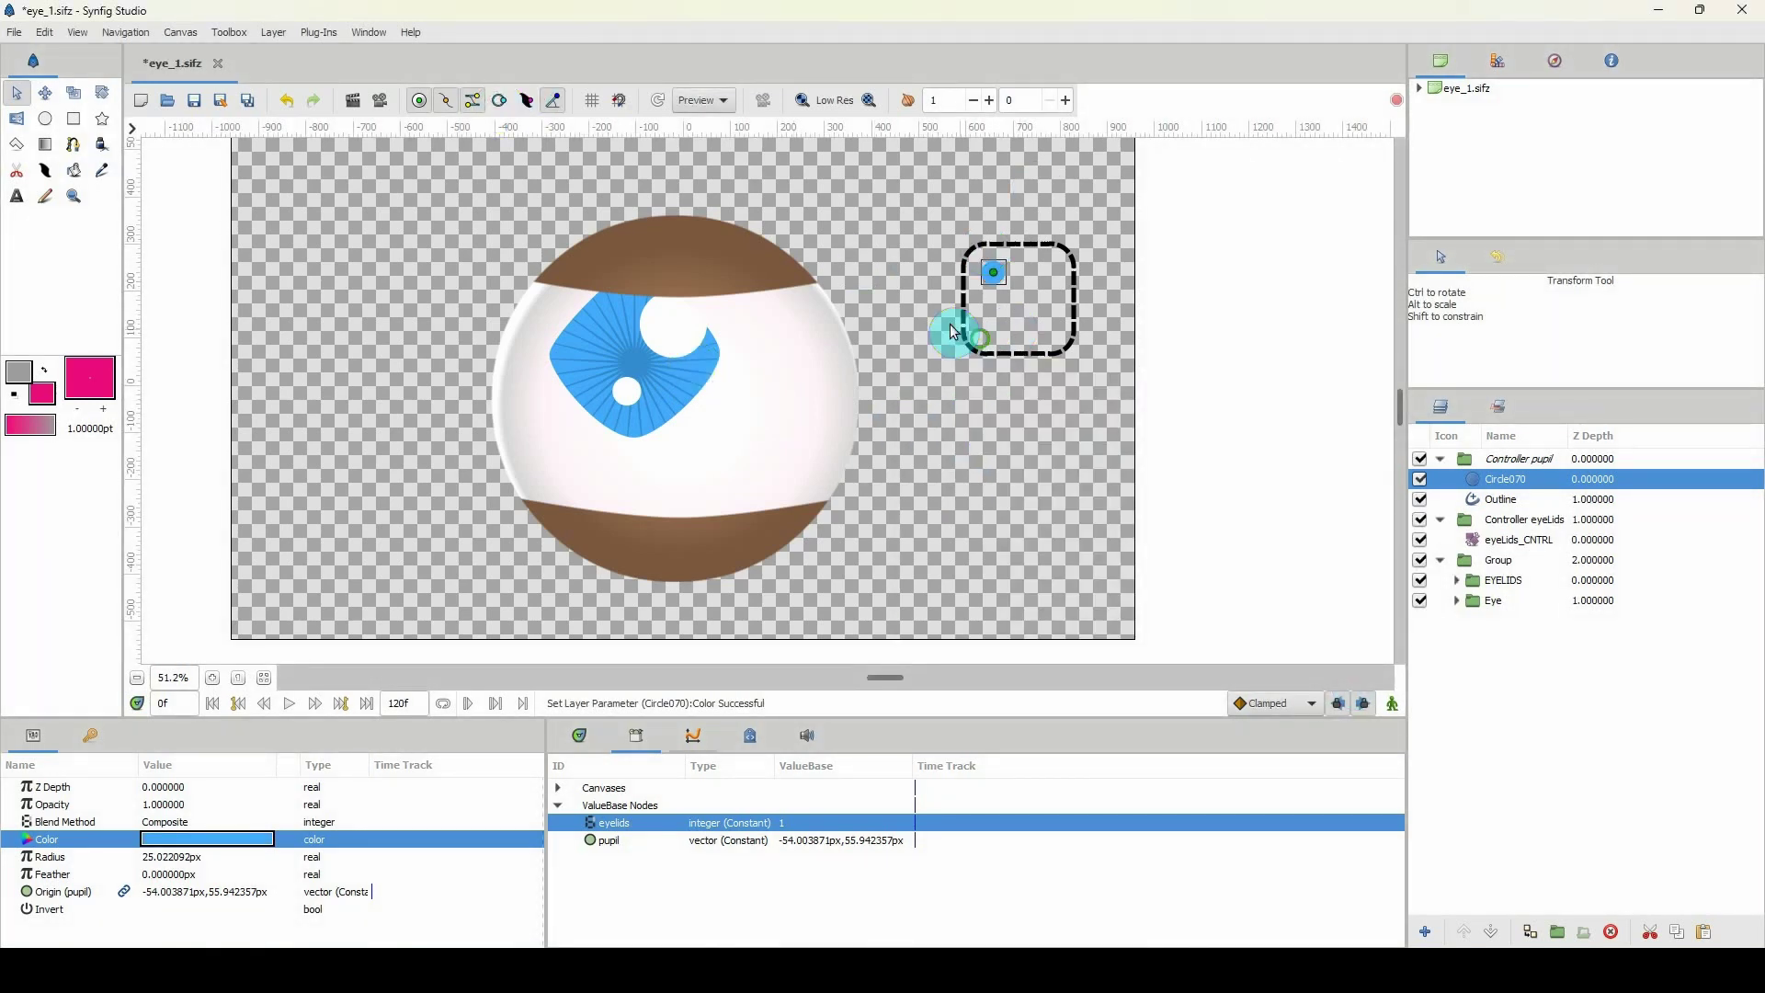
# Step: Test the eyelid rotation handle and move the Circle070 joystick to about 7, 50 px
pyautogui.hscroll(-2, 952, 331)
pyautogui.click(1513, 542)
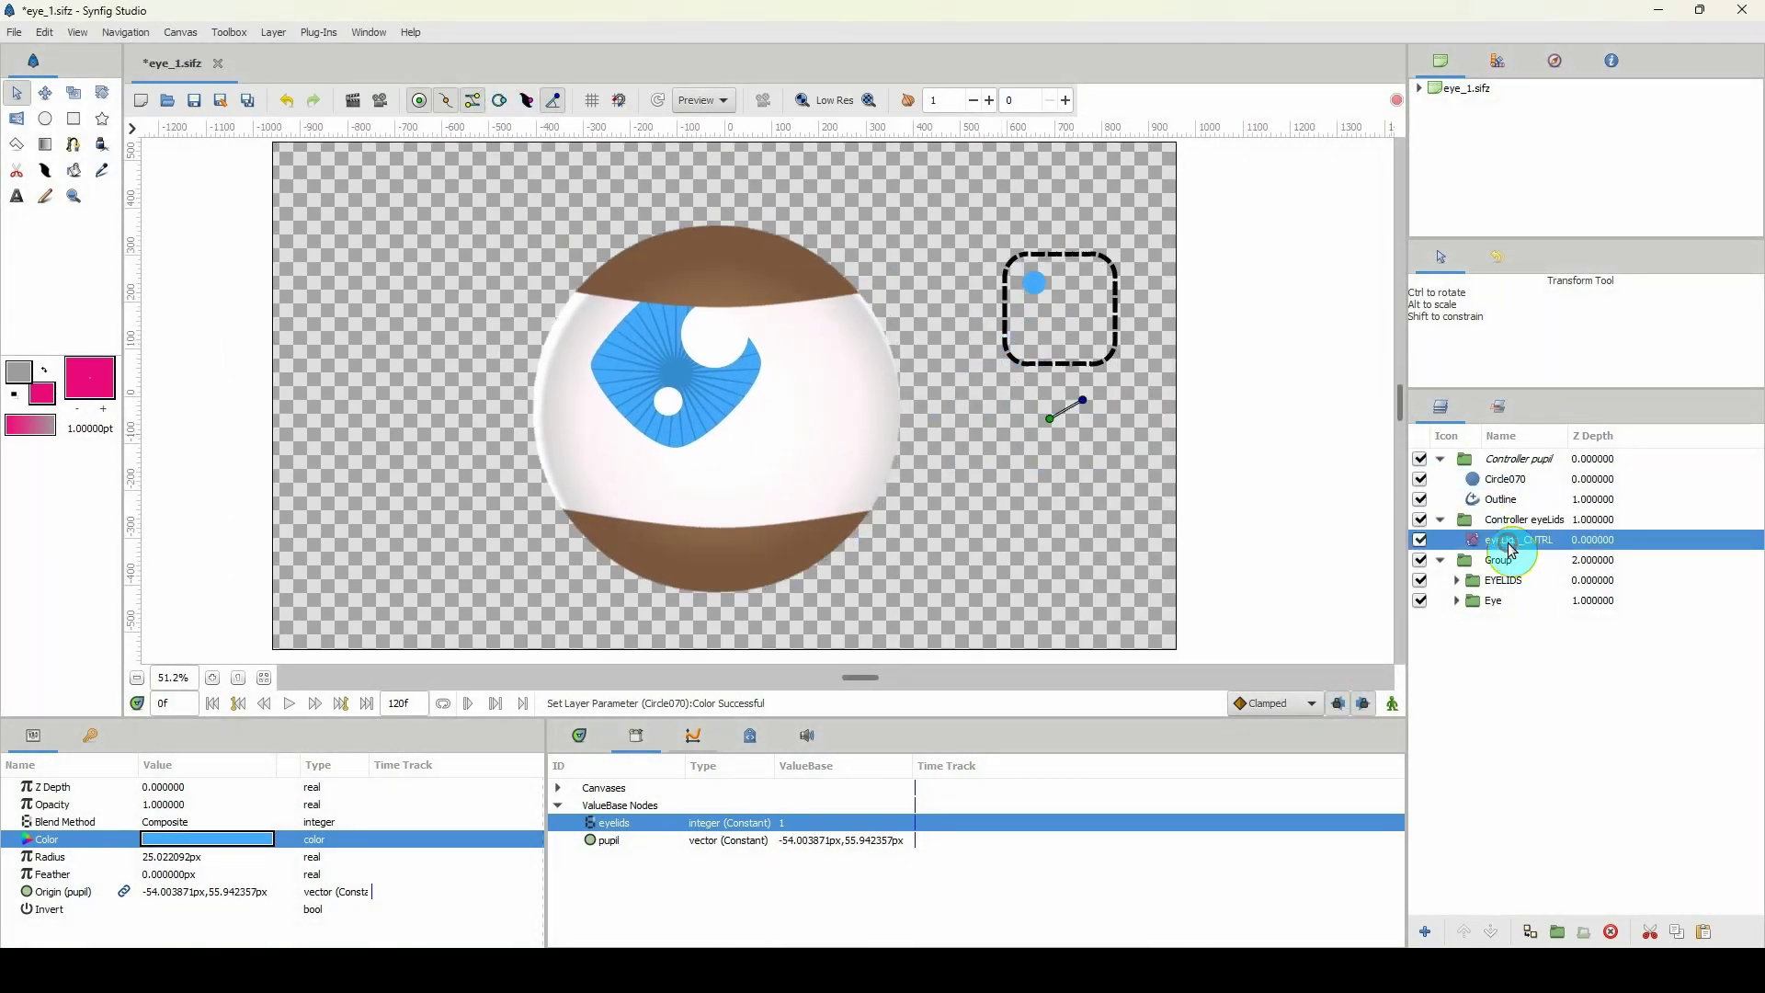
pyautogui.moveTo(1094, 379)
pyautogui.mouseDown()
pyautogui.moveTo(1096, 432)
pyautogui.moveTo(1085, 400)
pyautogui.mouseUp()
pyautogui.moveTo(1034, 291)
pyautogui.mouseDown()
pyautogui.moveTo(1079, 349)
pyautogui.moveTo(1068, 294)
pyautogui.mouseUp()
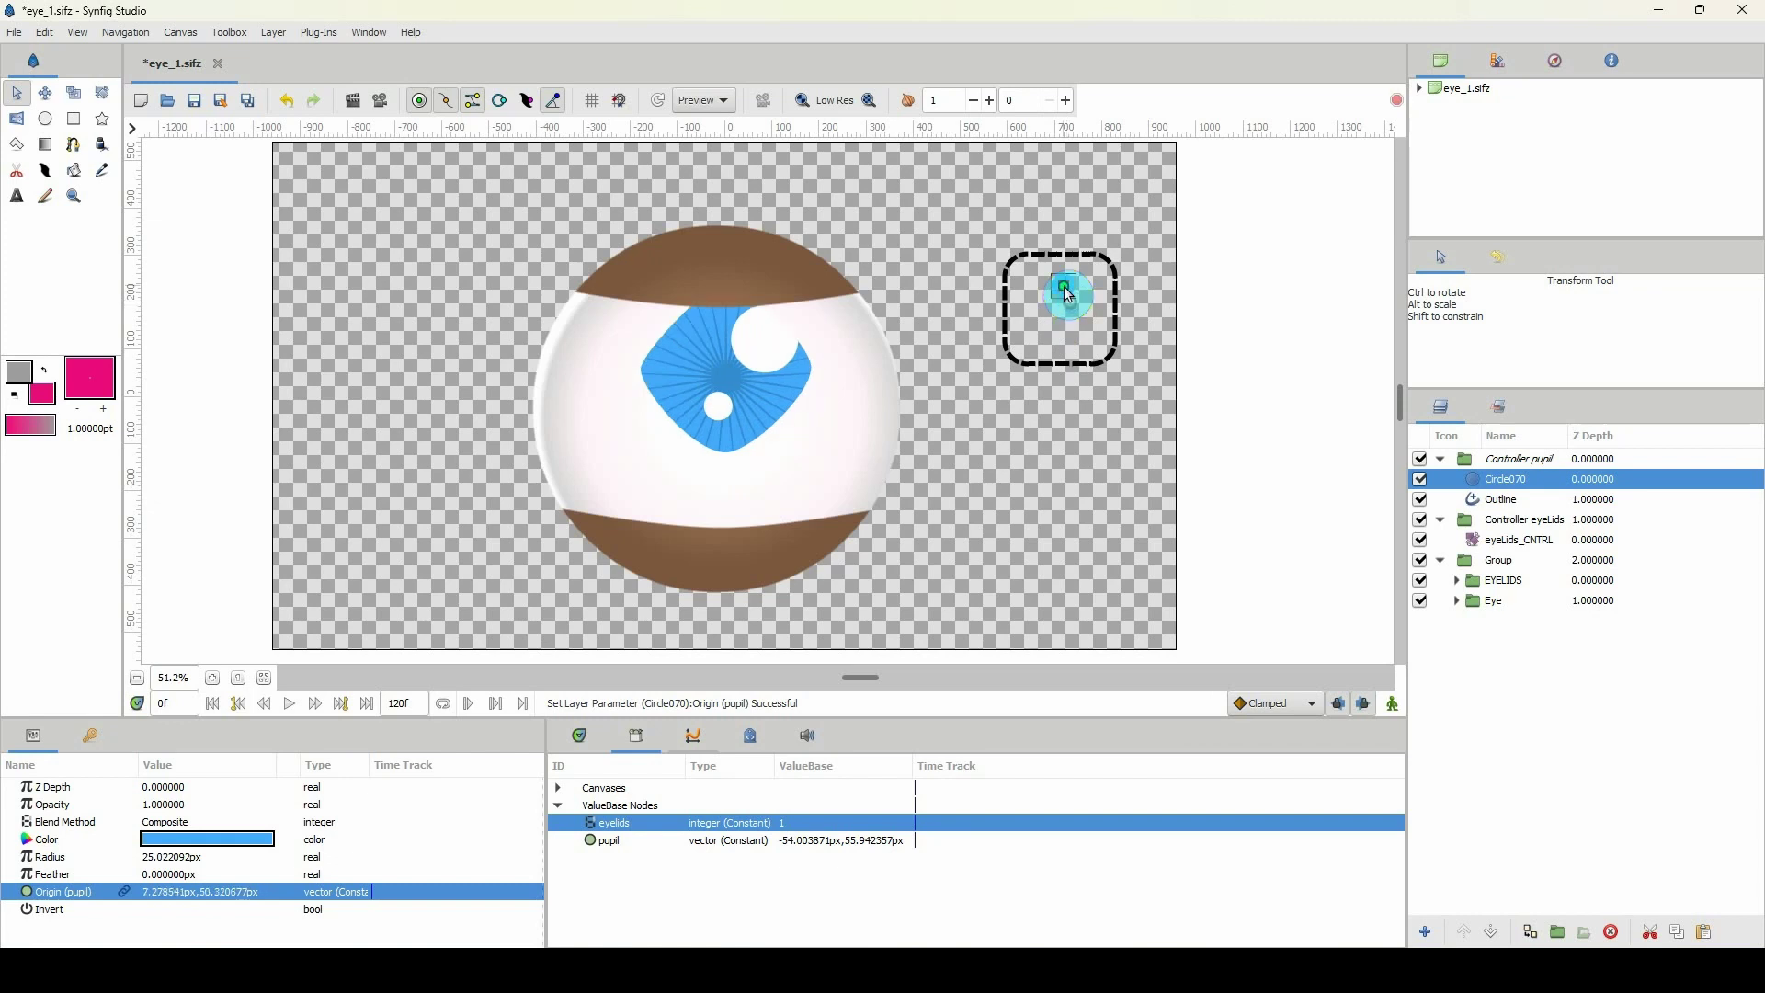